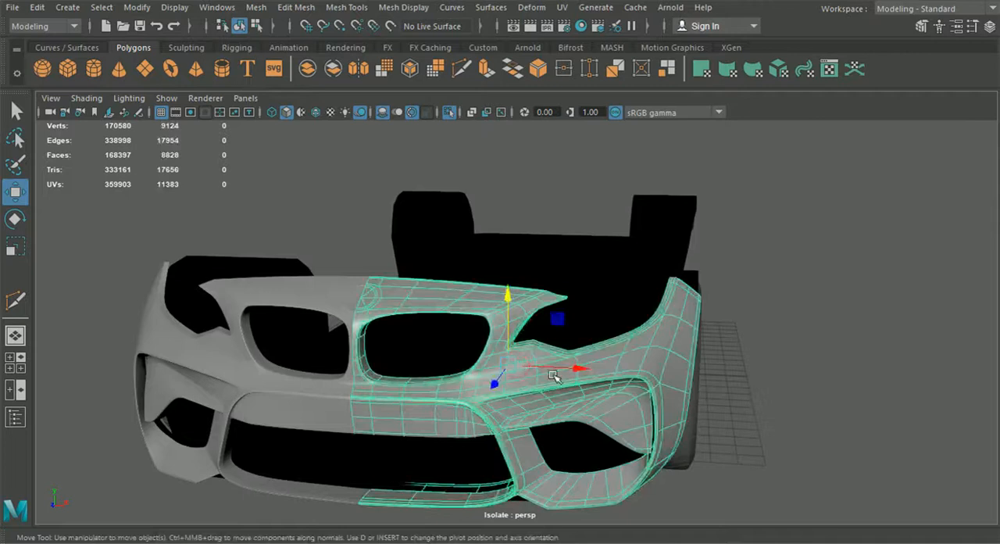
- Examine the smoothed front bumper around the grille and headlight openings, up close and as a whole
key("1")
scroll(564, 373, "up", 4)
left_click_drag(792, 397, 756, 358, "alt")
scroll(736, 357, "up", 5)
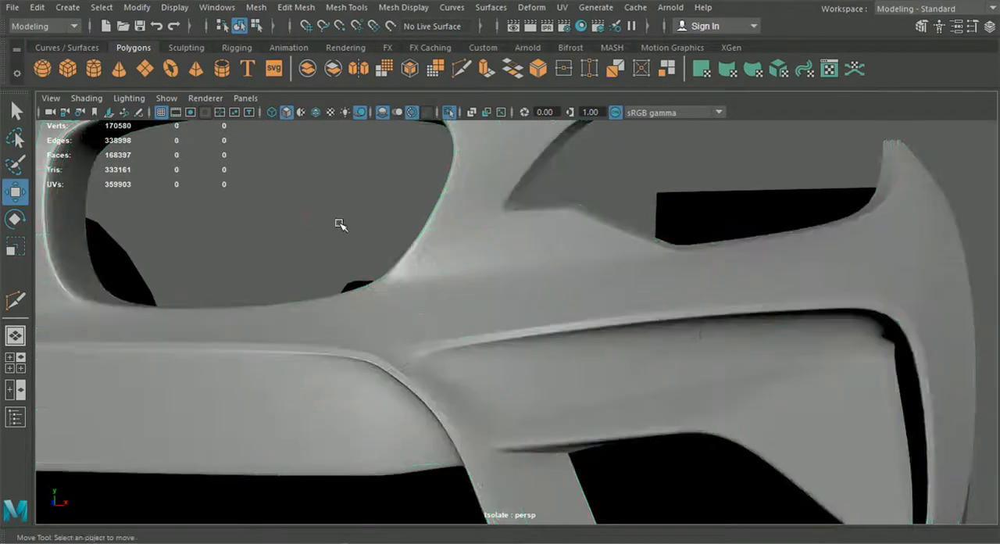
left_click_drag(339, 222, 651, 359, "alt")
middle_click_drag(537, 373, 623, 313, "alt")
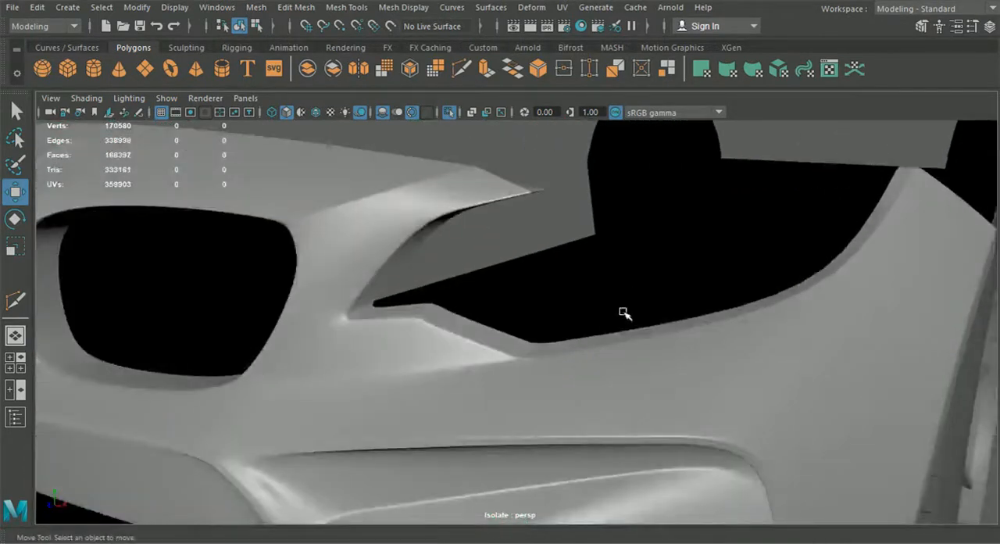
scroll(442, 372, "down", 3)
mouse_move(432, 366)
left_mouse_down("alt")
mouse_move(476, 373)
mouse_move(518, 358)
mouse_move(449, 364)
left_mouse_up("alt")
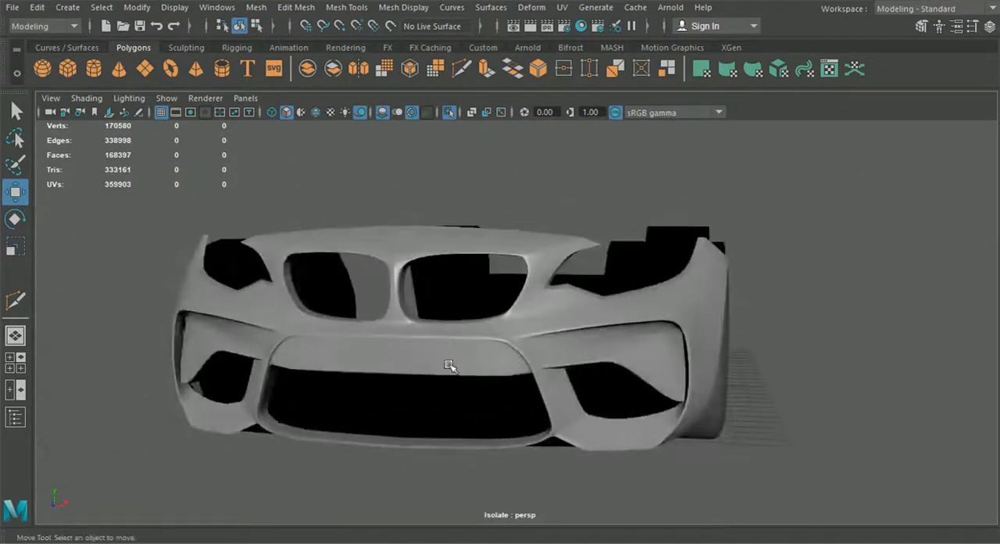
mouse_move(545, 333)
left_mouse_down("alt")
mouse_move(518, 328)
mouse_move(516, 346)
mouse_move(536, 329)
left_mouse_up("alt")
- Show the whole car again and mirror the existing hood half to the other side with Duplicate Special
left_click(447, 113)
left_click_drag(500, 250, 514, 253, "alt")
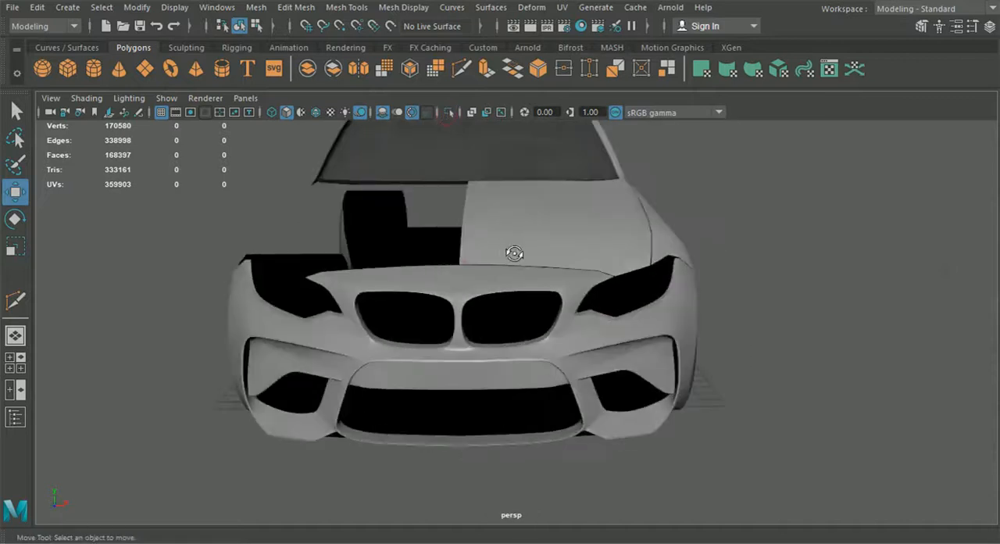
left_click_drag(604, 284, 558, 233, "alt")
left_click(558, 233)
mouse_move(583, 299)
left_mouse_down("alt")
mouse_move(521, 292)
mouse_move(561, 305)
mouse_move(585, 297)
mouse_move(627, 335)
mouse_move(566, 307)
left_mouse_up("alt")
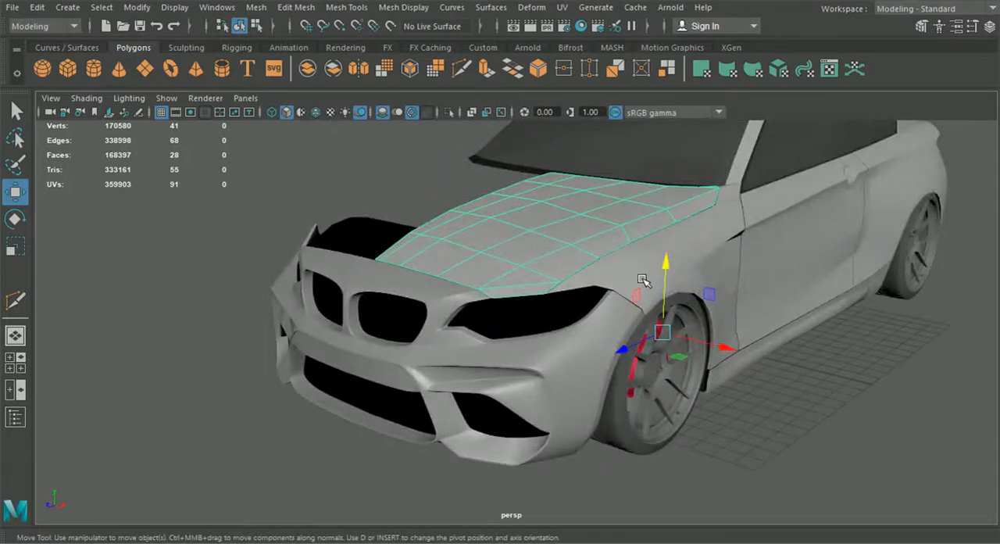
left_click_drag(641, 280, 501, 245, "alt")
left_click(37, 7)
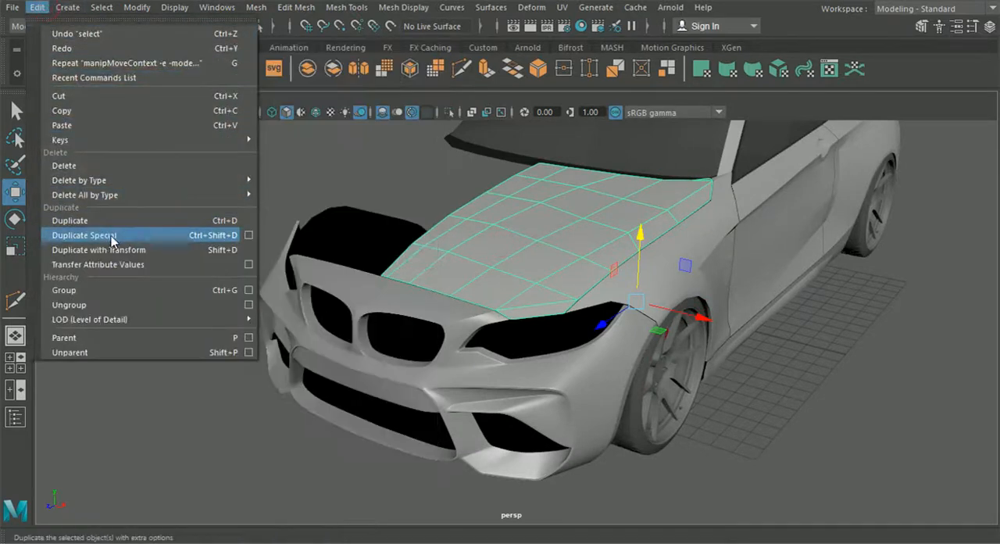
left_click(169, 235)
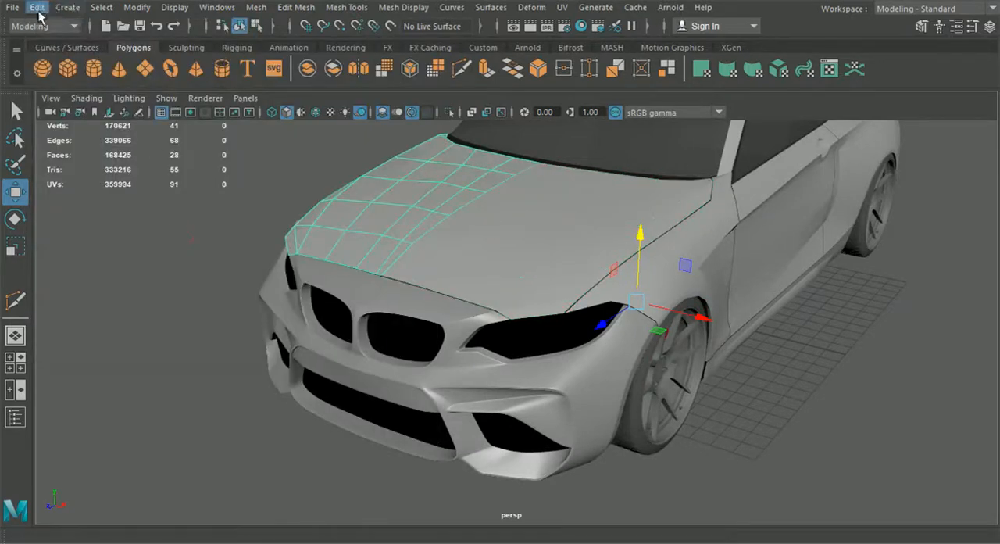
- Check the Duplicate Special options for geometry type and scale, and inspect the completed hood on the car
left_click(37, 7)
left_click(215, 235)
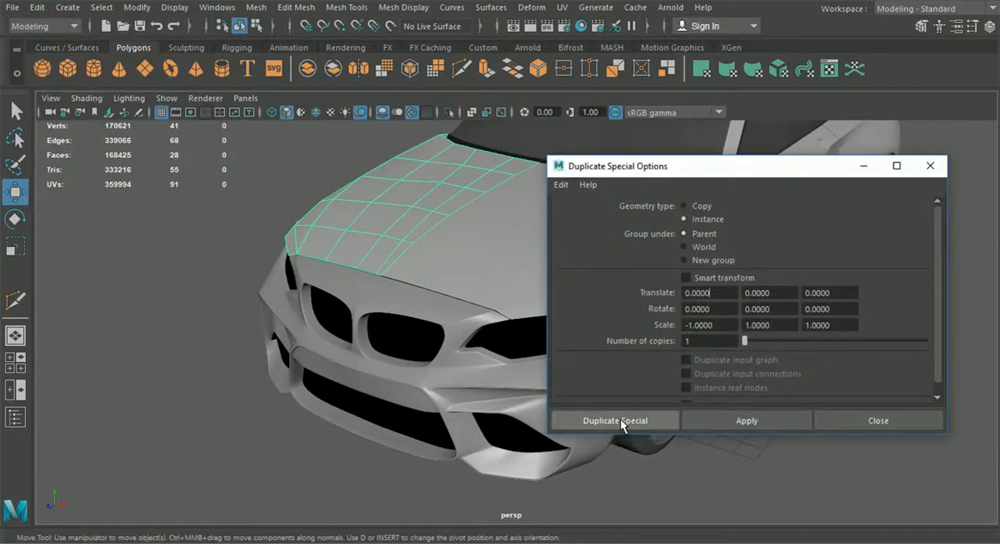
left_click(930, 165)
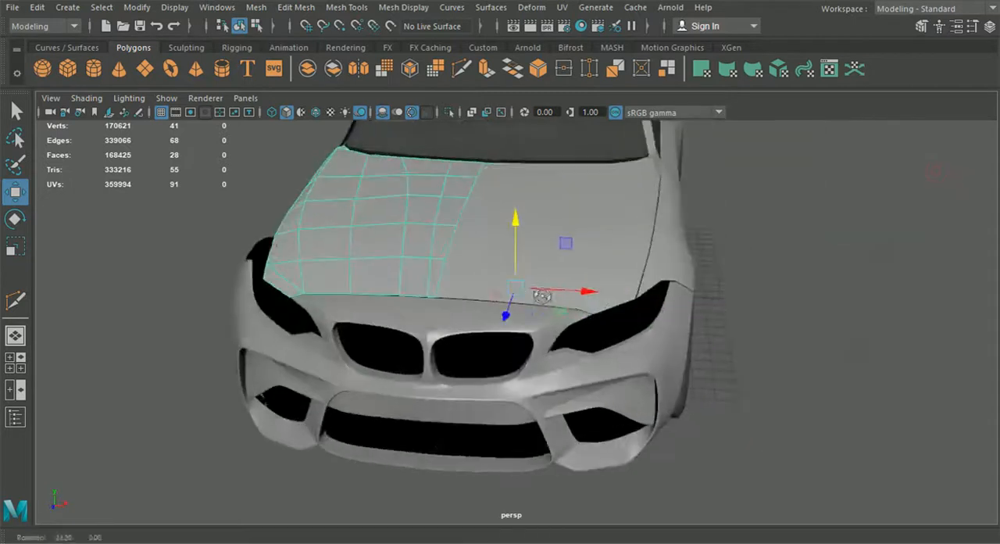
left_click(774, 294)
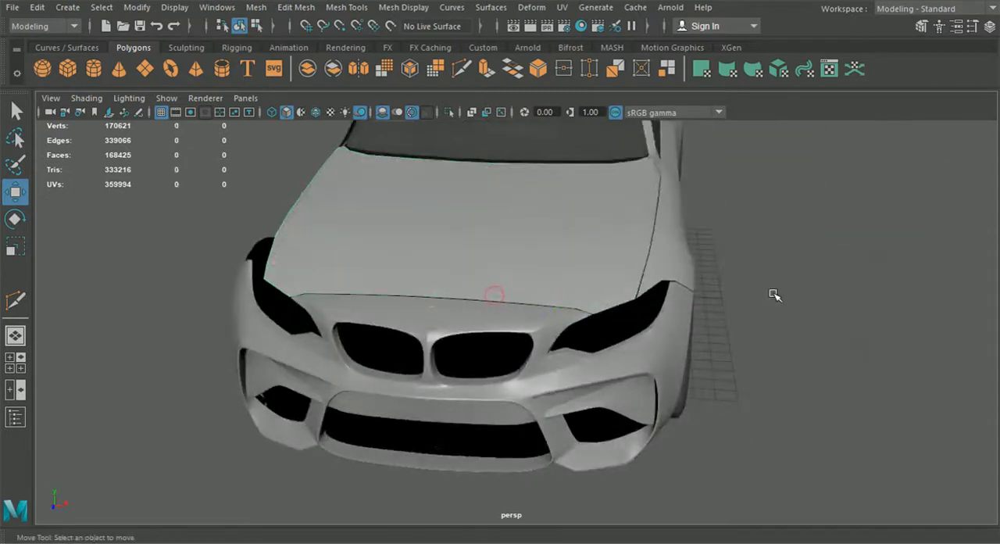
left_click_drag(611, 273, 529, 265, "alt")
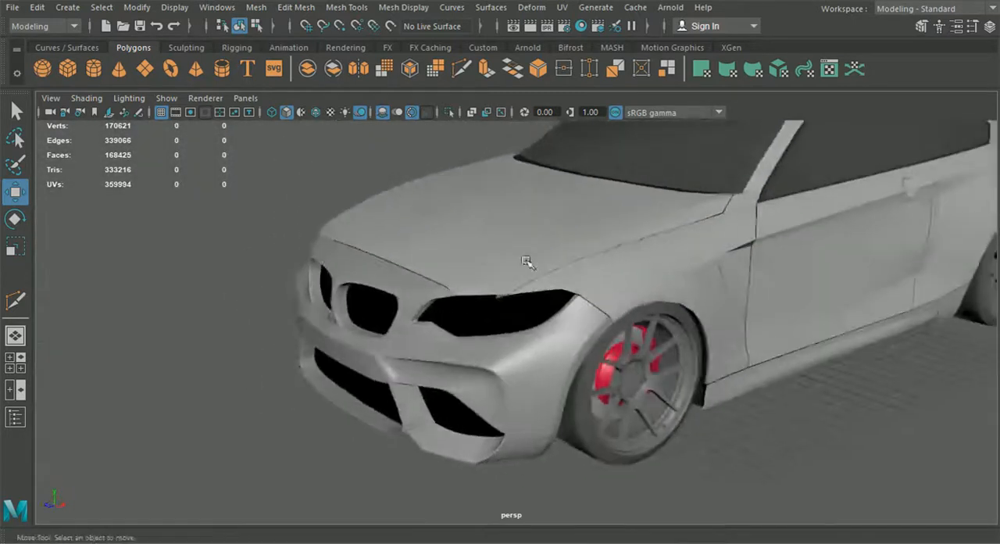
- Reselect the original hood half and isolate it in the view
key("ctrl+z")
scroll(515, 239, "up", 2)
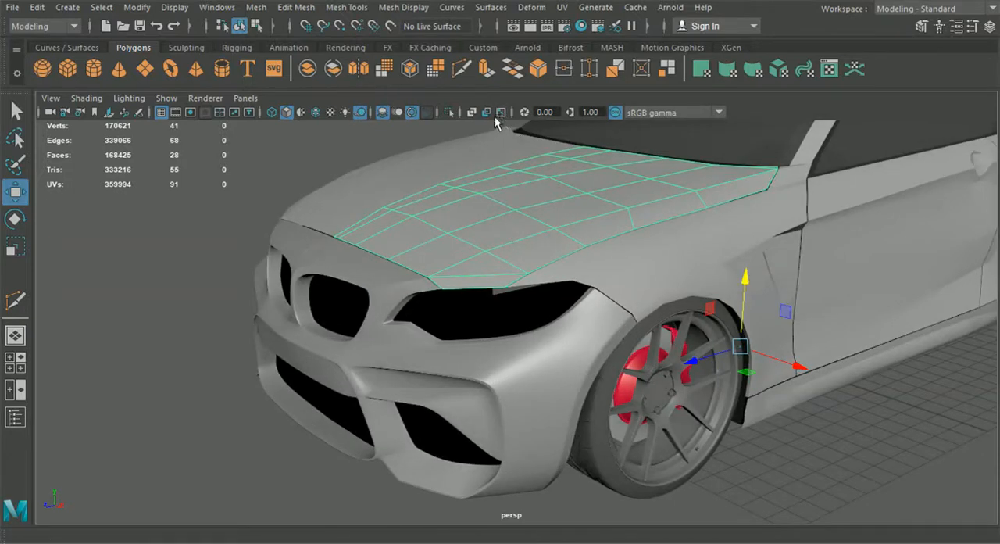
left_click(449, 115)
left_click_drag(417, 232, 441, 220, "alt")
right_click_drag(441, 219, 438, 77)
- Select the hood half's border edges along the front, outer side and rear, leaving out the centre line
left_click(342, 245)
left_click(372, 253, "shift")
left_click(409, 264, "shift")
left_click(453, 273, "shift")
left_click(517, 291, "shift")
left_click_drag(551, 280, 539, 316, "alt")
left_click(545, 219, "shift")
left_click_drag(542, 216, 351, 316, "alt")
left_click(525, 258, "shift")
left_click(614, 243, "shift")
left_click(800, 220, "shift")
left_click(898, 188, "shift")
left_click_drag(904, 235, 821, 261, "alt")
left_click(847, 341, "shift")
left_click_drag(846, 343, 521, 311, "alt")
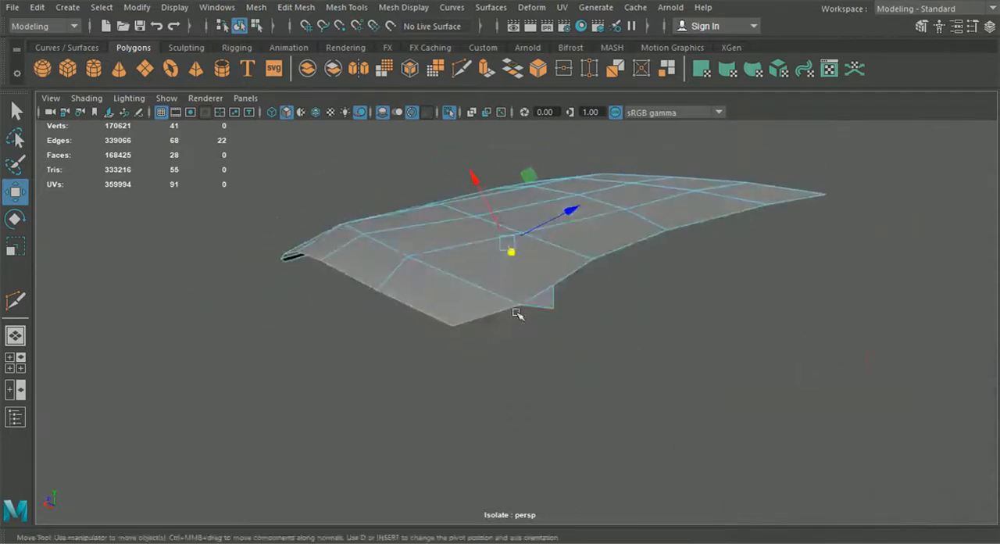
left_click(573, 279, "shift")
left_click(632, 252, "shift")
left_click(701, 234, "shift")
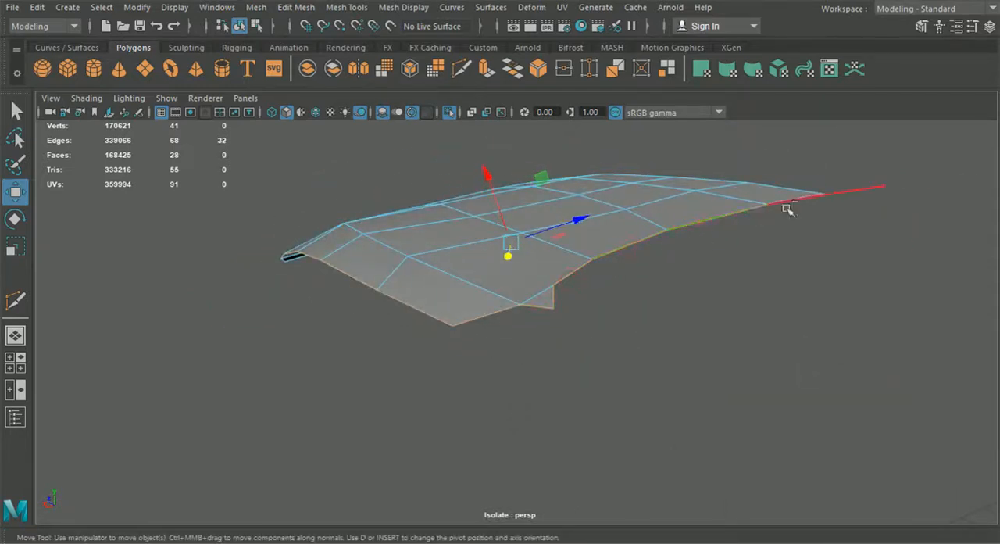
left_click_drag(764, 224, 824, 333, "alt")
middle_click_drag(823, 333, 688, 344, "alt")
left_click_drag(688, 344, 656, 314, "alt")
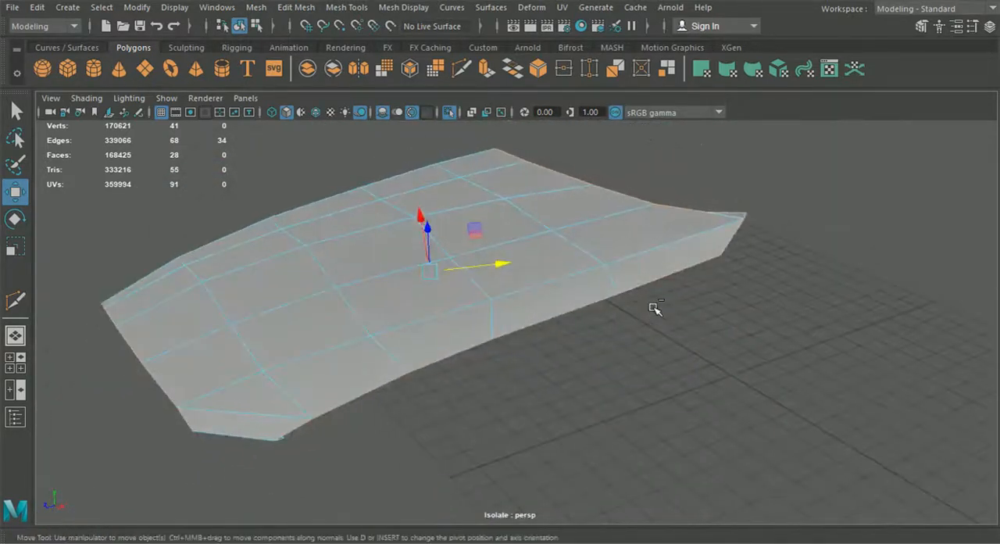
- Extrude the selected hood border edges downward into a narrow rim
key("ctrl+e")
left_click_drag(174, 294, 170, 270, "alt")
left_click_drag(87, 238, 471, 281)
- Snap the split rim vertices together at one hood corner and merge them with a 0.01 distance threshold
right_click_drag(444, 110, 375, 119)
left_click(19, 194)
key("v")
left_click_drag(221, 221, 350, 220, "alt")
left_click_drag(402, 263, 445, 273, "alt")
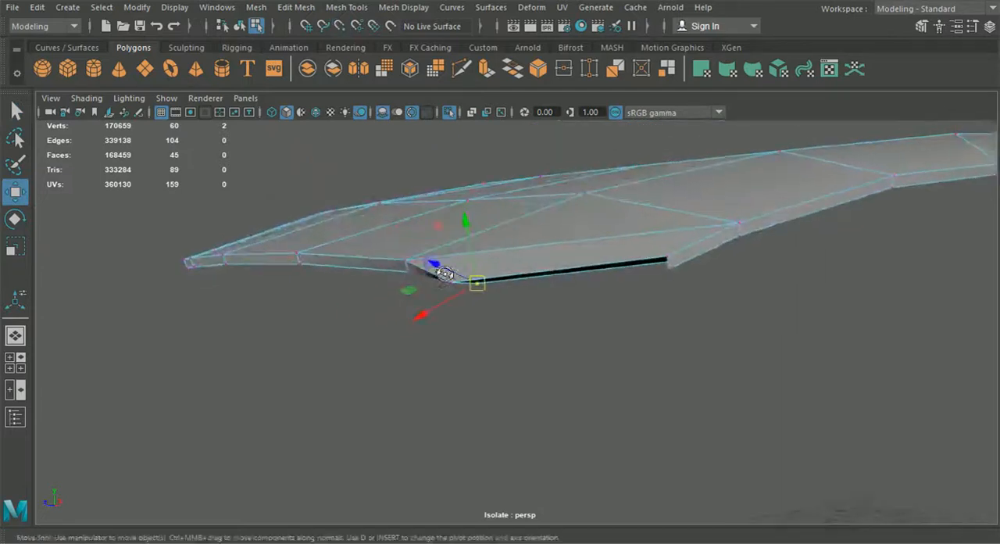
left_click_drag(490, 302, 471, 273)
left_click(256, 7)
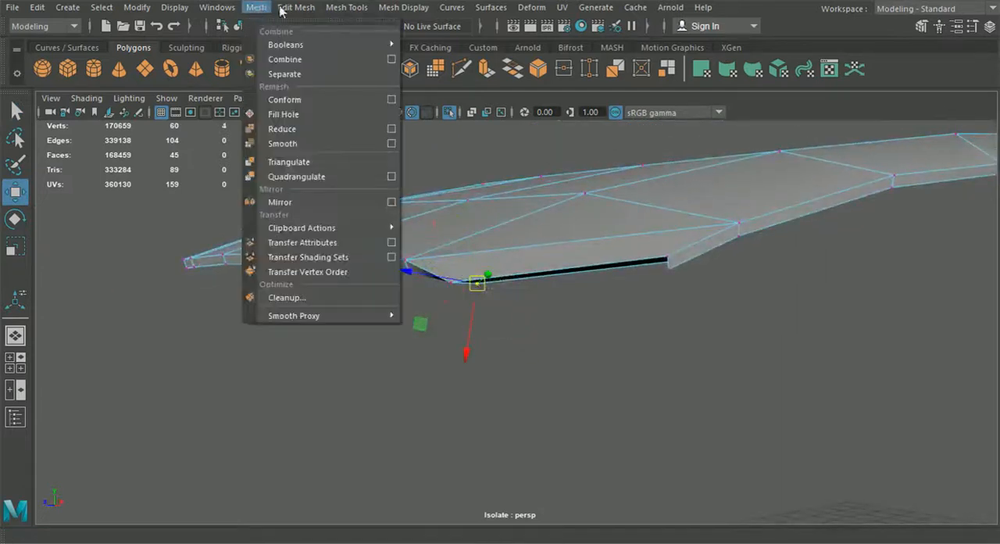
left_click(310, 146)
left_click_drag(547, 293, 589, 289, "alt")
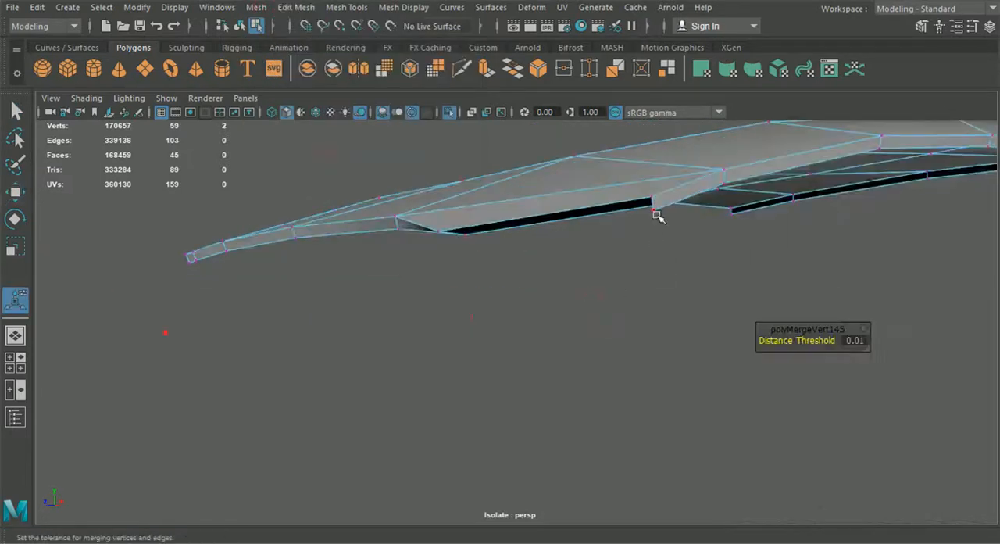
- Snap the open rim vertex at the other end of the gap onto its neighbour and merge the pair
left_click(15, 192)
left_click_drag(651, 213, 679, 200)
key("g")
scroll(678, 262, "down", 3)
left_click_drag(694, 341, 502, 372, "alt")
scroll(500, 375, "up", 6)
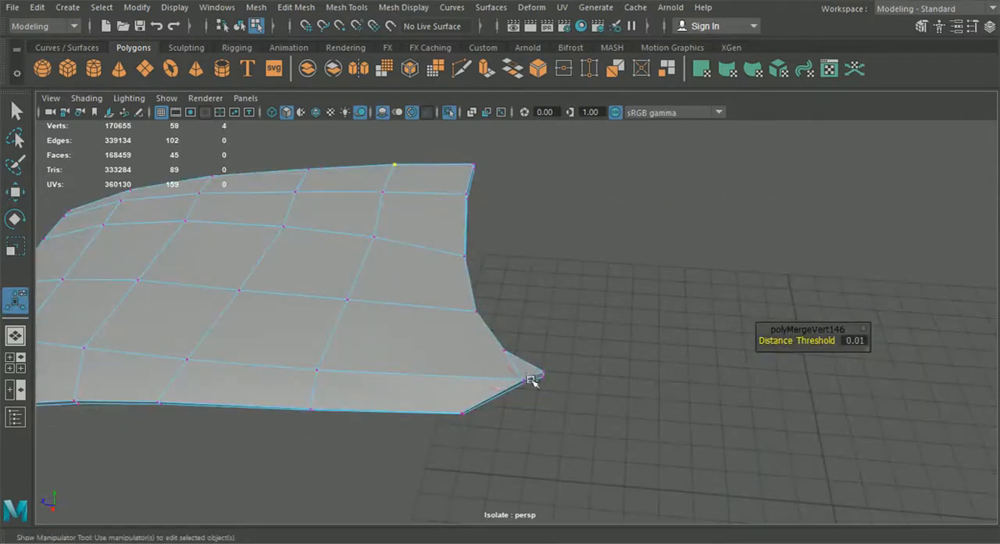
left_click_drag(524, 368, 702, 401, "alt")
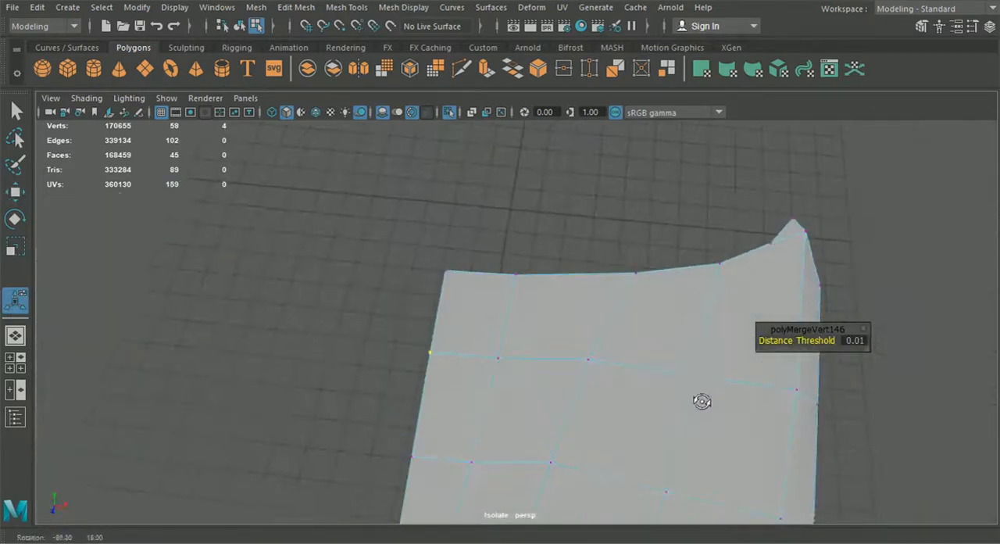
left_click_drag(775, 241, 609, 291, "alt")
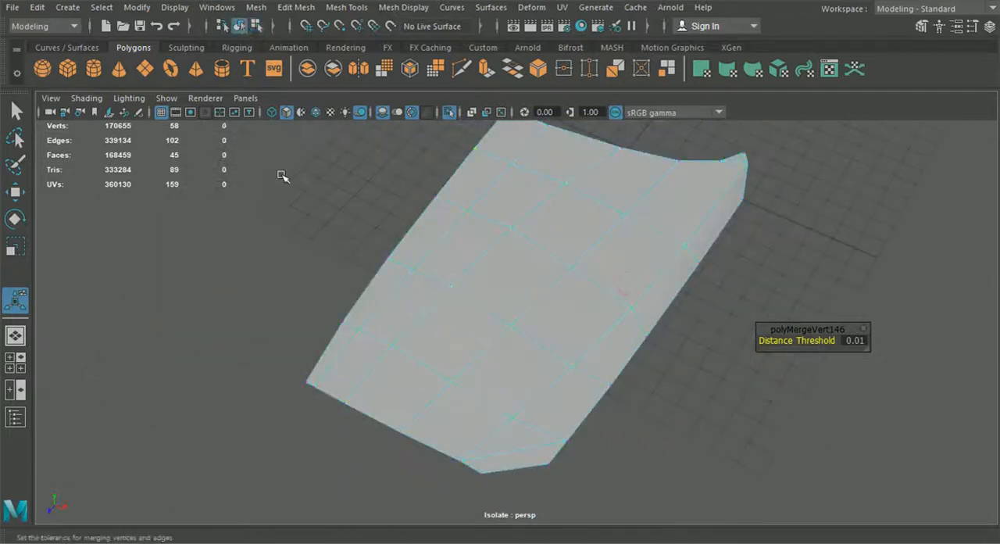
- Show the whole car and inspect the gap between the hood and the bumper
left_click(443, 113)
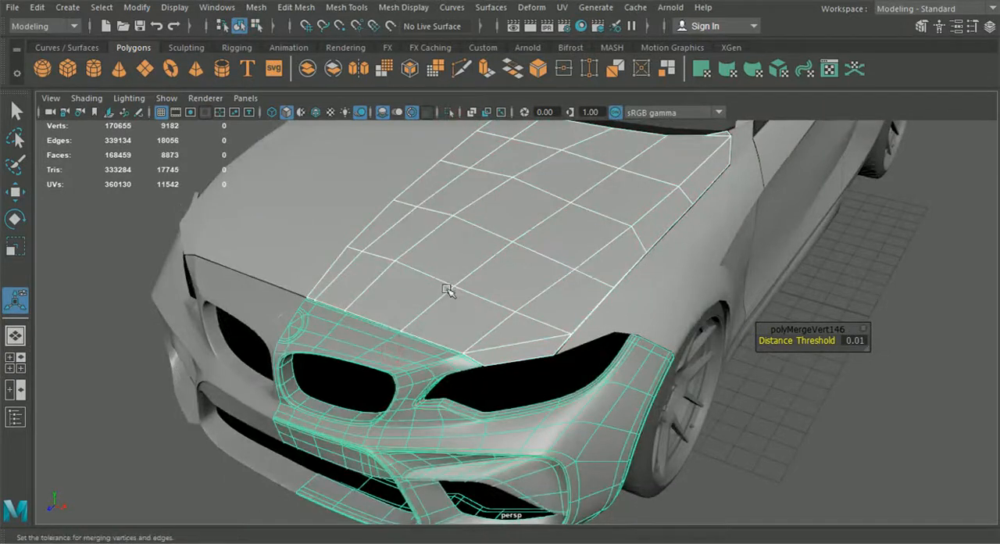
left_click(183, 489)
scroll(281, 389, "up", 5)
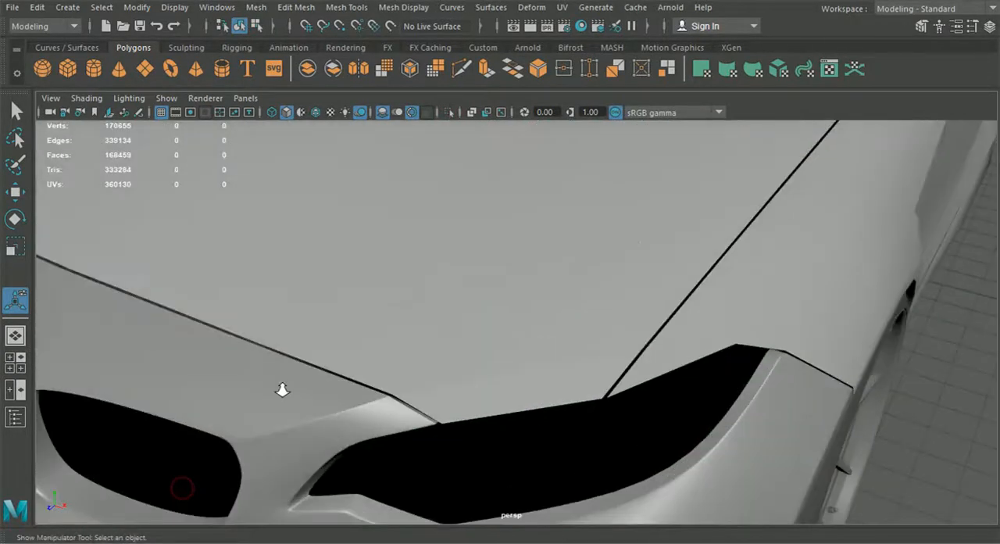
scroll(281, 390, "down", 3)
- Isolate the original hood half together with the original bumper half
left_click(467, 314)
left_click(397, 364, "shift")
key("f")
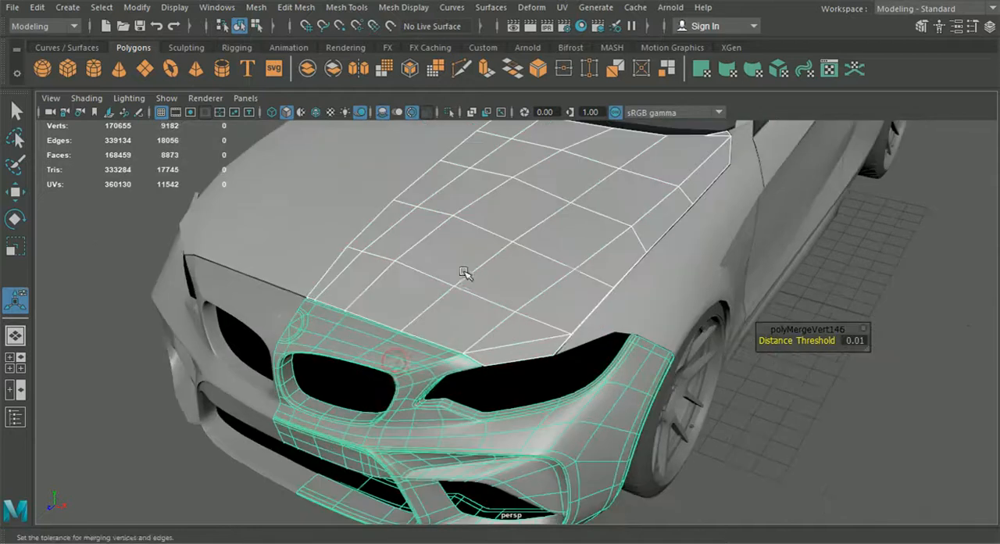
left_click_drag(597, 275, 560, 292, "alt")
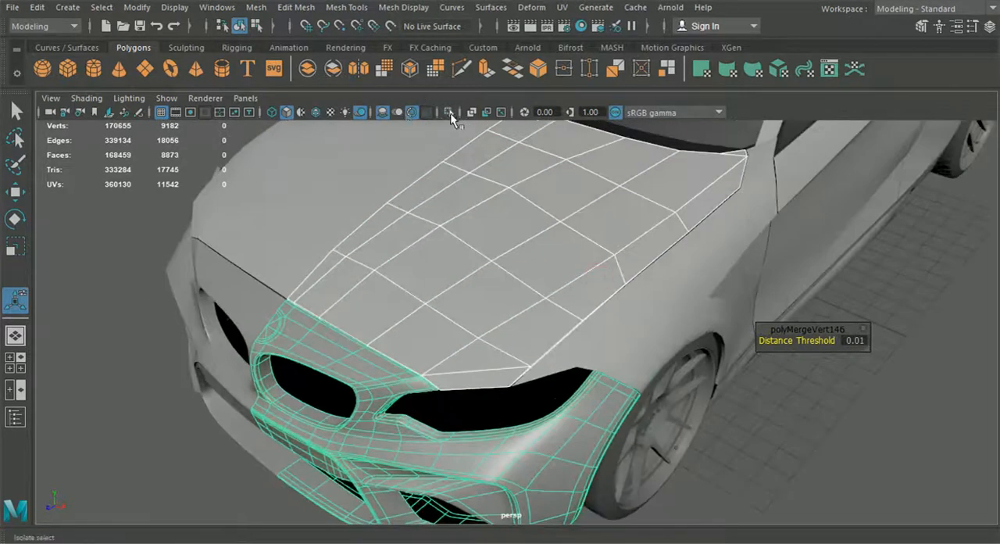
left_click(449, 112)
left_click(770, 397)
left_click_drag(771, 397, 584, 388, "alt")
left_click(531, 322)
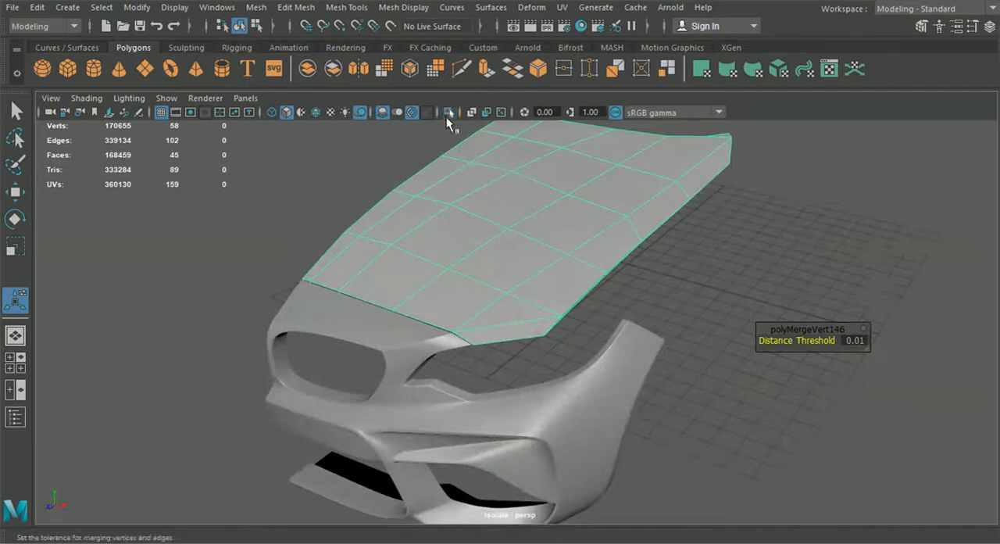
- Isolate both hood halves and both bumper halves together, and clear the selection
left_click(447, 116)
left_click(336, 317, "shift")
left_click(263, 286, "shift")
left_click(276, 234, "shift")
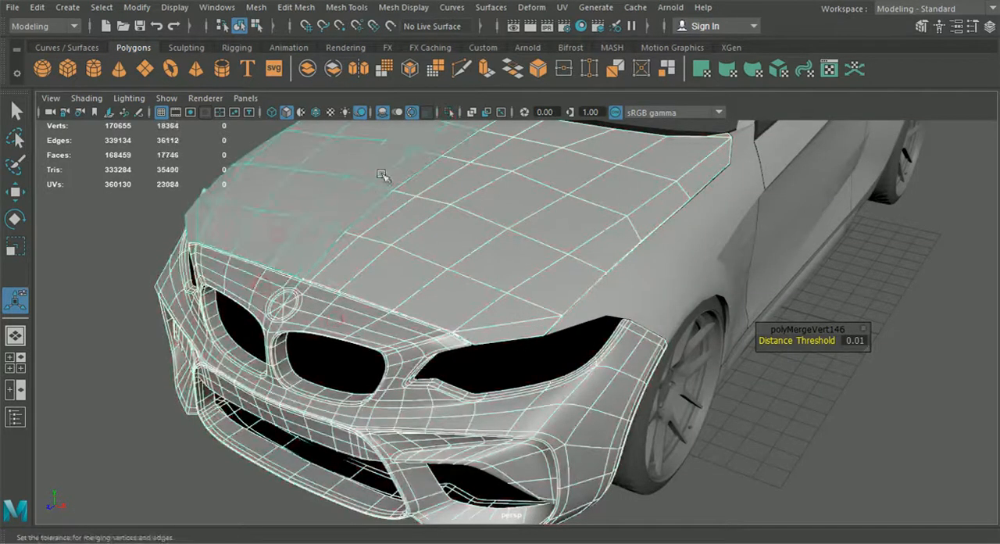
left_click(450, 112)
left_click(754, 398)
left_click_drag(706, 412, 497, 383, "alt")
scroll(496, 383, "up", 2)
scroll(532, 357, "up", 2)
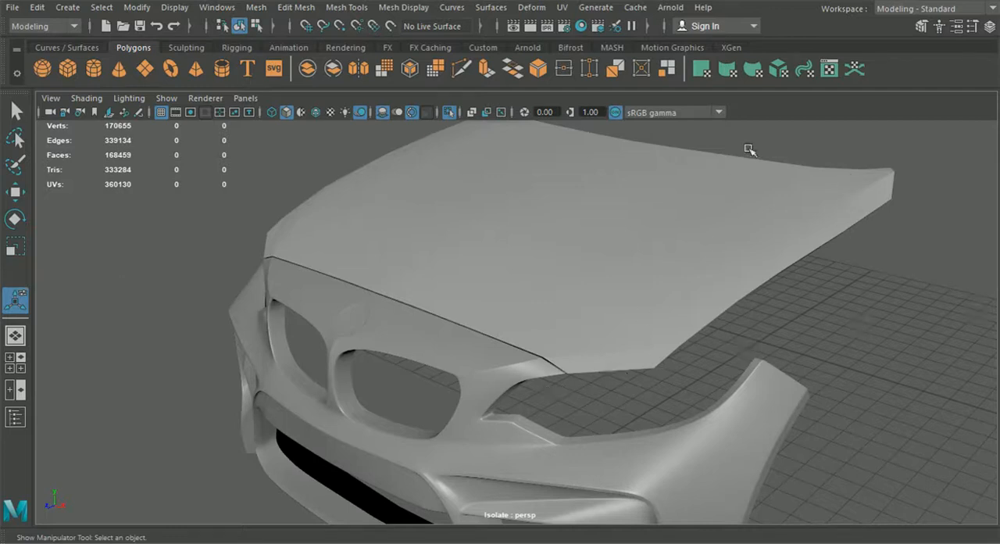
left_click_drag(487, 268, 528, 327, "alt")
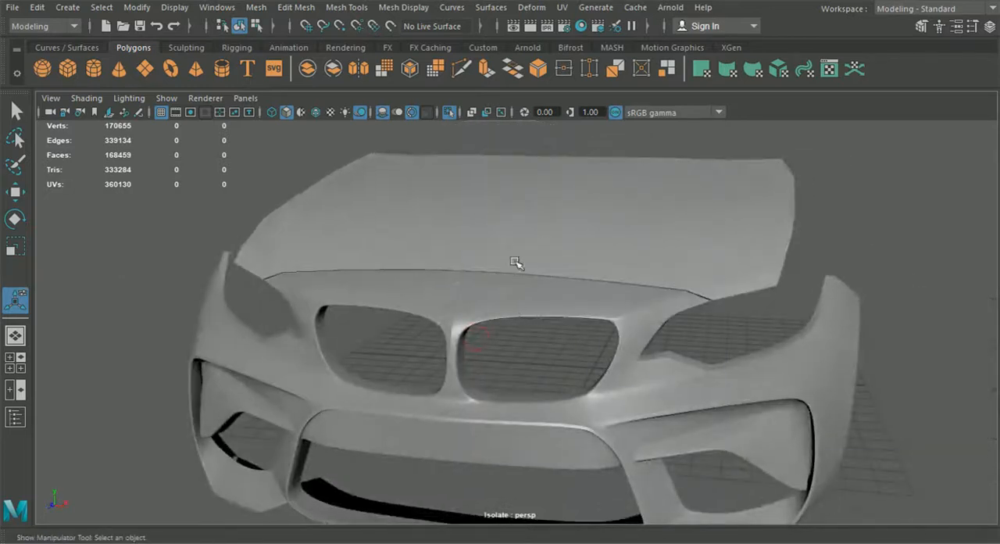
left_click_drag(462, 310, 621, 316, "alt")
left_click(564, 289)
left_click(281, 8)
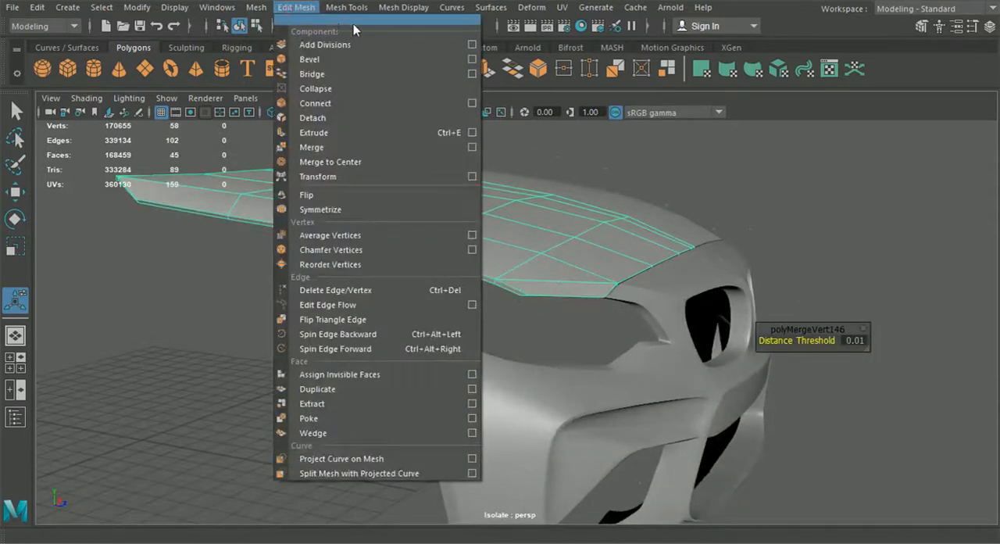
mouse_move(346, 7)
left_click(383, 117)
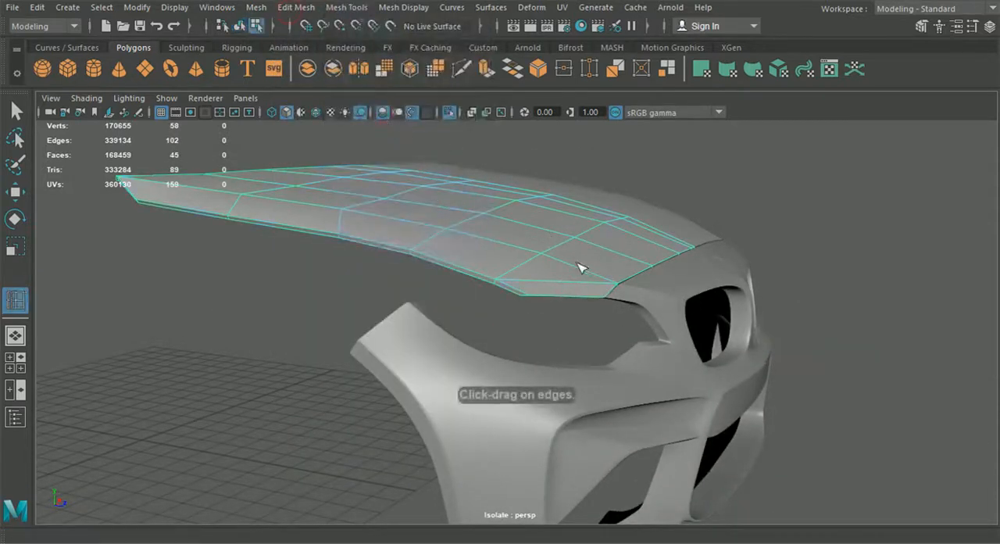
left_click_drag(580, 265, 447, 277, "alt")
left_click(240, 27)
- Start a Multi-Cut on the hood half and place a cut point beside the edge intersection near the front outer corner
left_click_drag(747, 315, 658, 310, "alt")
left_click_drag(676, 259, 774, 284, "alt")
middle_click_drag(773, 285, 708, 286, "alt")
left_click_drag(684, 311, 698, 309, "alt")
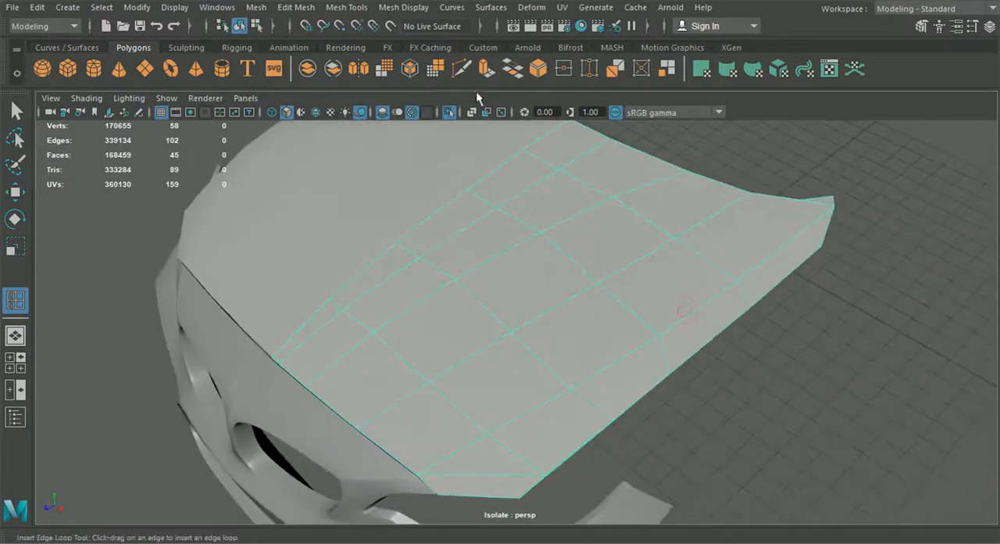
left_click(460, 70)
middle_click_drag(539, 403, 573, 348, "alt")
left_click_drag(573, 348, 623, 303, "alt")
right_click_drag(623, 303, 680, 270, "alt")
middle_click_drag(679, 269, 563, 302, "alt")
right_click_drag(563, 302, 607, 235, "alt")
left_click(629, 225)
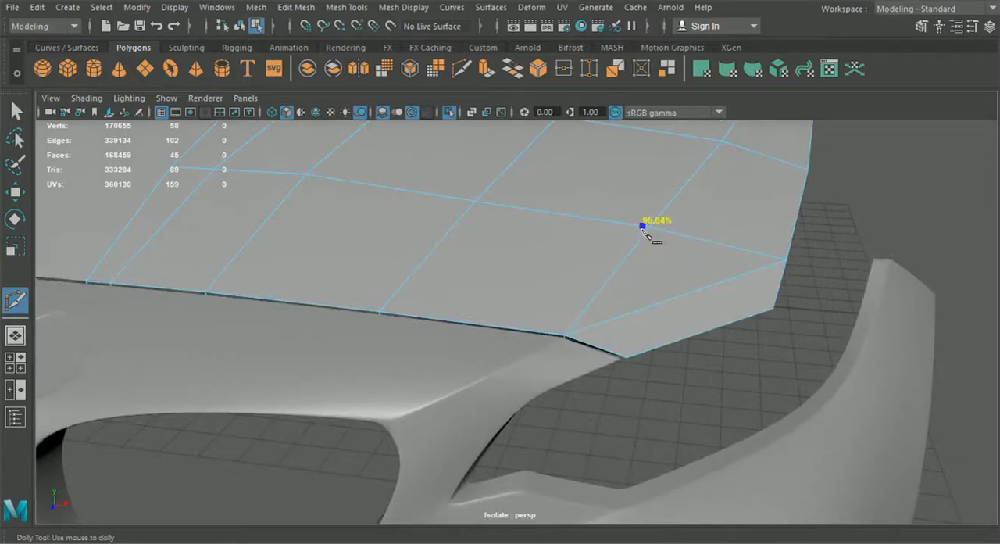
right_click_drag(645, 261, 755, 445, "alt")
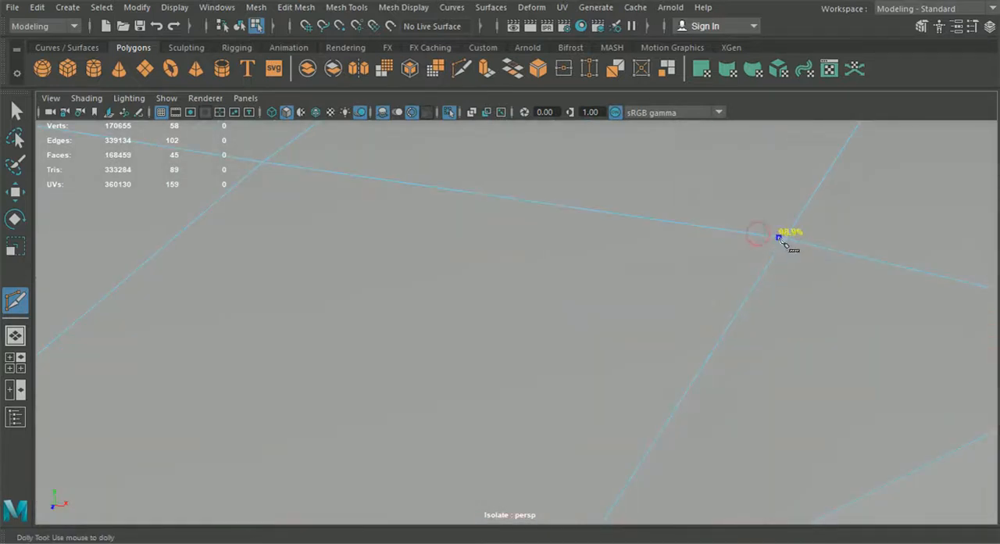
right_click_drag(781, 239, 775, 305, "alt")
middle_click_drag(774, 306, 741, 386, "alt")
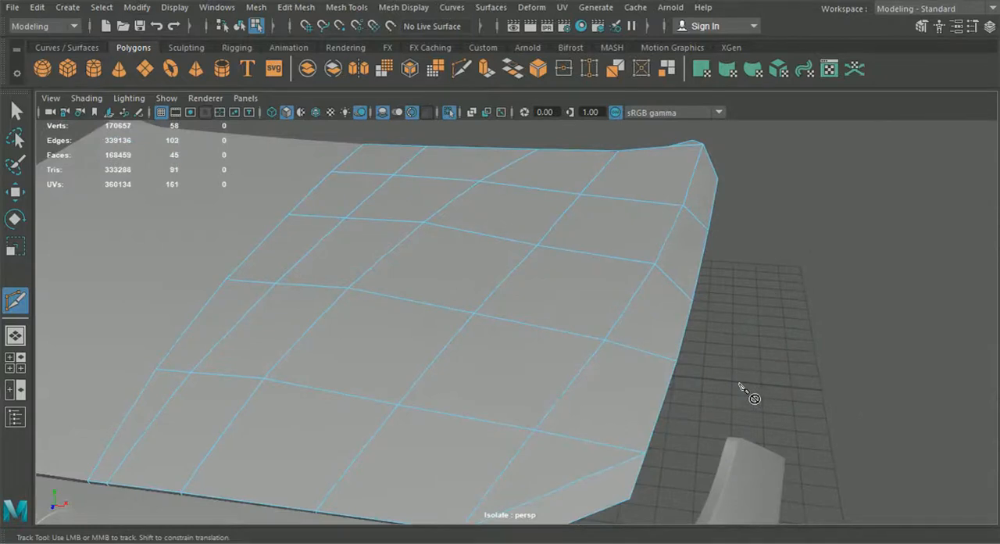
- Finish the Multi-Cut by placing a point on the diagonal edge close to the hood half's rear outer corner vertex
left_click(617, 153)
left_click_drag(618, 153, 801, 340, "alt")
right_click_drag(802, 339, 483, 324, "alt")
middle_click_drag(787, 283, 486, 295, "alt")
right_click_drag(486, 294, 722, 490, "alt")
left_click_drag(511, 367, 524, 374)
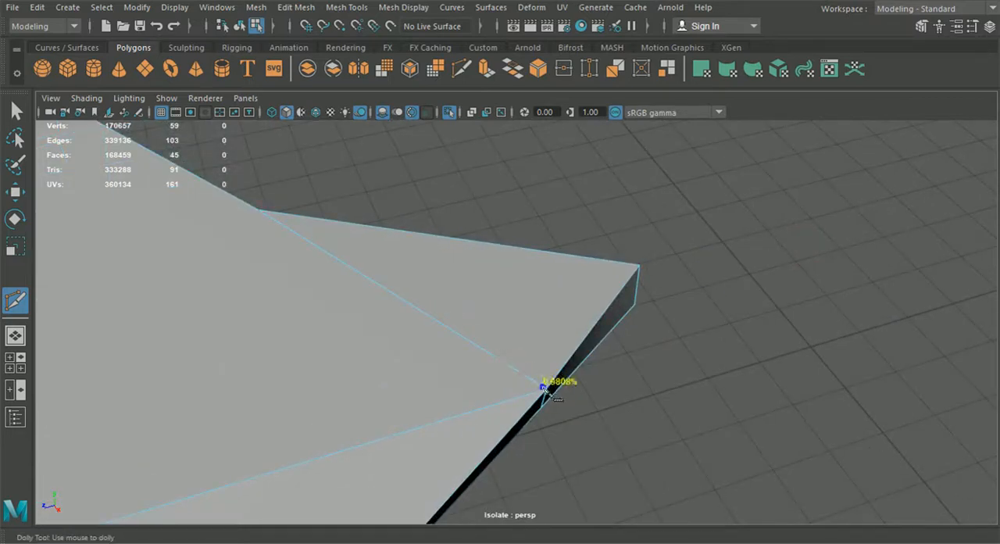
left_click(543, 391)
- Insert an edge loop on the hood half tight against the inner side of its outermost lengthwise edge
left_click(346, 7)
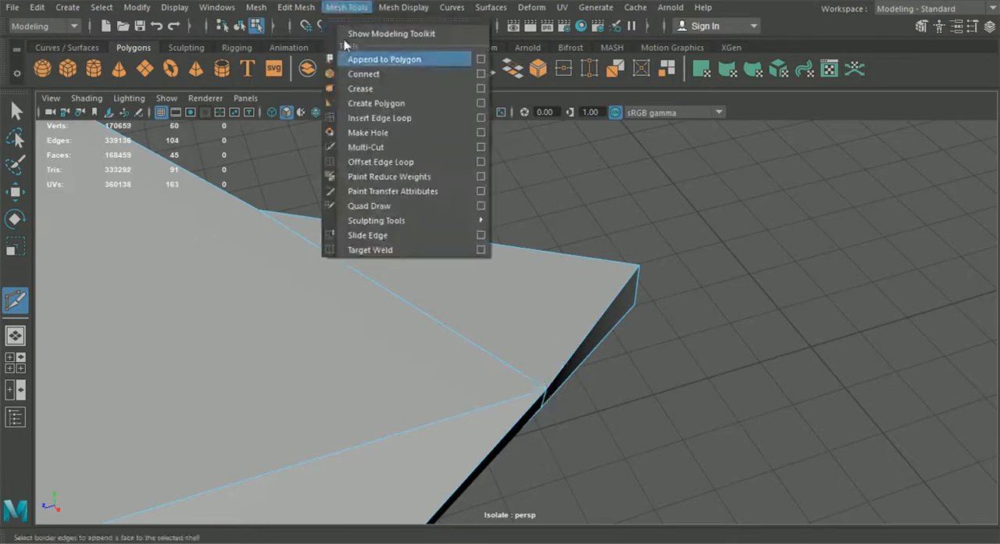
left_click(378, 127)
left_click_drag(377, 167, 572, 295, "alt")
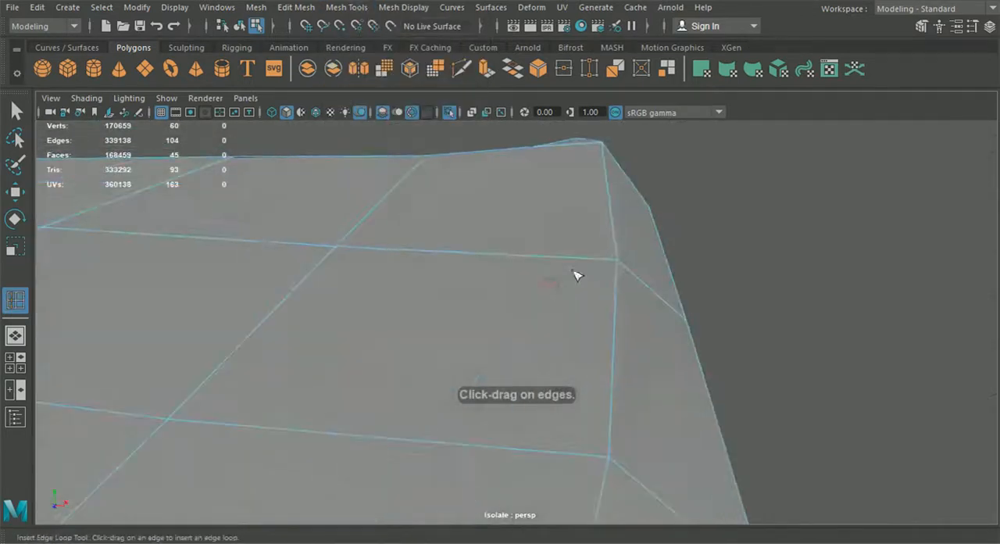
left_click_drag(613, 271, 616, 273)
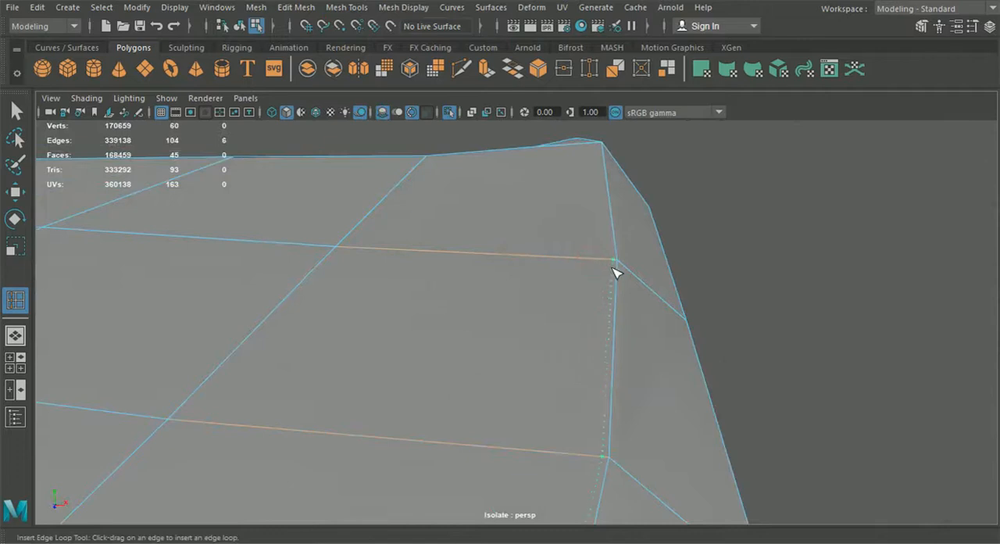
scroll(613, 274, "down", 5)
left_click_drag(589, 371, 639, 300, "alt")
scroll(619, 324, "up", 4)
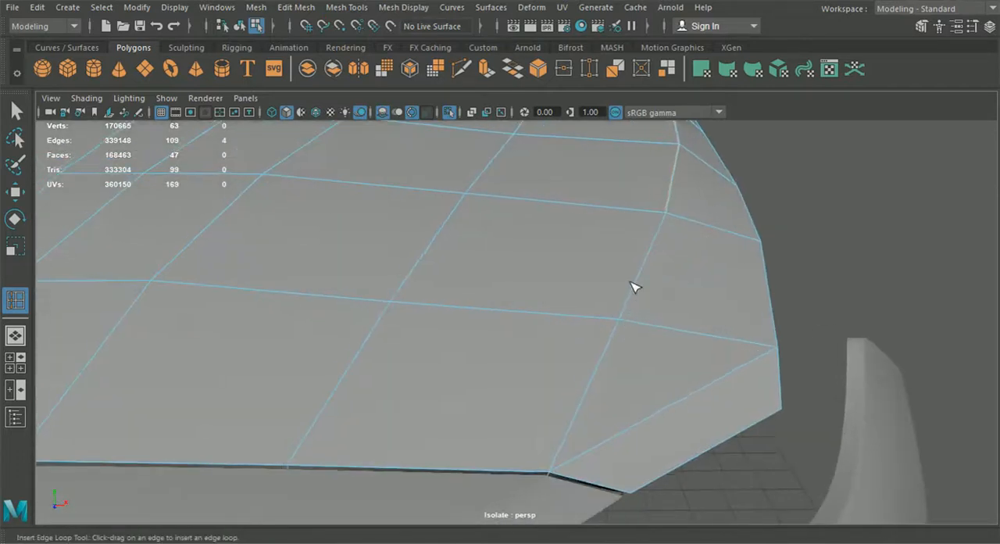
left_click(463, 71)
scroll(581, 310, "down", 2)
scroll(574, 289, "up", 2)
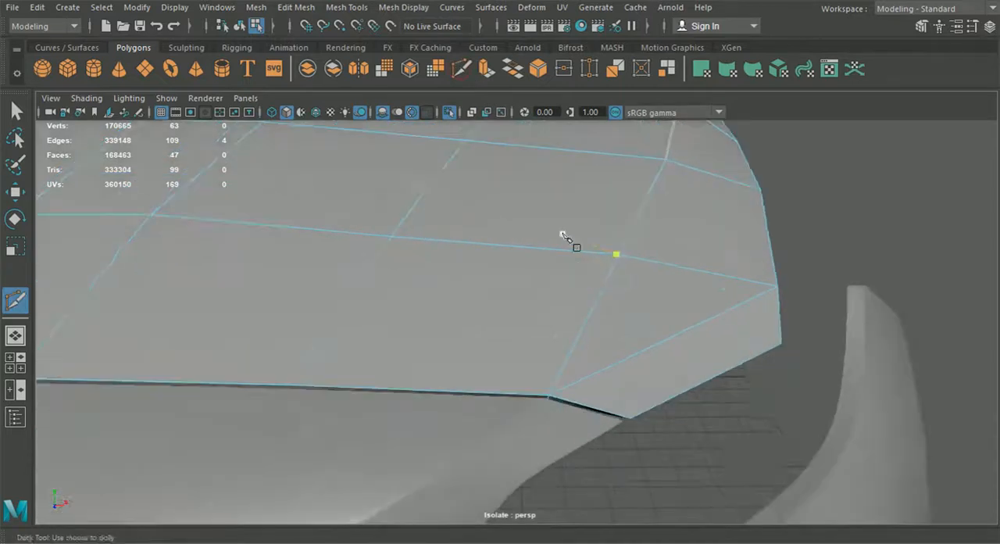
- Insert an edge loop through the rim of the hood's front edge, between the two outermost lengthwise edges
left_click(348, 7)
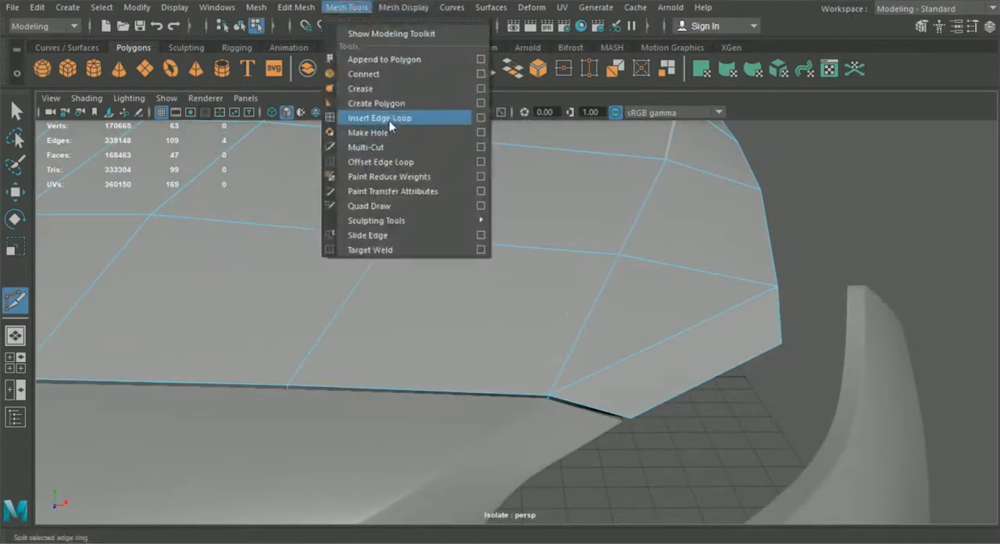
left_click(380, 117)
scroll(523, 381, "up", 2)
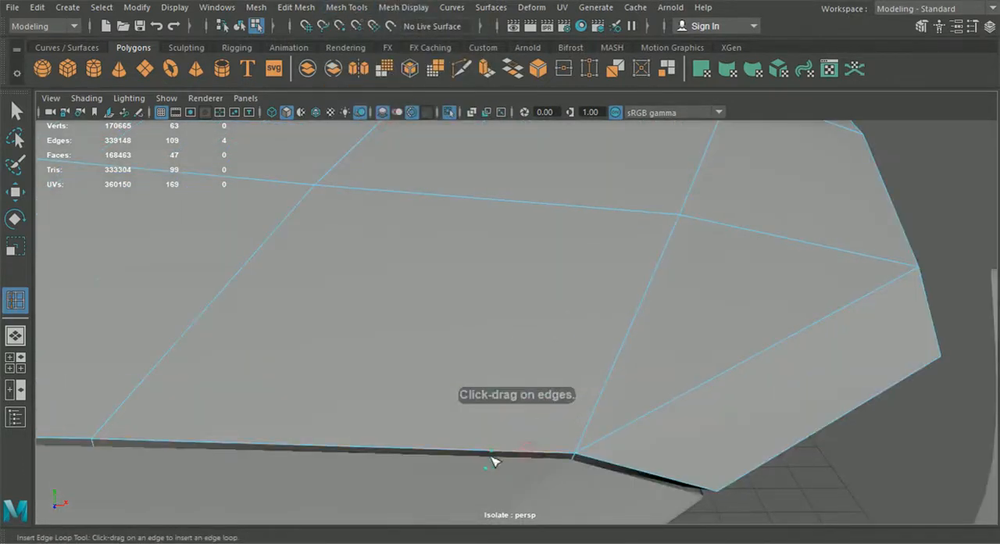
left_click_drag(364, 459, 338, 459)
- Examine the rim at the hood half's rear outer corner and the open ends of the inserted edge loop
scroll(421, 426, "down", 3)
left_click_drag(421, 427, 297, 370, "alt")
scroll(297, 370, "up", 2)
middle_click_drag(328, 336, 393, 393, "alt")
left_click_drag(393, 393, 403, 350, "alt")
scroll(404, 350, "up", 3)
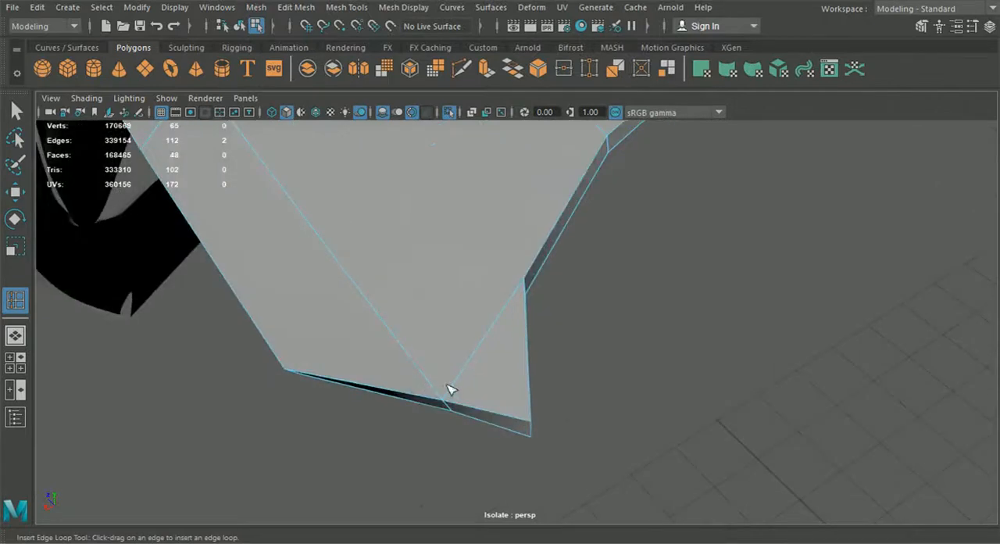
left_click_drag(505, 399, 564, 352, "alt")
scroll(565, 352, "down", 3)
left_click_drag(539, 310, 599, 311, "alt")
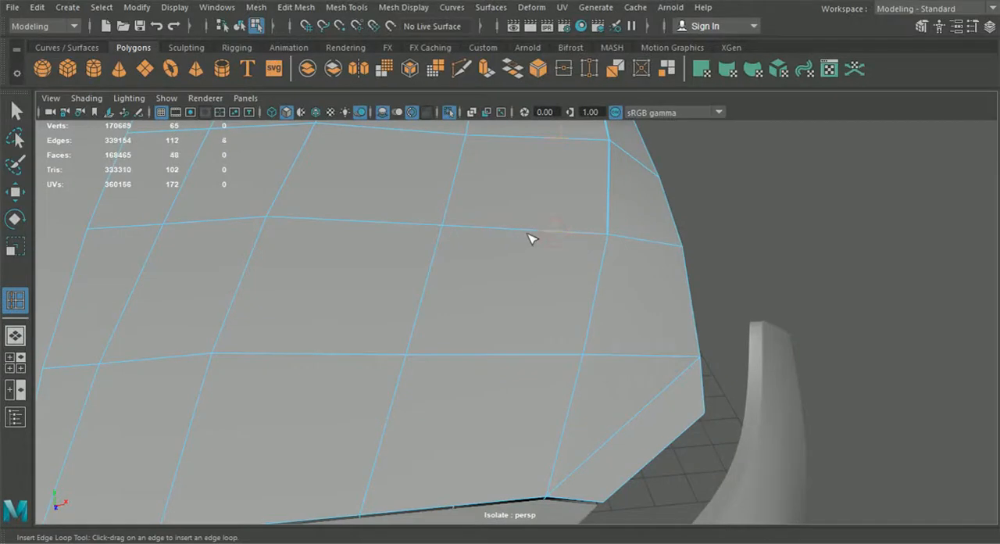
- Multi-Cut from the front end of the inner side edge loop across the last row to the added vertex on the hood's front edge
left_click(461, 69)
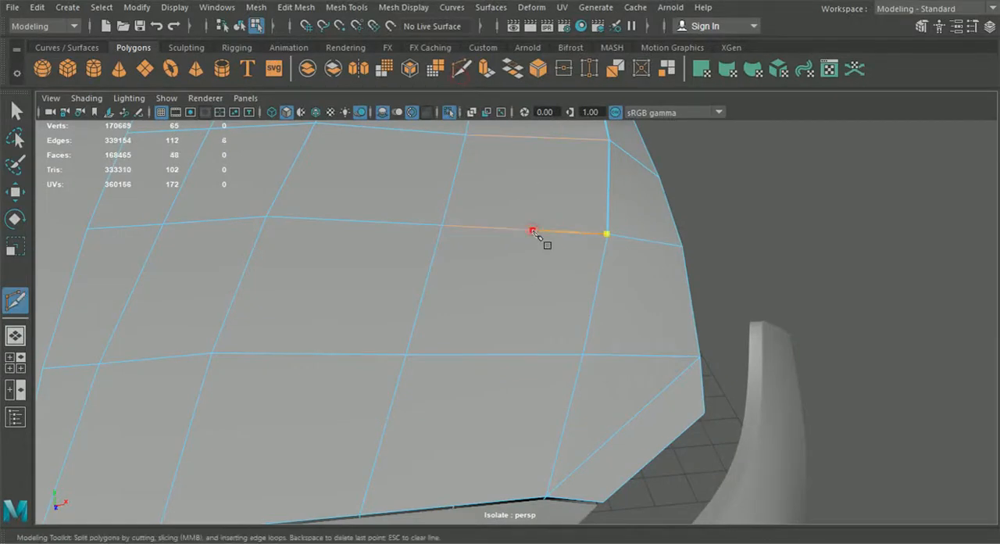
left_click(612, 249)
middle_click_drag(578, 368, 519, 289, "alt")
right_click_drag(519, 289, 607, 395, "alt")
middle_click_drag(561, 310, 574, 329, "alt")
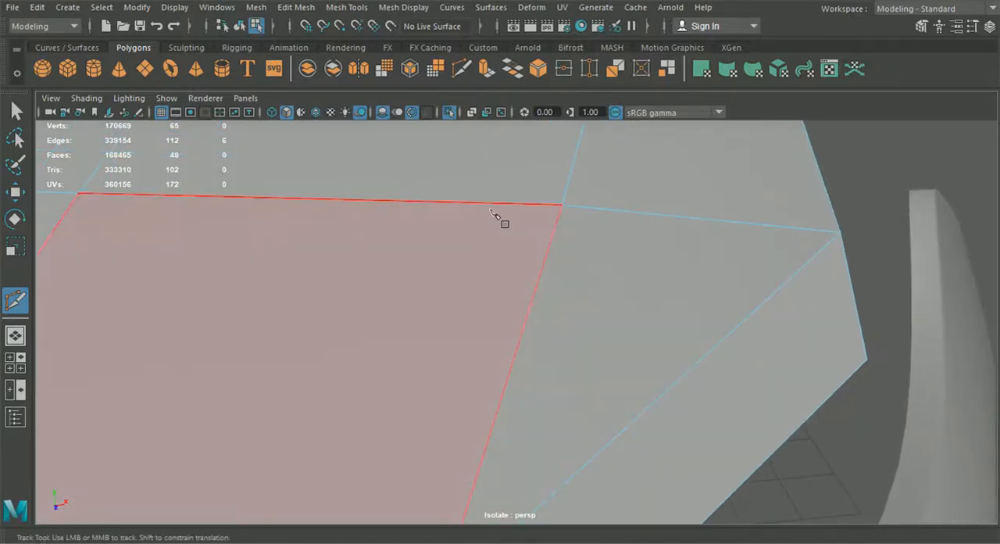
left_click(557, 207)
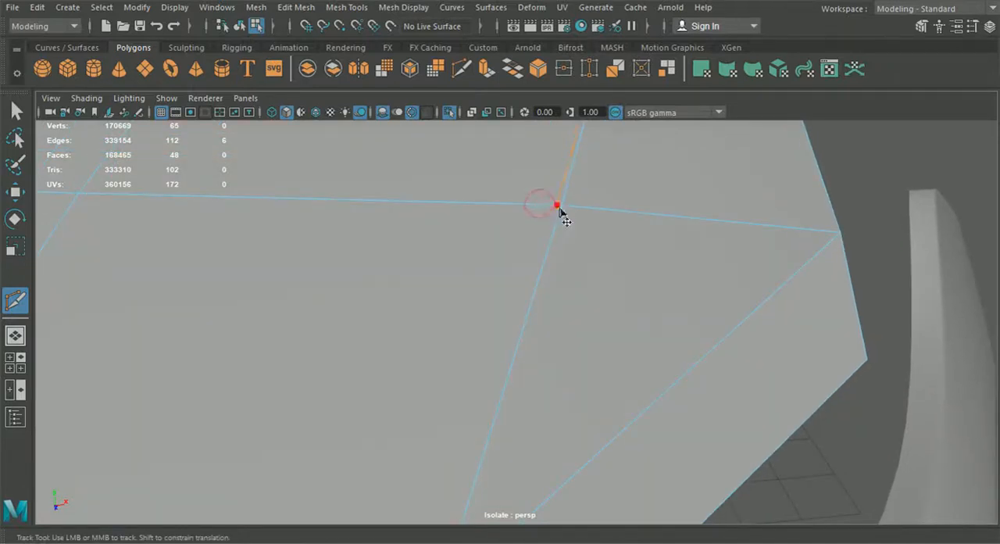
right_click_drag(570, 391, 533, 357, "alt")
middle_click_drag(533, 358, 602, 264, "alt")
left_click(398, 365)
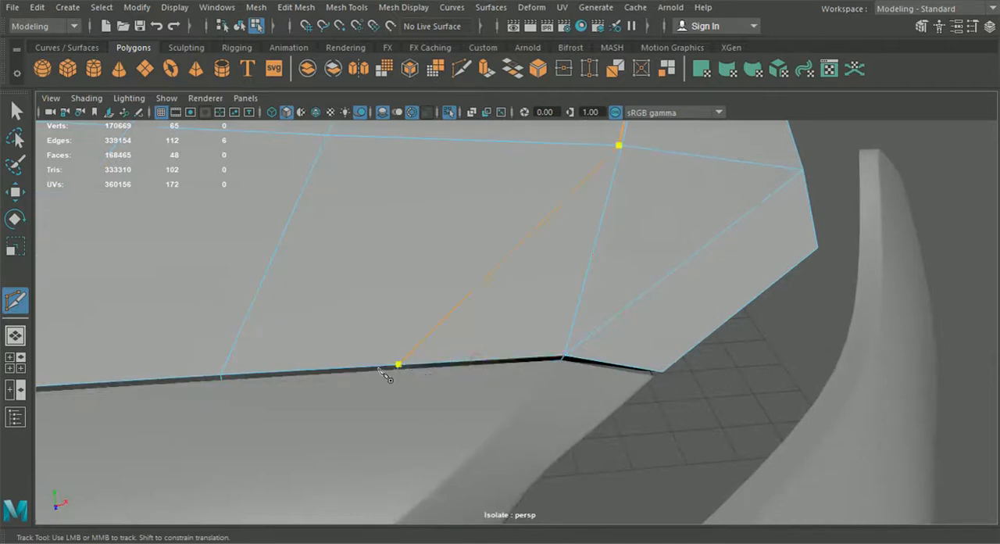
right_click(387, 373)
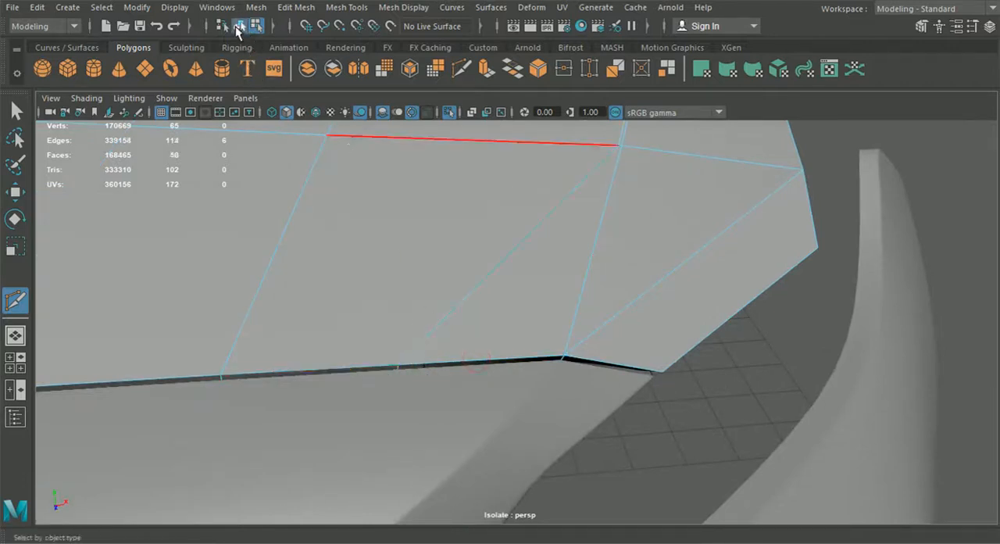
- Preview the hood half smoothed, inspect its outer edge from several angles, and return to the unsmoothed display
left_click(15, 110)
scroll(119, 158, "down", 5)
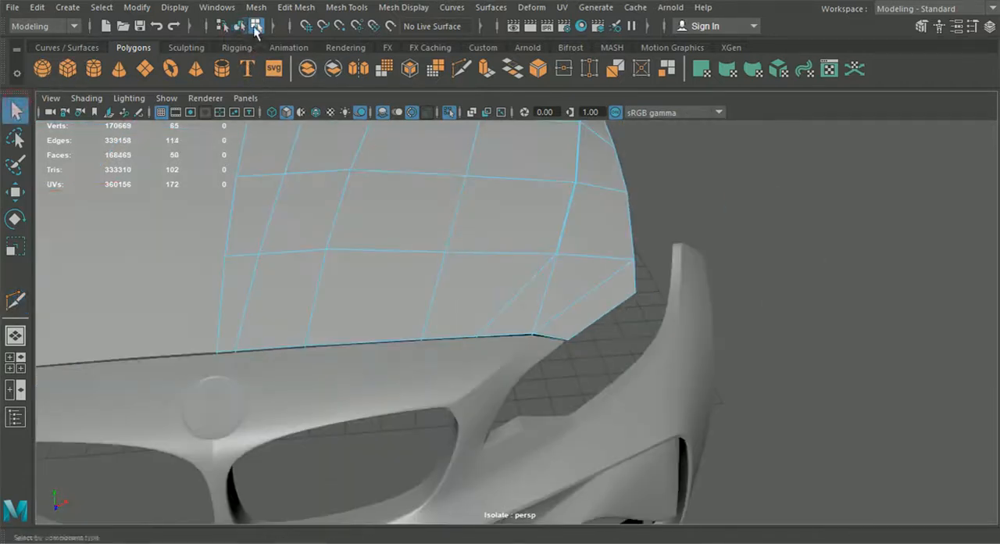
left_click(844, 277)
left_click(565, 261)
key("3")
left_click(820, 208)
left_click_drag(780, 269, 664, 254, "alt")
middle_click_drag(664, 255, 656, 340, "alt")
left_click_drag(656, 340, 677, 360, "alt")
left_click_drag(649, 187, 631, 365, "alt")
left_click(646, 283)
key("1")
mouse_move(644, 248)
left_mouse_down("alt")
mouse_move(563, 293)
mouse_move(643, 263)
left_mouse_up("alt")
- Multi-Cut from the rear end of the inner side edge loop to the rear outer corner and down across its rim
left_click(461, 70)
scroll(642, 344, "up", 5)
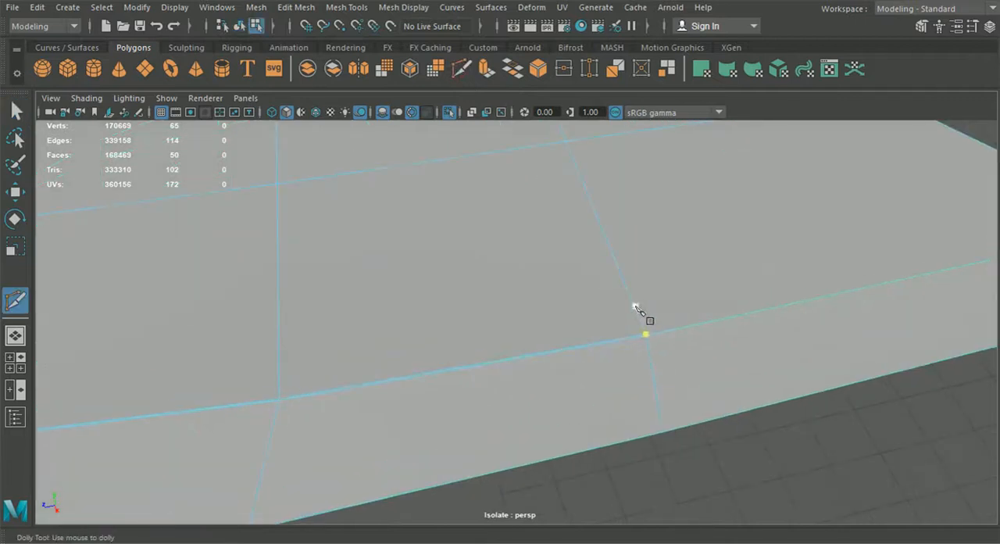
left_click(644, 329)
left_click_drag(655, 334, 614, 396, "alt")
middle_click_drag(614, 395, 648, 255, "alt")
right_click_drag(648, 255, 642, 353, "alt")
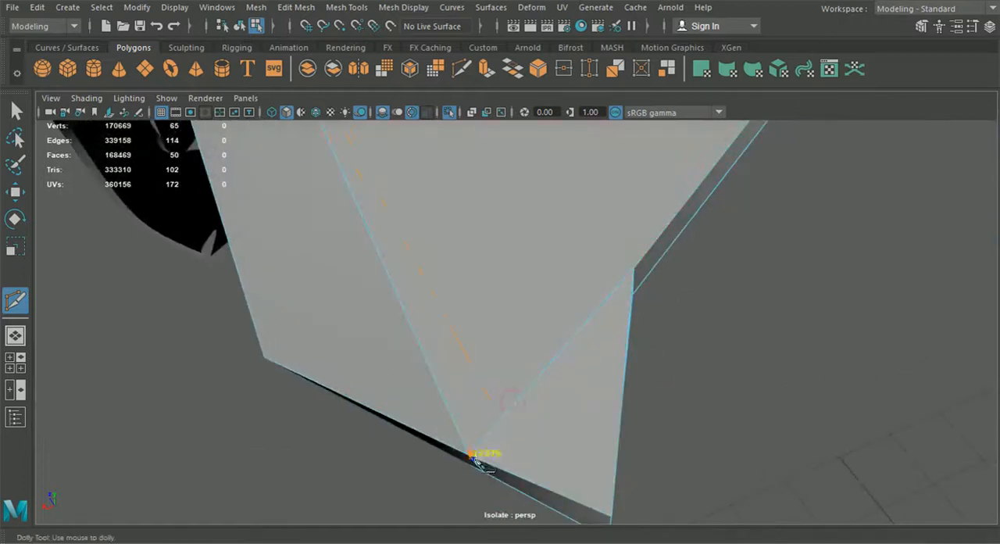
middle_click_drag(485, 466, 540, 387, "alt")
left_click_drag(539, 388, 569, 352, "alt")
right_click_drag(569, 351, 661, 324, "alt")
left_click(659, 312)
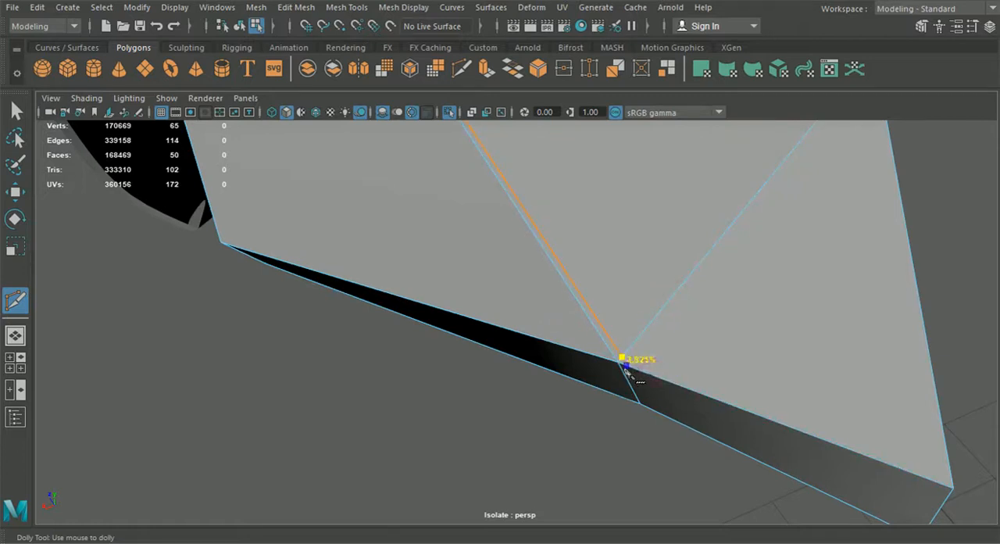
left_click_drag(656, 413, 645, 410)
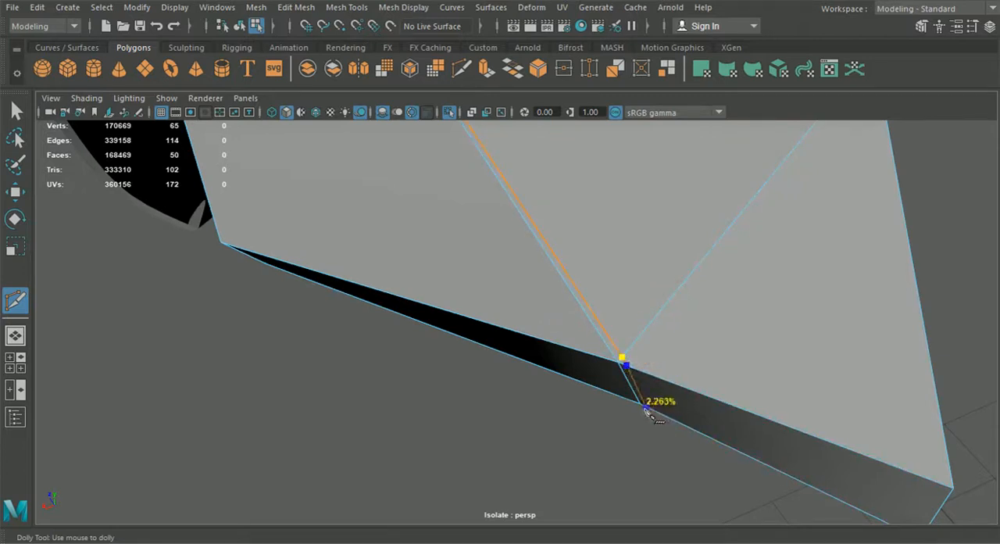
key("Return")
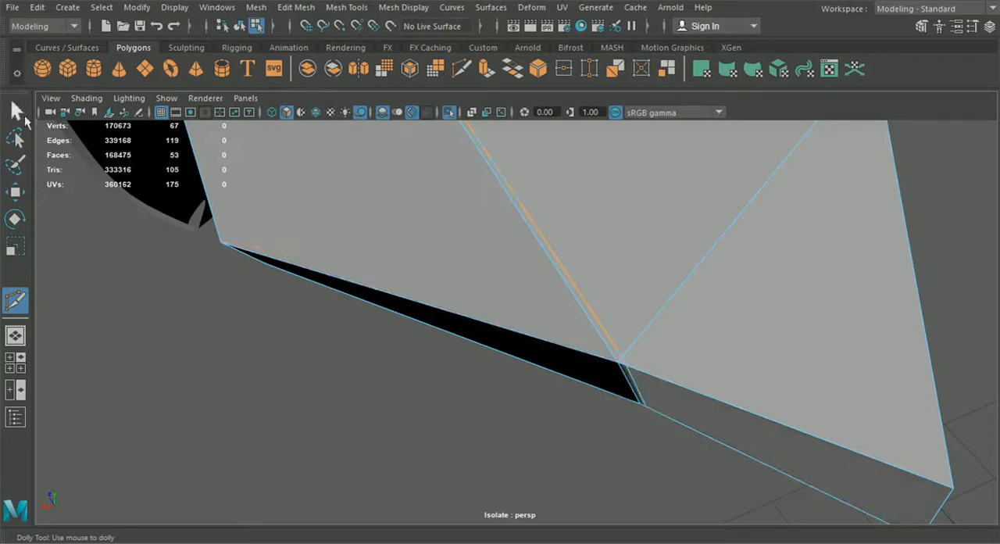
- Snap the extra vertices beside the rear outer corner onto the adjacent rim vertex and merge them
left_click(24, 116)
right_click_drag(487, 166, 476, 106)
key("w")
left_click(628, 358)
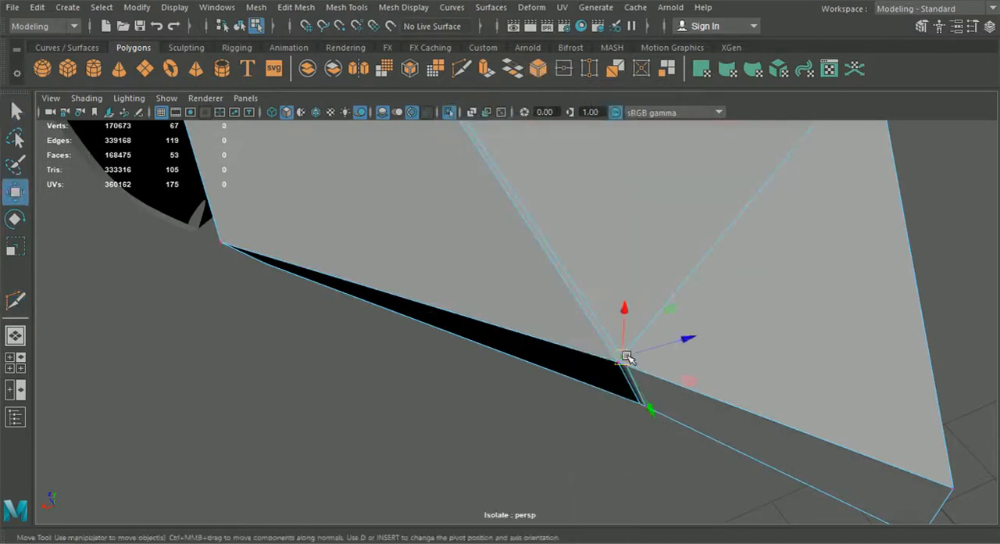
key("v")
mouse_move(633, 358)
left_mouse_down()
mouse_move(636, 368)
mouse_move(621, 357)
left_mouse_up()
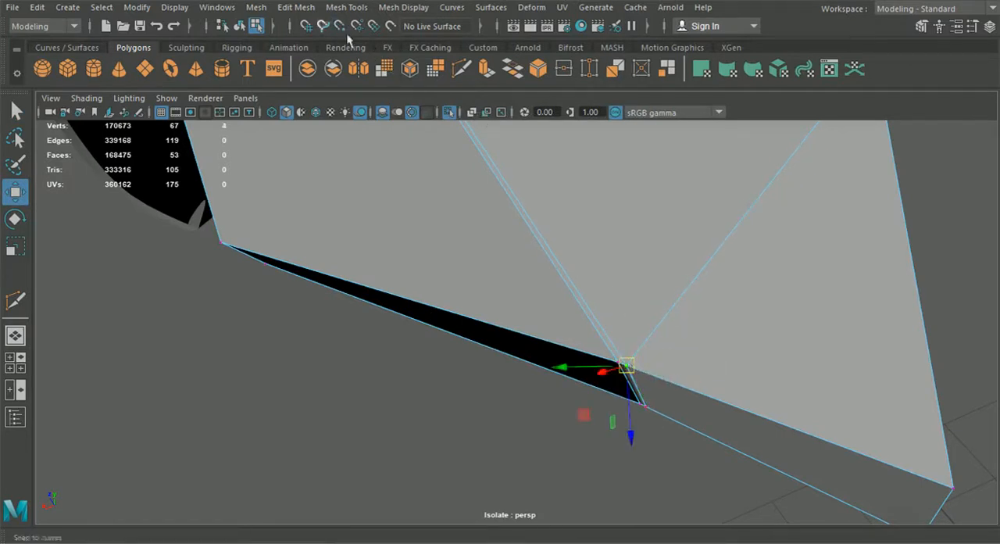
left_click(297, 9)
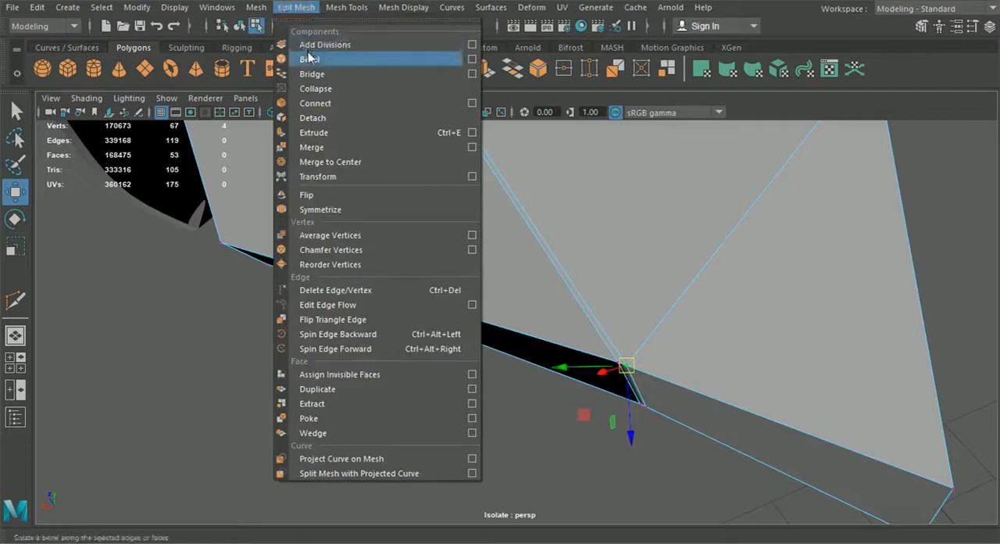
left_click(319, 147)
scroll(399, 306, "down", 5)
left_click_drag(401, 306, 605, 297, "alt")
left_click_drag(504, 312, 596, 293, "alt")
left_click_drag(493, 333, 517, 324, "alt")
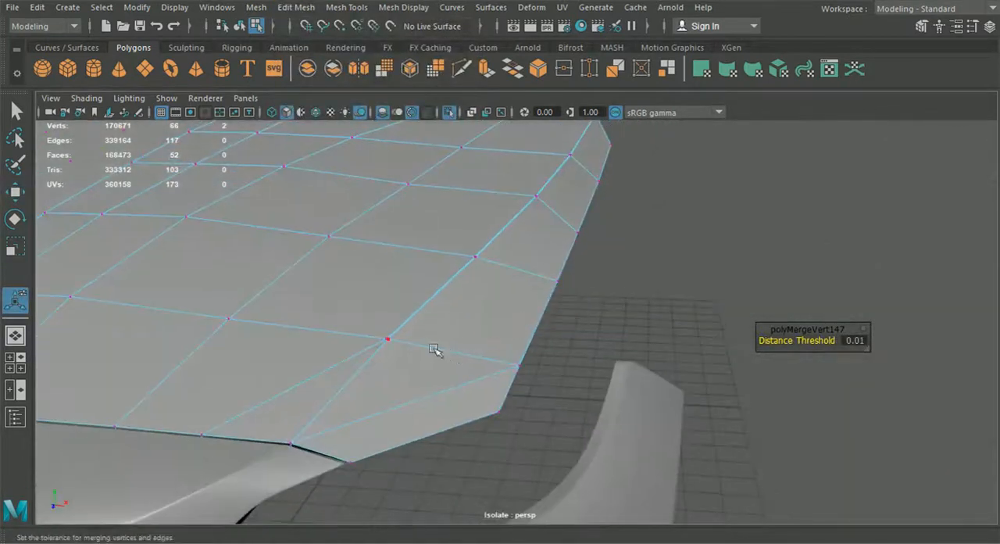
- Use Multi-Cut to add a vertex on the diagonal edge across the hood half's front outer corner
left_click(462, 69)
middle_click_drag(419, 404, 428, 350, "alt")
scroll(428, 349, "up", 3)
left_click(408, 320)
key("Return")
scroll(442, 250, "down", 3)
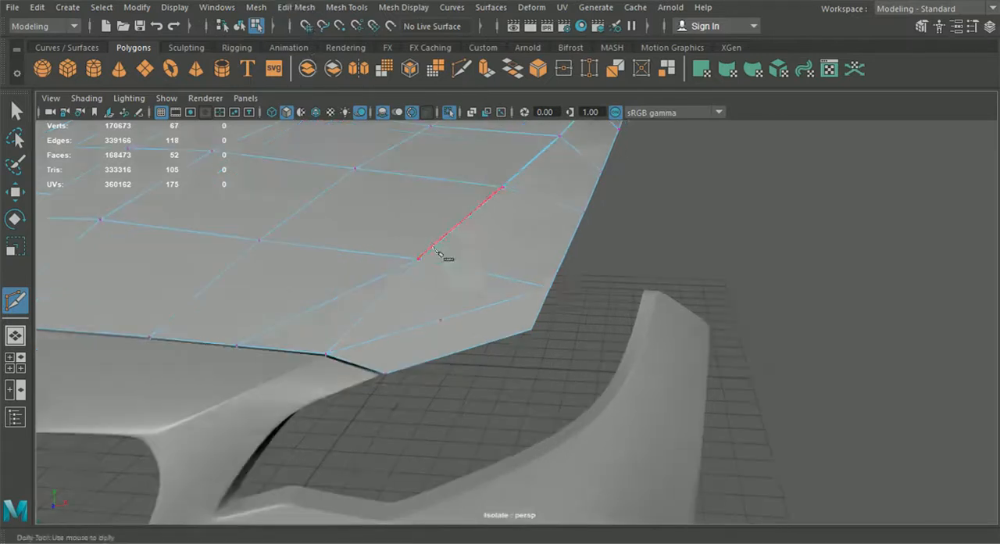
- Insert an edge loop tight against the outer side of the hood half's outermost lengthwise edge
left_click_drag(599, 286, 536, 315, "alt")
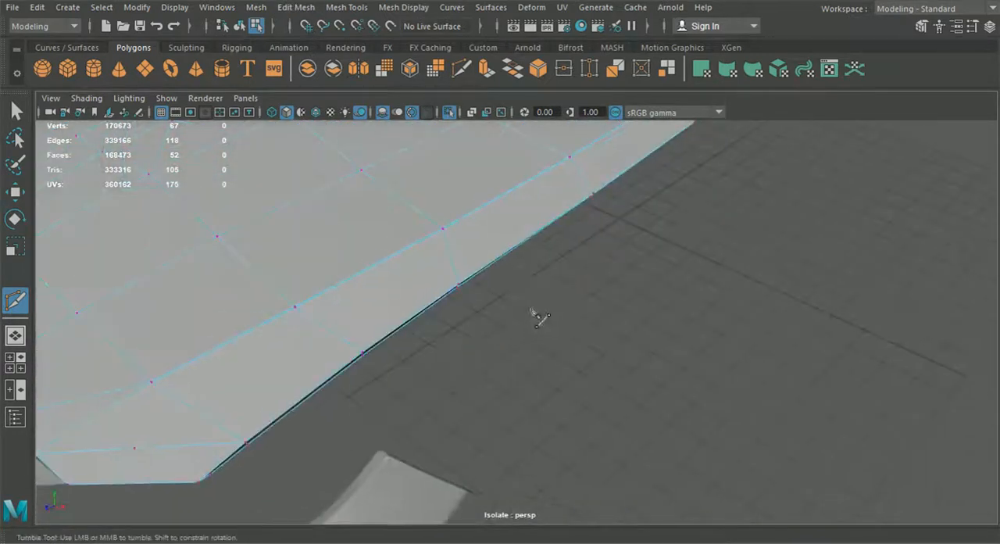
left_click(346, 8)
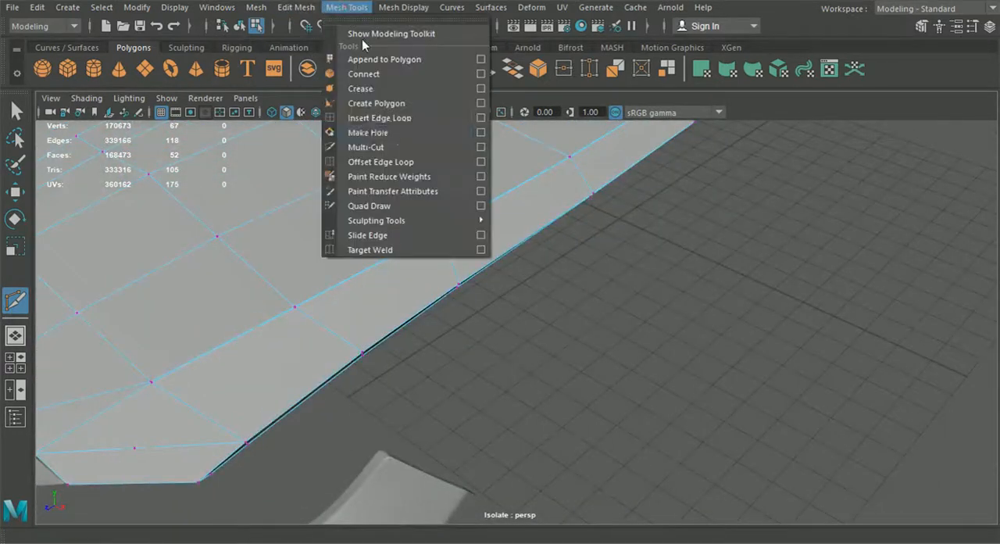
left_click(379, 118)
scroll(446, 257, "up", 5)
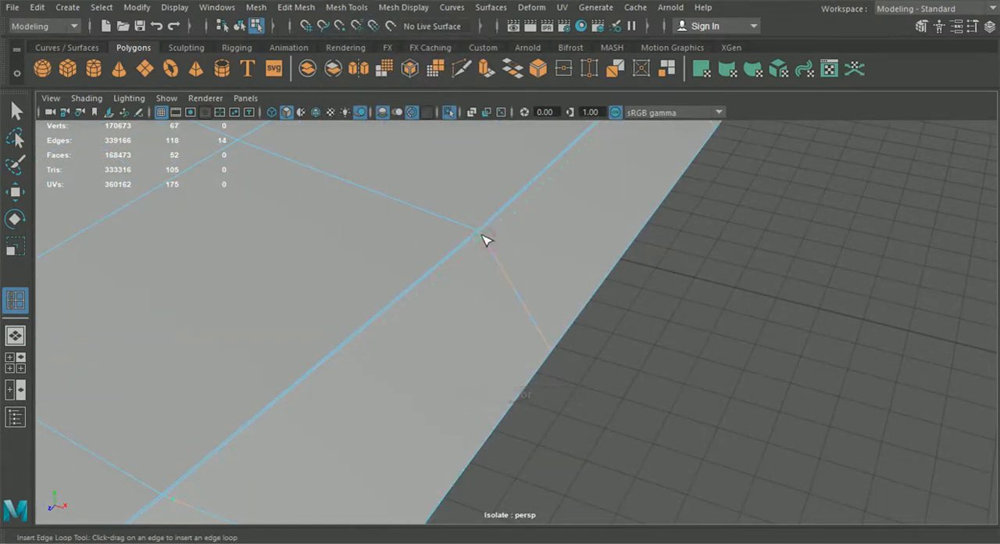
scroll(483, 239, "down", 3)
left_click_drag(483, 240, 303, 258, "alt")
scroll(648, 251, "up", 3)
scroll(459, 264, "down", 3)
left_click_drag(540, 285, 631, 272, "alt")
middle_click_drag(332, 333, 527, 347, "alt")
left_click_drag(468, 352, 559, 326, "alt")
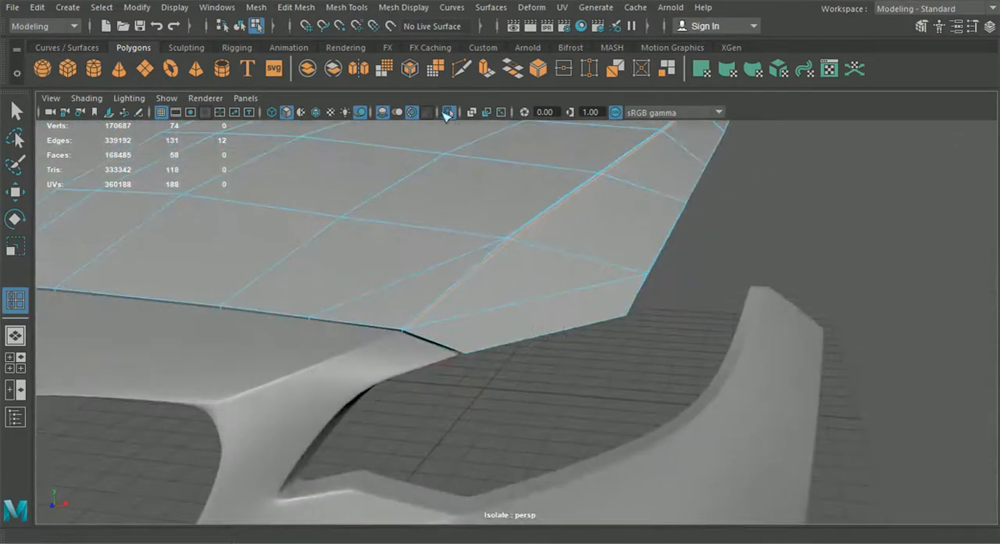
- Delete the redundant edge running from the side edge loops to the front corner of the hood half
left_click(462, 70)
middle_click_drag(536, 200, 500, 222, "alt")
scroll(506, 246, "up", 2)
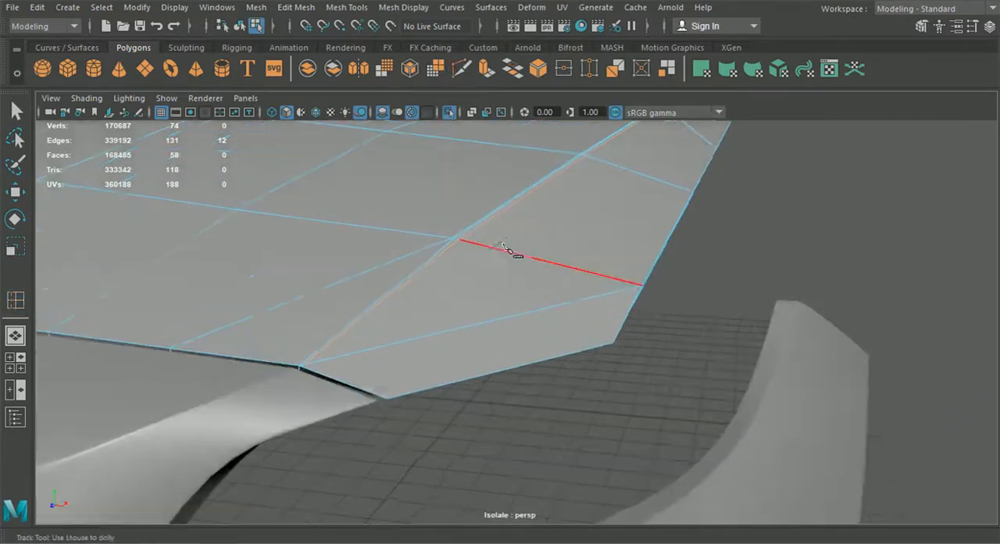
scroll(356, 359, "up", 3)
key("q")
key("Delete")
- Multi-Cut from the outer side loop's front end across the corner's diagonal edge to the hood border and down its rim
left_click(460, 72)
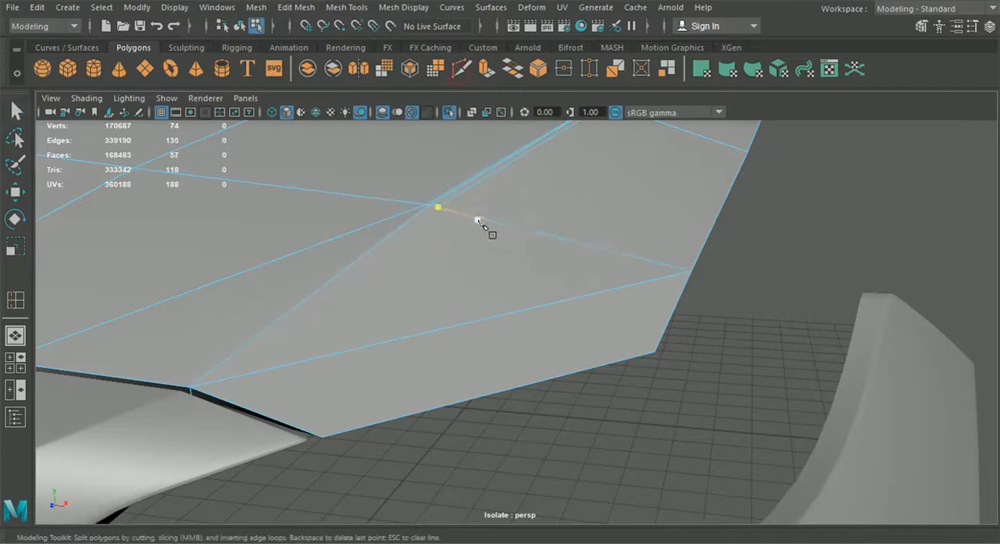
left_click(426, 217)
left_click(461, 323)
scroll(479, 401, "down", 5)
left_click_drag(473, 398, 431, 471, "alt")
scroll(431, 471, "up", 3)
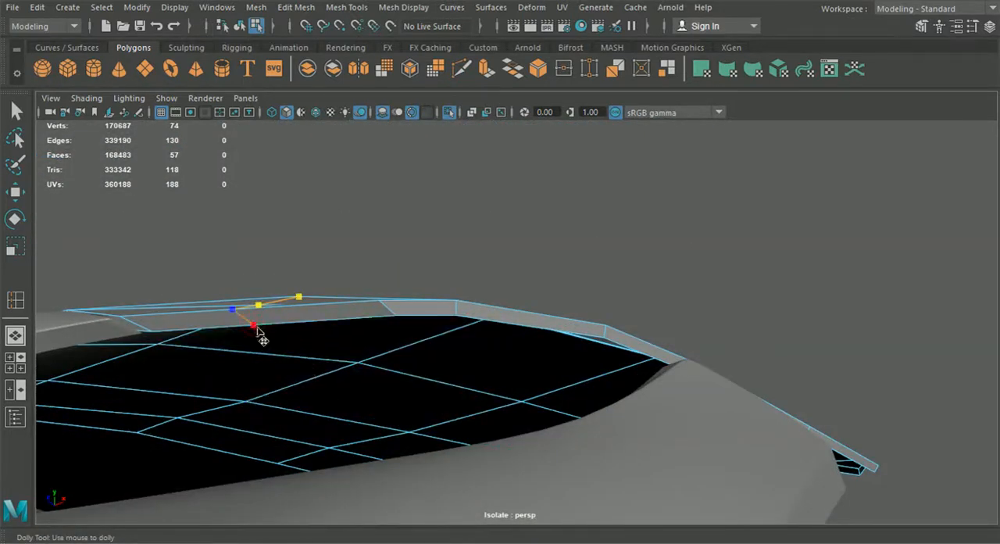
right_click(289, 366)
scroll(317, 394, "down", 4)
left_click_drag(330, 401, 422, 317, "alt")
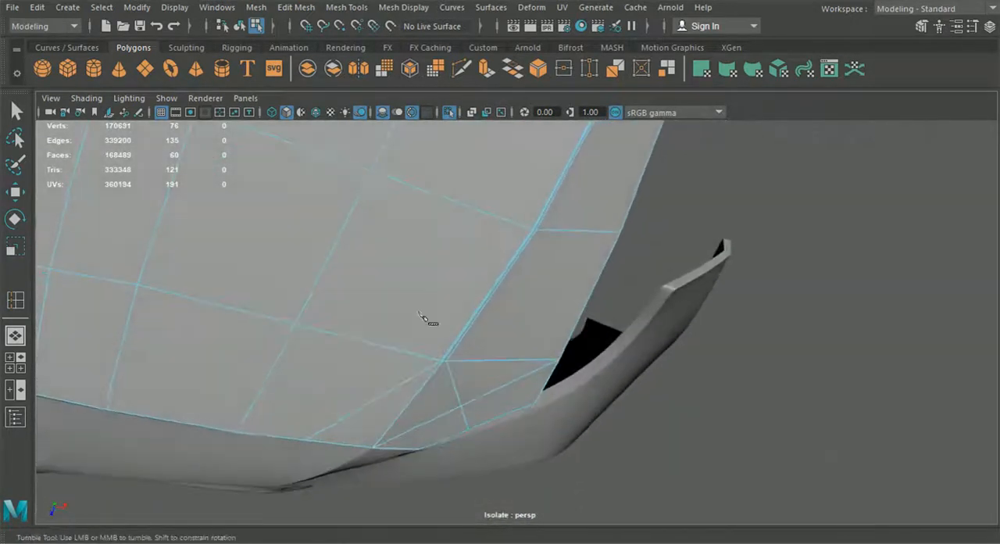
scroll(460, 224, "down", 3)
left_click_drag(460, 224, 467, 202, "alt")
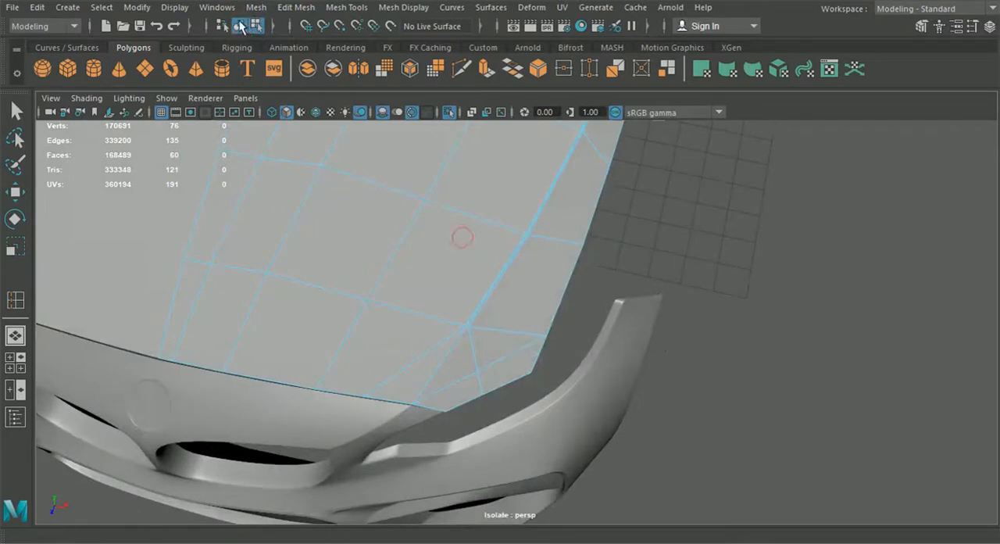
- Examine the hood's shape against the front bumper in object mode, using smooth preview on the hood half
left_click(12, 109)
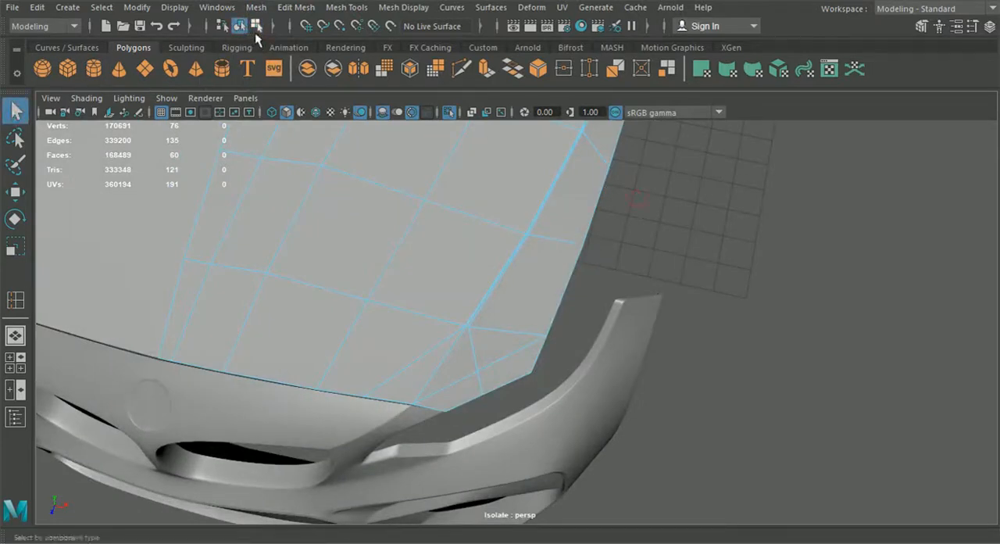
left_click(240, 29)
left_click_drag(343, 205, 369, 231, "alt")
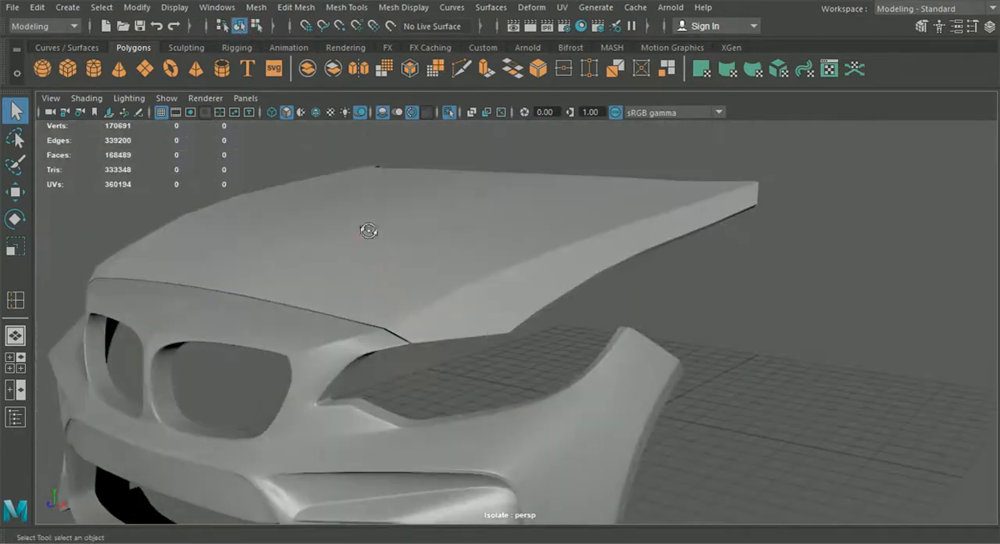
left_click(489, 259)
scroll(495, 270, "down", 3)
left_click_drag(499, 278, 513, 289, "alt")
key("3")
left_click_drag(654, 293, 555, 251, "alt")
left_click(650, 298)
scroll(653, 297, "up", 3)
left_click_drag(557, 214, 464, 353, "alt")
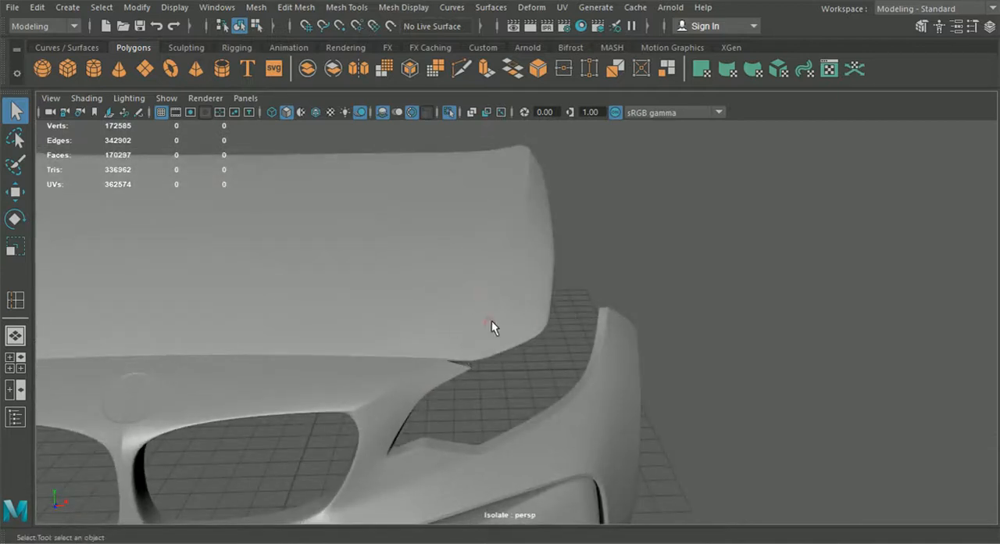
left_click_drag(480, 312, 478, 342, "alt")
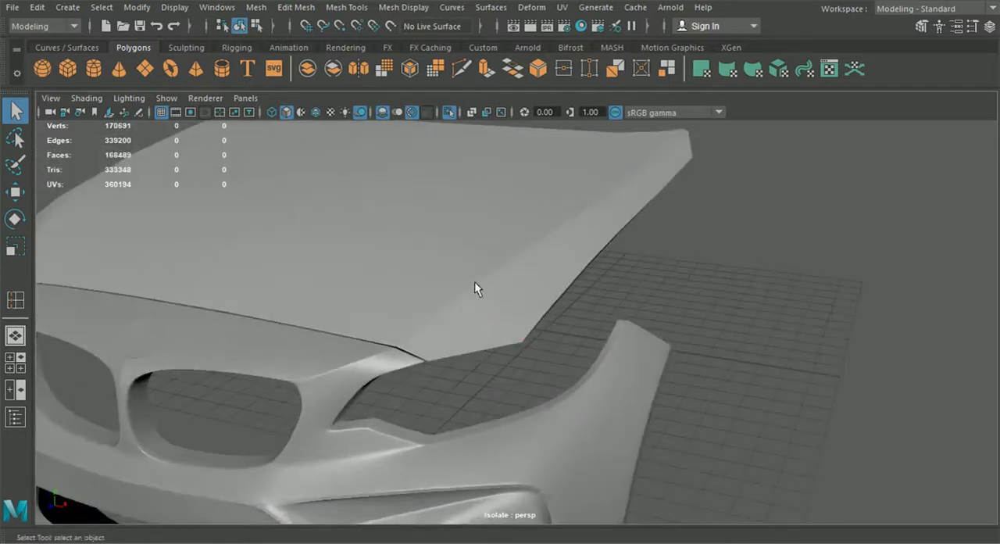
- Slightly lower the four interior vertices along the hood half's lengthwise edge between the crease line and the outer side loops
left_click(587, 220)
left_click_drag(587, 221, 563, 337, "alt")
middle_click_drag(563, 336, 578, 327, "alt")
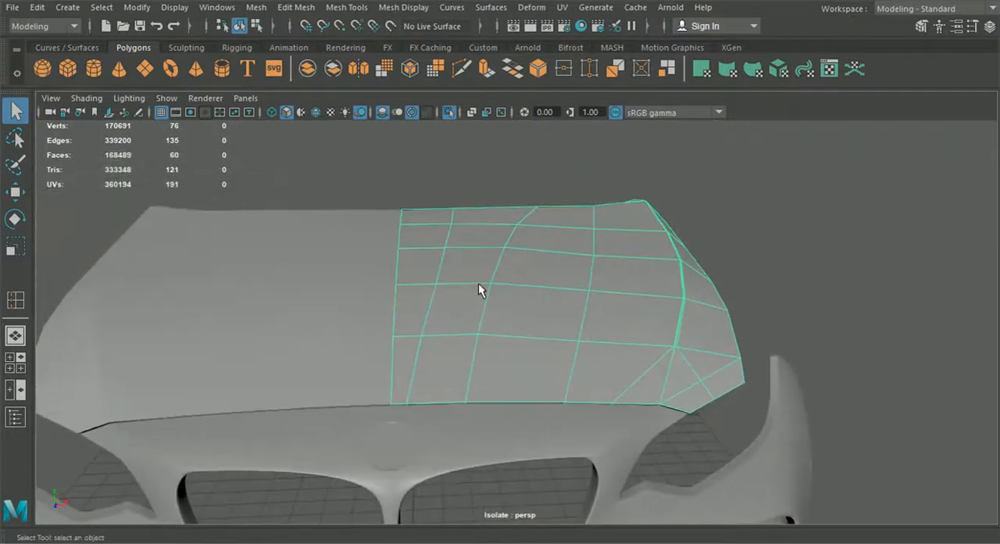
left_click_drag(478, 285, 483, 289, "alt")
right_click_drag(484, 290, 424, 115)
left_click(13, 193)
scroll(459, 282, "up", 3)
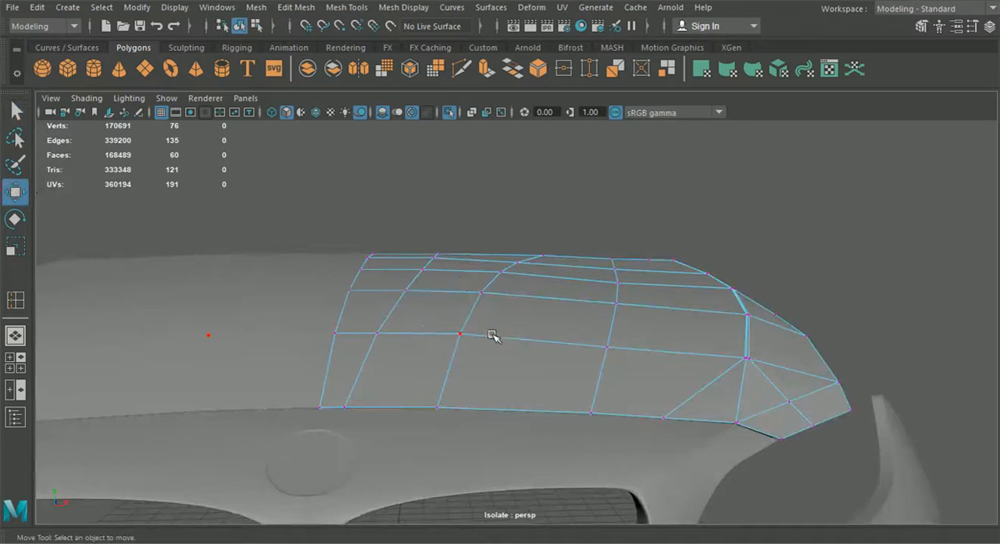
left_click(610, 341)
left_click_drag(646, 320, 641, 299, "alt")
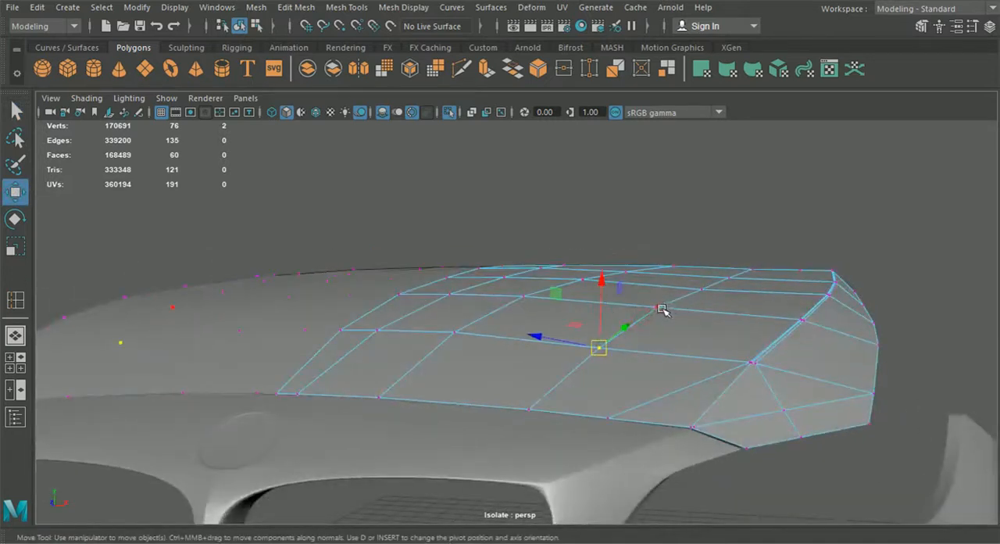
left_click(661, 308, "shift")
left_click(702, 291, "shift")
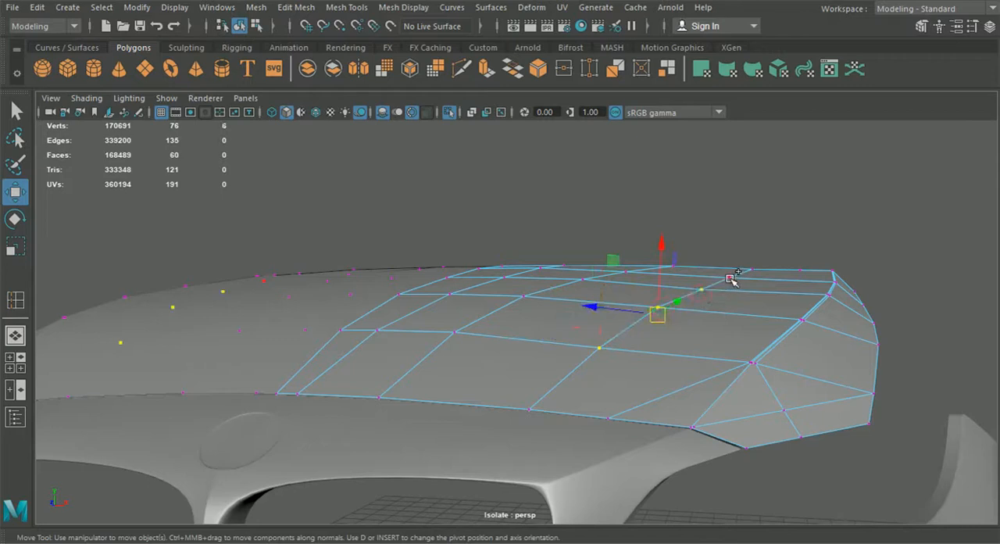
left_click(730, 277, "shift")
left_click_drag(680, 237, 681, 239)
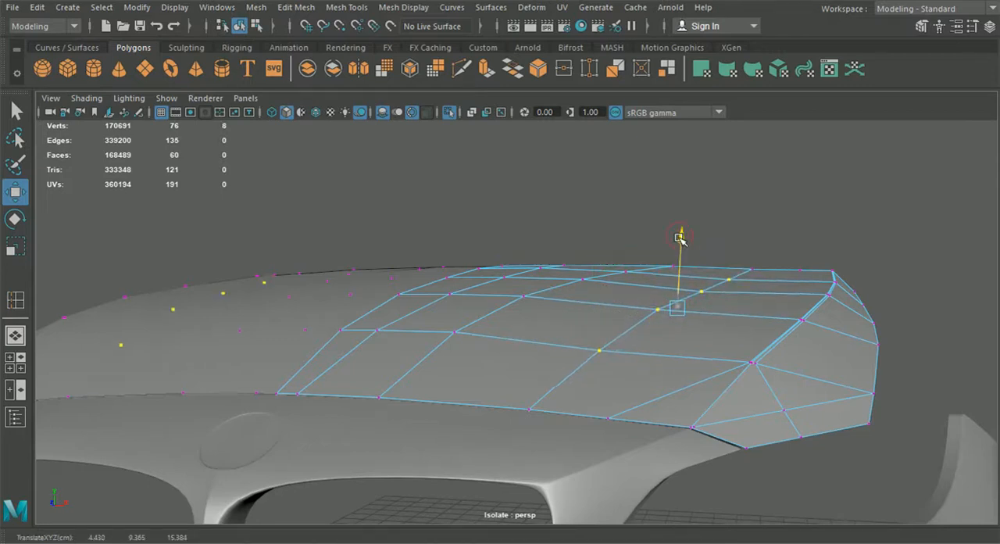
- Lower only the two middle vertices of that lengthwise edge a little further
left_click(731, 280, "ctrl")
left_click(599, 353, "ctrl")
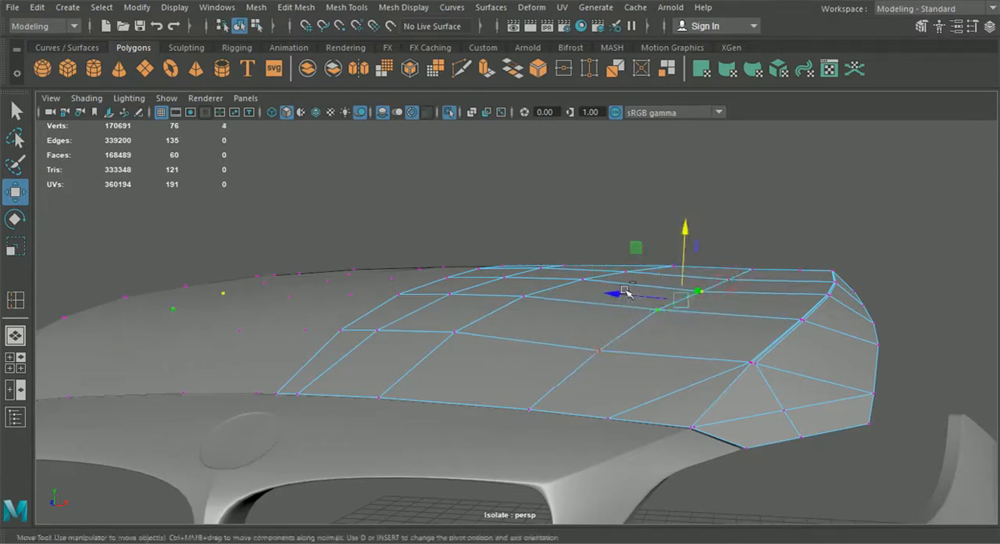
left_click_drag(685, 233, 687, 236)
left_click(839, 218)
- Raise the four interior vertices along the hood's crease line slightly and readjust the height of all but the front one
left_click_drag(841, 220, 877, 264, "alt")
middle_click_drag(878, 264, 984, 332, "alt")
left_click_drag(590, 402, 587, 439, "alt")
left_click(584, 432)
left_click(597, 342, "shift")
left_click(611, 284, "shift")
left_click_drag(614, 288, 559, 275, "alt")
left_click_drag(679, 289, 679, 285)
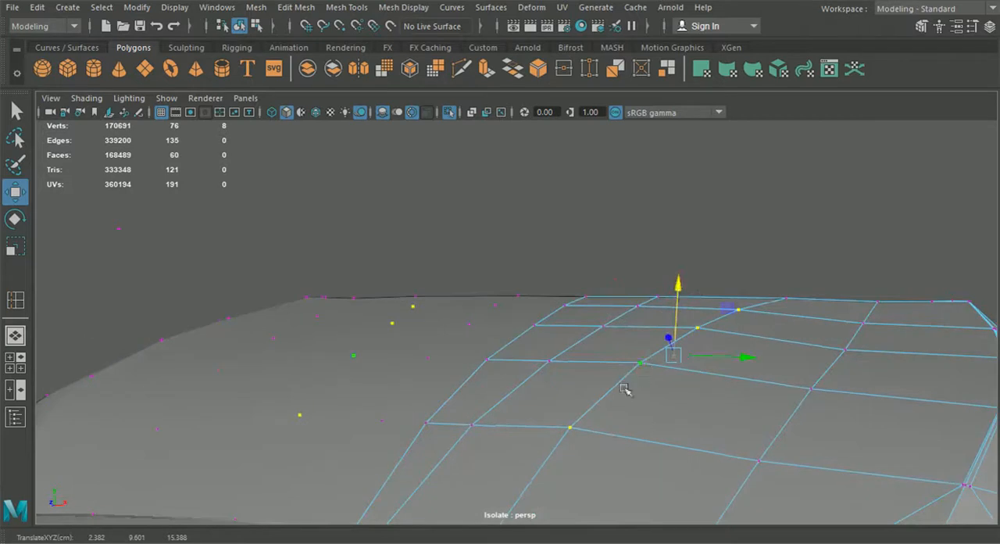
left_click(571, 428, "shift")
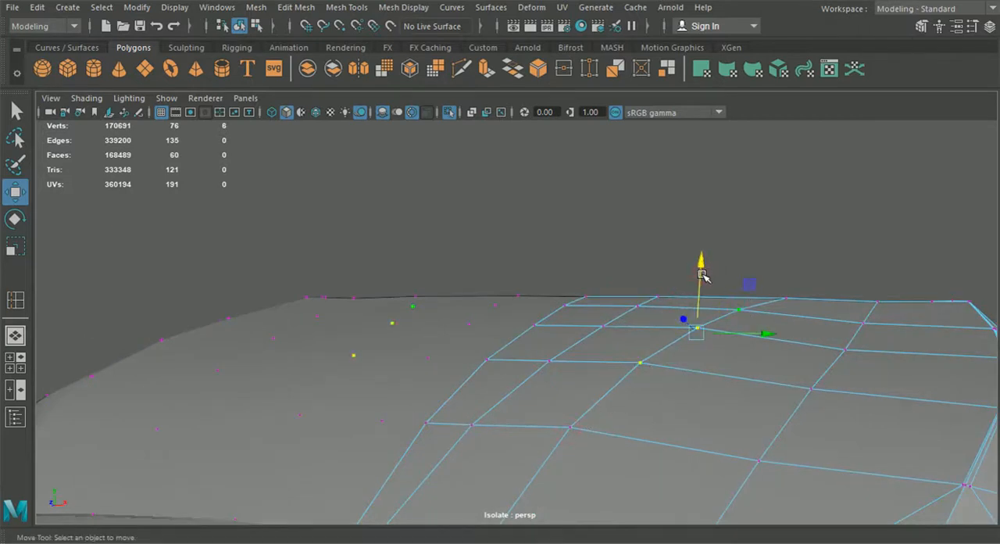
left_click_drag(701, 281, 719, 344, "alt")
- Slightly raise the vertices along the hood's centre line and the adjacent lengthwise edge, leaving out the front border
left_click(500, 384)
left_click_drag(522, 385, 467, 310, "alt")
left_click_drag(593, 344, 625, 344, "alt")
left_click_drag(550, 258, 550, 255)
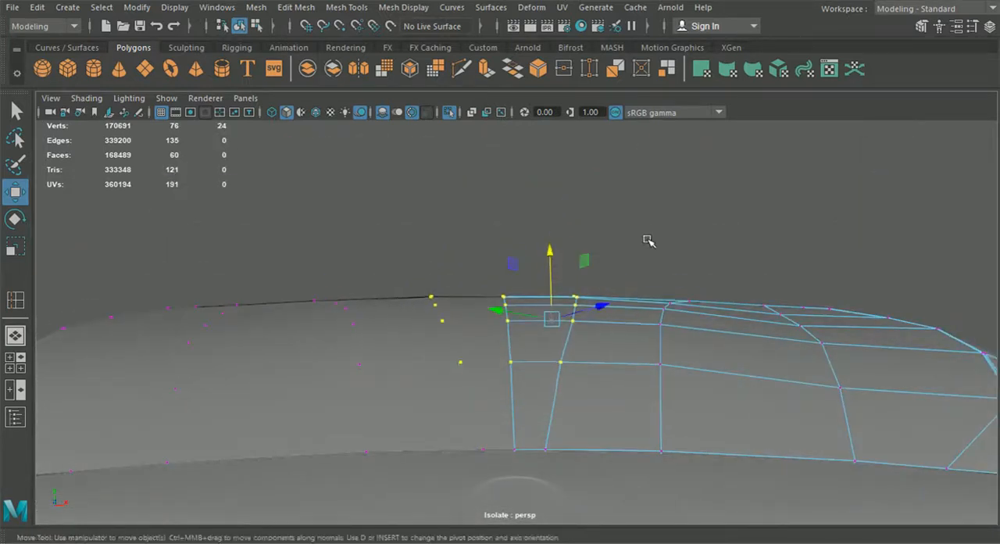
left_click(647, 240)
- Multi-Cut across the height of the hood's front rim once on each side of the crease line
scroll(707, 332, "down", 3)
left_click_drag(714, 342, 728, 363, "alt")
scroll(667, 380, "down", 2)
middle_click_drag(596, 406, 570, 347, "alt")
left_click(460, 72)
scroll(558, 283, "up", 3)
scroll(564, 311, "up", 3)
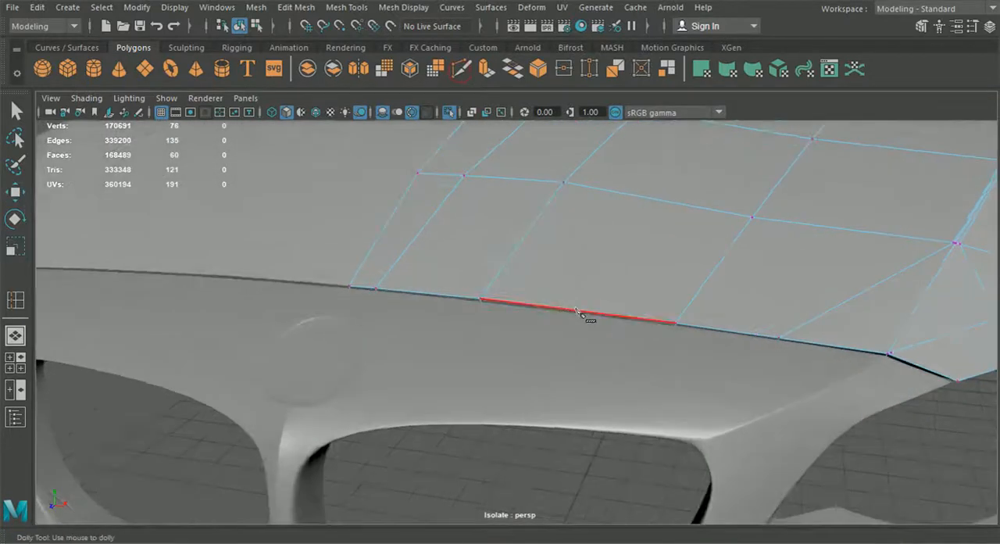
left_click(582, 311)
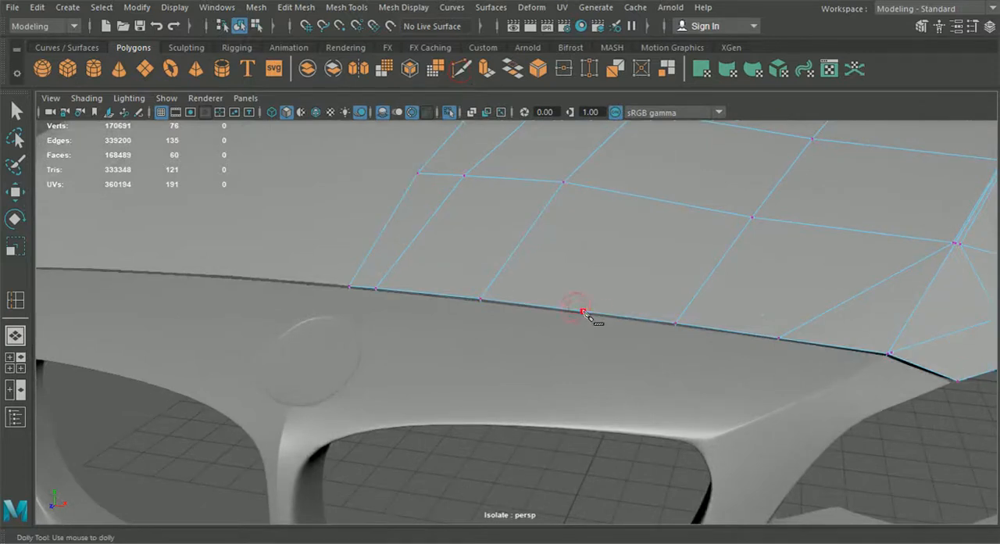
mouse_move(587, 339)
left_mouse_down("alt")
mouse_move(585, 351)
mouse_move(594, 339)
left_mouse_up("alt")
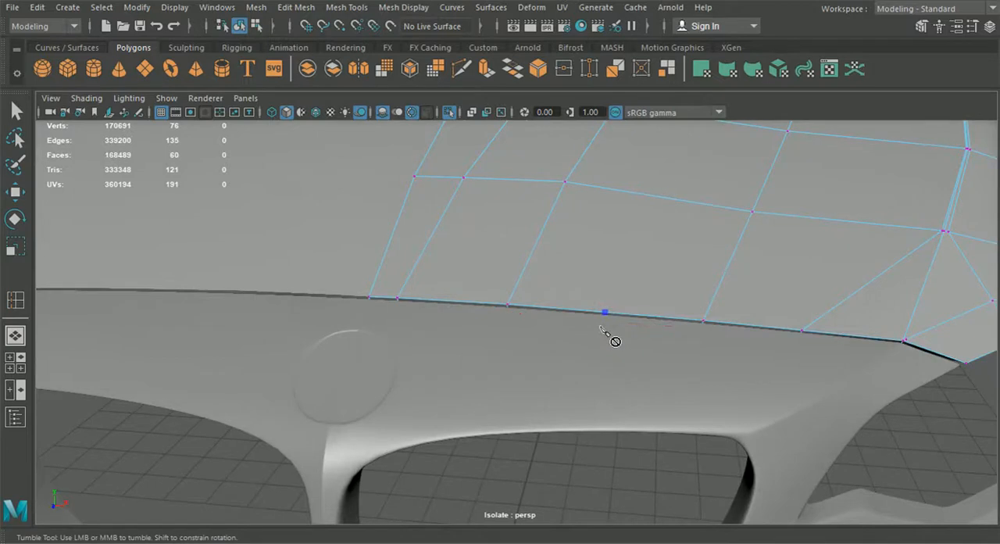
left_click_drag(588, 339, 364, 291, "alt")
right_click_drag(363, 291, 361, 311, "alt")
left_click(370, 272)
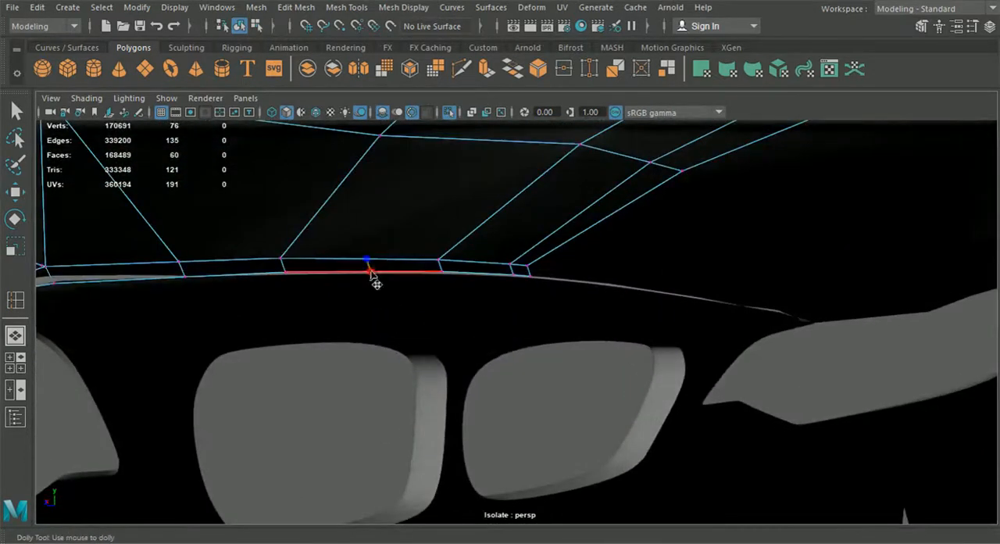
key("Return")
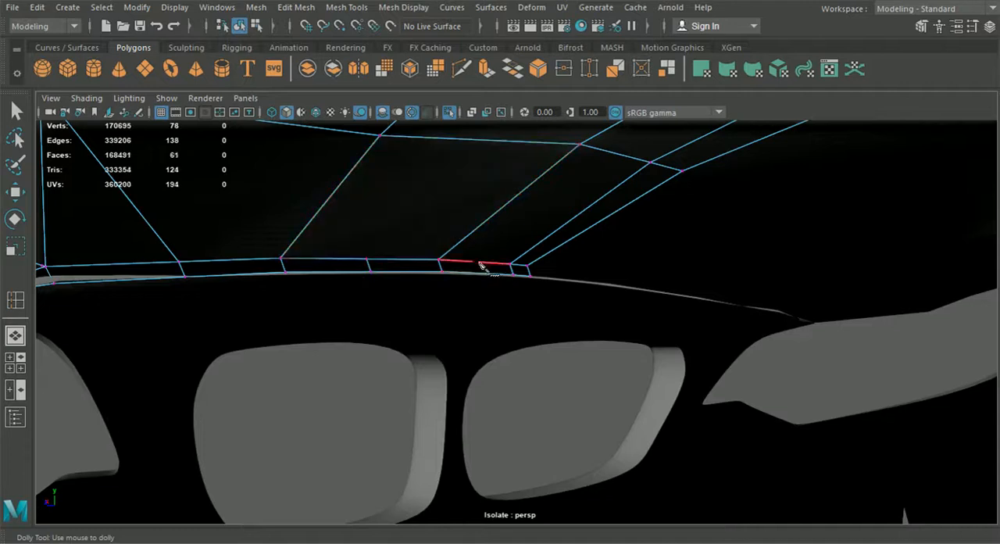
left_click(475, 263)
- Multi-Cut across the height of the hood's rear rim once on each side of the crease line
scroll(492, 330, "down", 3)
left_click_drag(492, 329, 397, 359, "alt")
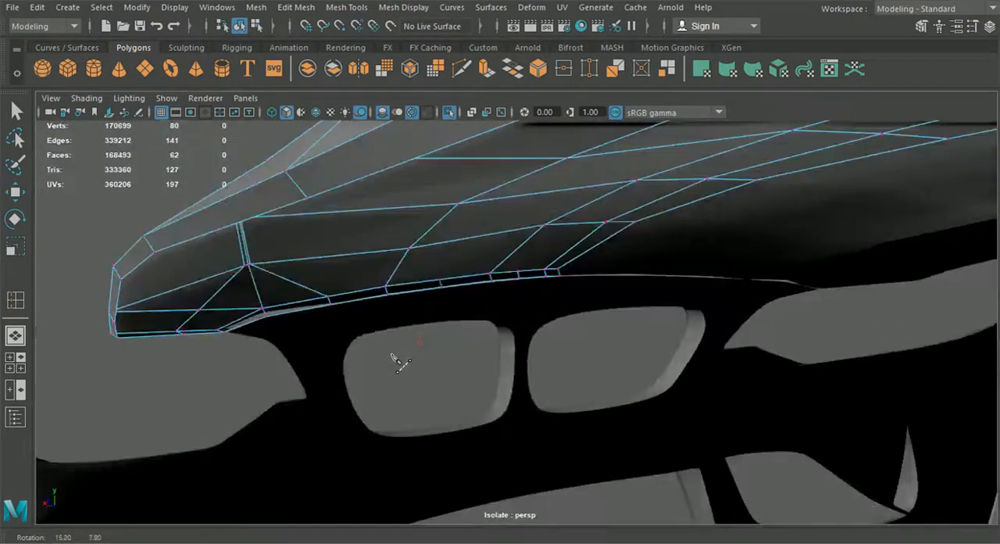
scroll(456, 372, "down", 5)
left_click_drag(455, 373, 447, 435, "alt")
middle_click_drag(446, 430, 409, 329, "alt")
left_click_drag(452, 408, 590, 406, "alt")
scroll(594, 401, "down", 4)
scroll(583, 395, "up", 5)
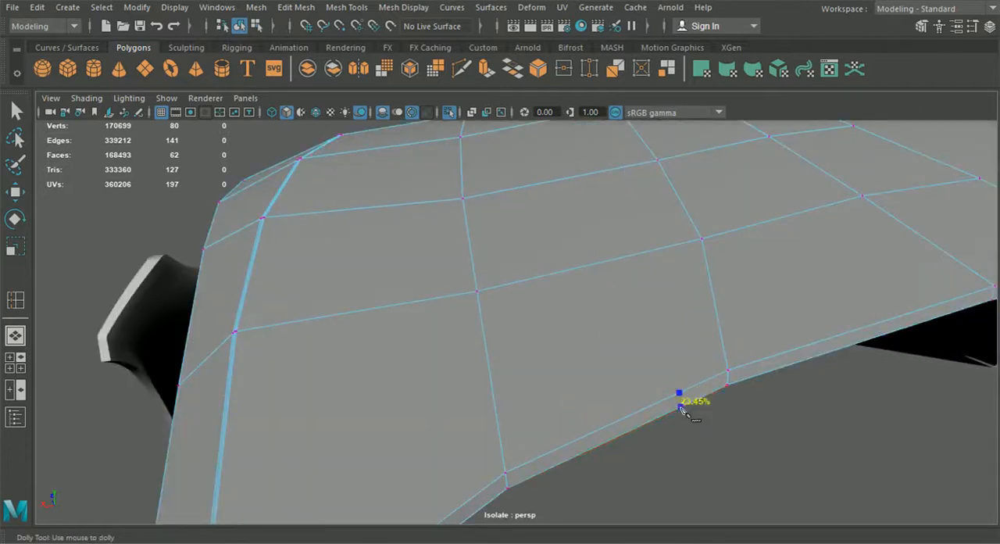
left_click(789, 351)
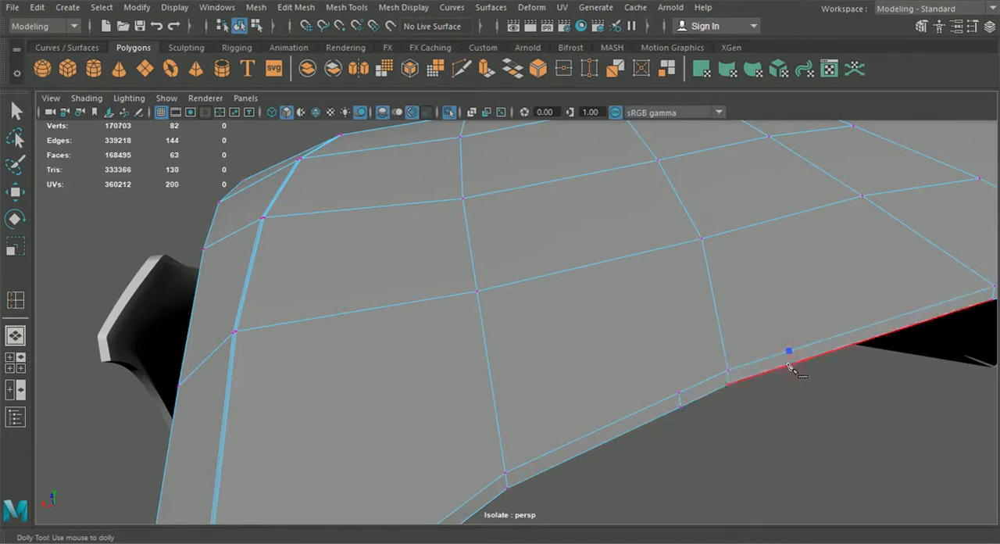
- Insert an edge loop tight against each side of the hood's lengthwise crease edge
right_click_drag(736, 369, 639, 420, "alt")
left_click_drag(639, 420, 566, 386, "alt")
mouse_move(566, 387)
middle_mouse_down("alt")
mouse_move(556, 343)
mouse_move(559, 370)
middle_mouse_up("alt")
scroll(567, 335, "up", 4)
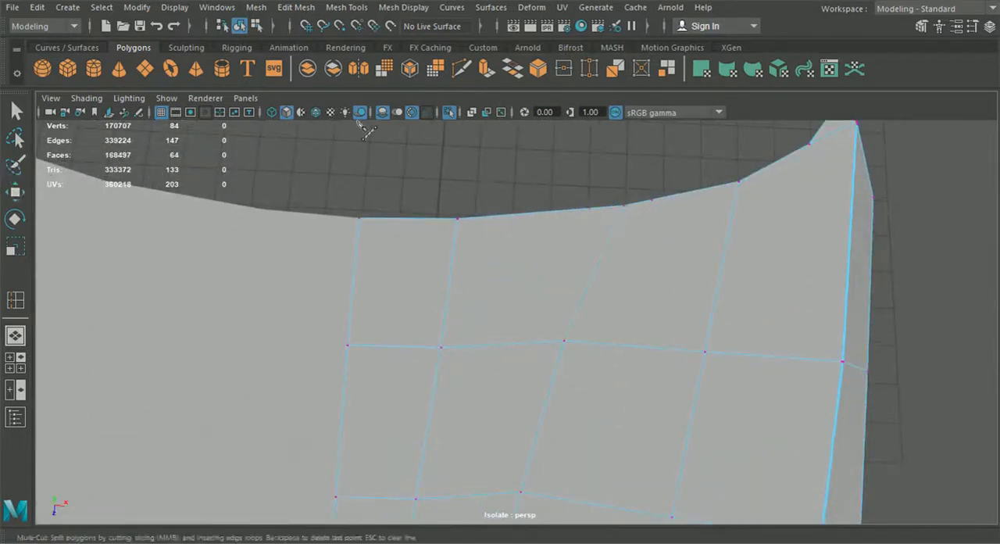
left_click(297, 7)
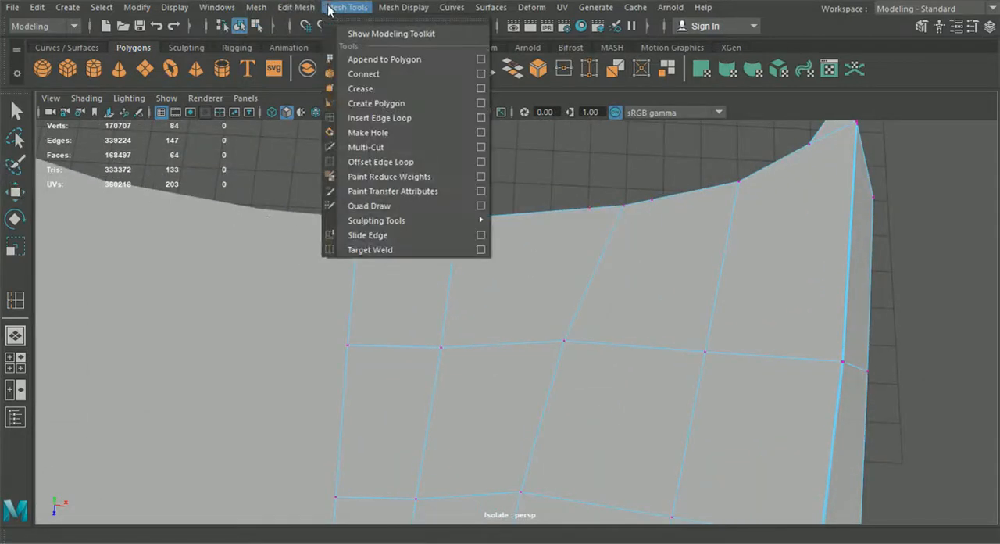
left_click(376, 117)
scroll(588, 303, "up", 5)
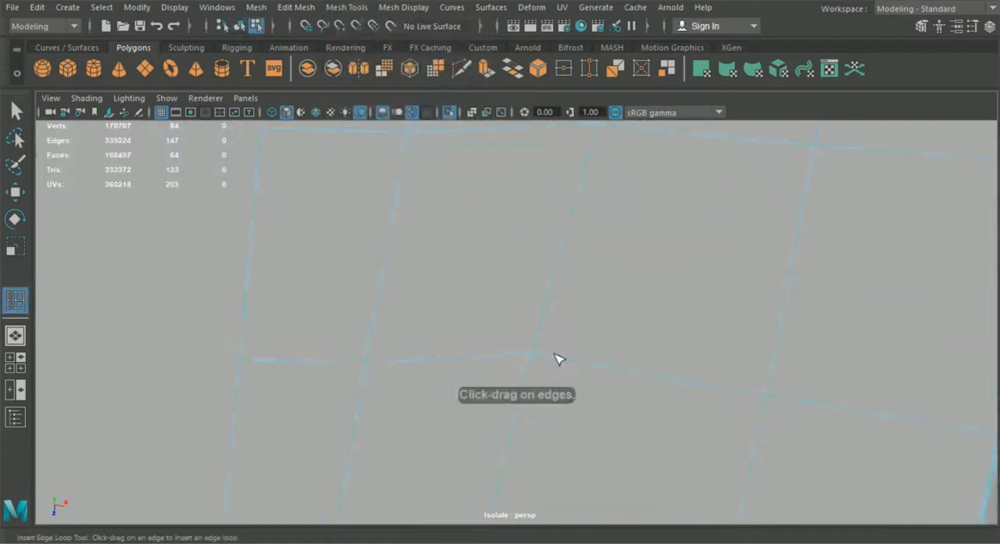
left_click(535, 360)
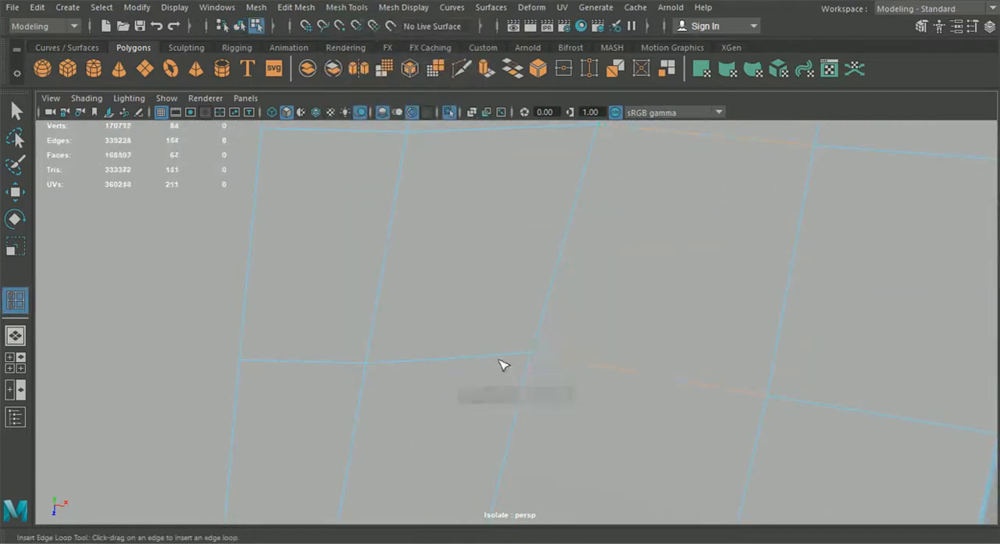
left_click(530, 360)
scroll(526, 351, "down", 5)
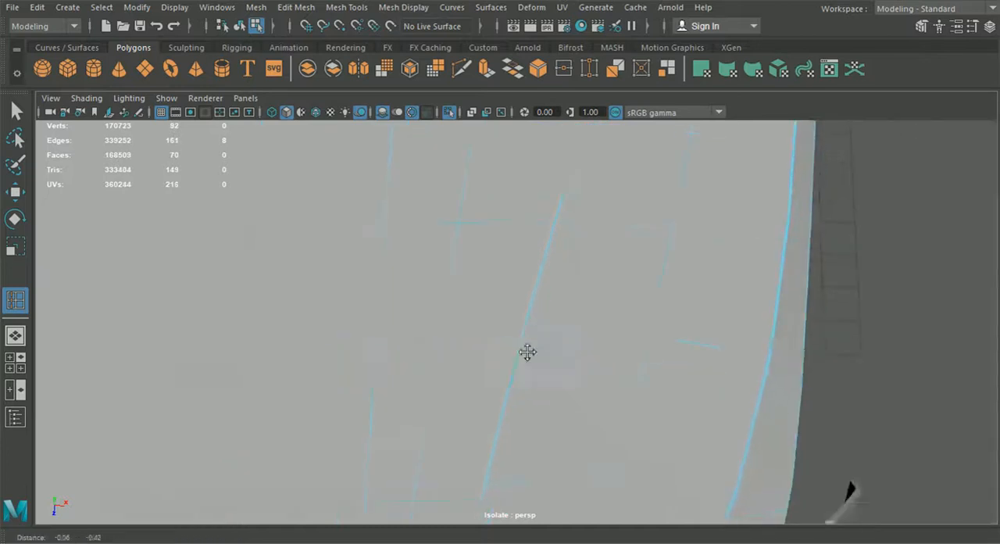
- Multi-Cut from the front ends of both crease support loops to the new front rim cuts on either side
left_click(461, 72)
left_click(459, 74)
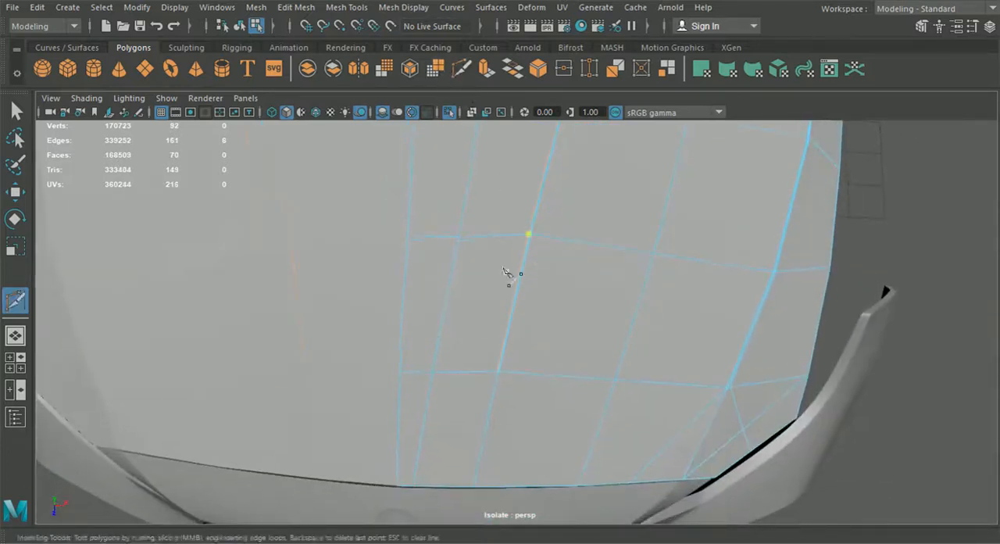
left_click_drag(517, 359, 544, 332, "alt")
scroll(545, 314, "up", 6)
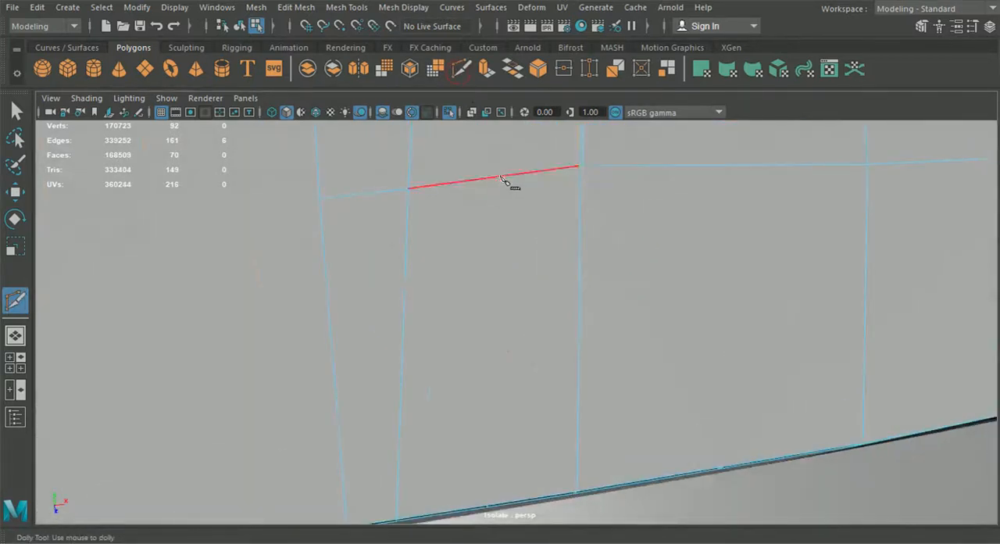
left_click(582, 175)
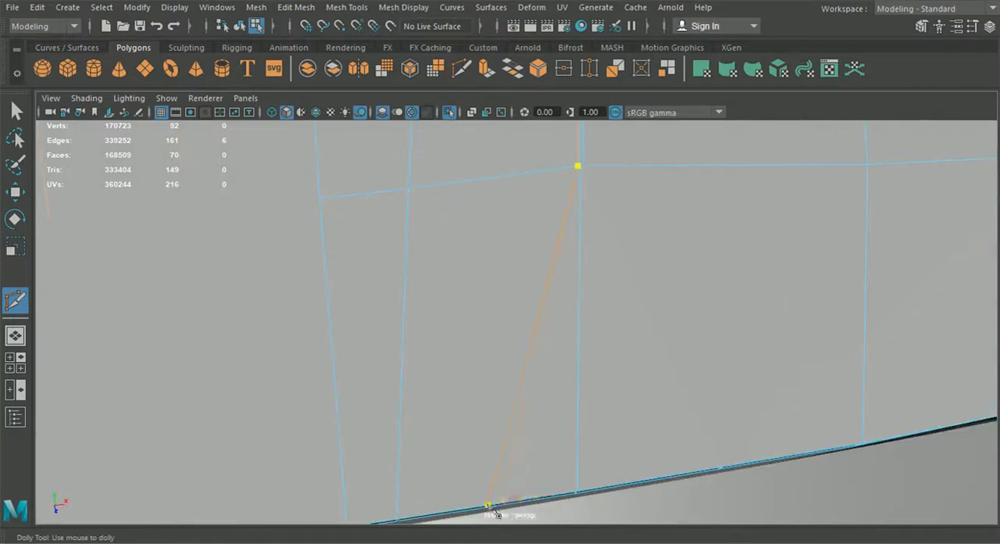
scroll(482, 510, "down", 8)
left_click_drag(671, 342, 646, 329, "alt")
scroll(647, 332, "up", 6)
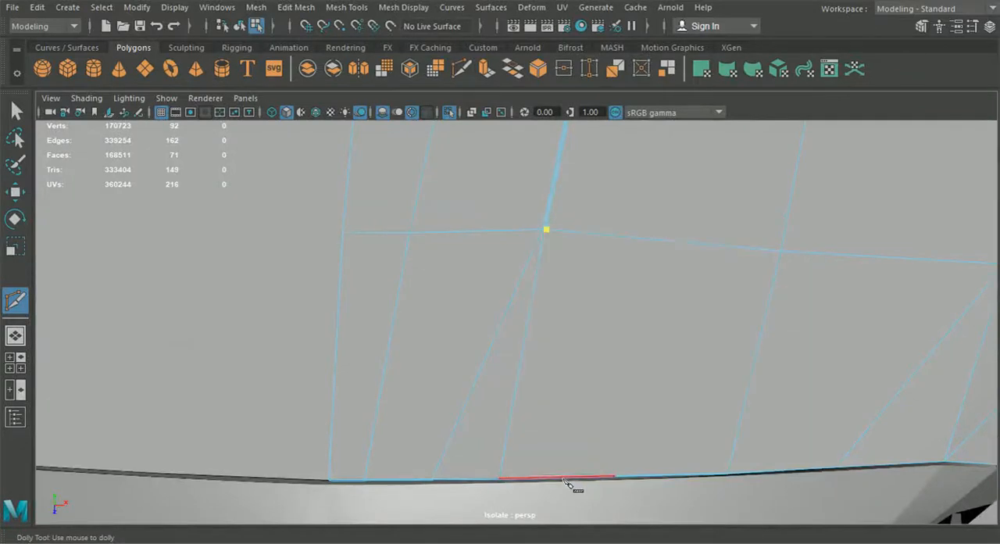
left_click(627, 478)
right_click(627, 478)
- Multi-Cut from the rear ends of both crease support loops to the new rear rim cuts on either side
scroll(628, 478, "down", 2)
left_click_drag(627, 478, 495, 397, "alt")
scroll(597, 395, "down", 7)
scroll(496, 396, "up", 3)
middle_click_drag(495, 396, 514, 315, "alt")
scroll(513, 315, "up", 4)
scroll(513, 315, "down", 2)
left_click(499, 209)
scroll(472, 283, "down", 1)
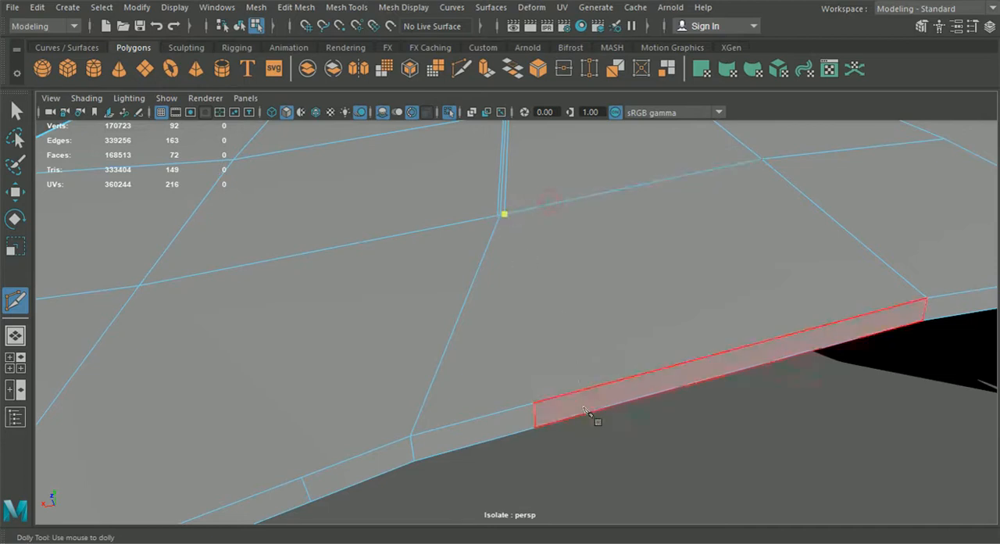
left_click(534, 404)
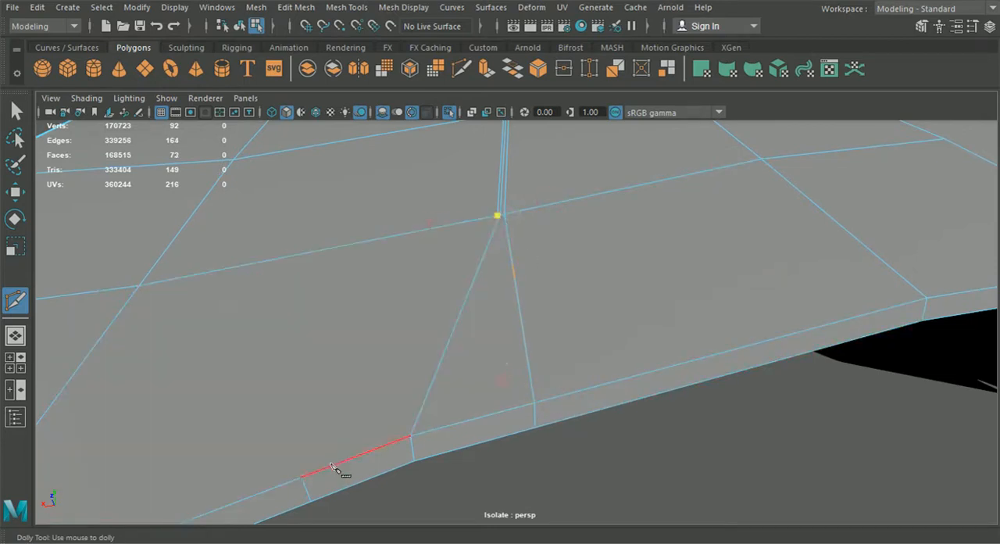
left_click(139, 285)
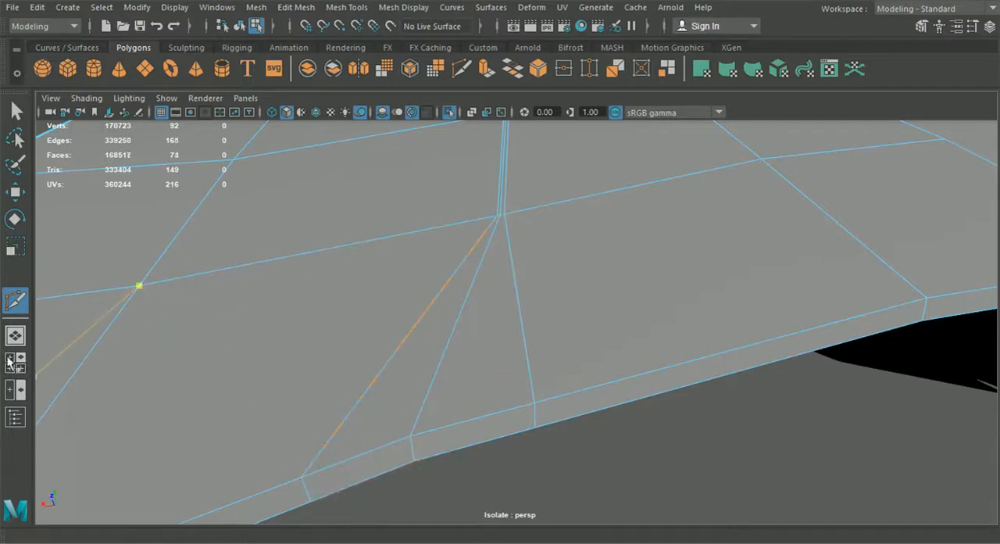
- In the top view, select the hood's rear-rim vertex beside the crease and set the Move tool's axis orientation to World
left_click(12, 370)
key("space")
scroll(381, 384, "down", 5)
middle_click_drag(382, 383, 461, 160, "alt")
middle_click_drag(434, 500, 422, 165, "alt")
middle_click_drag(447, 471, 434, 234, "alt")
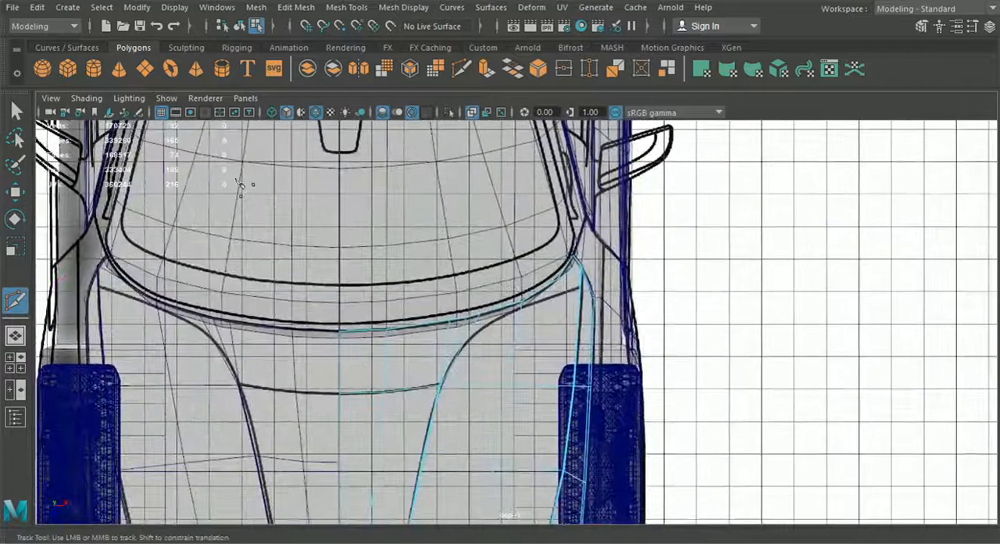
left_click(17, 193)
scroll(462, 325, "up", 3)
right_click_drag(482, 302, 428, 152)
scroll(415, 314, "up", 4)
left_click(387, 259)
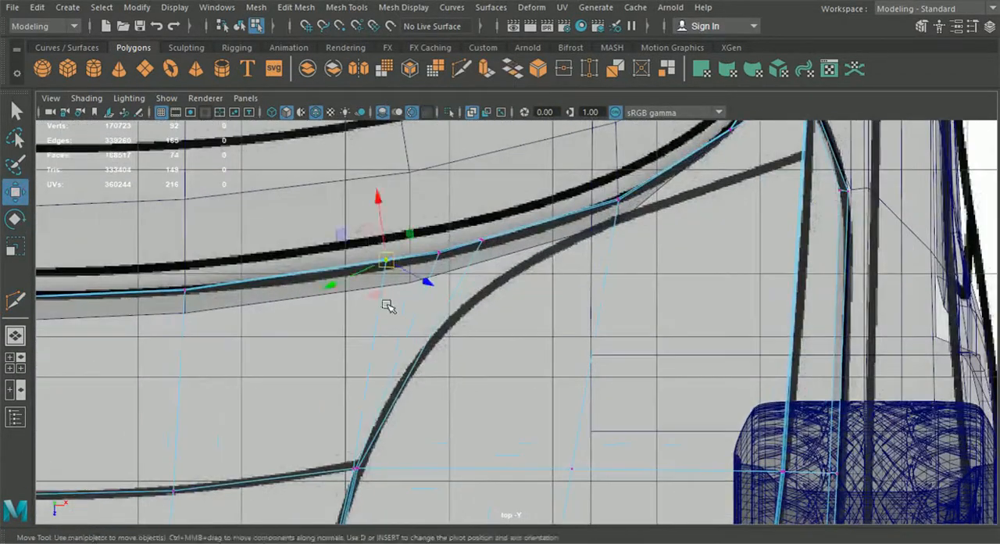
left_click(972, 29)
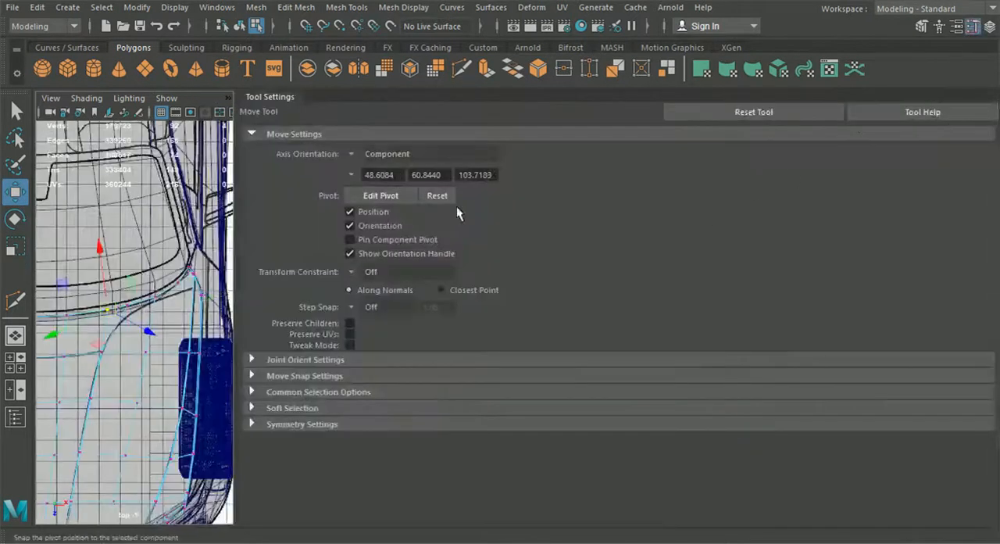
left_click(353, 156)
left_click(384, 171)
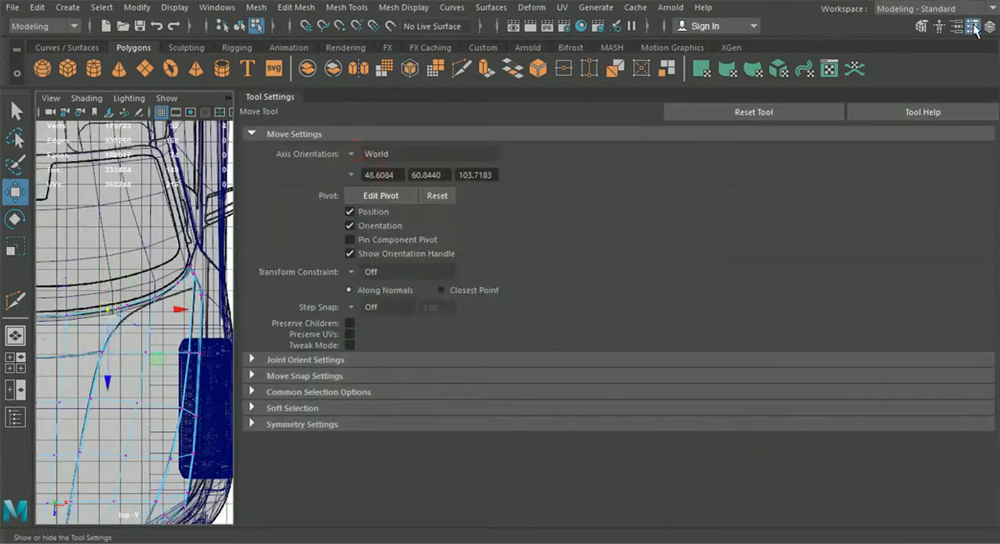
left_click(972, 28)
- Move the rear-rim vertices on both sides of the crease to follow the blueprint's hood line
left_click_drag(385, 325, 386, 328)
left_click(481, 241)
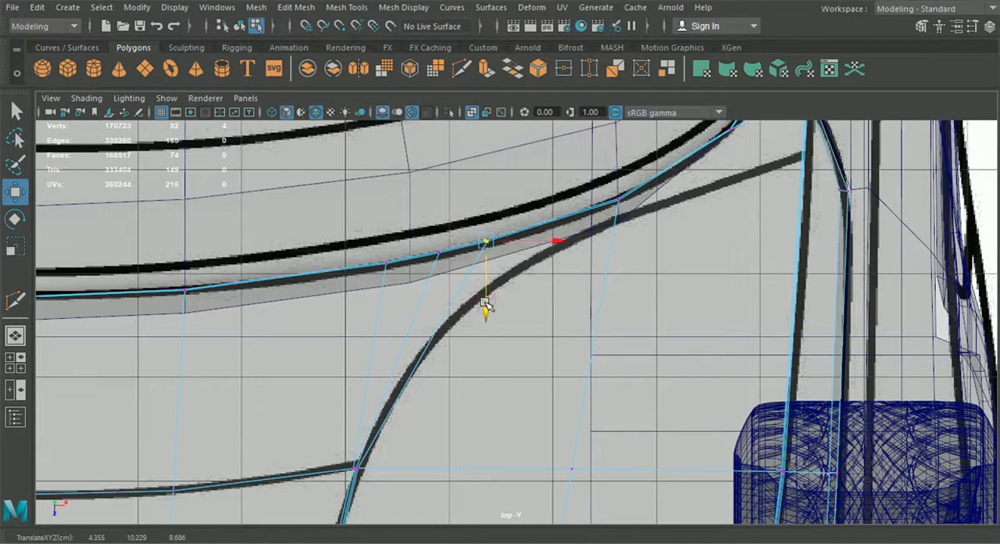
middle_click_drag(447, 297, 462, 307, "alt")
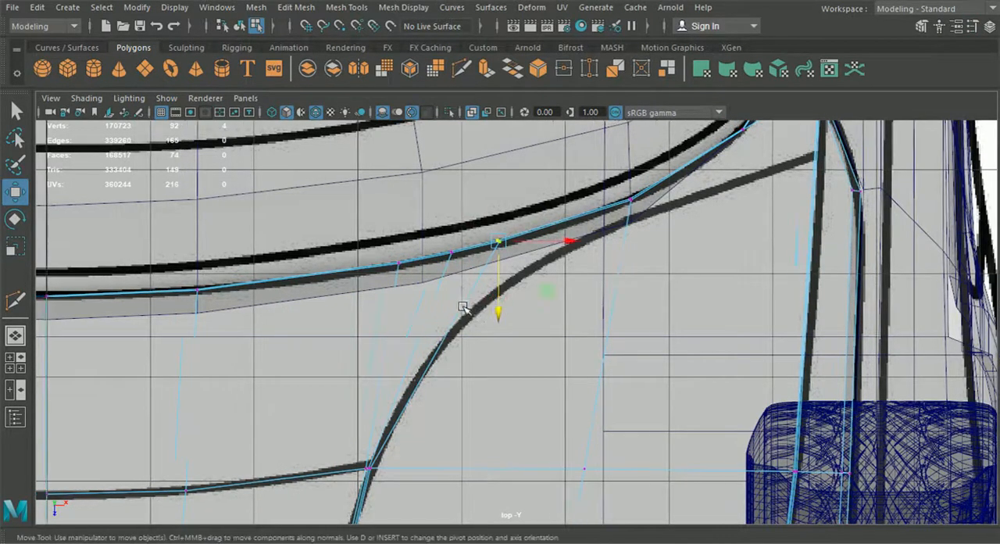
- Turn on smooth preview for the hood in the perspective view and examine its surface around the crease
left_click(15, 336)
key("f")
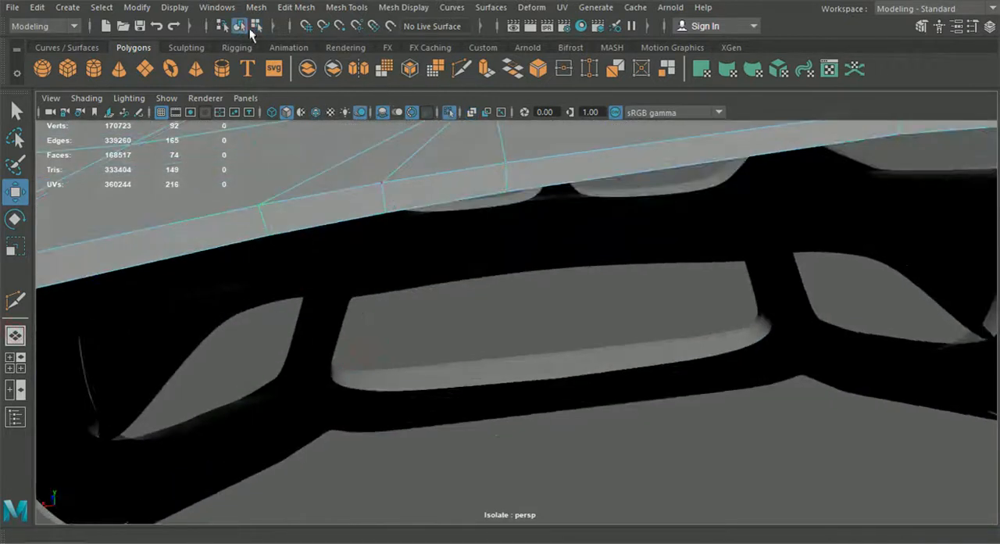
left_click(242, 27)
key("f")
left_click_drag(404, 261, 545, 264, "alt")
key("3")
left_click(864, 231)
left_click_drag(586, 316, 762, 332, "alt")
scroll(643, 356, "up", 5)
right_click_drag(643, 356, 614, 275, "alt")
left_click_drag(593, 271, 542, 264, "alt")
left_click_drag(637, 178, 536, 254, "alt")
- Select a lengthwise row of four vertices beside the hood's crease, mirrored on both halves, and adjust its height slightly
left_click(529, 236)
right_click_drag(529, 236, 458, 156)
left_click_drag(457, 156, 524, 268, "alt")
left_click(499, 261)
left_click(499, 230, "shift")
left_click_drag(559, 228, 585, 225, "alt")
left_click(539, 200, "shift")
scroll(578, 226, "up", 3)
left_click_drag(488, 153, 486, 153)
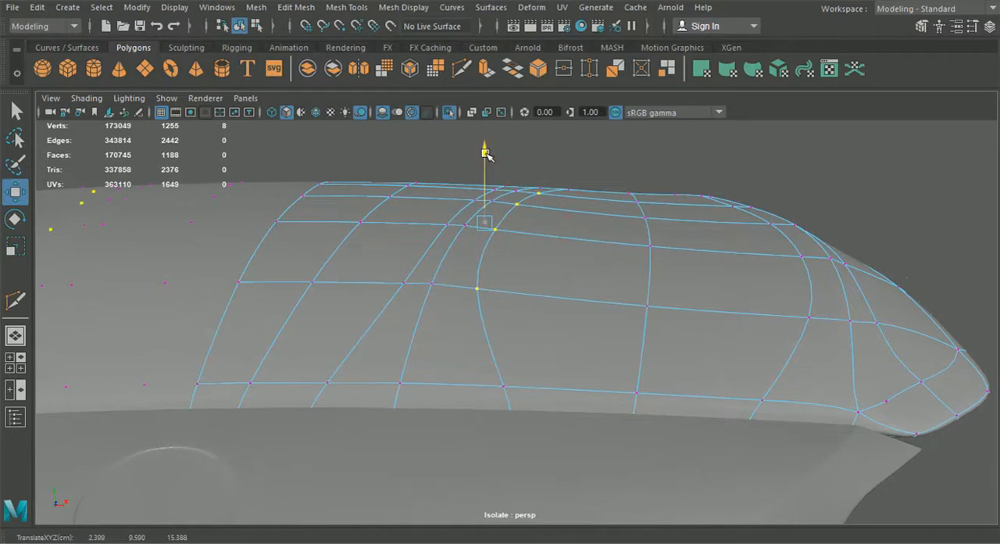
- Keep only the two middle vertices of that row selected, nudge their height slightly, and return to object mode
left_click(478, 291, "ctrl")
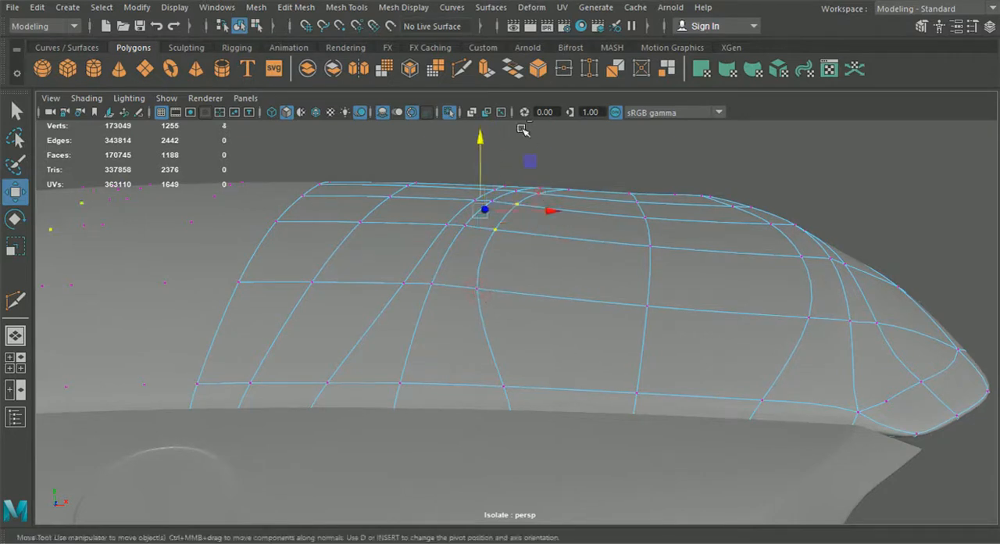
left_click_drag(481, 139, 481, 139)
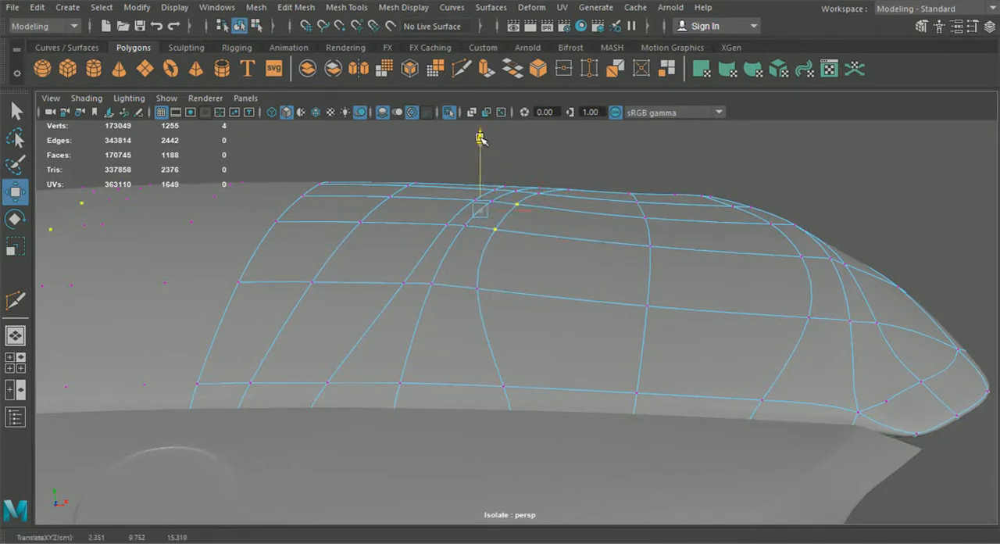
left_click(586, 140)
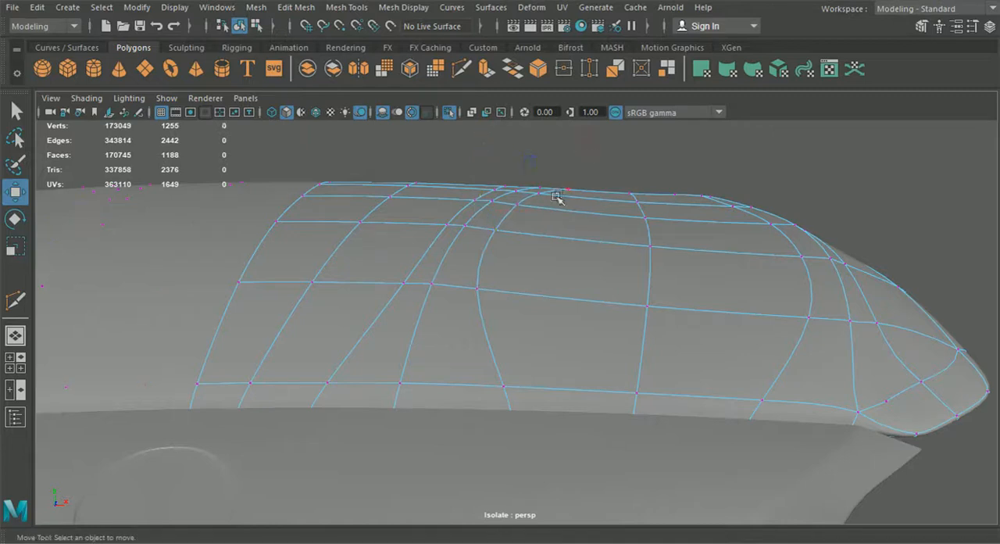
left_click(241, 28)
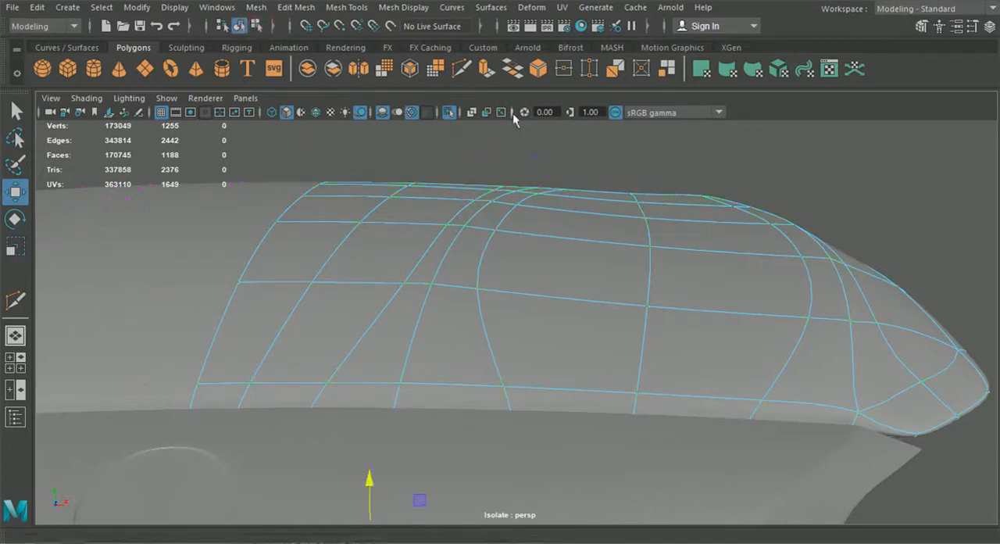
left_click(601, 160)
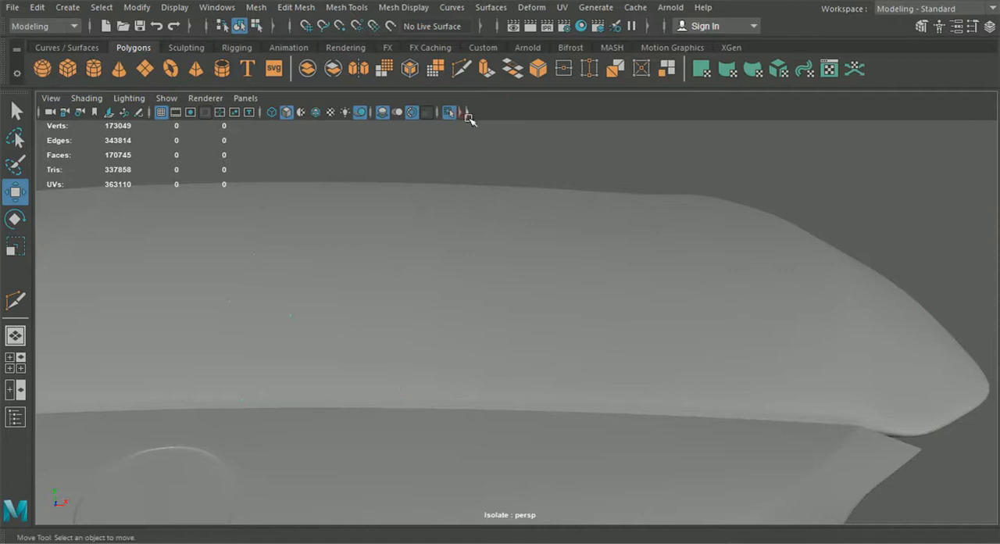
- Examine the smoothed hood's surface and its fit with the front bumper from several angles
left_click(463, 112)
left_click_drag(566, 153, 567, 134, "alt")
left_click(504, 270)
left_click(566, 135)
left_click_drag(638, 252, 520, 328, "alt")
scroll(594, 281, "down", 6)
left_click(549, 314)
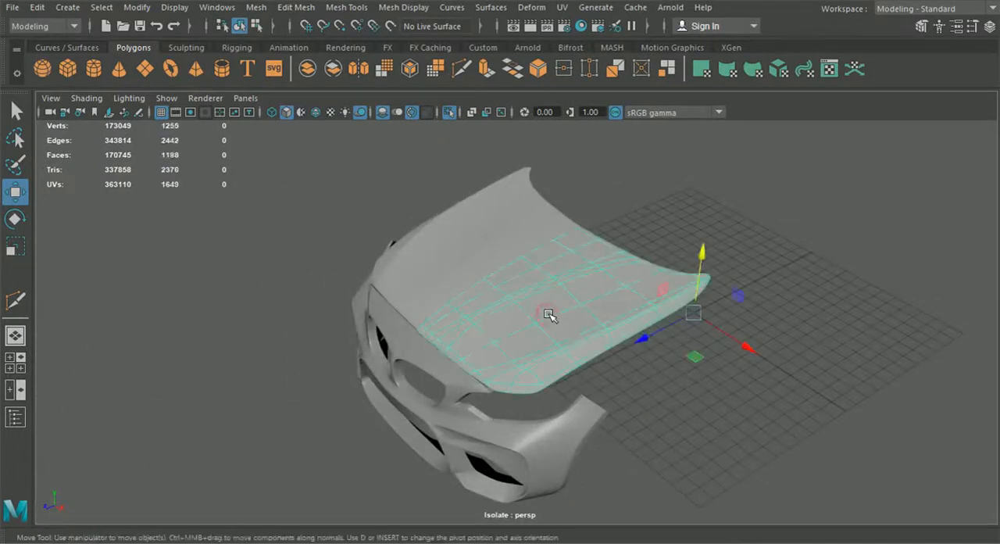
- Turn off the hood's smooth preview and enable wireframe on shaded to compare the hood and bumper edges
left_click(549, 313)
scroll(557, 313, "up", 6)
left_click_drag(585, 321, 647, 345, "alt")
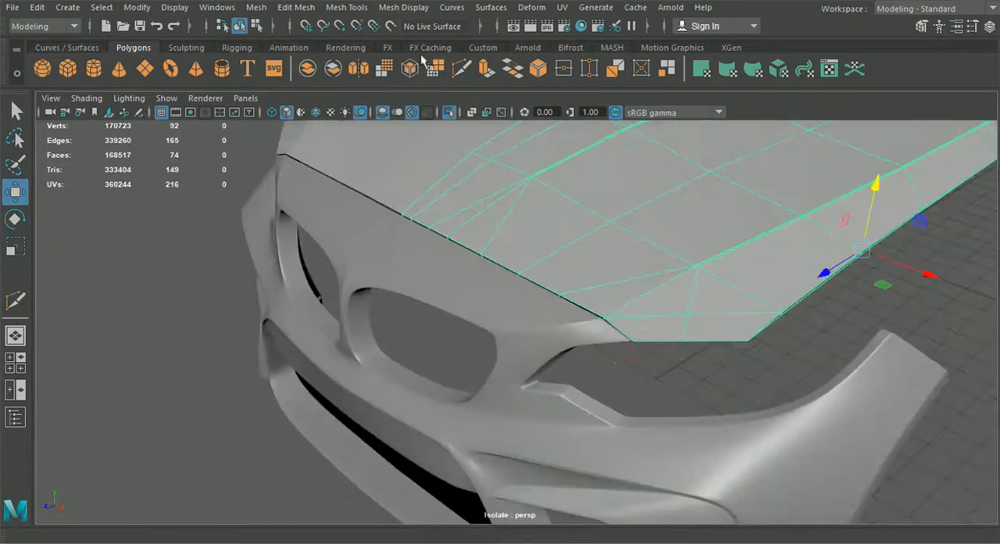
left_click(347, 7)
left_click(387, 119)
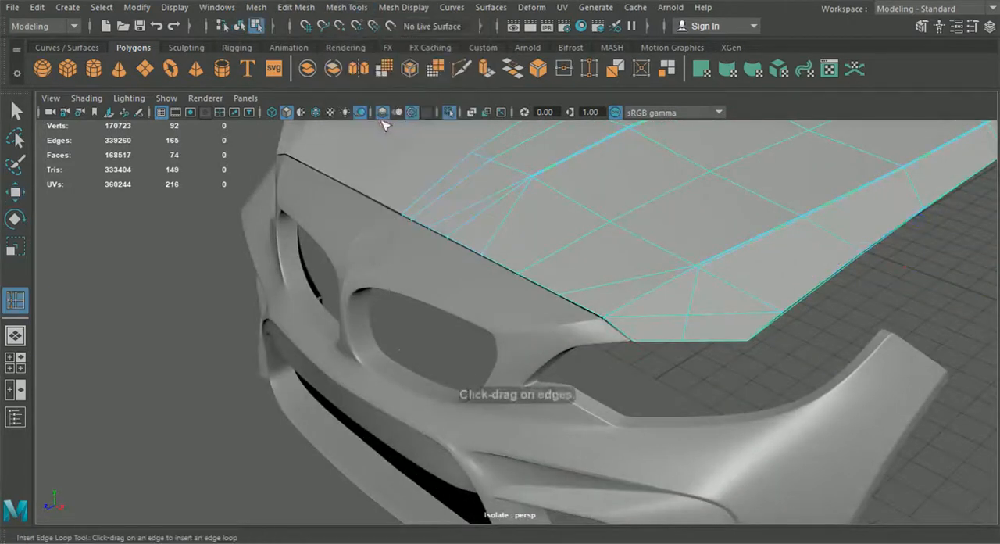
left_click(315, 111)
scroll(602, 360, "up", 5)
left_click_drag(601, 360, 603, 351, "alt")
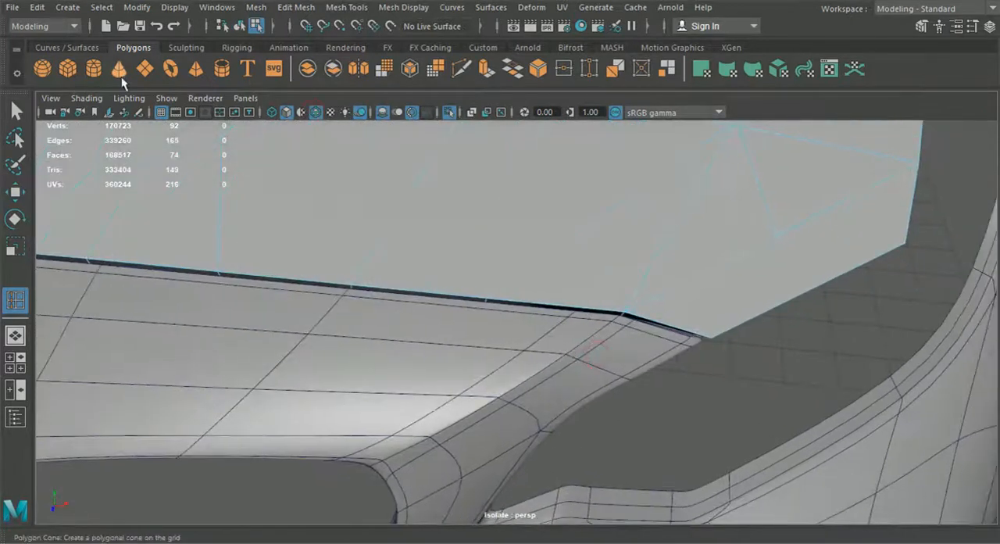
- Select the front bumper and turn off its smooth preview at the hood's front corner
left_click(14, 113)
left_click(232, 331)
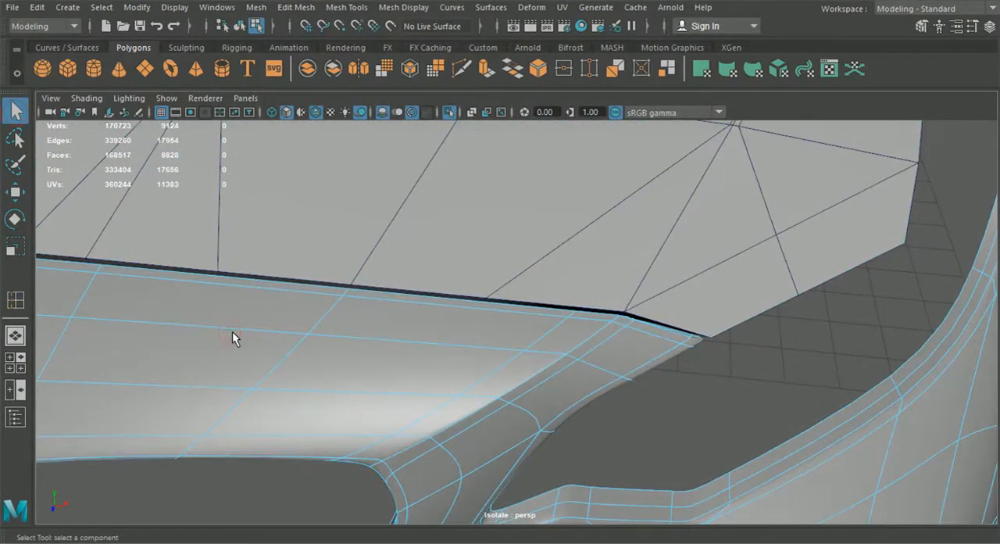
middle_click_drag(734, 272, 658, 281, "alt")
scroll(632, 294, "up", 2)
scroll(601, 315, "up", 3)
left_click_drag(596, 325, 669, 314, "alt")
- Insert edge loops tight beside the front-rim and side-rim ends of the diagonal edge at the hood's front corner
left_click(355, 7)
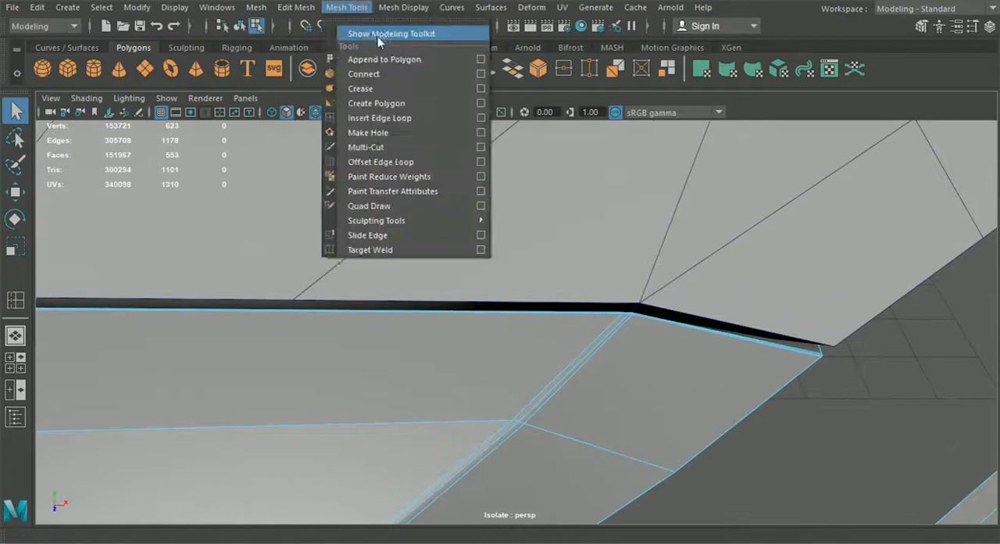
left_click(394, 117)
left_click(695, 306)
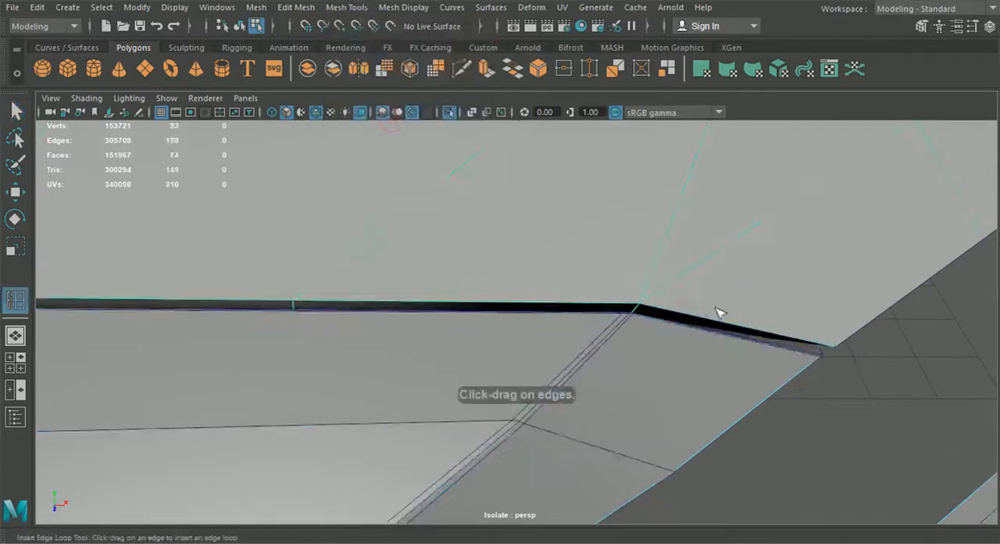
left_click(643, 311)
left_click_drag(668, 327, 472, 336, "alt")
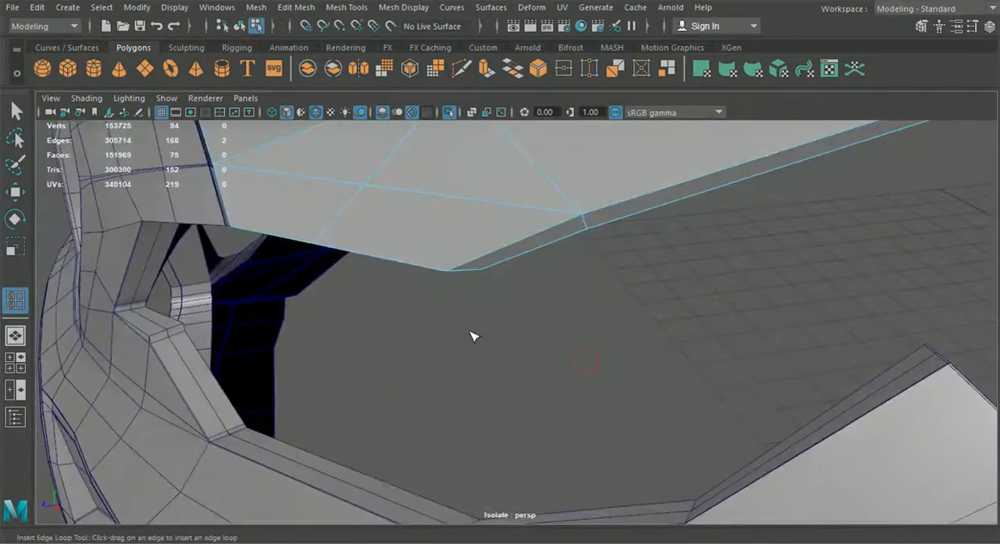
left_click(584, 224)
left_click_drag(584, 248, 676, 239, "alt")
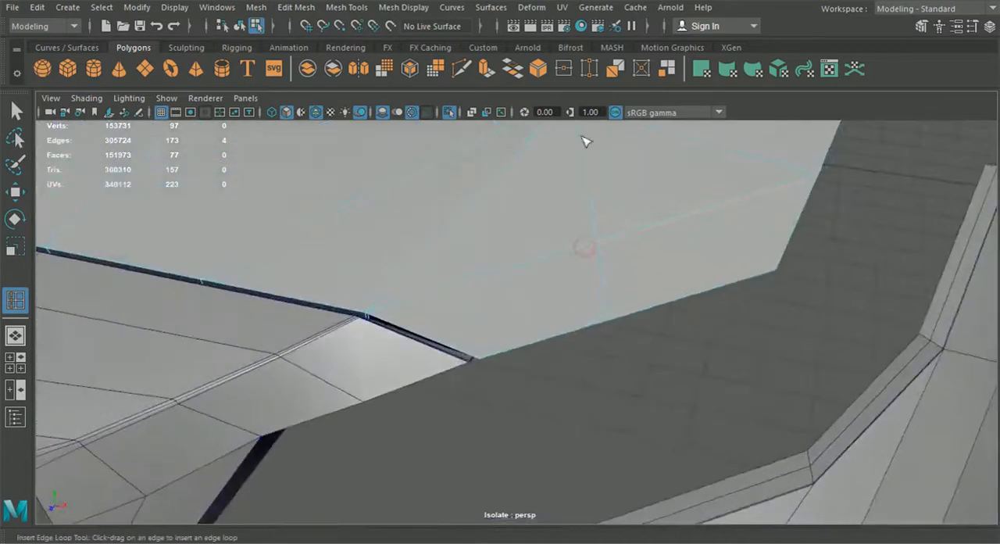
- Multi-Cut from the new front-rim cut to the support line running beside the corner's diagonal edge
left_click(468, 73)
right_click_drag(499, 210, 615, 367, "alt")
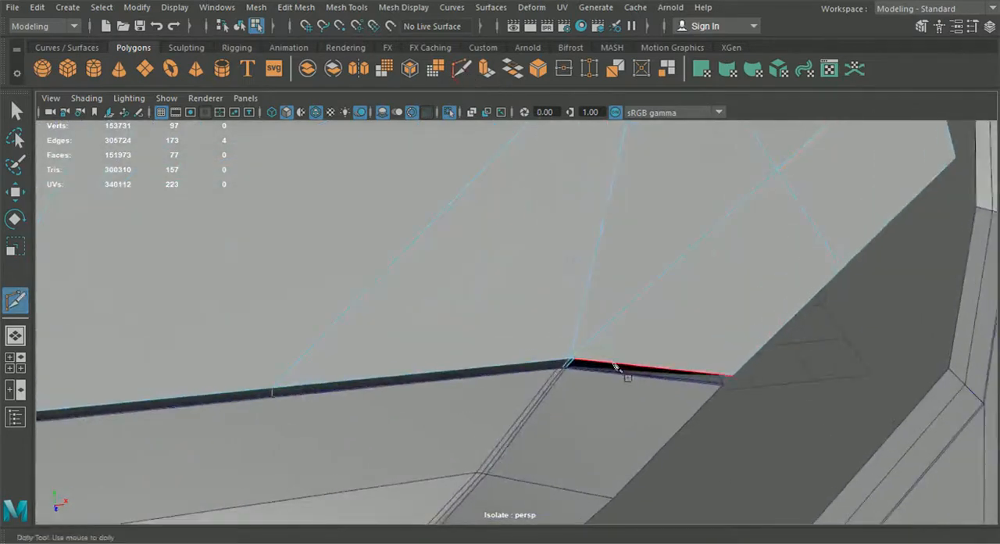
left_click(575, 360)
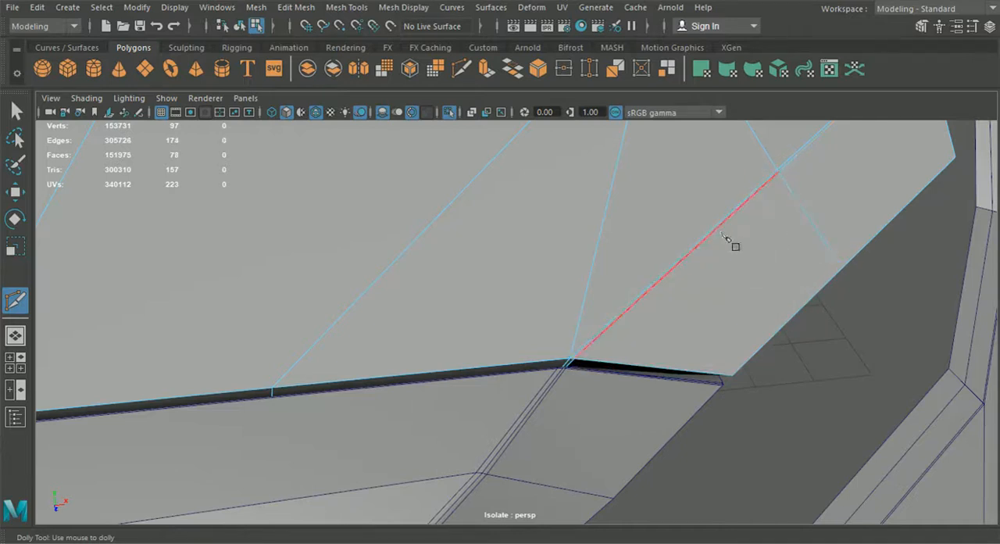
middle_click_drag(731, 232, 554, 364, "alt")
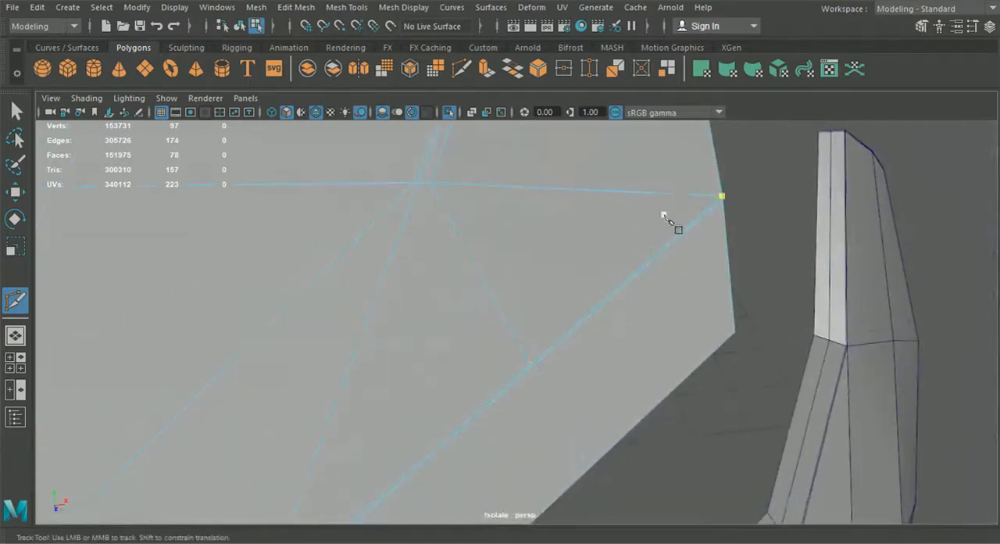
- Multi-Cut a second support line along the diagonal edge's other side, from the side rim across the hood to the front rim
right_click_drag(496, 272, 457, 322, "alt")
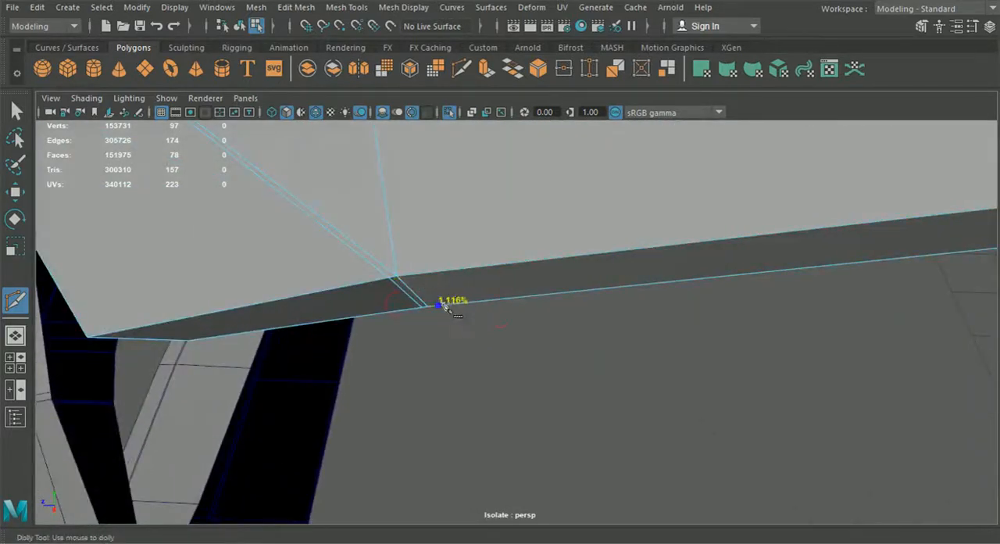
left_click(432, 306)
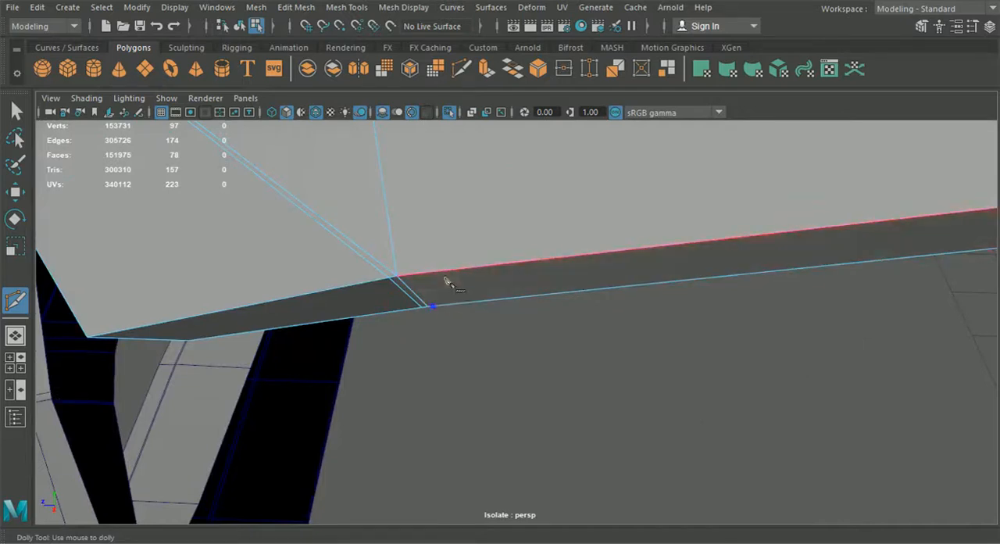
left_click(402, 275)
middle_click_drag(402, 275, 716, 460, "alt")
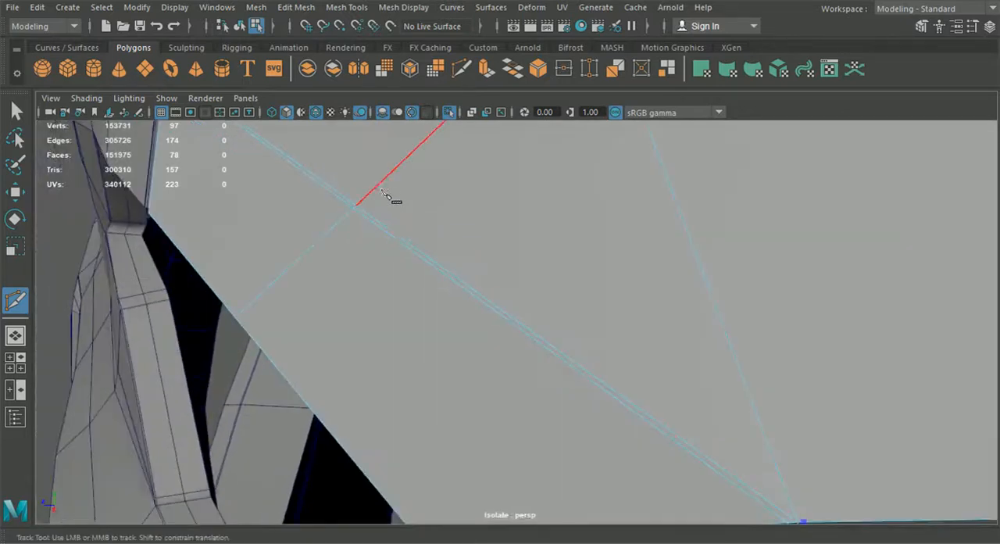
right_click_drag(366, 211, 603, 364, "alt")
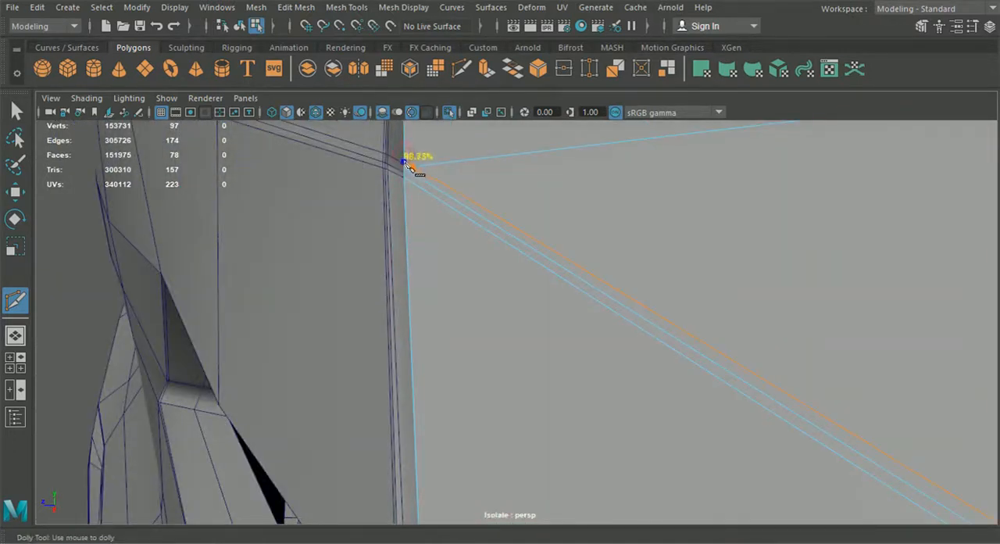
left_click_drag(403, 164, 580, 263, "alt")
right_click_drag(581, 264, 571, 343, "alt")
left_click_drag(571, 344, 605, 370, "alt")
right_click_drag(605, 370, 666, 270, "alt")
middle_click_drag(666, 270, 752, 269, "alt")
middle_click_drag(614, 378, 635, 359, "alt")
scroll(624, 374, "up", 2)
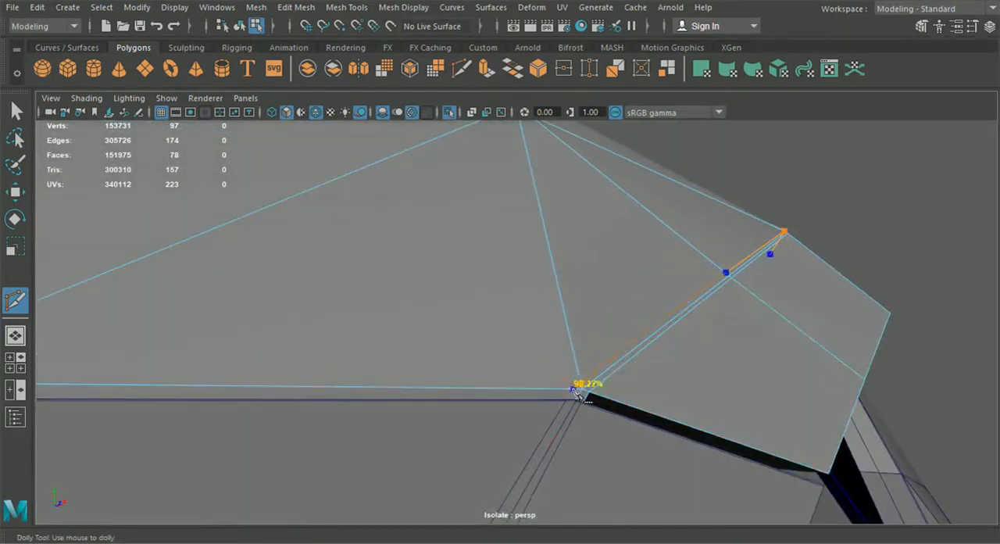
mouse_move(573, 418)
left_mouse_down("alt")
mouse_move(614, 384)
mouse_move(732, 411)
mouse_move(581, 429)
mouse_move(616, 415)
mouse_move(565, 429)
left_mouse_up("alt")
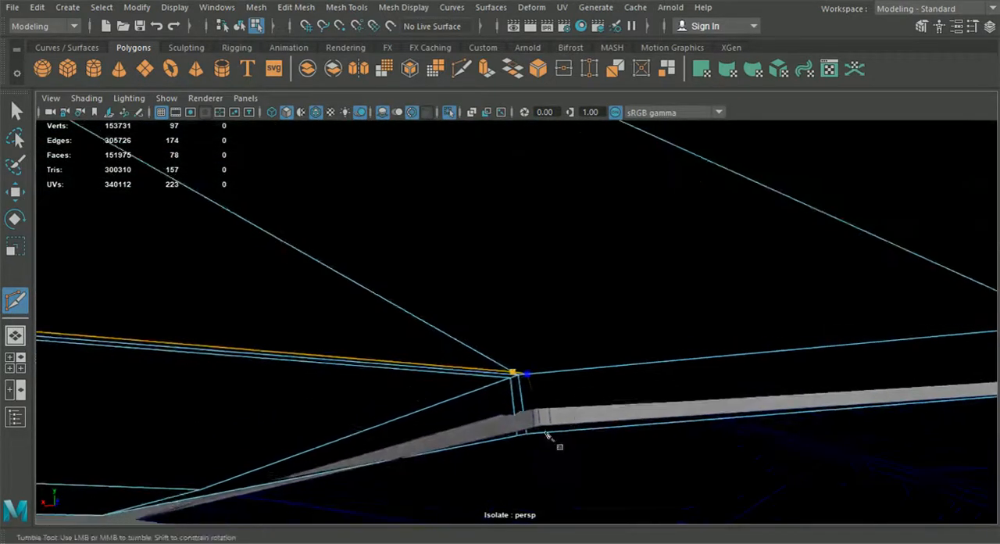
left_click(535, 433)
left_click_drag(552, 432, 194, 218, "alt")
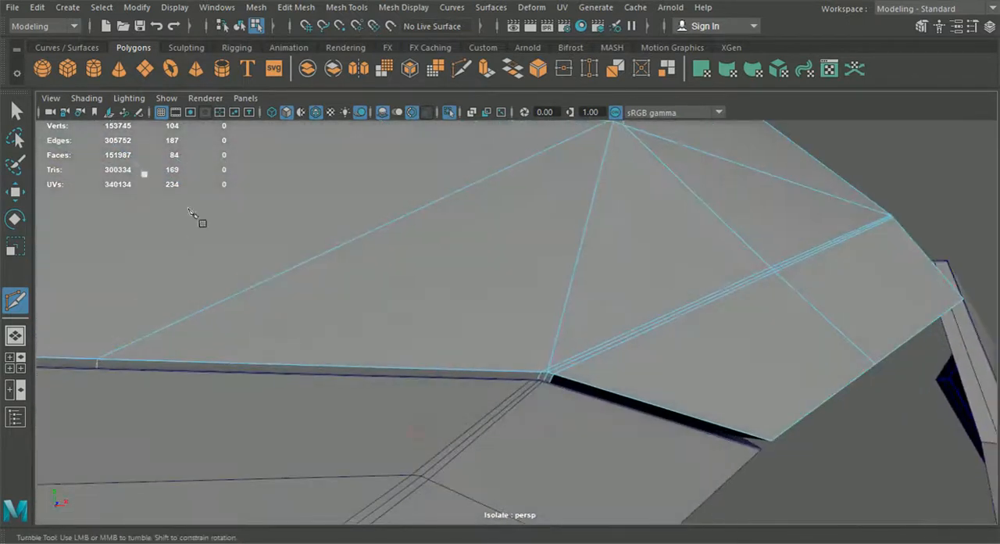
- Move the diagonal edge's front-end vertex onto the neighbouring rim vertex and merge the two
left_click(17, 113)
left_click(15, 195)
left_click_drag(390, 287, 461, 351, "alt")
right_click_drag(485, 383, 557, 406, "alt")
right_click_drag(530, 348, 468, 113)
left_click(522, 408)
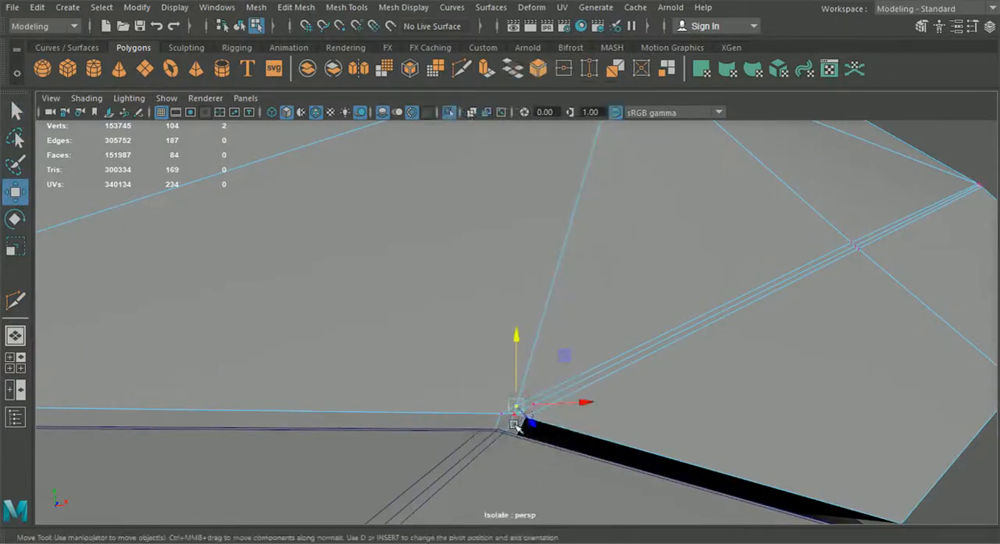
left_click_drag(517, 406, 501, 413)
left_click_drag(464, 383, 510, 425)
left_click(297, 9)
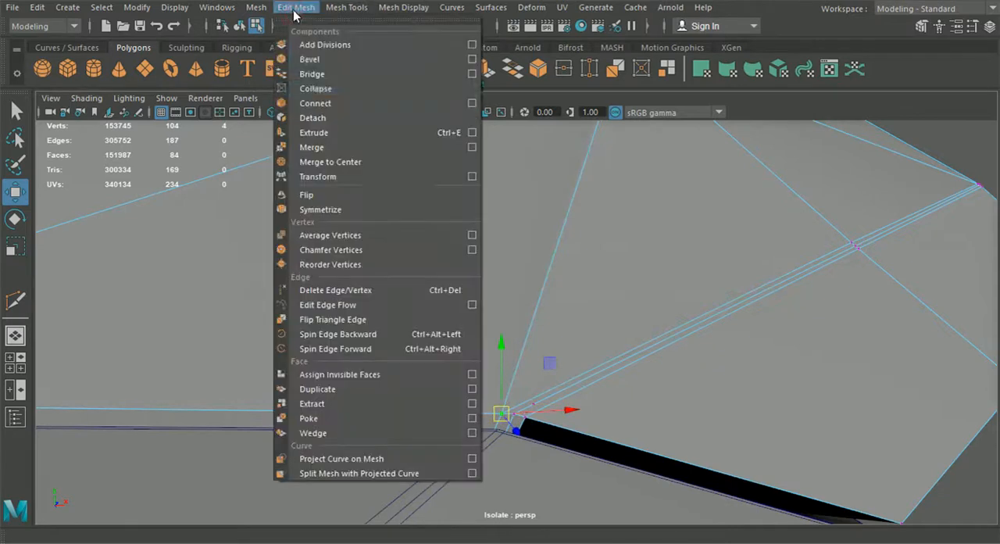
left_click(313, 142)
- Merge the selected vertices where the diagonal edge's support lines meet the hood's front corner
left_click_drag(390, 185, 448, 259, "alt")
left_click(523, 409)
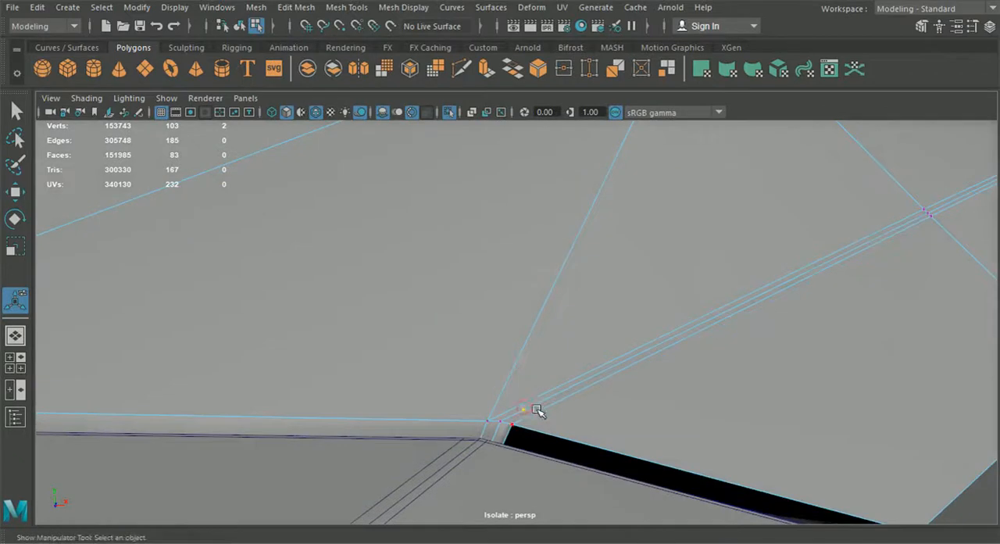
left_click_drag(539, 356, 483, 350, "alt")
middle_click_drag(483, 350, 523, 364, "alt")
scroll(589, 384, "up", 4)
scroll(522, 364, "down", 2)
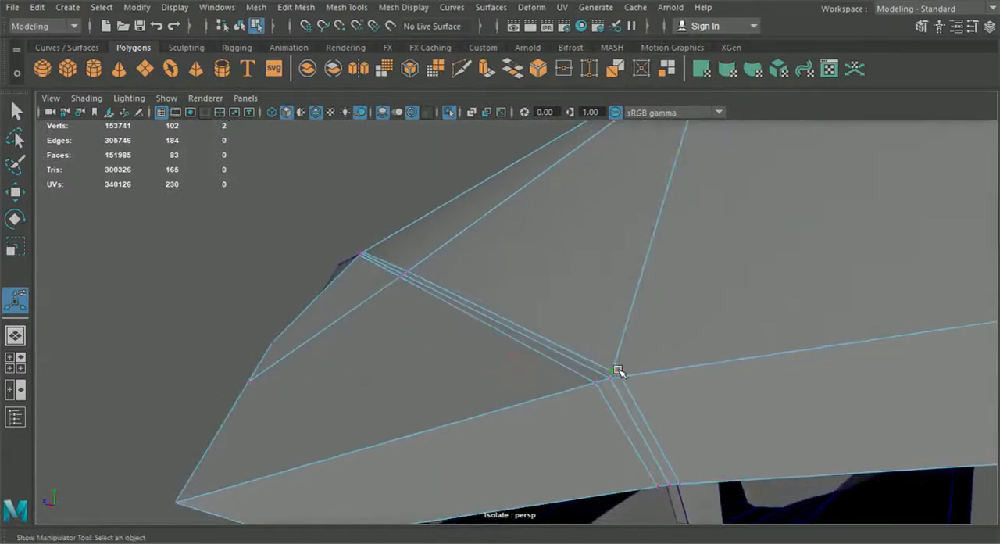
- Move the support line's end vertex onto the neighbouring rim vertex at the hood's corner and merge the two
key("w")
mouse_move(613, 356)
left_mouse_down()
mouse_move(625, 377)
mouse_move(611, 359)
left_mouse_up()
left_click(288, 11)
left_click(330, 146)
left_click_drag(687, 302, 569, 310, "alt")
left_click_drag(349, 292, 376, 280, "alt")
middle_click_drag(401, 247, 294, 250, "alt")
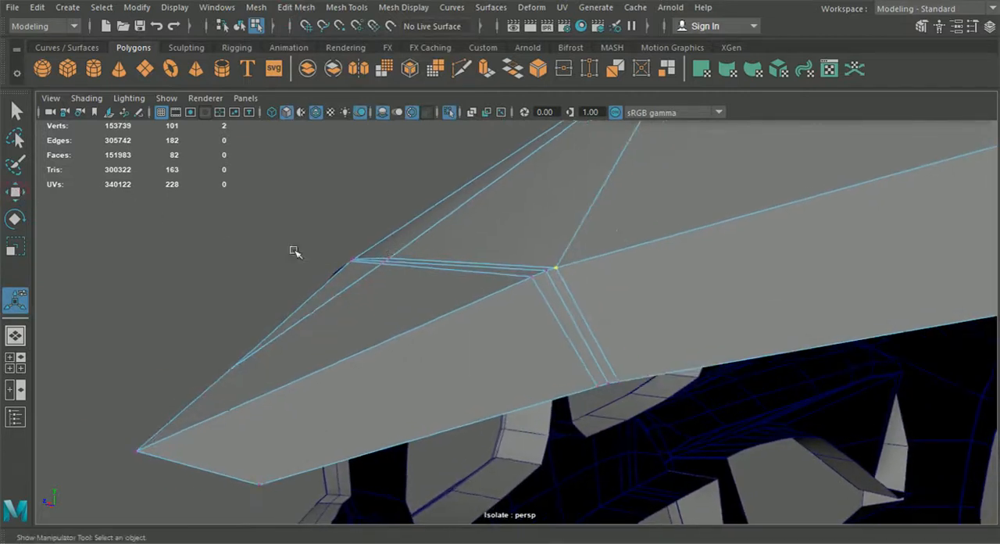
- Display the hood in smooth preview and examine its front corner against the bumper
left_click(21, 194)
left_click_drag(557, 199, 592, 273)
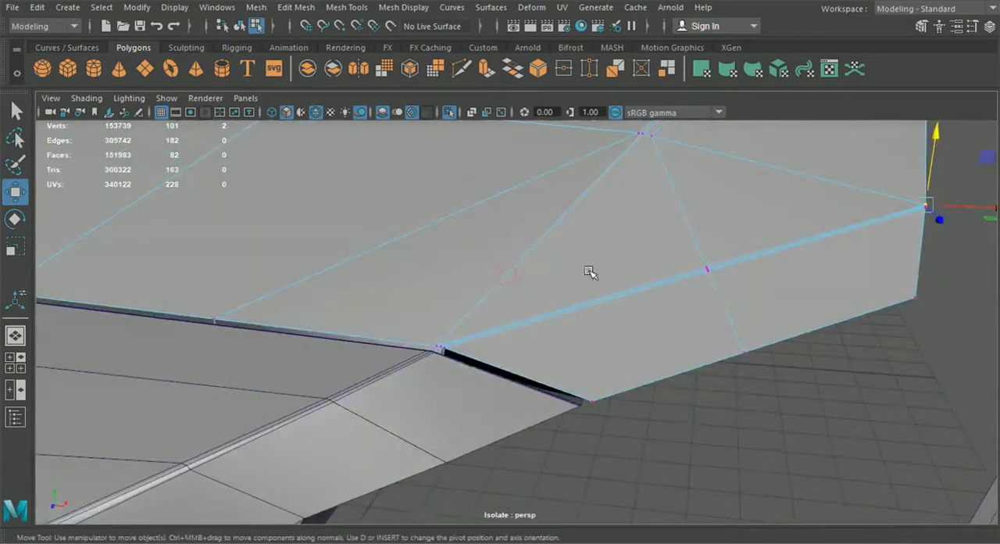
left_click(240, 27)
key("3")
left_click(706, 404)
mouse_move(705, 404)
left_mouse_down("alt")
mouse_move(732, 396)
mouse_move(707, 400)
left_mouse_up("alt")
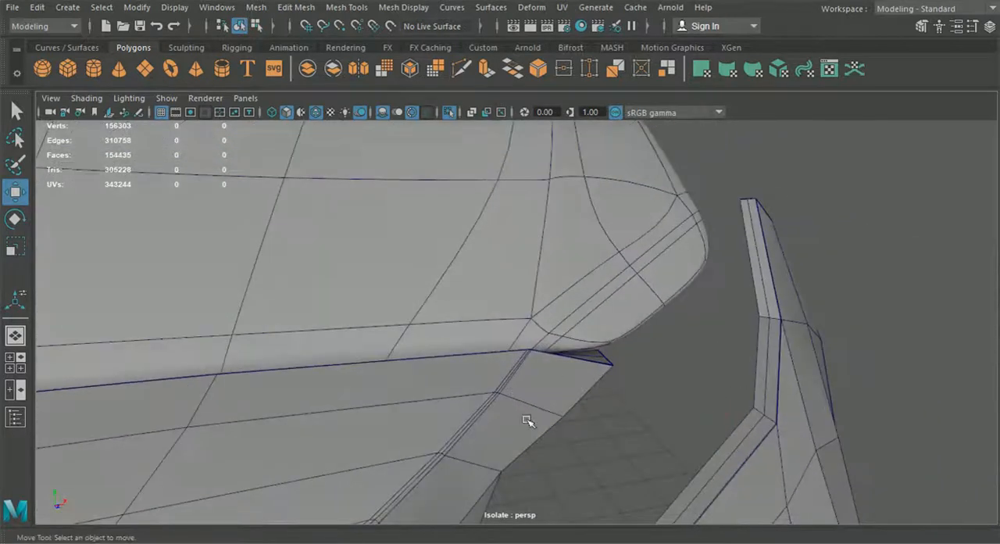
- Show the front bumper in smooth preview, turn off wireframe on shaded, and return the hood to its unsmoothed display
left_click(528, 414)
left_click(316, 113)
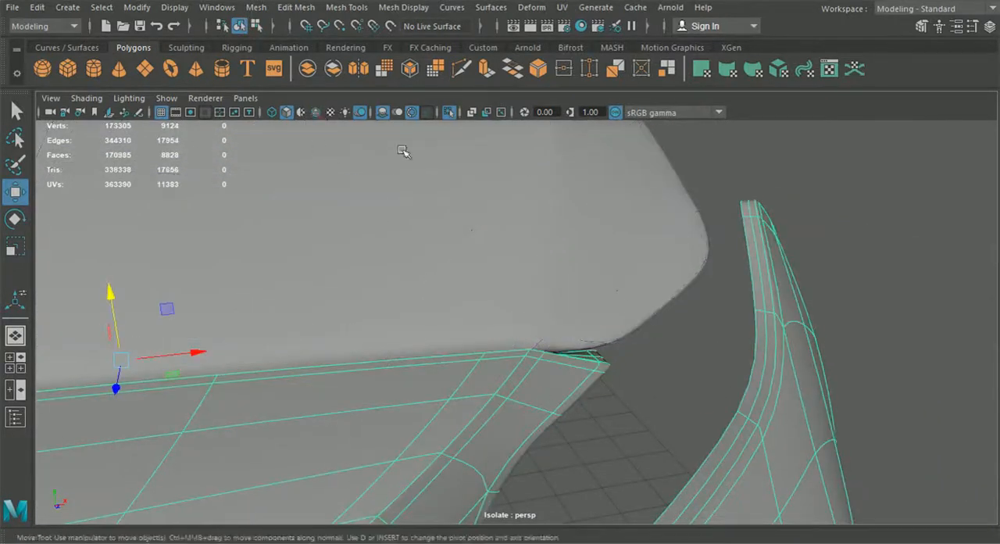
left_click_drag(636, 379, 513, 306, "alt")
left_click(692, 279)
key("1")
mouse_move(669, 302)
left_mouse_down("alt")
mouse_move(676, 363)
mouse_move(730, 394)
mouse_move(665, 292)
left_mouse_up("alt")
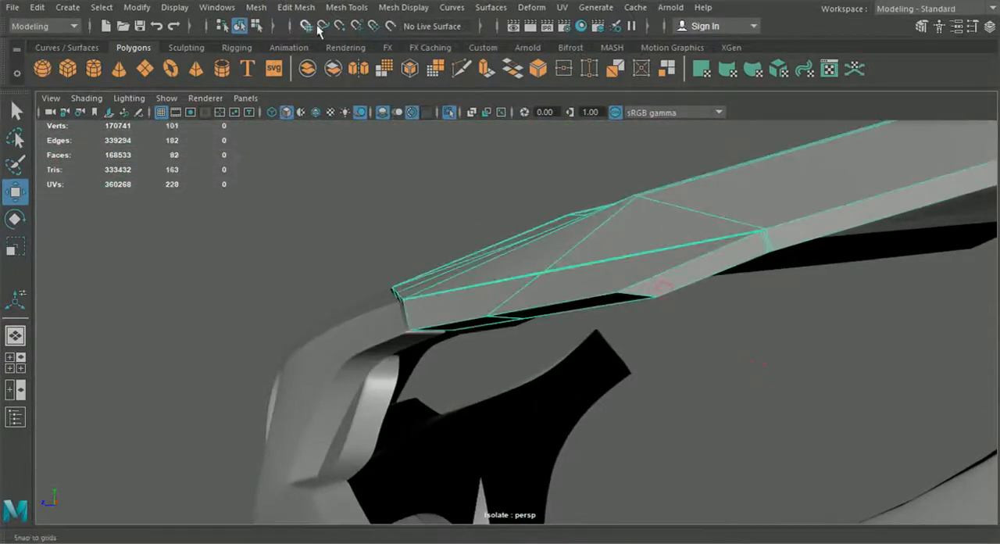
left_click(295, 7)
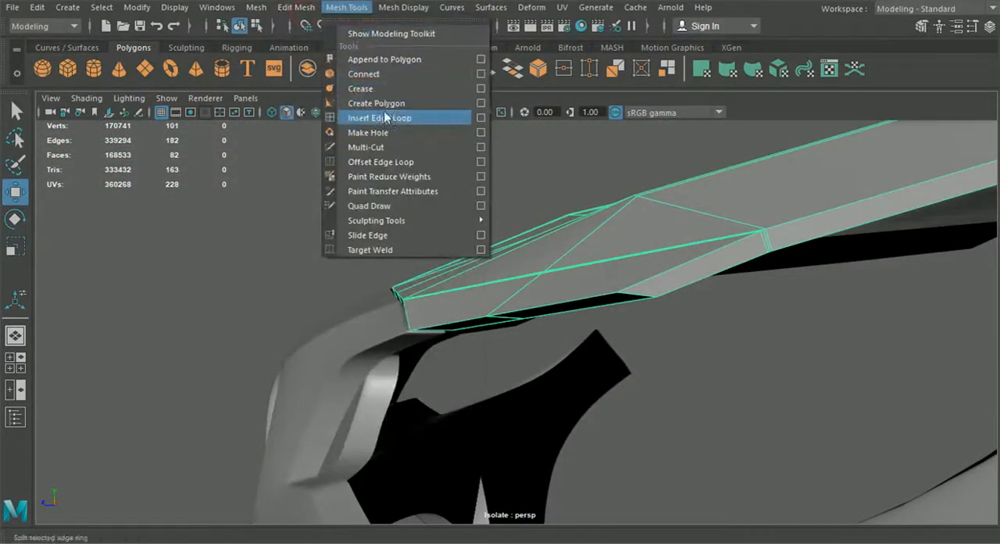
left_click(380, 118)
scroll(535, 262, "up", 5)
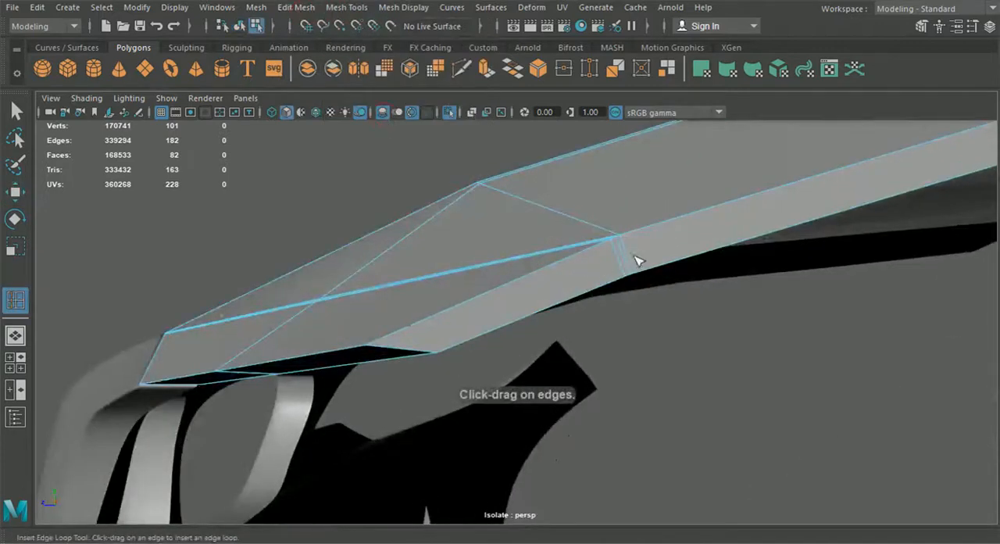
scroll(440, 301, "up", 8)
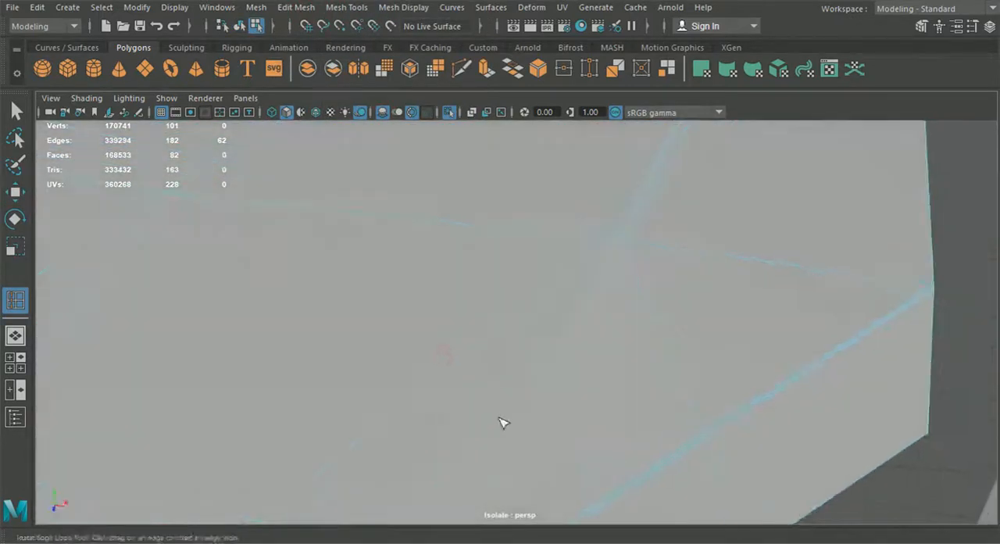
middle_click_drag(503, 422, 508, 297, "alt")
left_click_drag(509, 297, 489, 380, "alt")
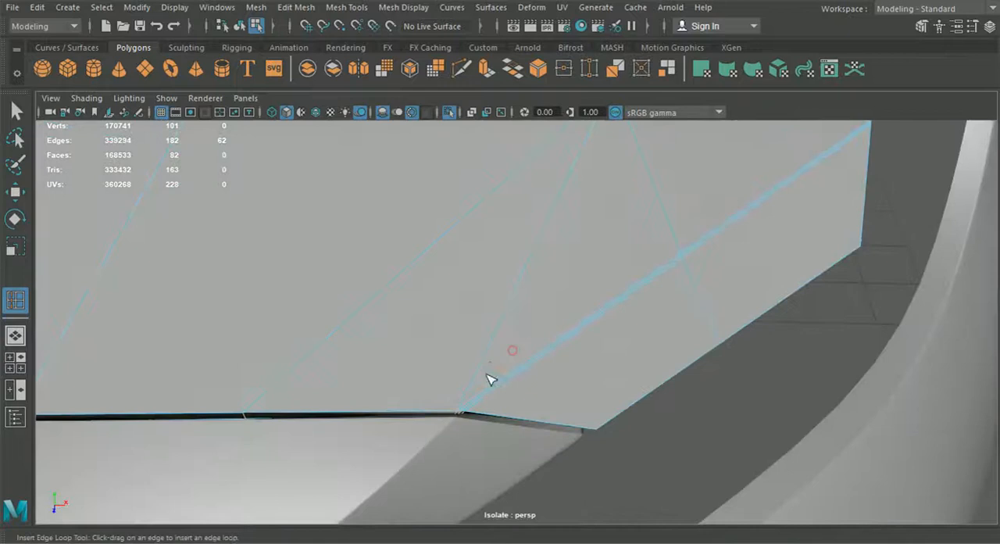
middle_click_drag(490, 380, 507, 301, "alt")
scroll(508, 302, "up", 3)
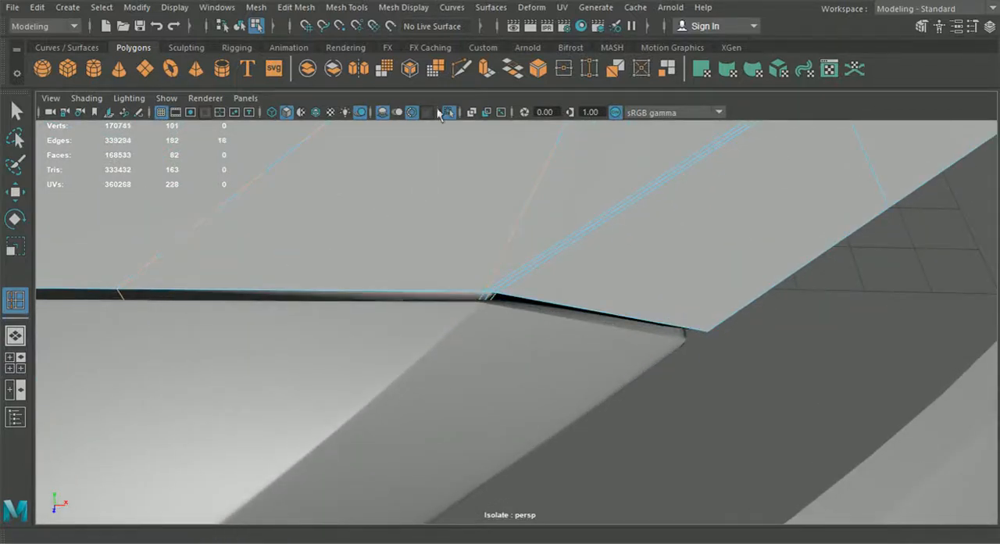
- Add a Multi-Cut point at the hood's front corner and insert an edge loop tight along the front rim
left_click(461, 68)
scroll(482, 196, "up", 4)
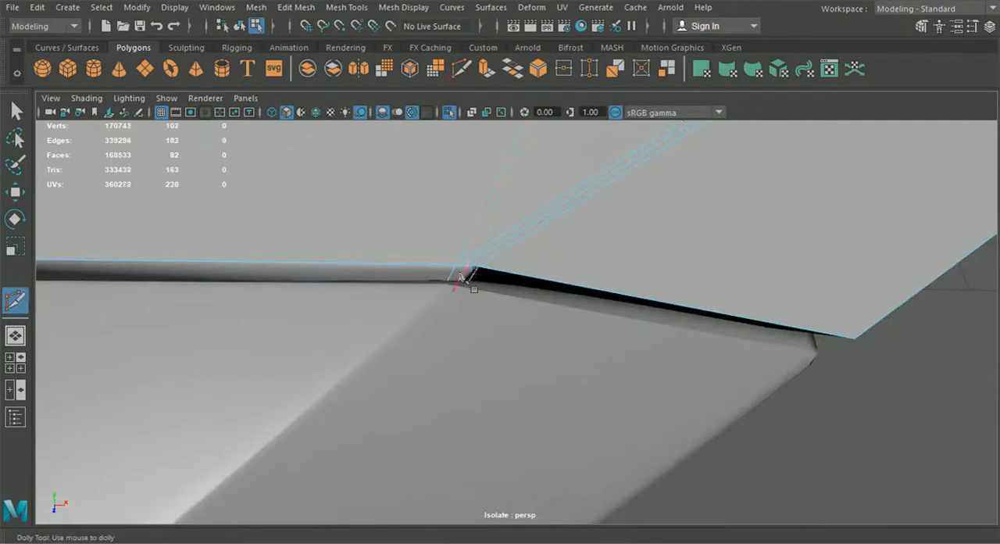
left_click(346, 7)
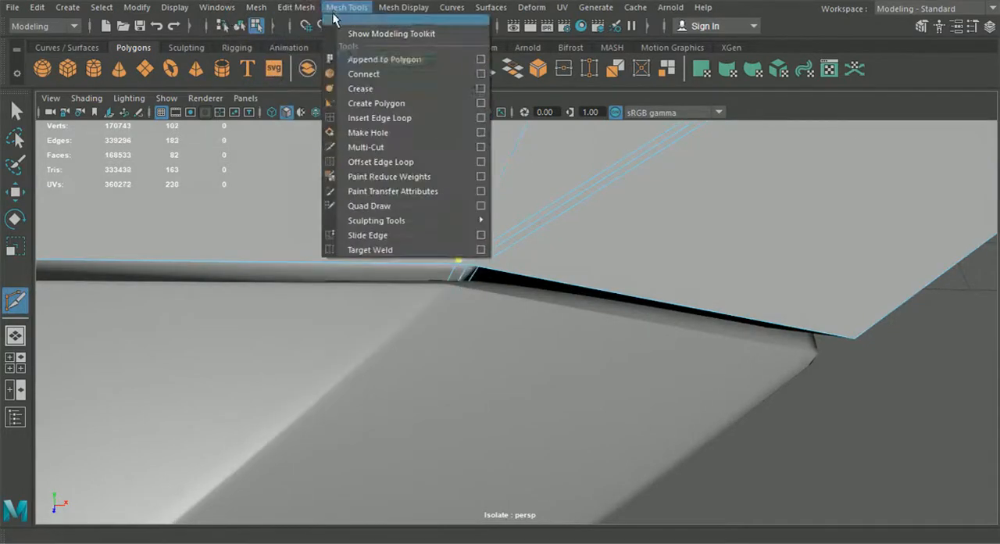
left_click(379, 118)
middle_click_drag(427, 196, 494, 248, "alt")
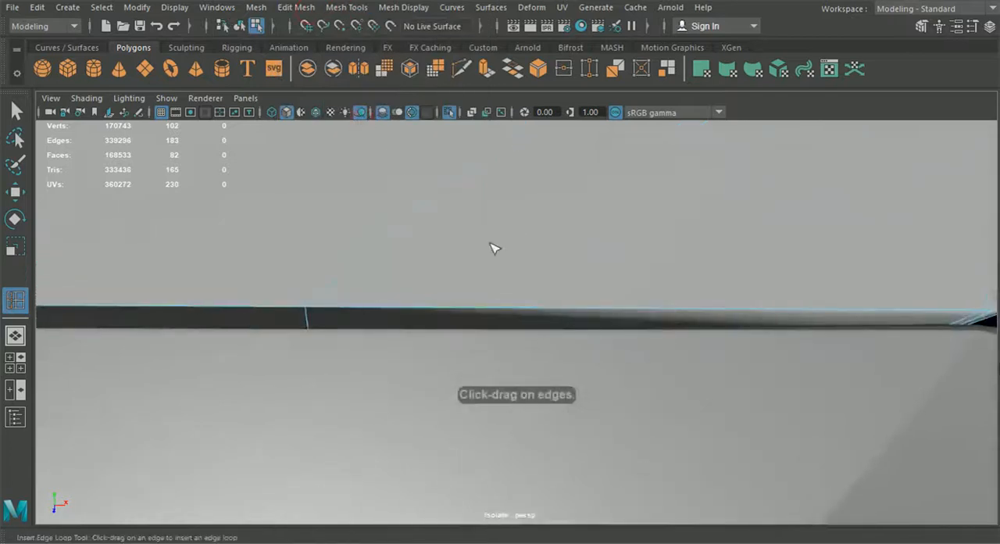
left_click_drag(316, 310, 313, 312)
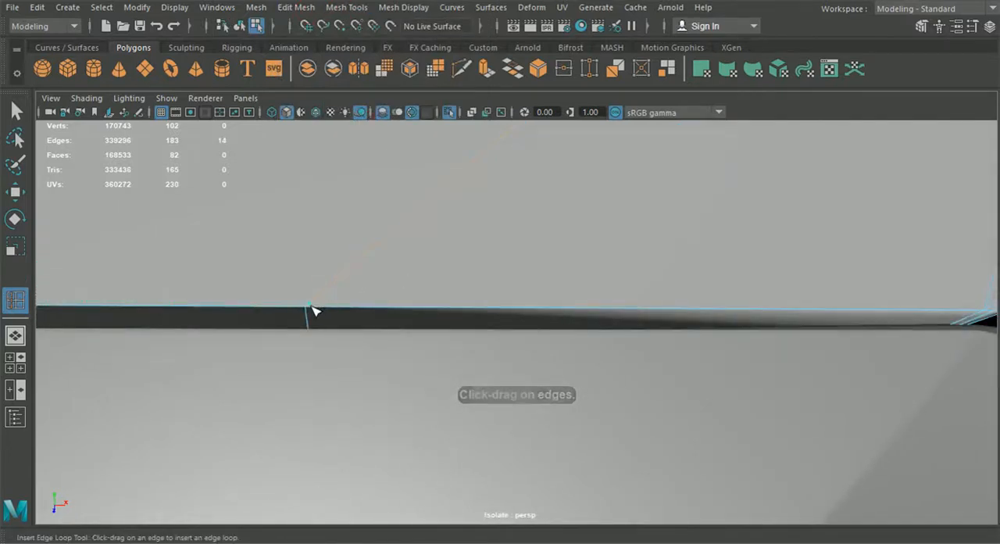
- Multi-Cut from the front-rim support loop across the diagonal edge's support lines at the hood's corner
left_click(459, 73)
left_click(308, 303)
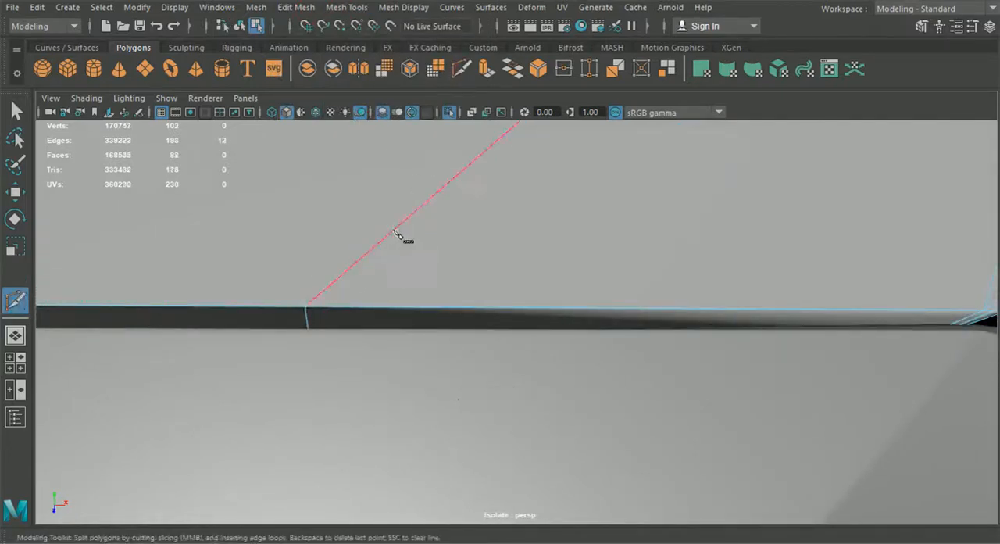
middle_click_drag(632, 309, 563, 284, "alt")
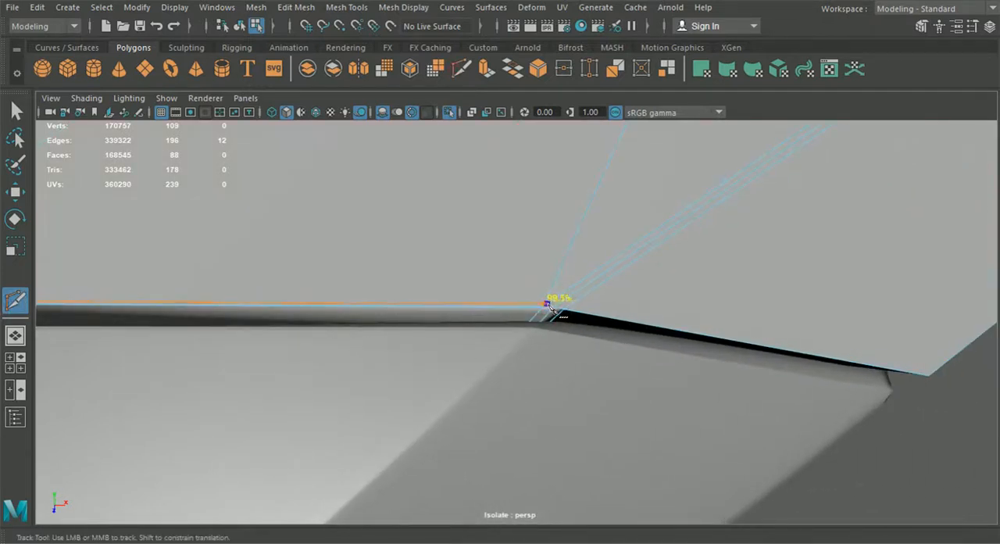
key("Escape")
middle_click_drag(572, 293, 552, 283, "alt")
right_click_drag(551, 283, 565, 324, "alt")
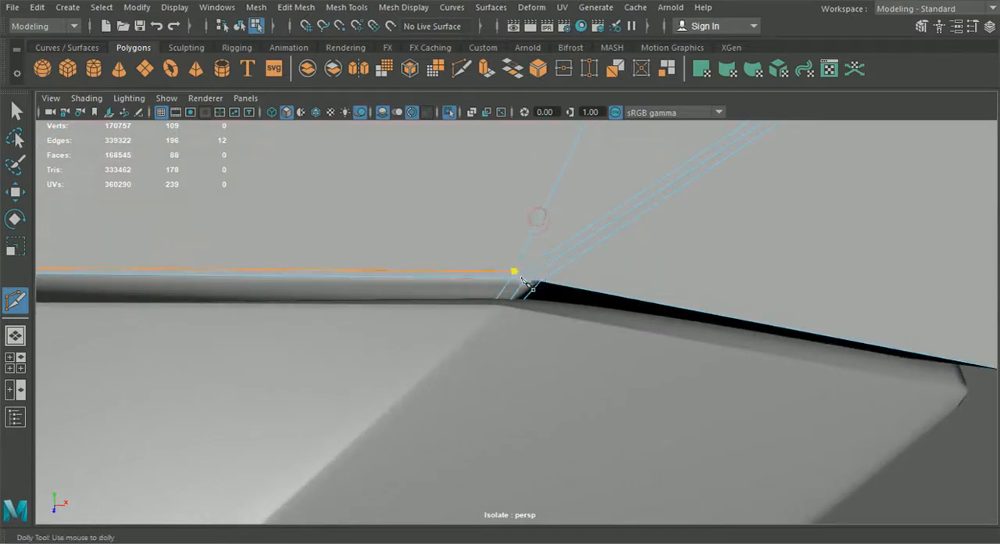
middle_click_drag(565, 277, 529, 242, "alt")
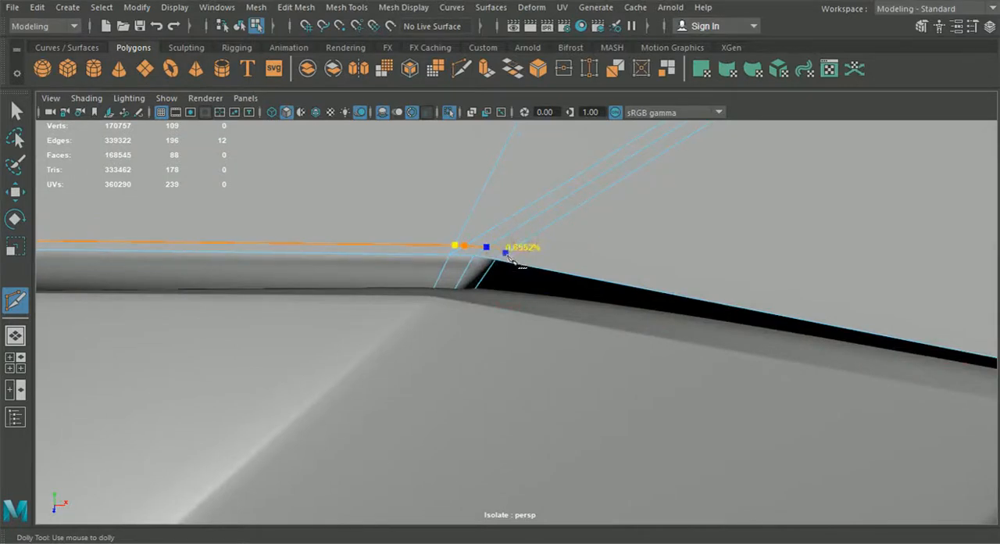
- Continue the cut beside the outer front rim to the hood's outer tip and onto the underside, and commit it
left_click_drag(514, 258, 455, 239, "alt")
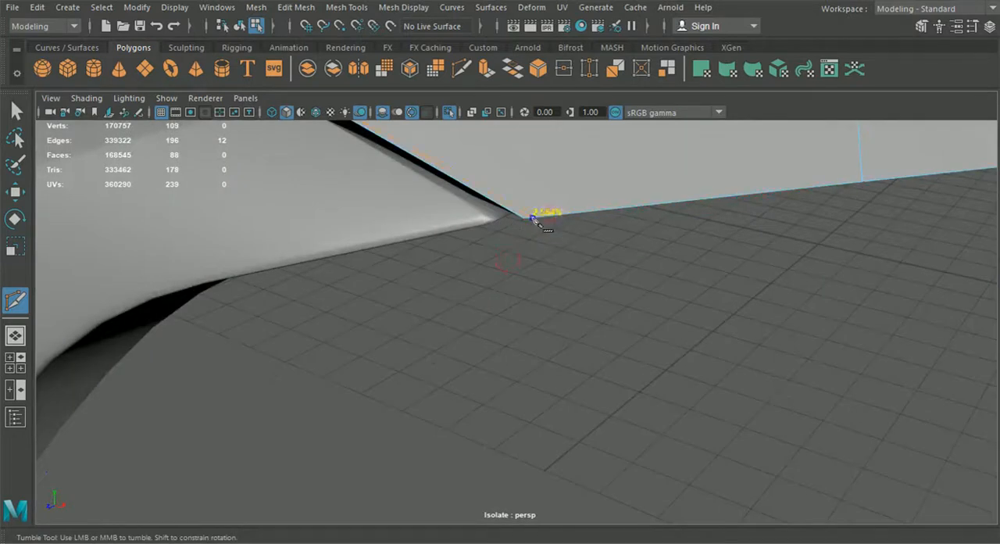
left_click_drag(531, 225, 532, 151, "alt")
middle_click_drag(531, 152, 527, 327, "alt")
left_click_drag(527, 327, 495, 305, "alt")
scroll(496, 305, "up", 3)
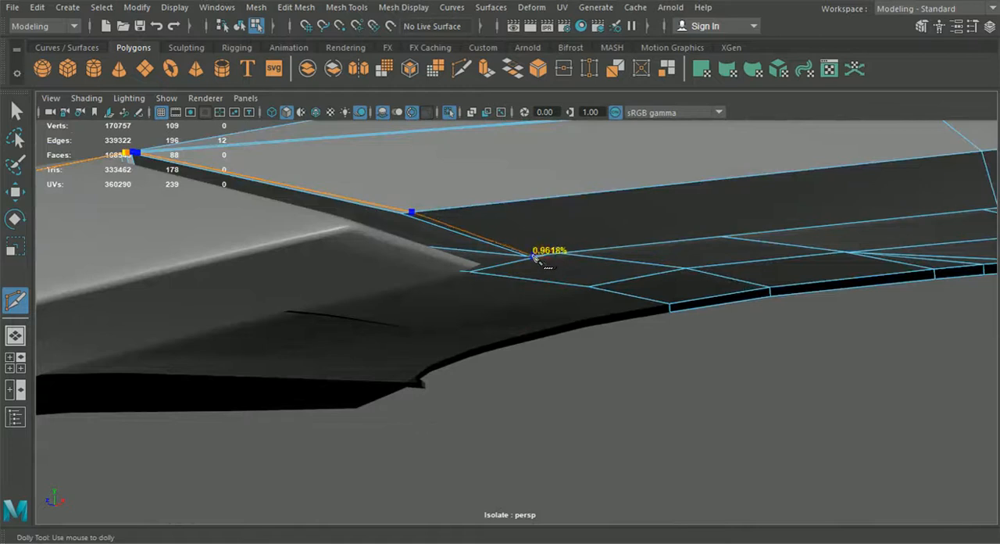
key("Return")
scroll(537, 264, "down", 3)
- Move the rim support line's corner vertex onto the start of the diagonal support line and merge them to center
left_click_drag(552, 274, 614, 326, "alt")
left_click(16, 112)
scroll(333, 214, "up", 5)
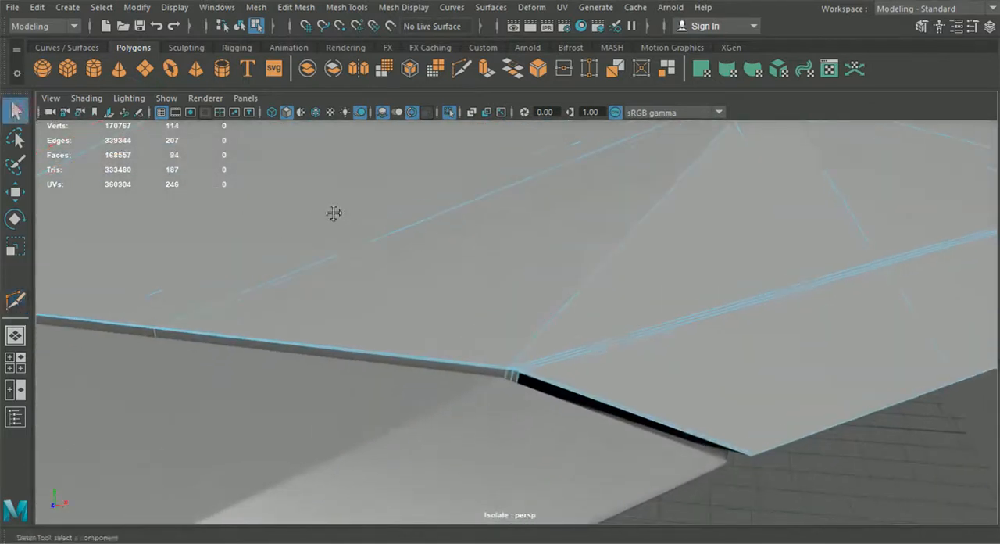
right_click_drag(524, 109, 460, 122)
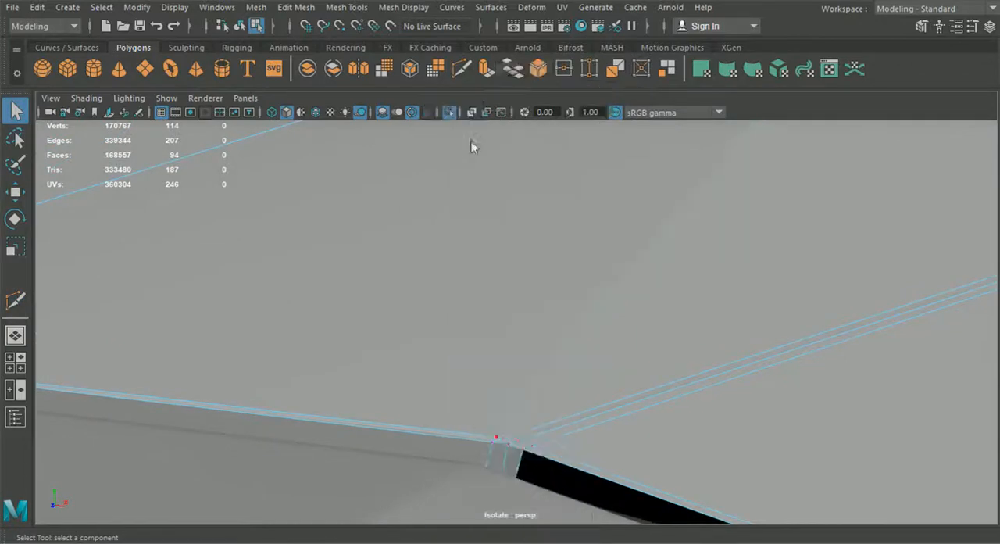
middle_click_drag(484, 266, 497, 182, "alt")
scroll(522, 356, "up", 5)
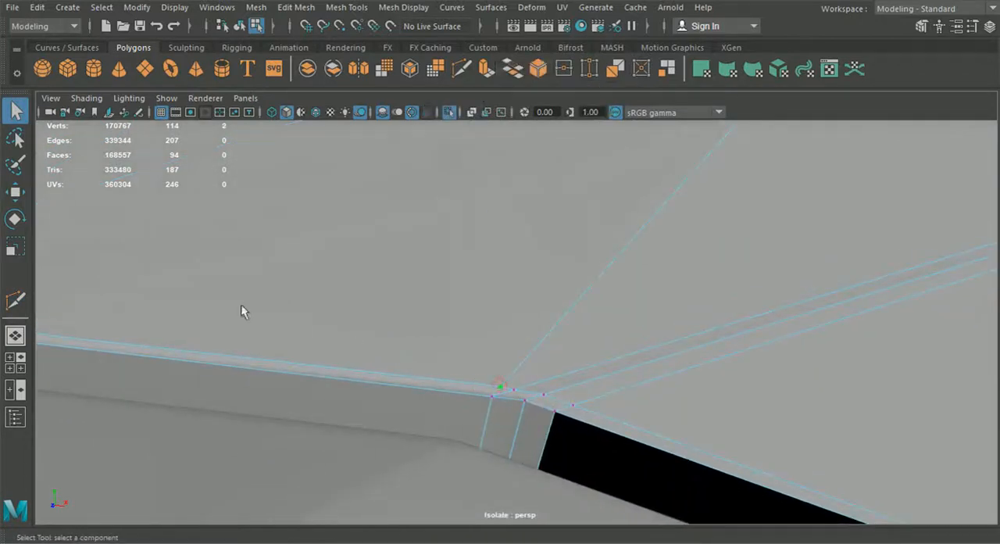
left_click(27, 196)
left_click_drag(510, 389, 504, 389)
left_click_drag(475, 346, 522, 392)
left_click(346, 7)
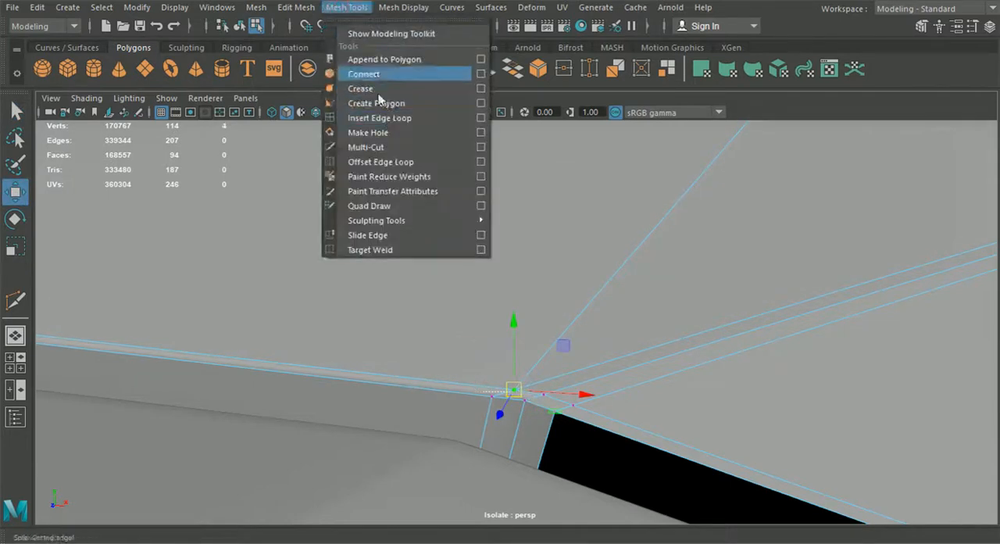
mouse_move(296, 7)
left_click(346, 158)
left_click_drag(384, 178, 422, 205, "alt")
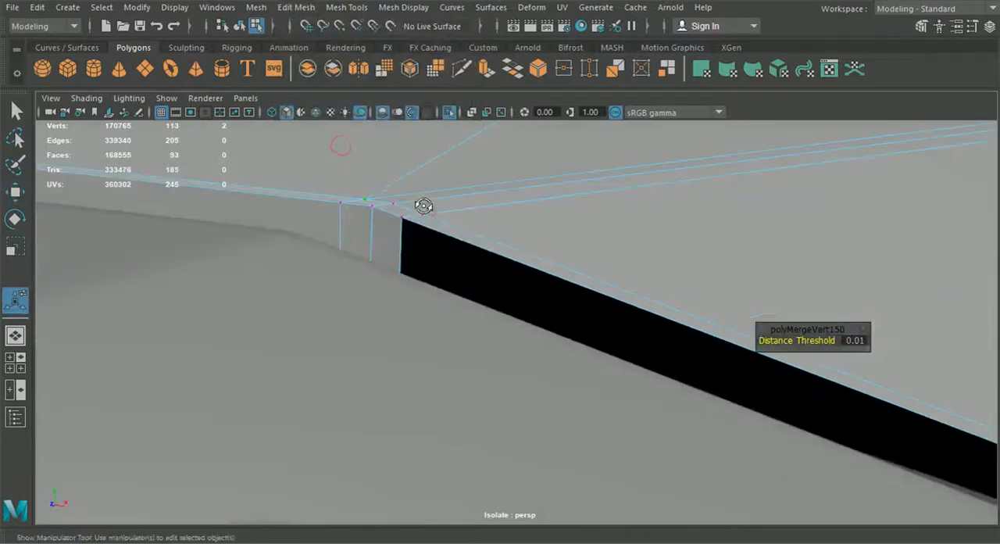
- Nudge the front-corner vertices of the diagonal support lines to even out the surface beside the front rim
left_click(16, 193)
left_click_drag(364, 160, 394, 177)
left_click(396, 207)
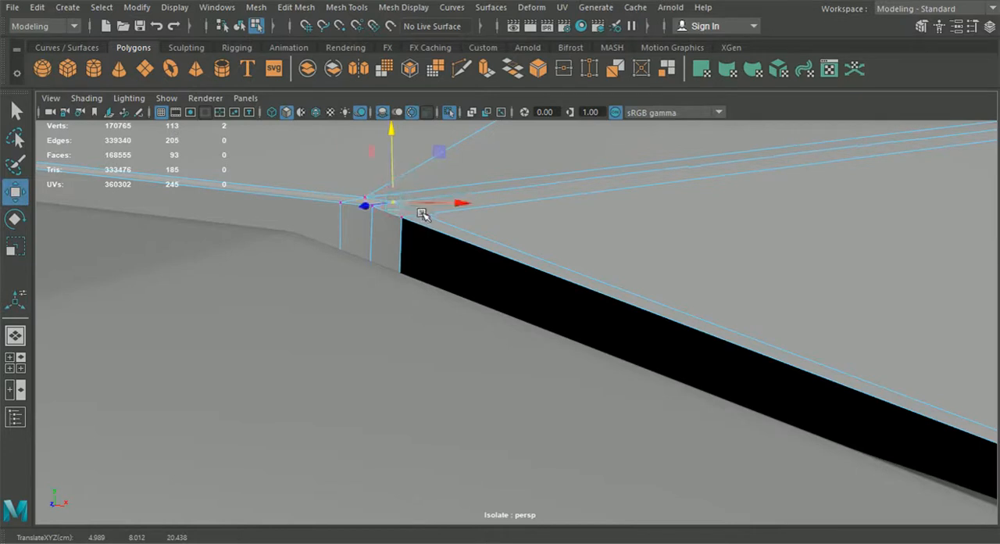
key("f")
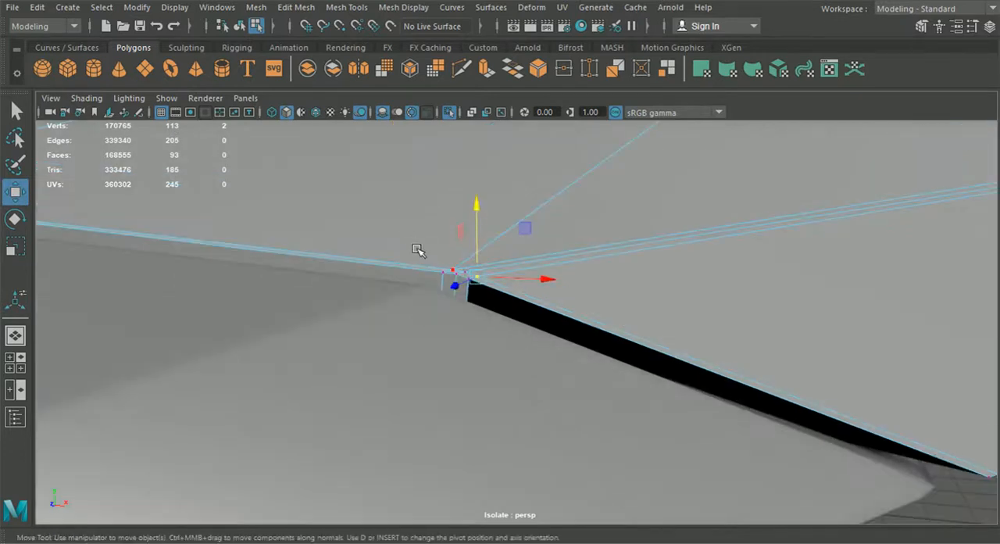
left_click(453, 267)
scroll(455, 239, "up", 3)
left_click_drag(422, 211, 421, 212)
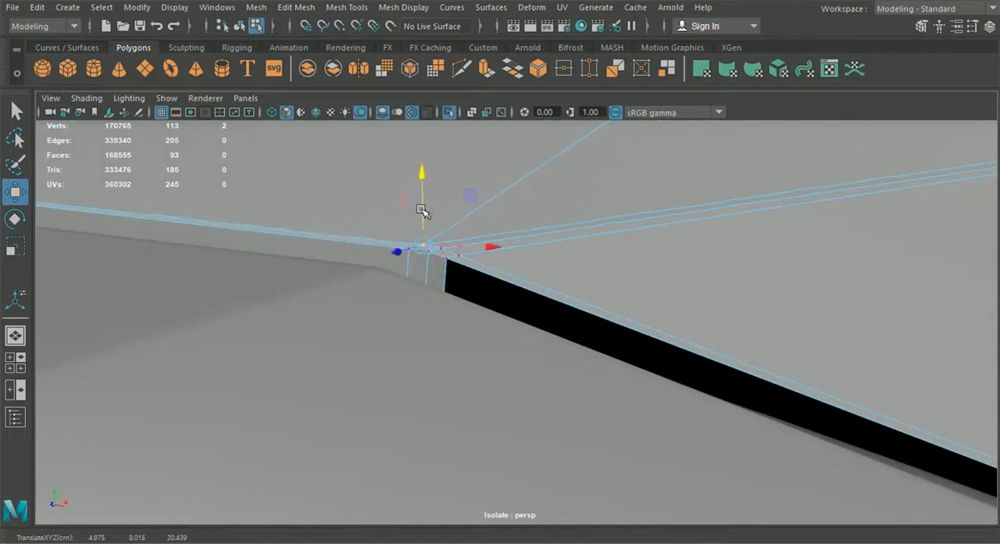
scroll(423, 211, "down", 5)
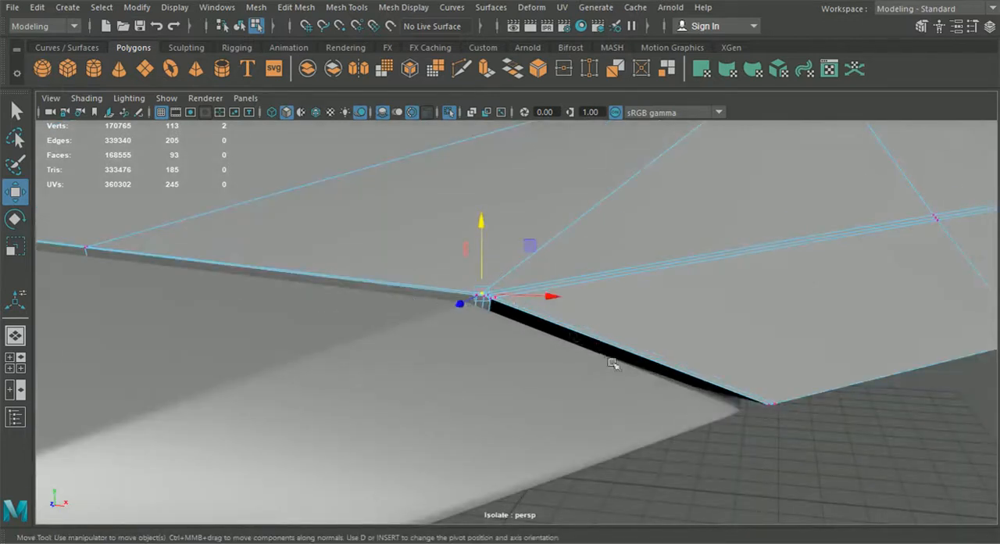
- Examine the hood's front corner and its gap to the bumper in smooth preview, and return to the unsmoothed display
left_click(240, 25)
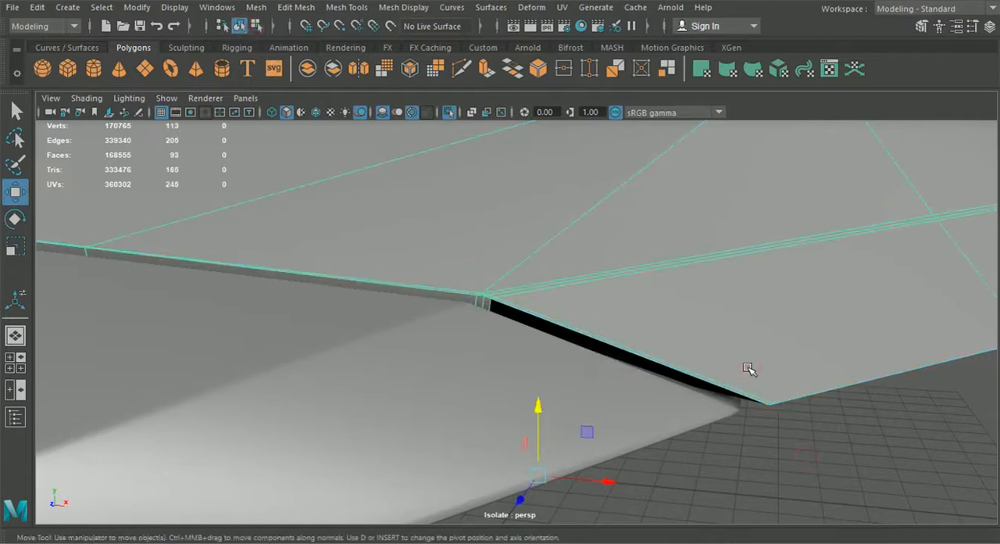
key("3")
left_click(769, 466)
left_click_drag(698, 415, 709, 306, "alt")
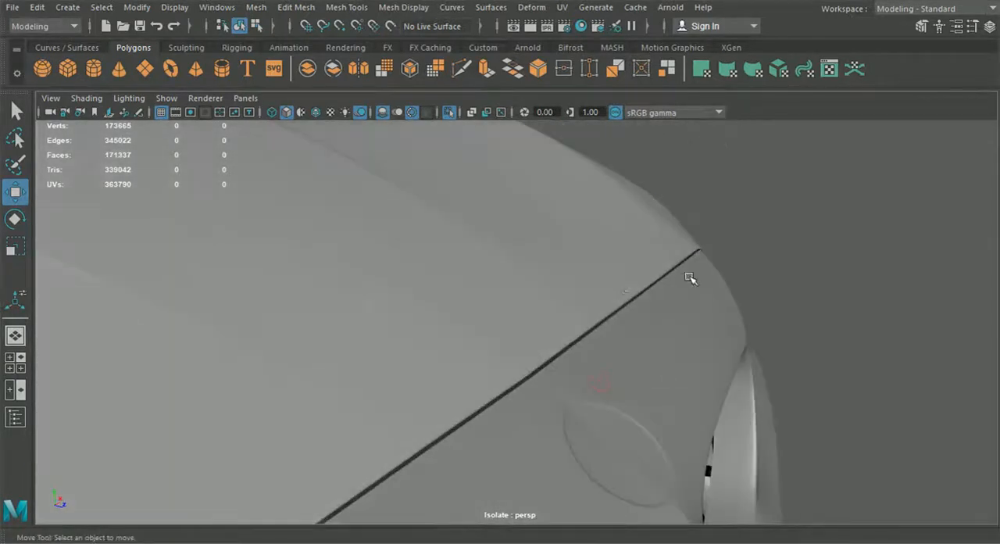
left_click_drag(582, 320, 323, 317, "alt")
left_click(552, 312)
key("1")
mouse_move(675, 334)
left_mouse_down("alt")
mouse_move(706, 319)
mouse_move(604, 339)
mouse_move(659, 327)
left_mouse_up("alt")
- Insert a supporting edge loop close along the hood's outer side rim
left_click(465, 68)
left_click_drag(777, 285, 599, 305, "alt")
right_click_drag(599, 305, 617, 312, "alt")
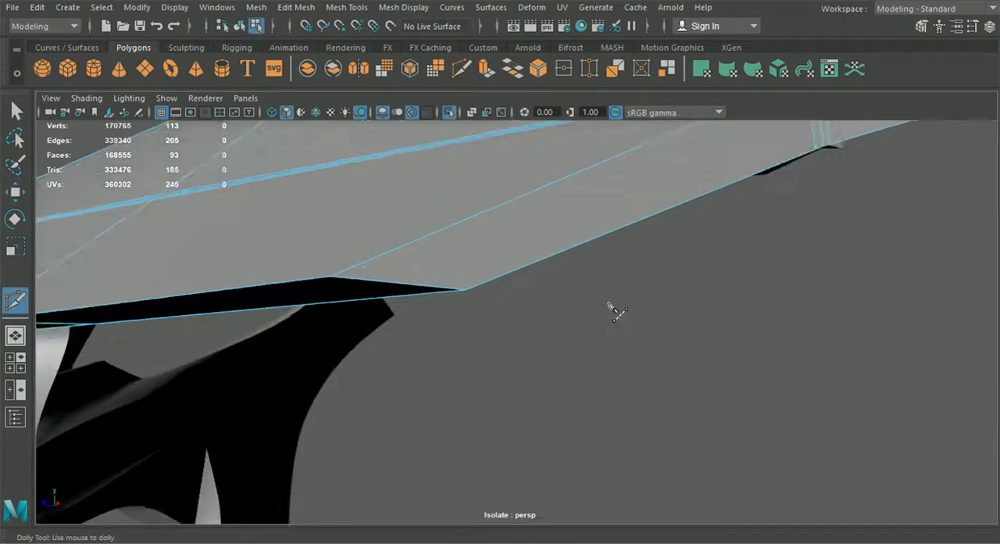
left_click_drag(617, 312, 709, 325, "alt")
left_click(346, 7)
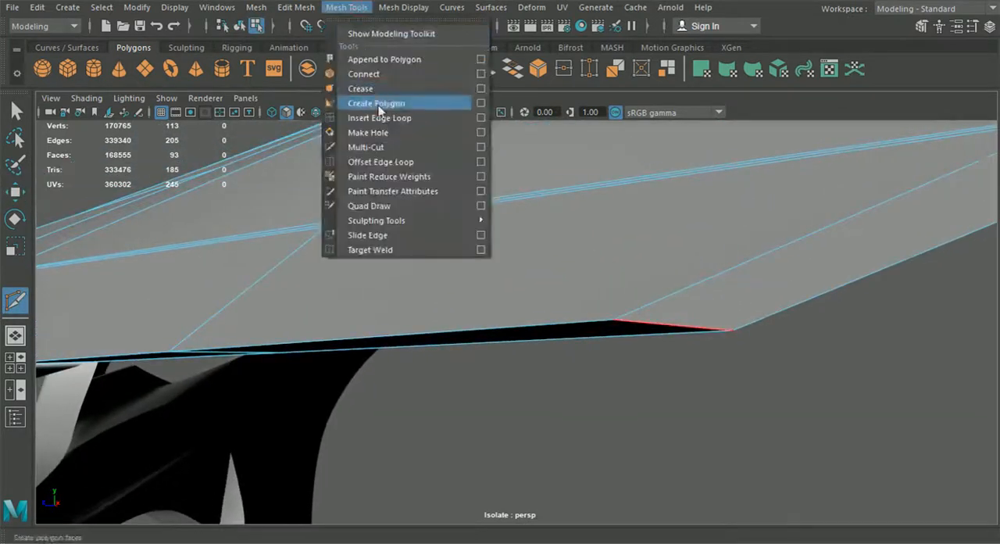
left_click(390, 114)
left_click_drag(263, 272, 407, 329, "alt")
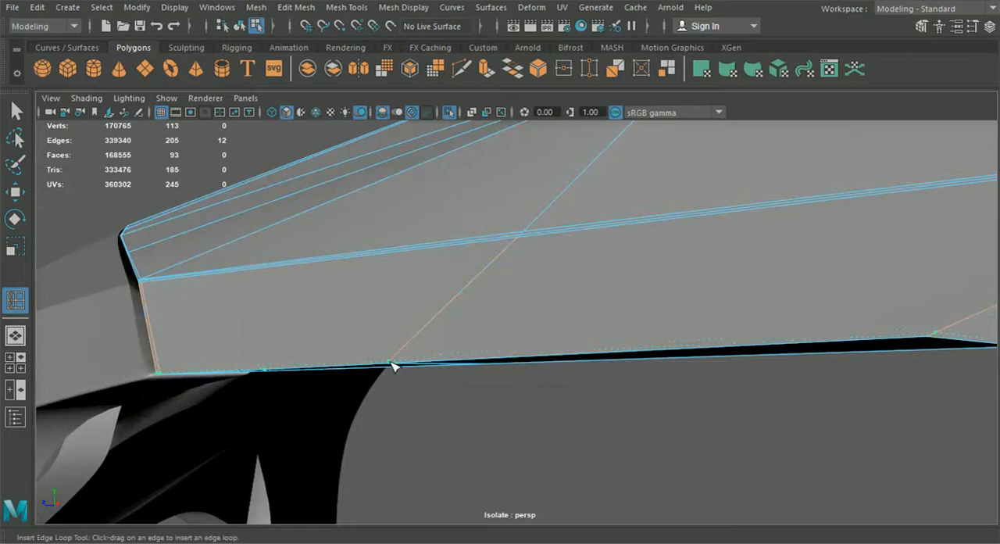
left_click_drag(393, 366, 498, 358, "alt")
left_click(239, 26)
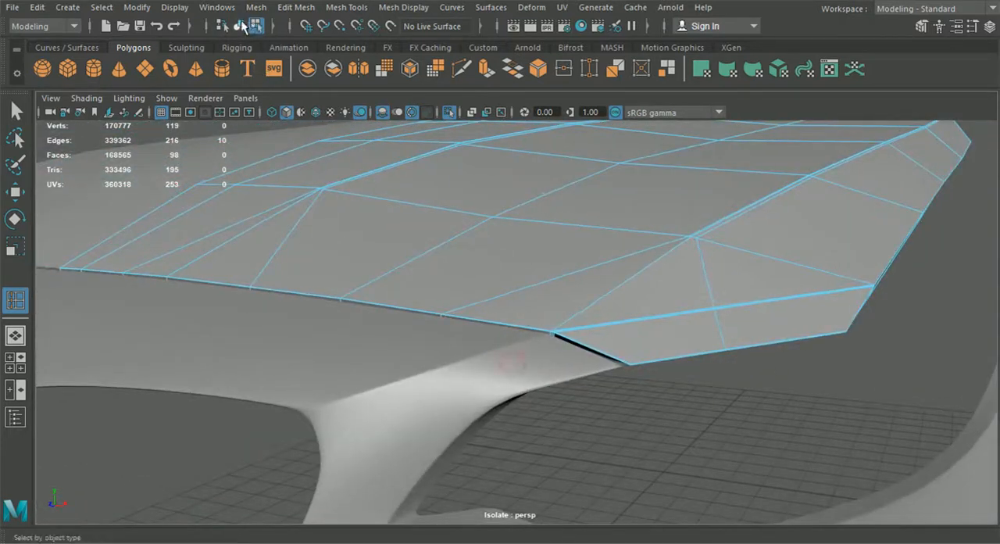
- Examine the hood's side rim and front corner in smooth preview, and return to the unsmoothed display
left_click(17, 111)
left_click(320, 239)
key("3")
left_click(606, 410)
left_click_drag(607, 410, 612, 286, "alt")
left_click(602, 361)
key("1")
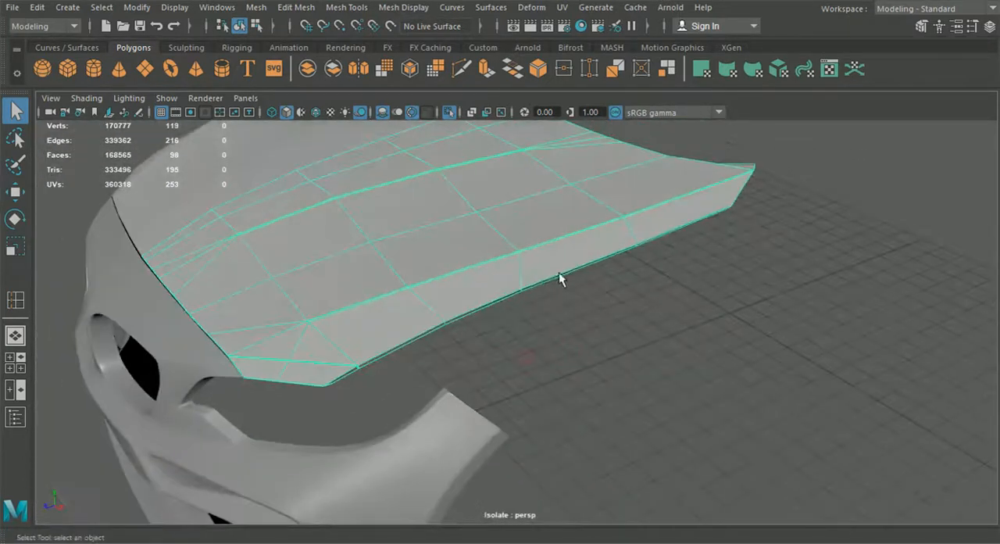
- Add a Multi-Cut point on the diagonal edge at the front corner, just before it meets the side rim
key("ctrl+shift+x")
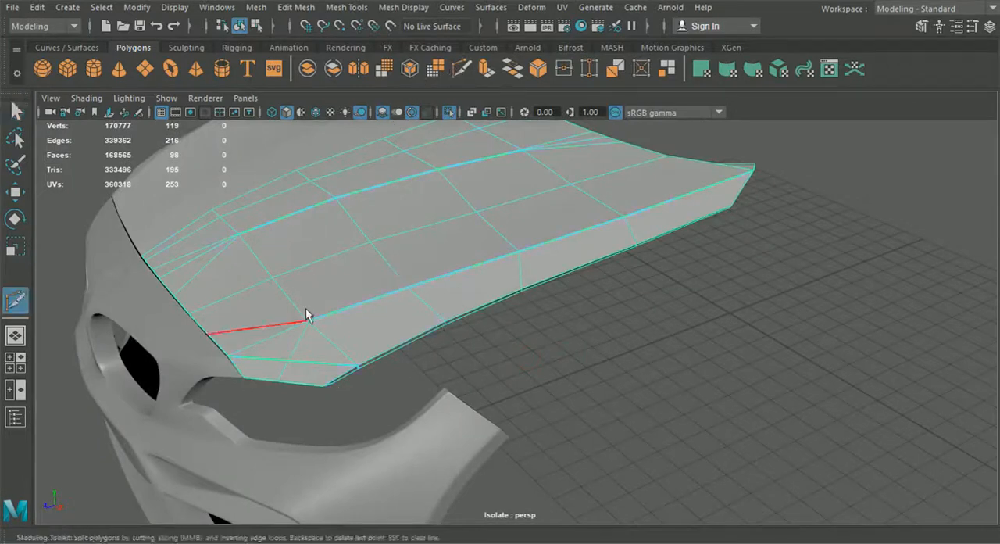
left_click_drag(217, 351, 495, 355, "alt")
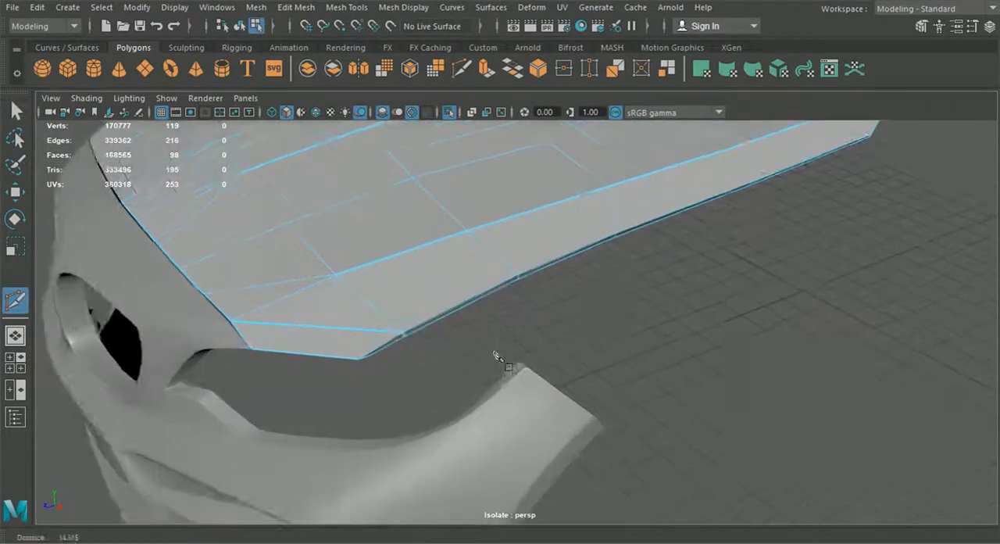
right_click_drag(495, 355, 511, 356, "alt")
middle_click_drag(408, 344, 469, 348, "alt")
right_click_drag(352, 349, 457, 355, "alt")
right_click_drag(389, 380, 453, 383, "alt")
middle_click_drag(414, 389, 463, 383, "alt")
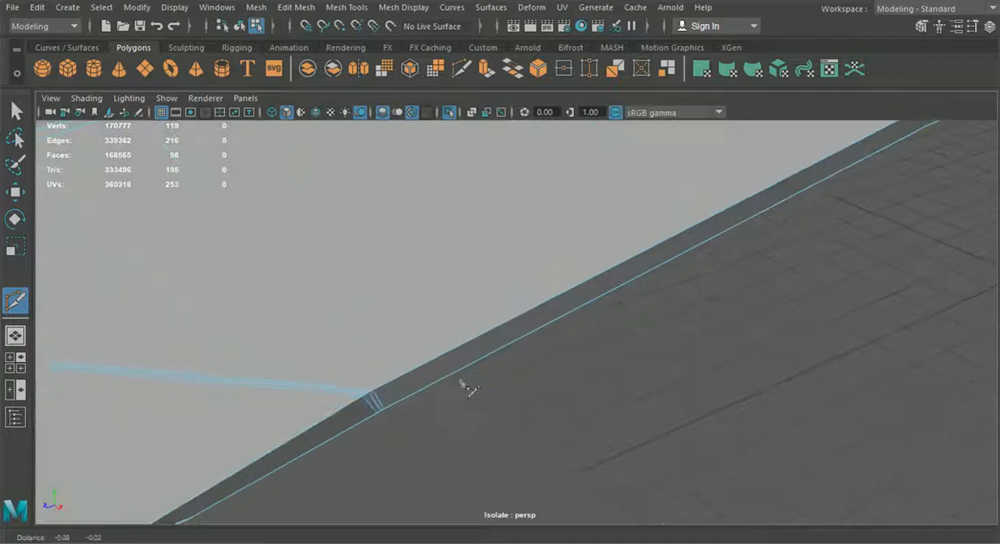
right_click_drag(467, 388, 399, 464, "alt")
left_click(324, 390)
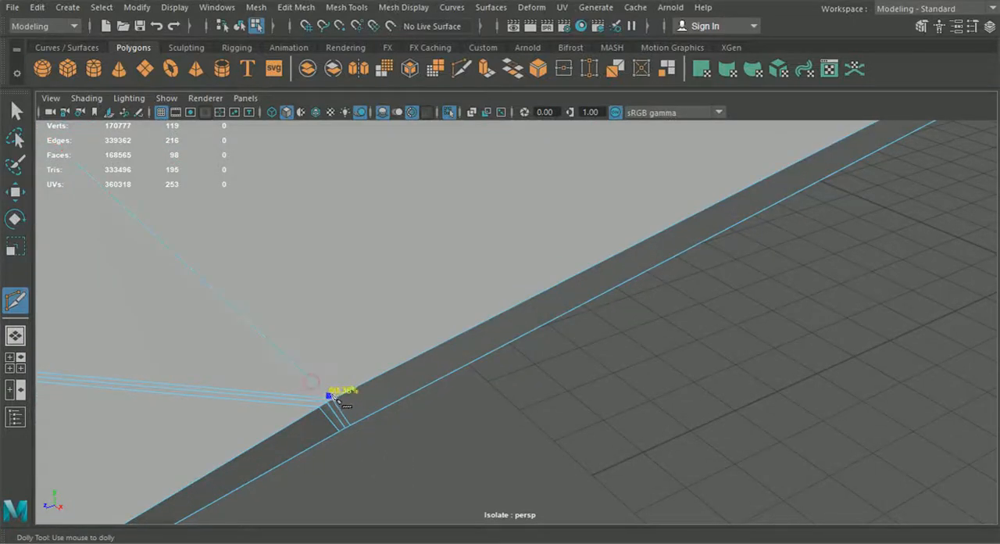
right_click(429, 406)
scroll(458, 383, "down", 6)
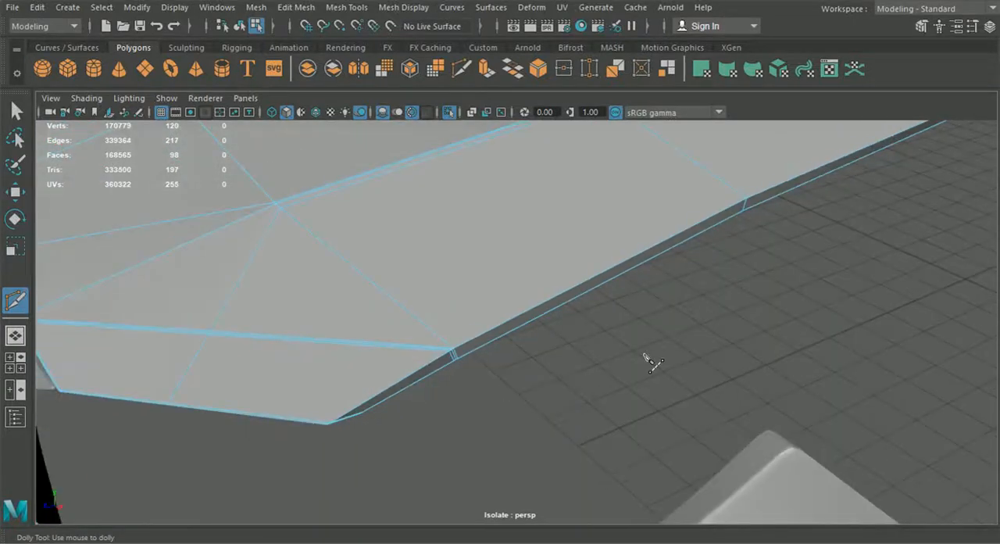
- Insert a supporting edge loop at the hood's rear outer corner, close to the short rear edge
left_click_drag(719, 358, 661, 400, "alt")
scroll(594, 383, "down", 5)
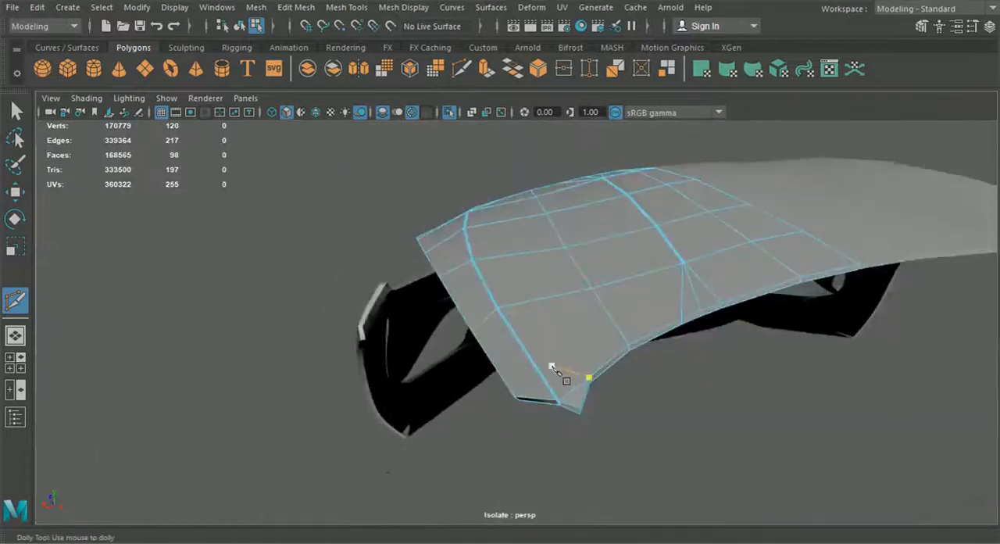
scroll(559, 348, "up", 3)
scroll(559, 341, "up", 3)
left_click_drag(560, 341, 558, 339, "alt")
left_click(527, 375)
scroll(548, 356, "up", 3)
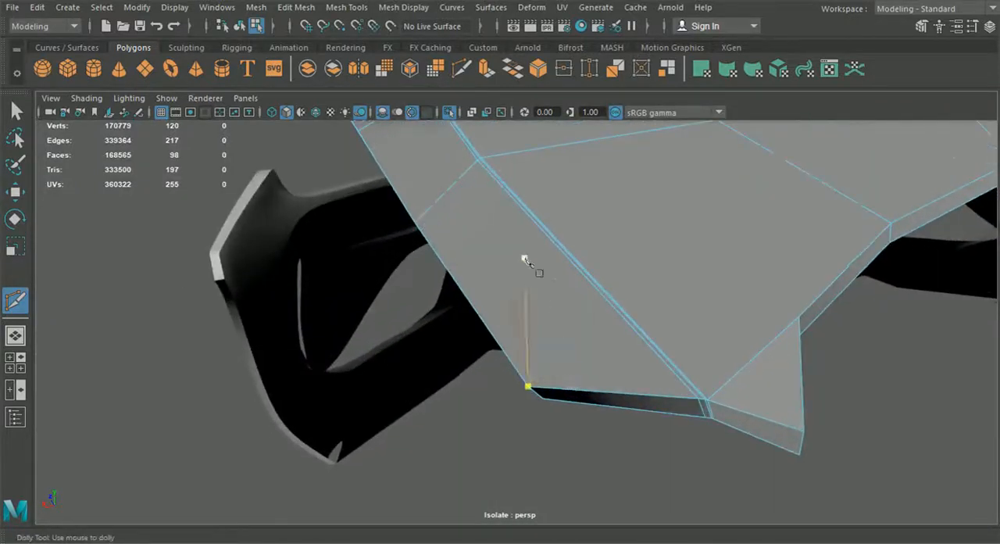
left_click(258, 8)
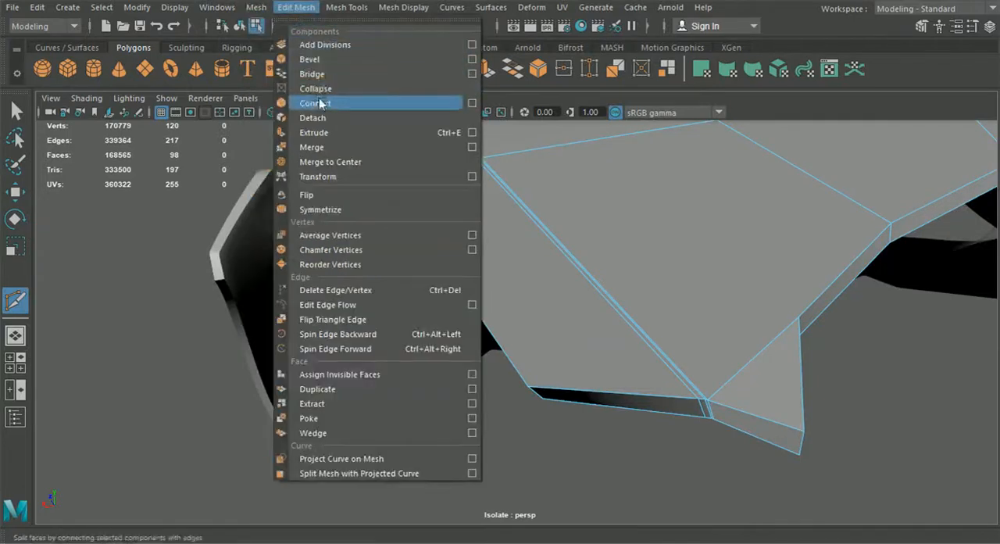
mouse_move(346, 8)
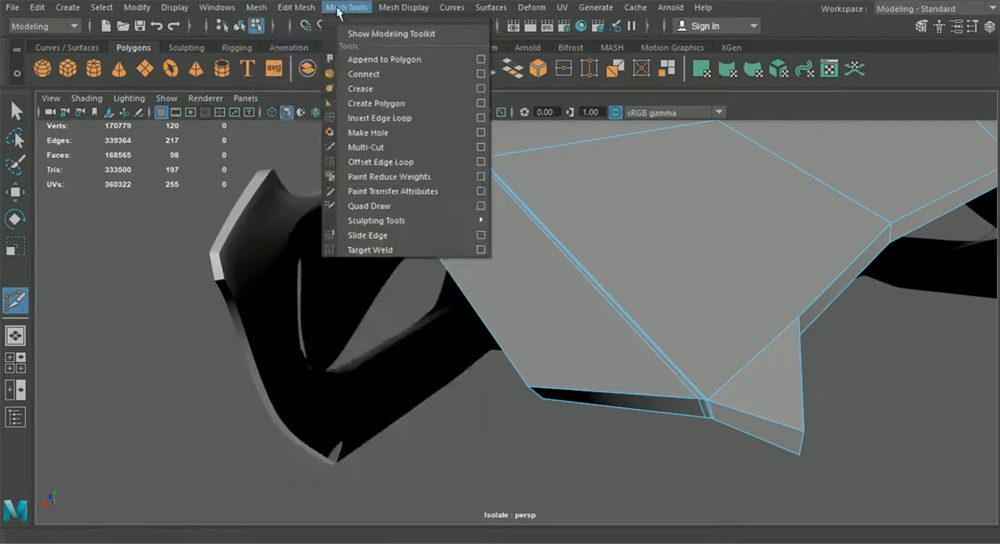
left_click(380, 118)
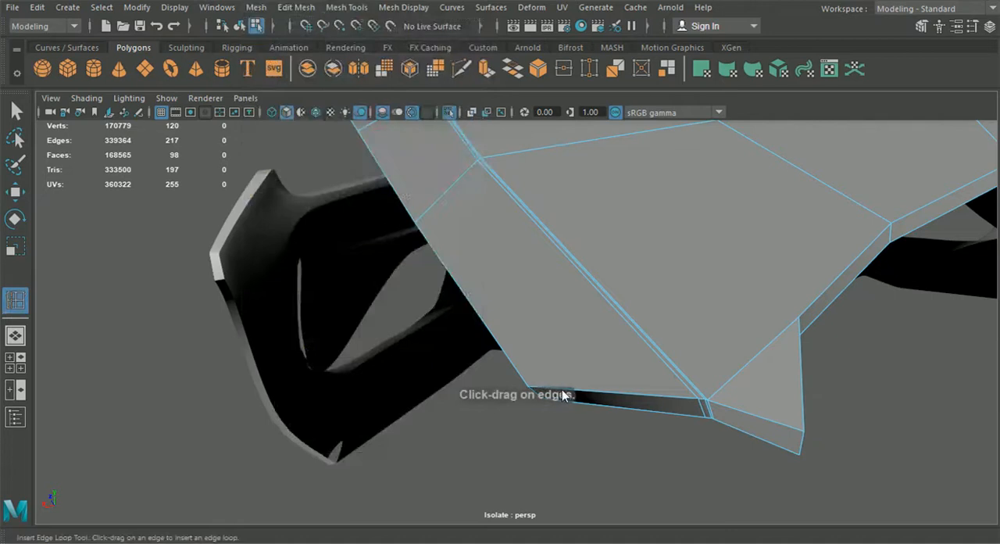
left_click(531, 395)
left_click_drag(532, 395, 583, 365, "alt")
scroll(609, 331, "up", 2)
middle_click_drag(611, 332, 570, 352, "alt")
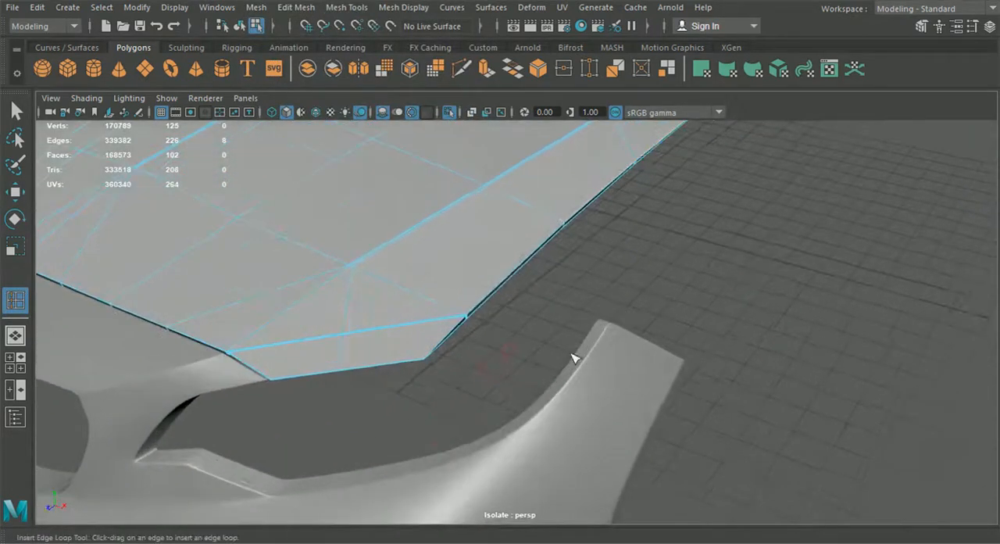
- Start a cut close beside the side rim at the hood's front corner, crossing the diagonal edge and the front support lines
scroll(525, 273, "up", 5)
left_click_drag(531, 288, 557, 299, "alt")
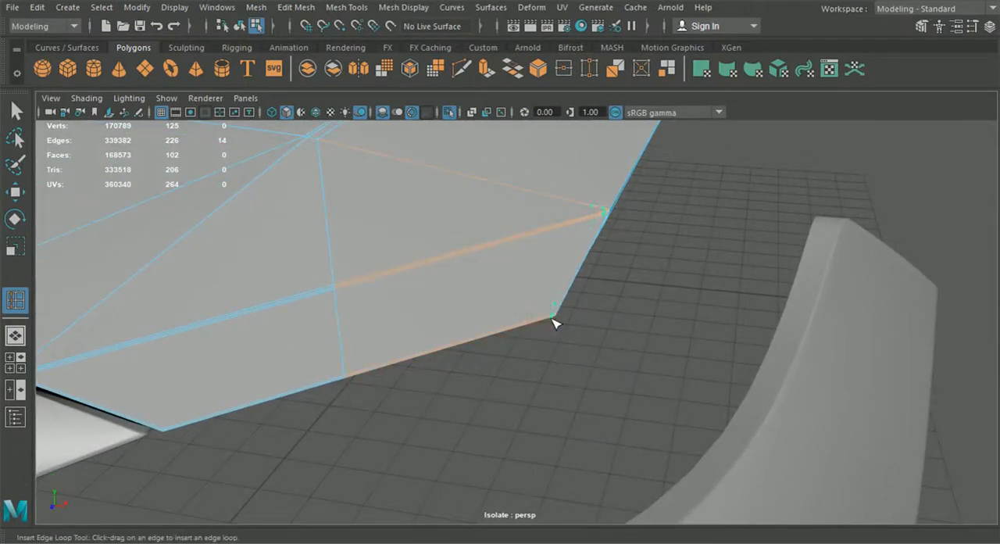
left_click_drag(553, 322, 523, 346, "alt")
middle_click_drag(545, 201, 574, 234, "alt")
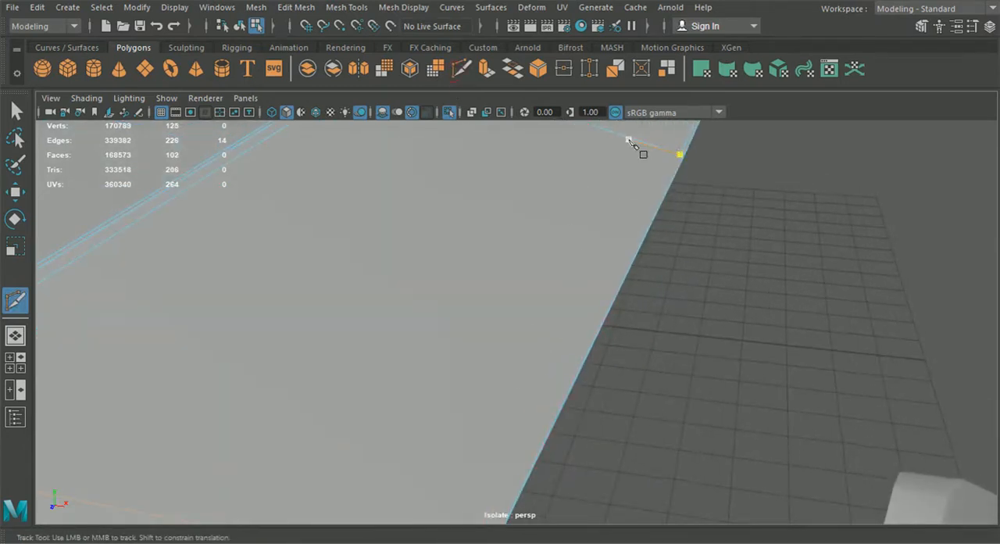
scroll(614, 269, "down", 4)
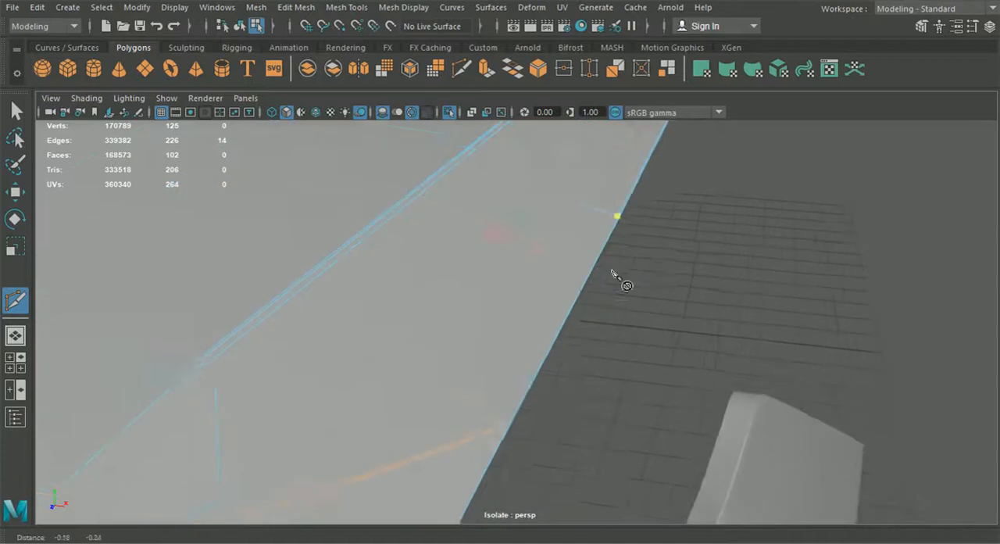
middle_click_drag(612, 270, 654, 189, "alt")
scroll(512, 370, "up", 5)
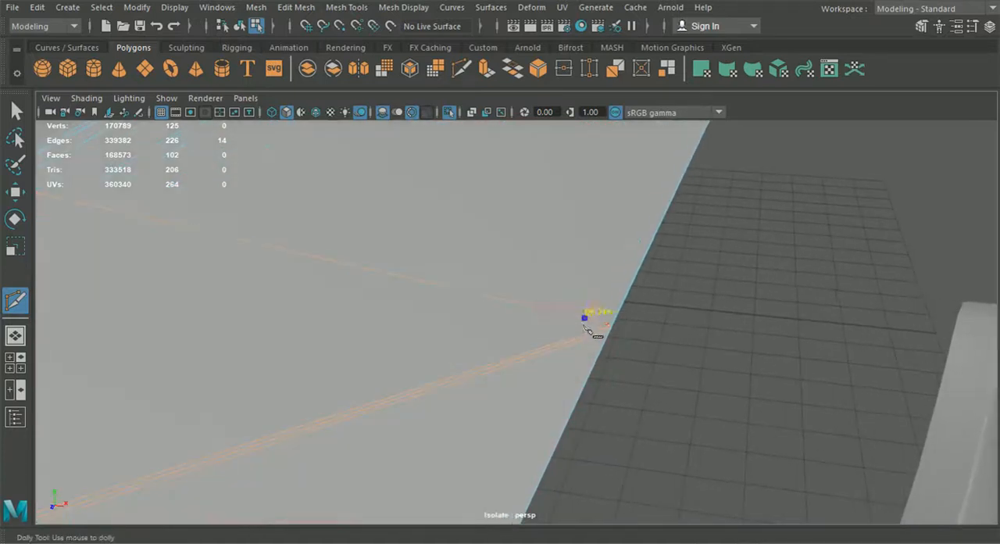
middle_click_drag(610, 335, 531, 374, "alt")
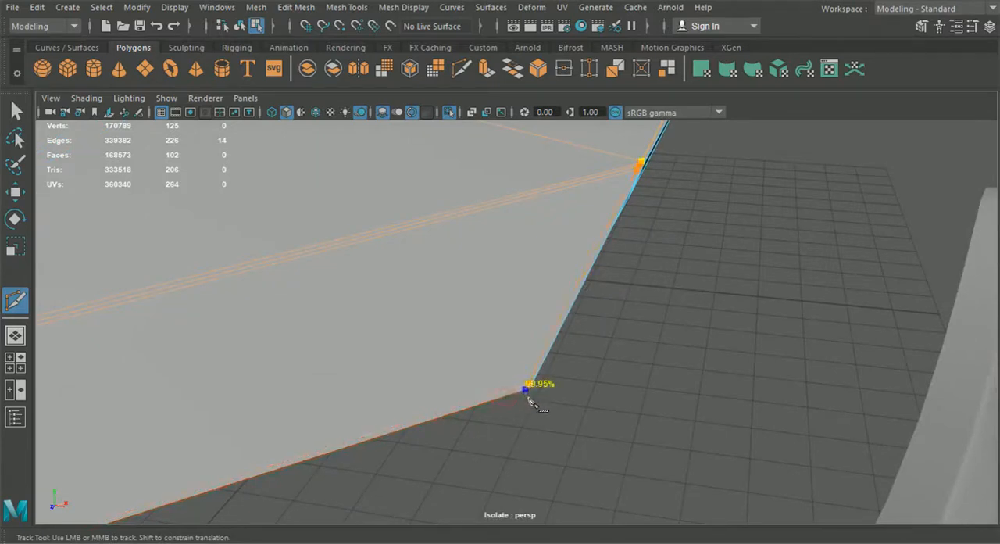
- Continue the side rim cut to the hood's outer front tip and onto the underside, and commit it
scroll(532, 390, "down", 8)
left_click_drag(534, 386, 538, 212, "alt")
middle_click_drag(538, 212, 539, 434, "alt")
scroll(539, 434, "up", 3)
left_click_drag(540, 397, 586, 408, "alt")
scroll(586, 407, "up", 3)
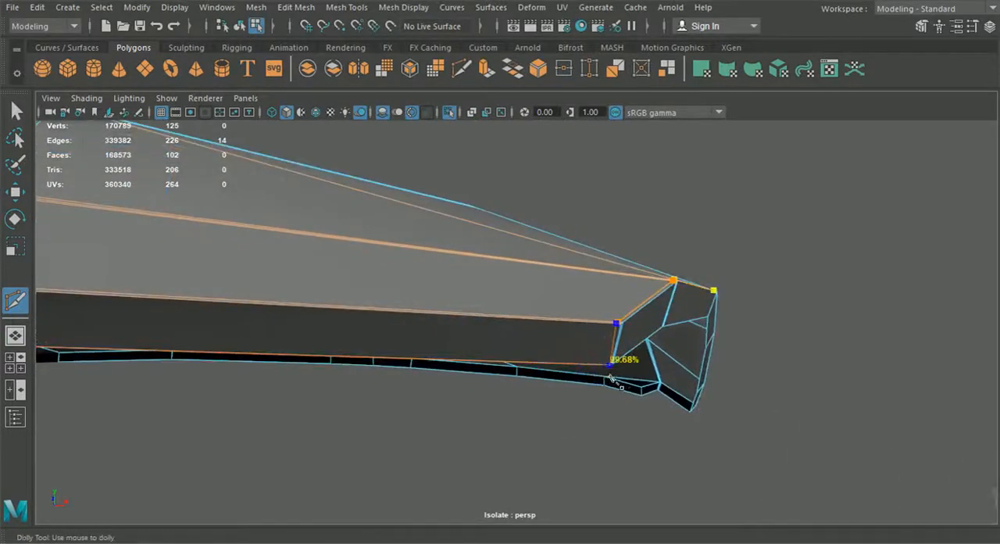
key("Return")
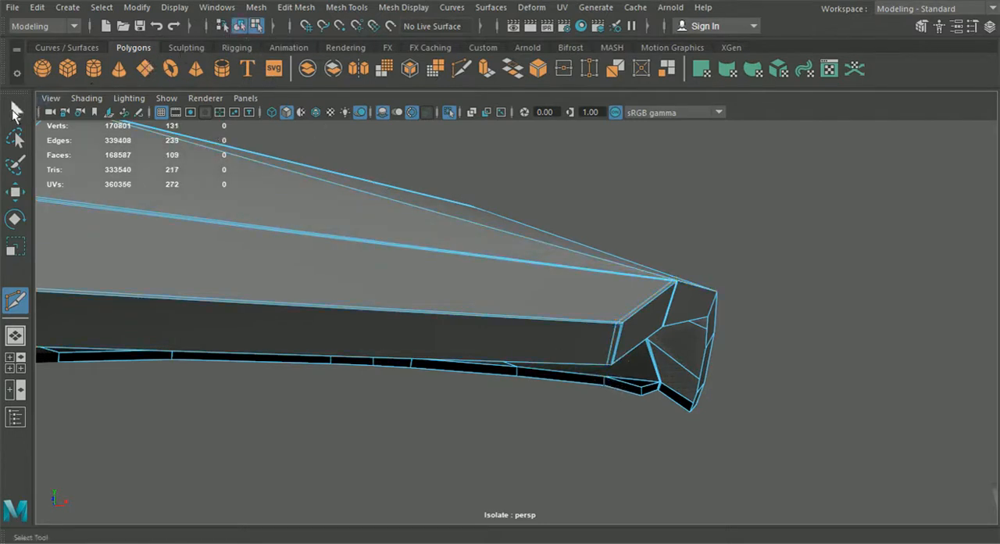
- Move the diagonal edge's end vertex beside the side rim onto the neighbouring support line vertex and merge them
left_click(242, 30)
left_click_drag(500, 257, 618, 376, "alt")
right_click_drag(618, 376, 614, 443, "alt")
right_click_drag(578, 352, 509, 111)
right_click_drag(509, 111, 532, 396, "alt")
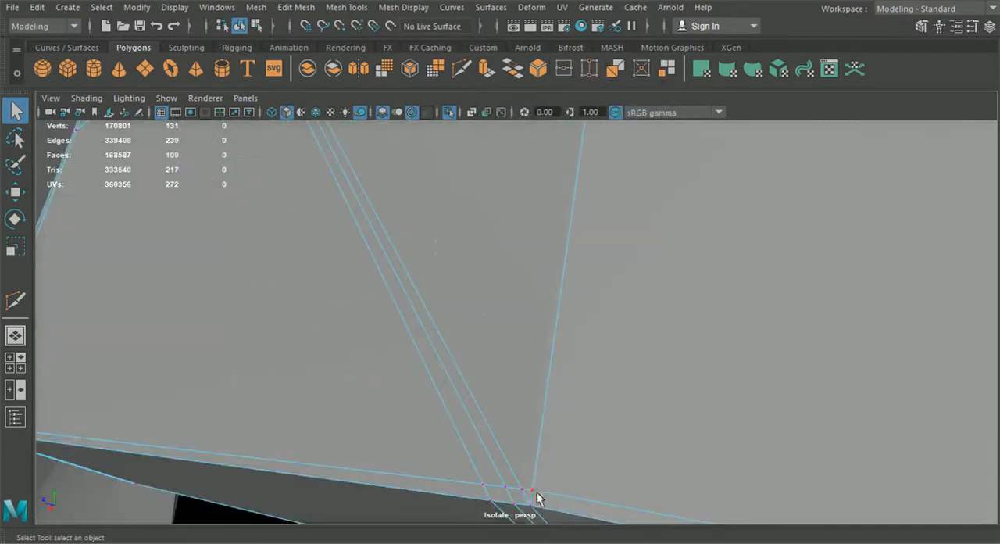
left_click(21, 192)
left_click_drag(532, 489, 519, 486)
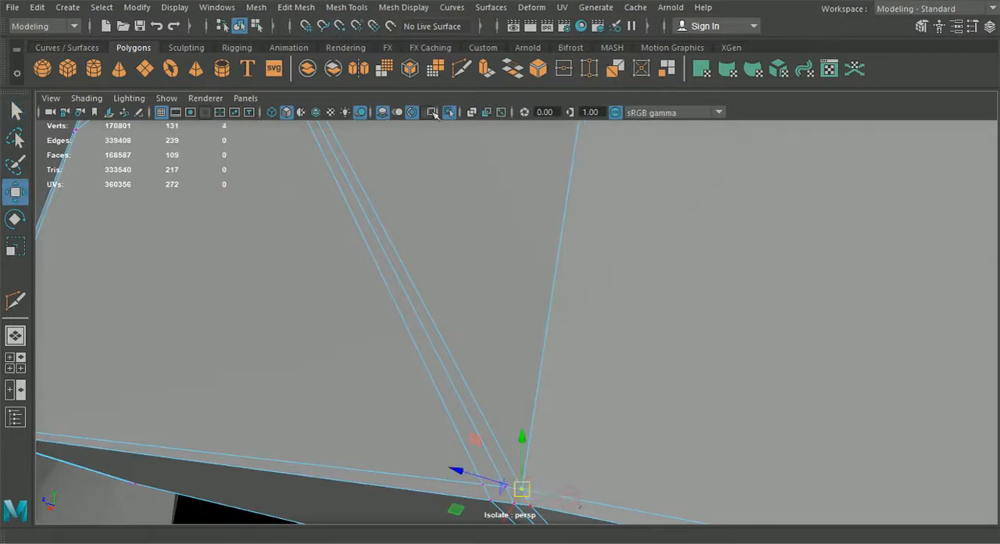
left_click(305, 7)
left_click(348, 151)
scroll(488, 280, "down", 5)
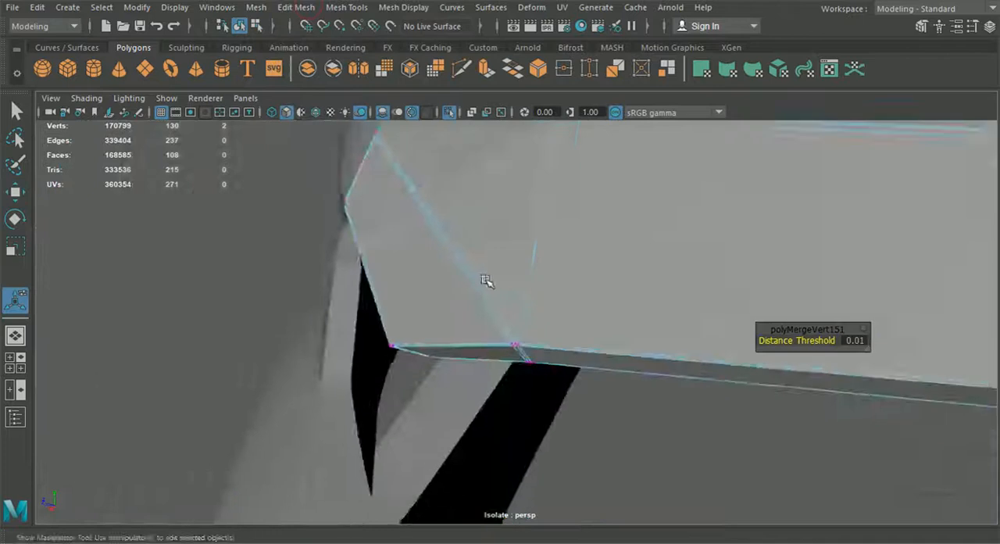
- Preview the hood smoothed and examine how its front edge follows the bumper
left_click_drag(495, 278, 376, 123, "alt")
left_click(535, 413)
left_click(458, 374)
key("3")
left_click(518, 410)
left_click_drag(518, 411, 390, 380, "alt")
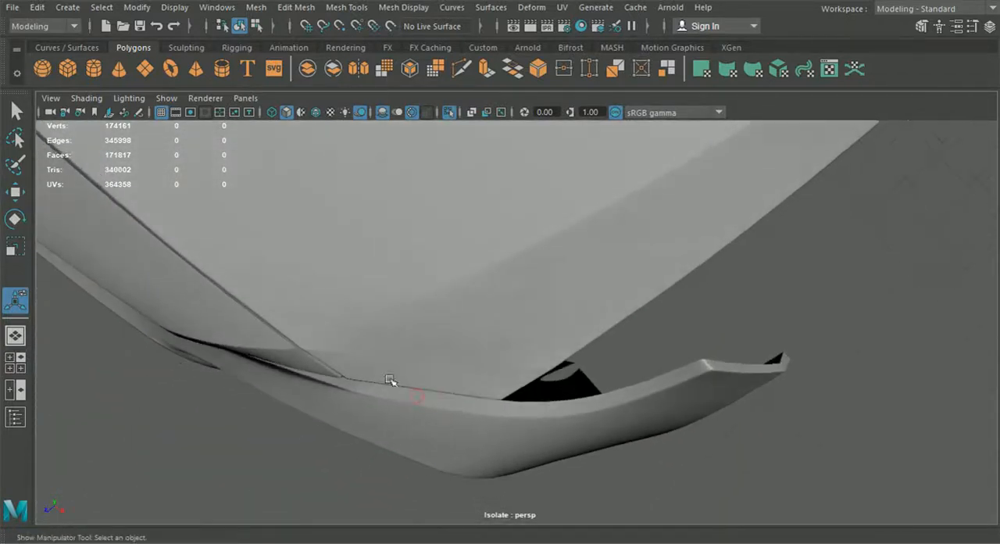
middle_click_drag(340, 367, 540, 366, "alt")
left_click(547, 399)
left_click_drag(548, 401, 380, 294, "alt")
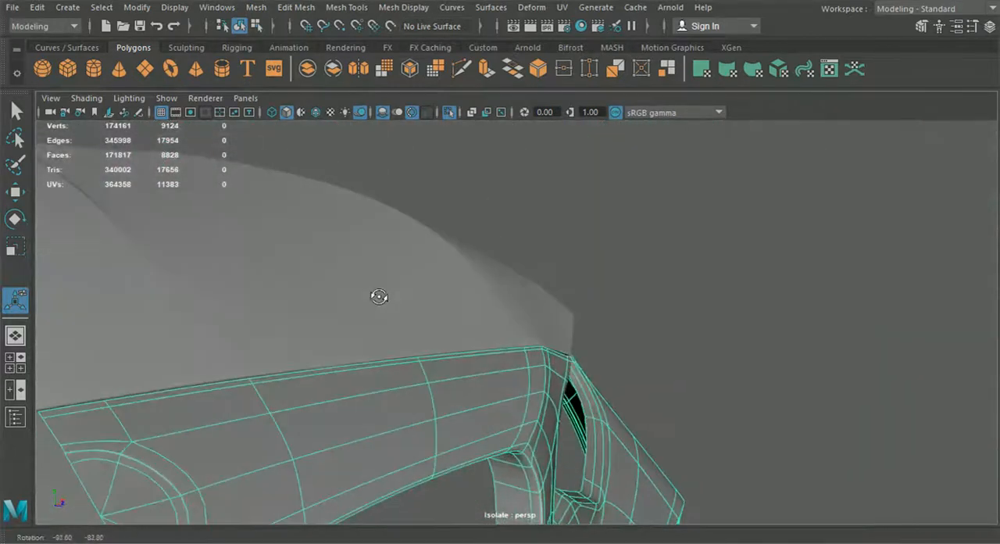
left_click_drag(478, 329, 458, 399, "alt")
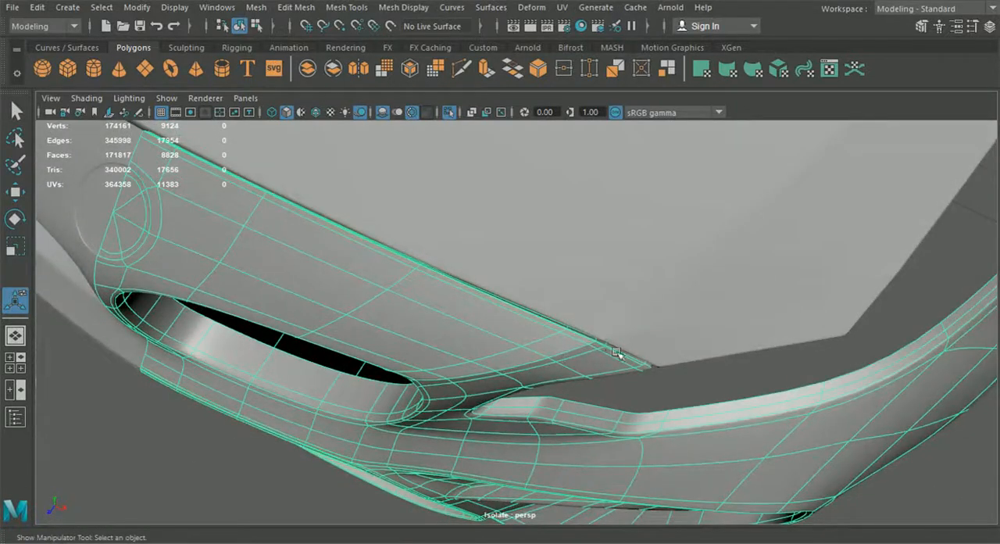
- Examine the front corner's gap to the bumper from several angles, and return the hood to the unsmoothed display
left_click_drag(723, 314, 568, 339, "alt")
left_click(698, 334)
left_click(701, 396)
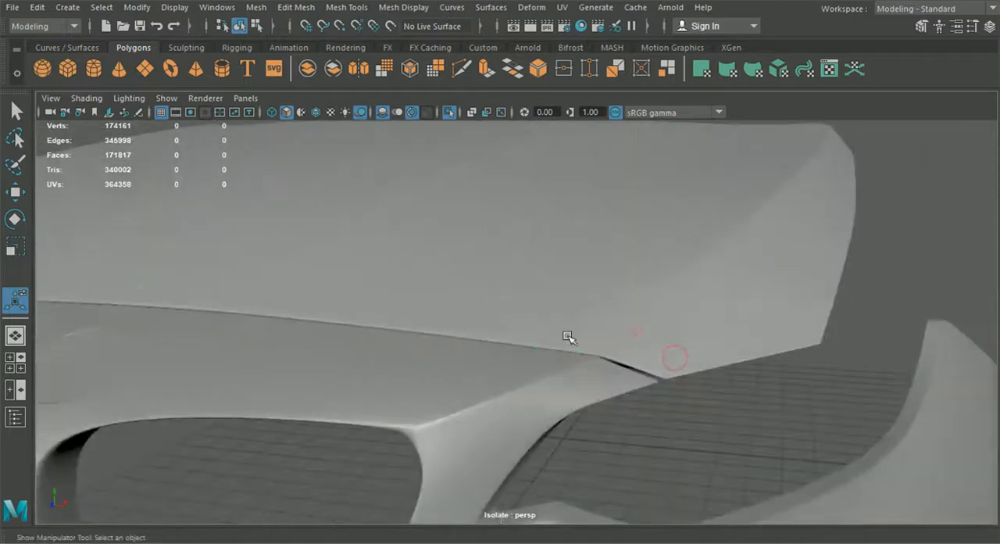
left_click(636, 328)
left_click_drag(651, 362, 579, 413, "alt")
left_click(693, 427)
middle_click_drag(613, 406, 380, 402, "alt")
right_click_drag(460, 404, 500, 387, "alt")
left_click(500, 388)
key("1")
left_click_drag(547, 408, 514, 406, "alt")
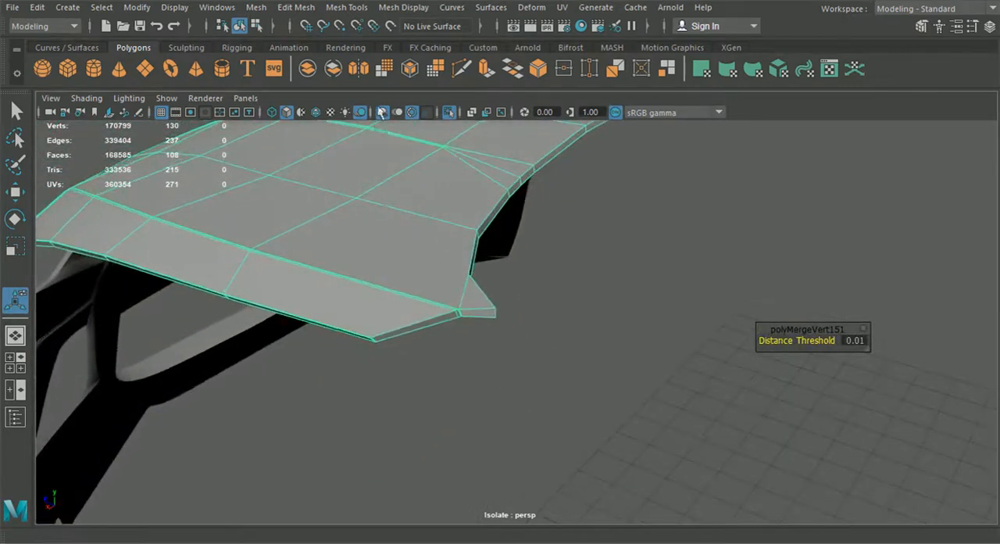
- Insert an edge loop around the hood's rim thickness, close to its upper edge
left_click(346, 7)
left_click(391, 117)
left_click_drag(409, 259, 428, 322, "alt")
left_click_drag(356, 334, 293, 340, "alt")
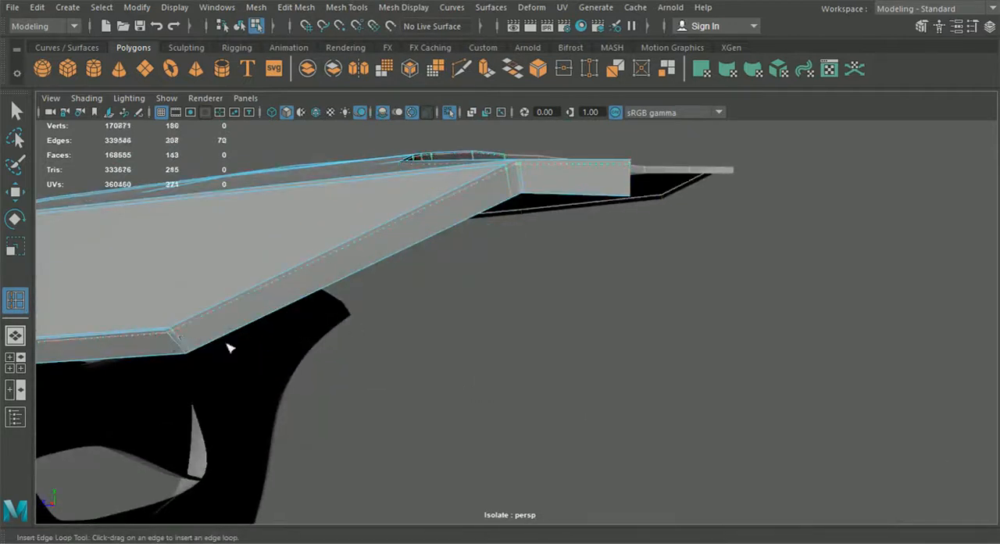
left_click_drag(229, 348, 314, 380, "alt")
middle_click_drag(315, 380, 447, 372, "alt")
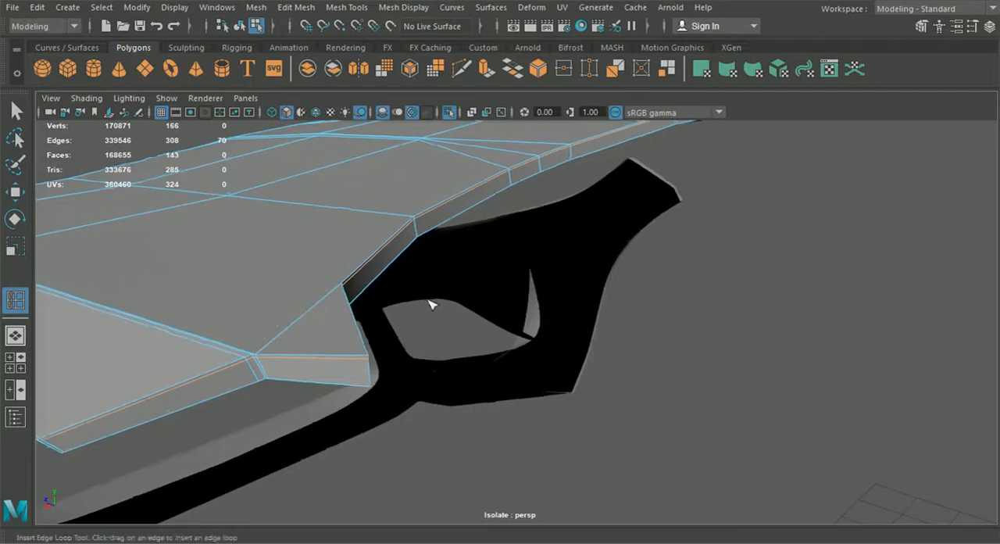
- Preview the hood smoothed to examine its rear corner and rim thickness
left_click(238, 26)
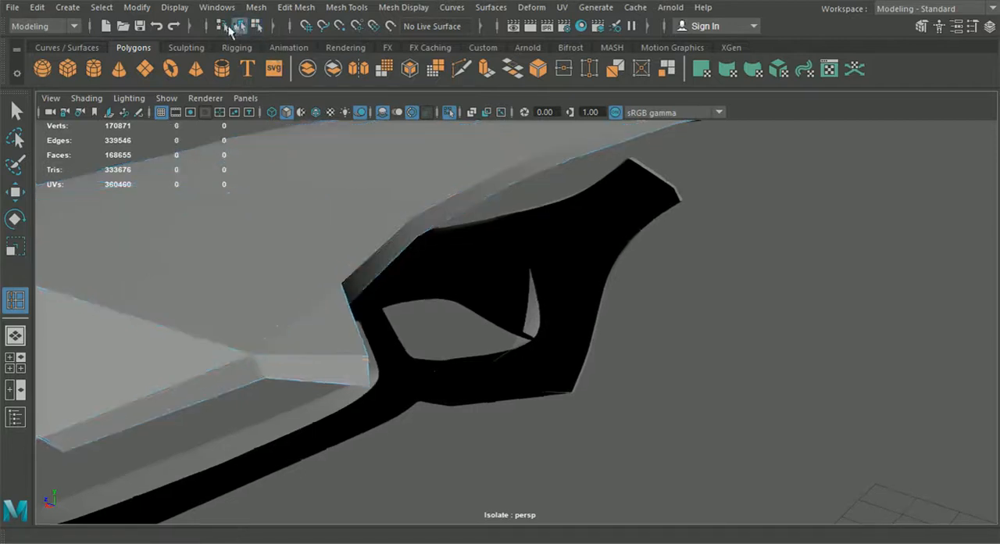
left_click(254, 234)
key("3")
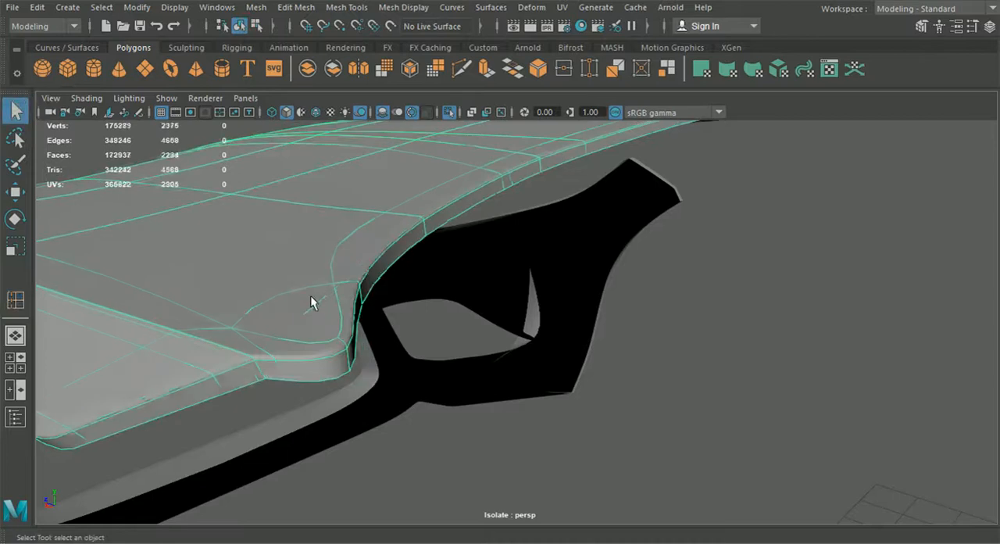
- Assign the blinn2 material to both halves of the hood through Hypershade
left_click(732, 424)
left_click_drag(732, 424, 379, 414, "alt")
scroll(605, 383, "up", 5)
middle_click_drag(378, 414, 402, 330, "alt")
left_click(581, 25)
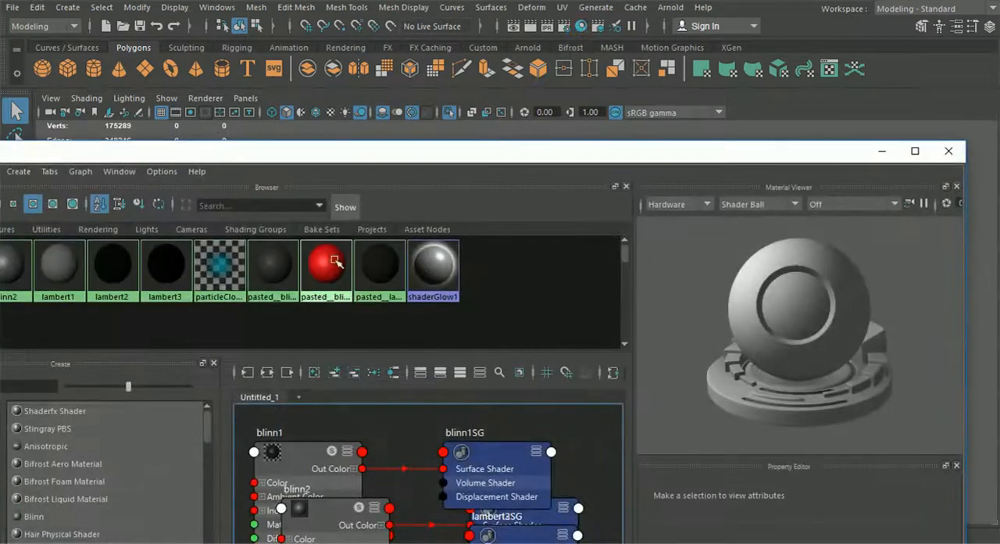
left_click_drag(334, 160, 713, 295)
left_click(459, 248)
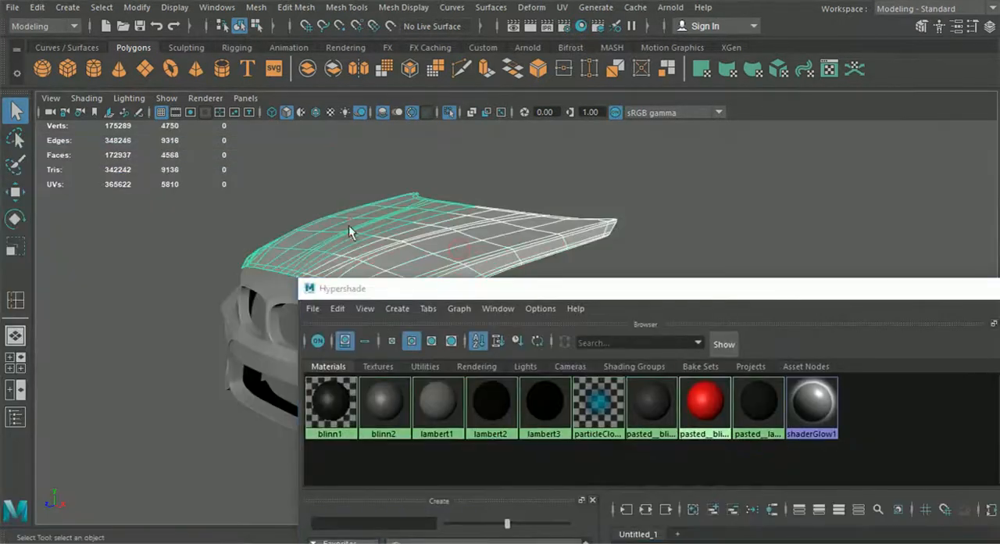
right_click_drag(383, 398, 386, 282)
left_click_drag(595, 285, 595, 318)
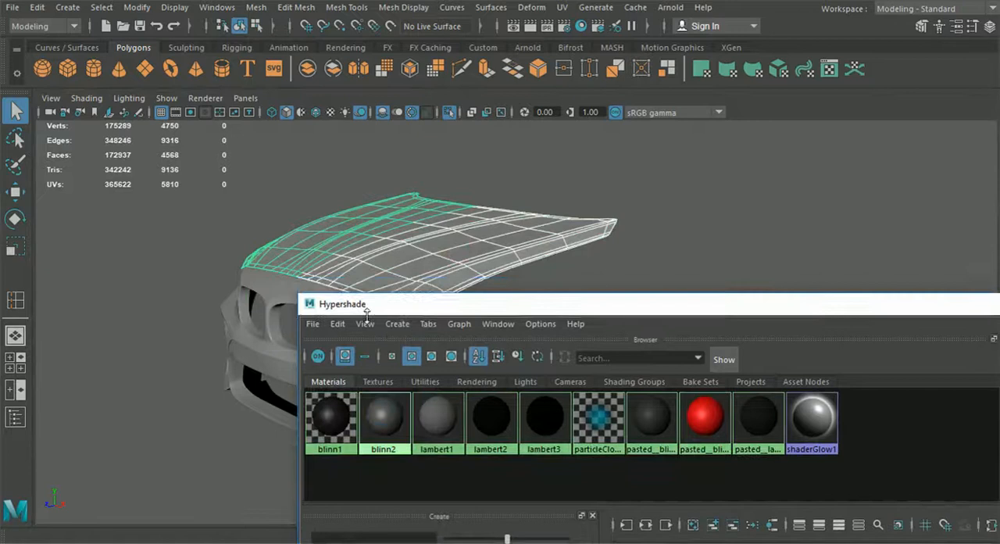
left_click_drag(685, 323, 292, 289)
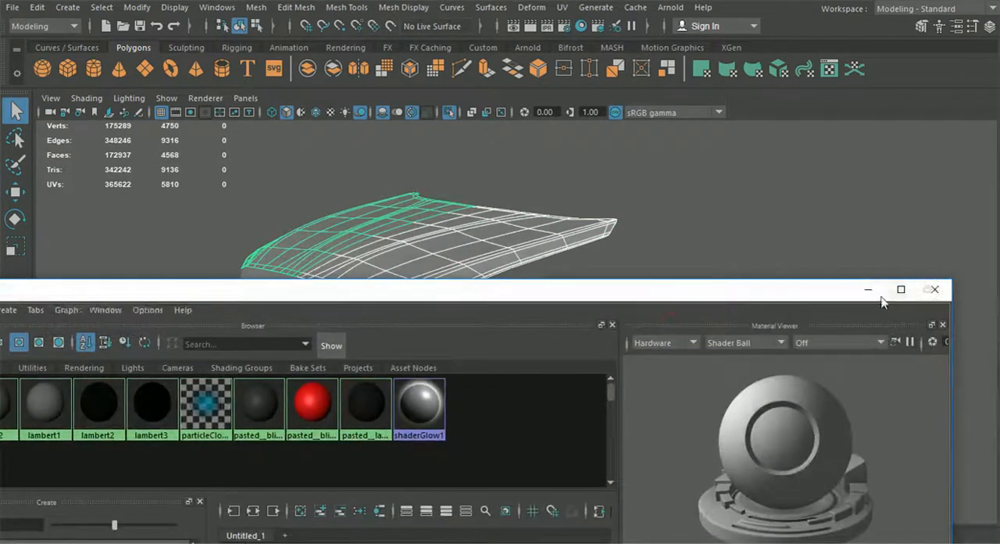
left_click(934, 291)
- Slightly shift a vertex beside the crease near the hood's front corner
left_click(683, 305)
left_click_drag(682, 306, 522, 422, "alt")
middle_click_drag(523, 422, 618, 311, "alt")
scroll(596, 338, "up", 3)
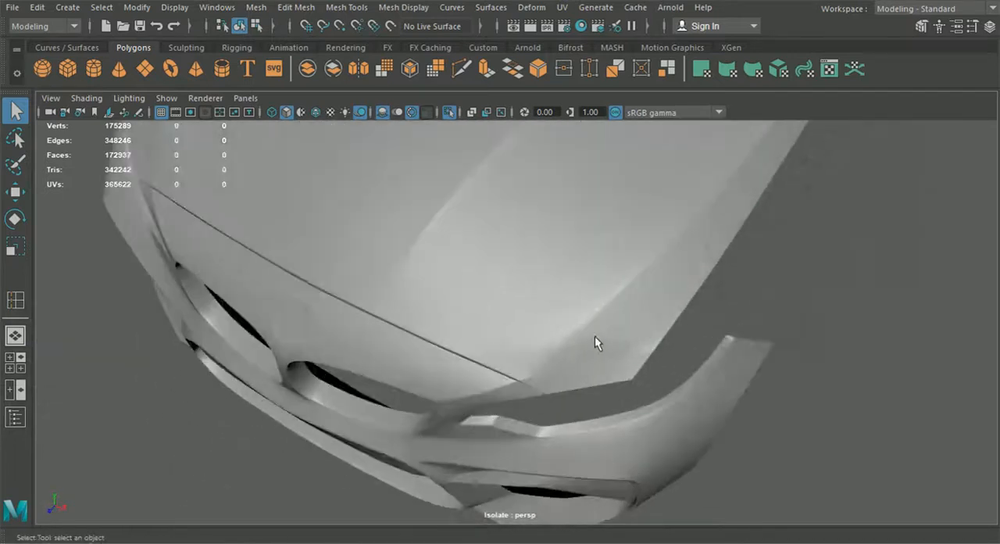
left_click_drag(594, 335, 558, 328, "alt")
scroll(558, 328, "up", 3)
left_click(559, 327)
right_click_drag(566, 304, 511, 135)
scroll(482, 378, "up", 3)
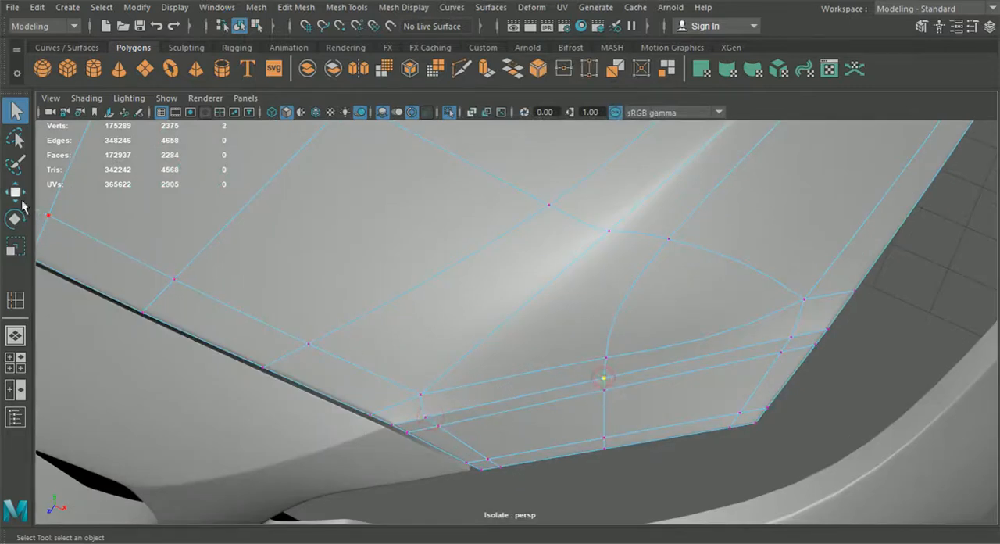
left_click(15, 191)
left_click_drag(667, 410, 669, 412)
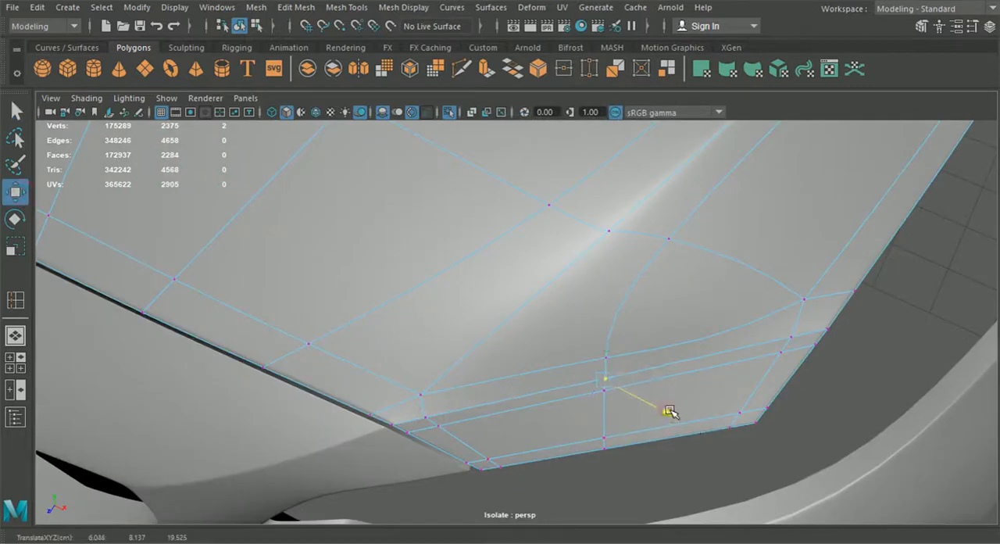
left_click(792, 344)
left_click_drag(798, 382, 816, 380)
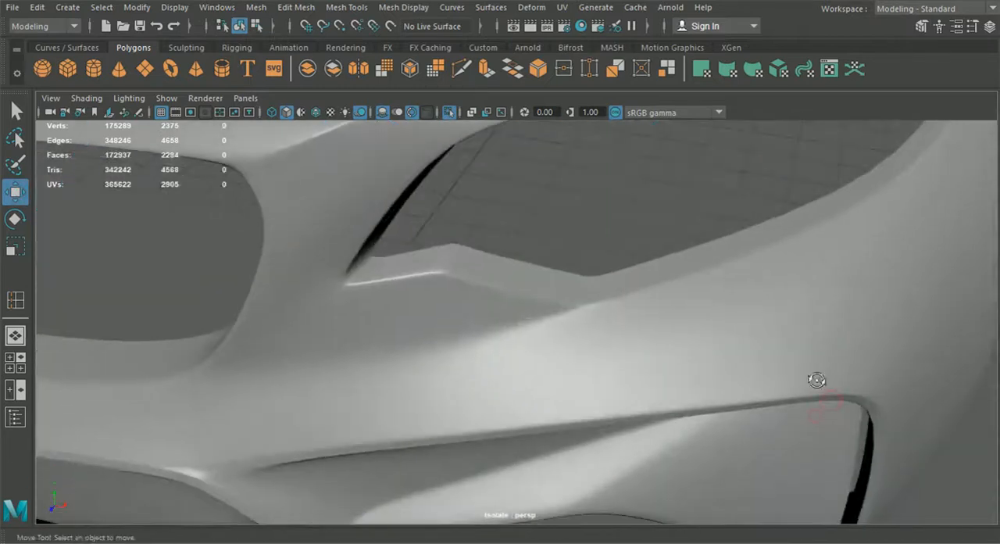
- Bring the whole car back into view and mirror the front fender to the opposite side with Duplicate Special
left_click_drag(535, 187, 554, 362, "alt")
scroll(750, 376, "down", 5)
left_click_drag(693, 368, 574, 270, "alt")
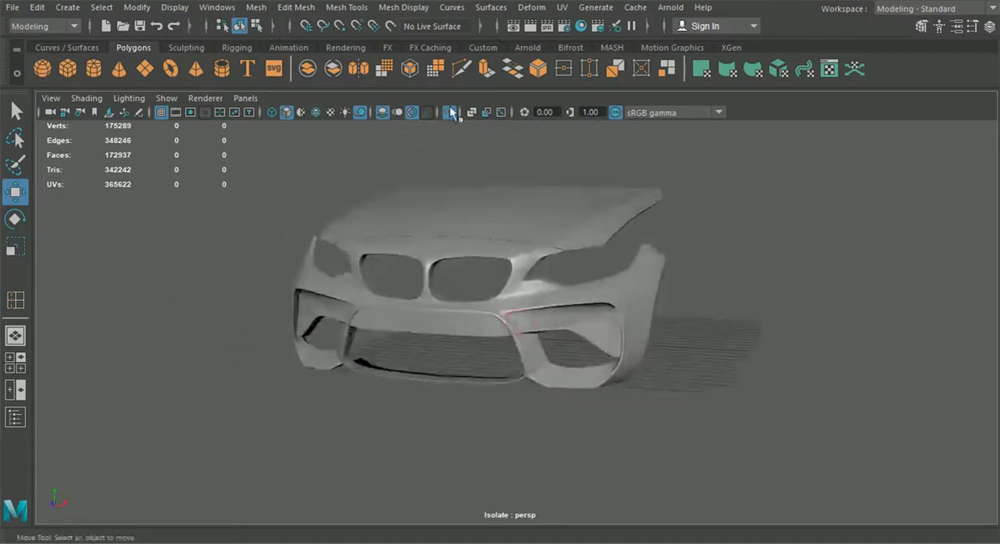
left_click(450, 113)
left_click_drag(491, 236, 520, 289, "alt")
left_click(786, 181)
mouse_move(815, 237)
left_mouse_down("alt")
mouse_move(754, 228)
mouse_move(817, 227)
mouse_move(811, 239)
left_mouse_up("alt")
left_click(522, 303)
left_click_drag(522, 303, 474, 301, "alt")
left_click_drag(493, 346, 599, 348, "alt")
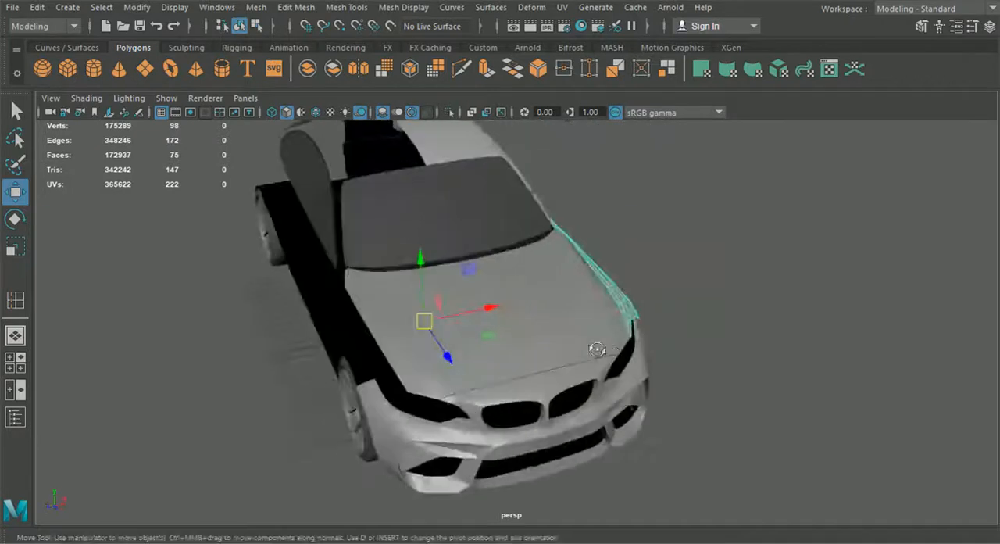
left_click(37, 7)
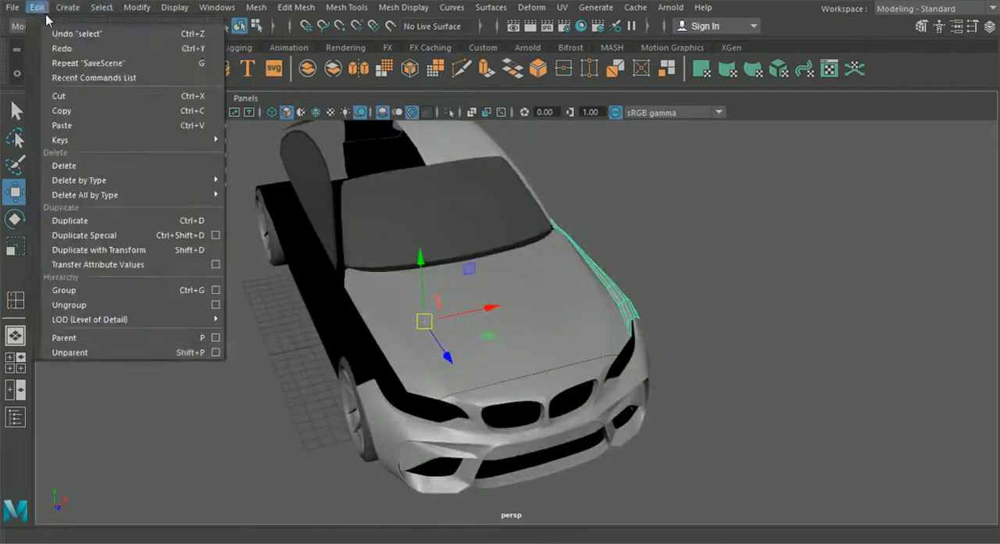
left_click(130, 236)
- Isolate the hood, front bumper and both front fenders
left_click_drag(124, 230, 558, 307, "alt")
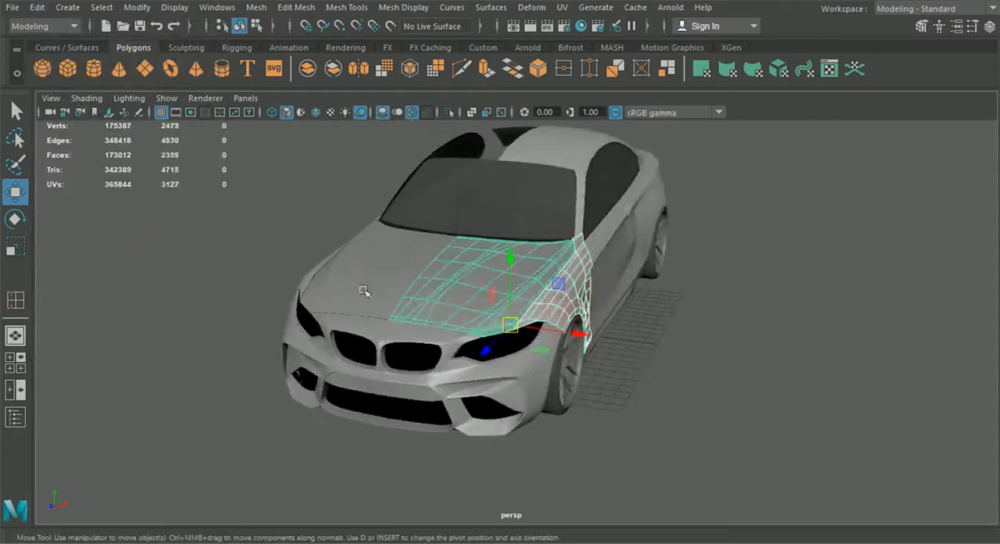
left_click_drag(354, 357, 374, 321, "alt")
left_click_drag(512, 379, 395, 346, "alt")
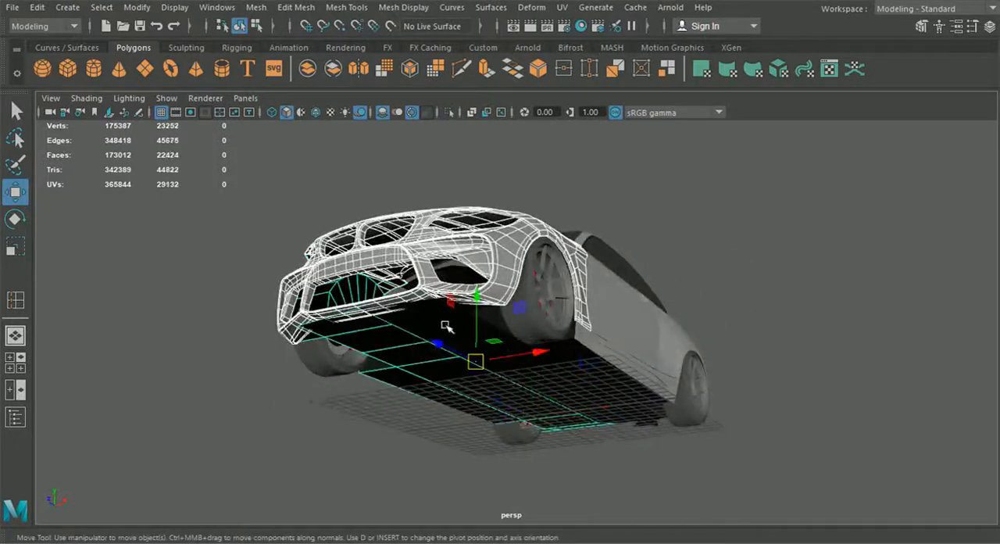
left_click_drag(450, 336, 461, 336, "alt")
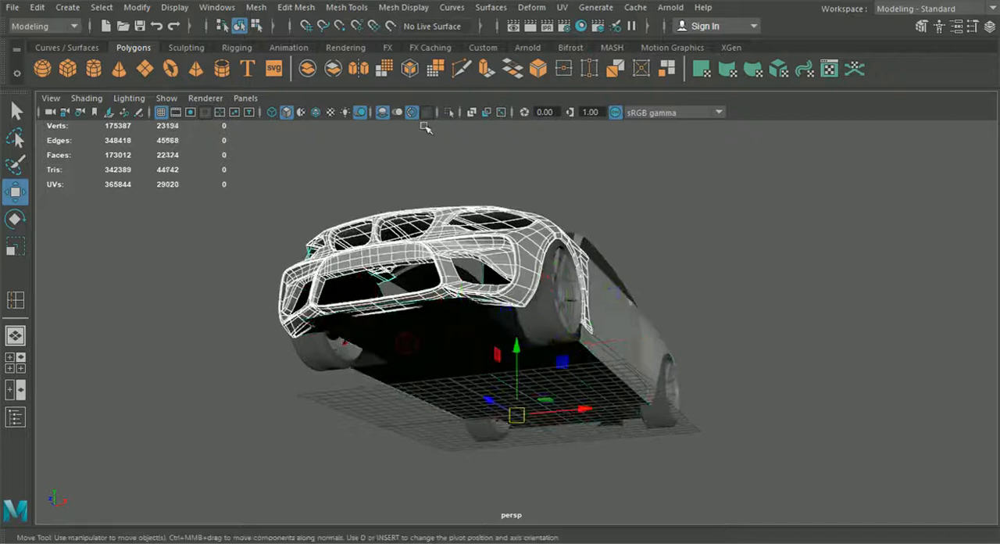
left_click(447, 115)
- Examine how the front fender lines up with the hood and bumper from several angles
left_click_drag(628, 259, 482, 314, "alt")
left_click(663, 307)
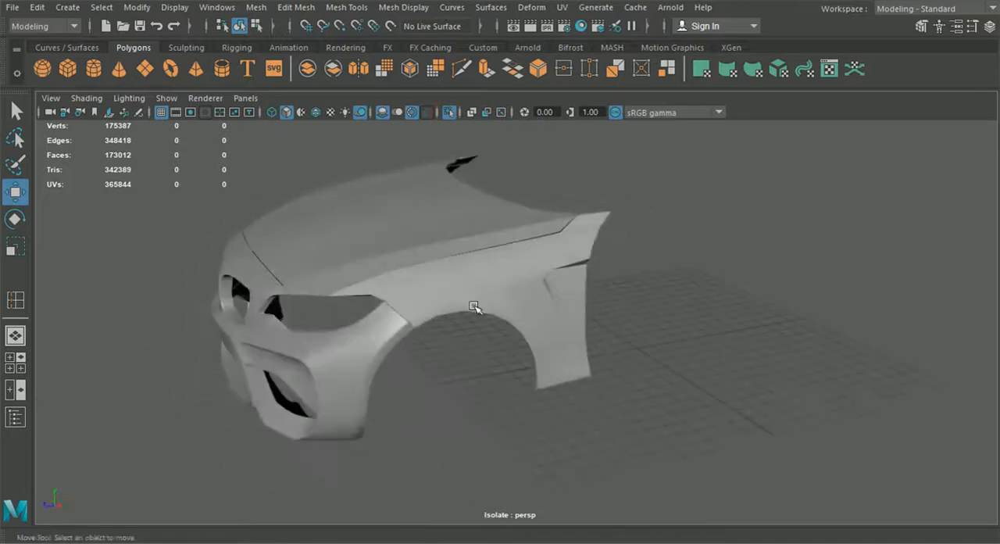
left_click_drag(476, 352, 425, 315, "alt")
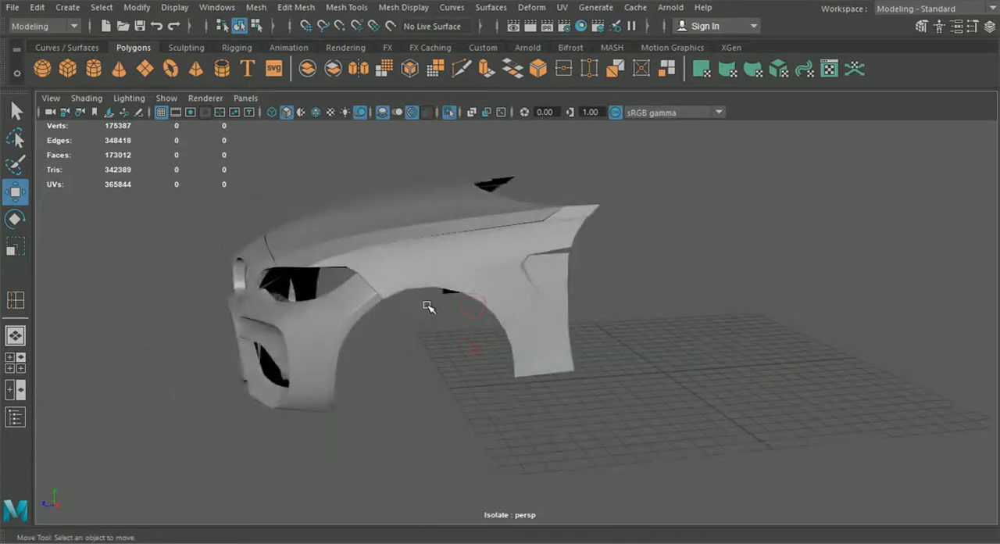
left_click_drag(429, 306, 459, 284, "alt")
left_click(460, 283)
left_click_drag(489, 244, 428, 215, "alt")
left_click(449, 377)
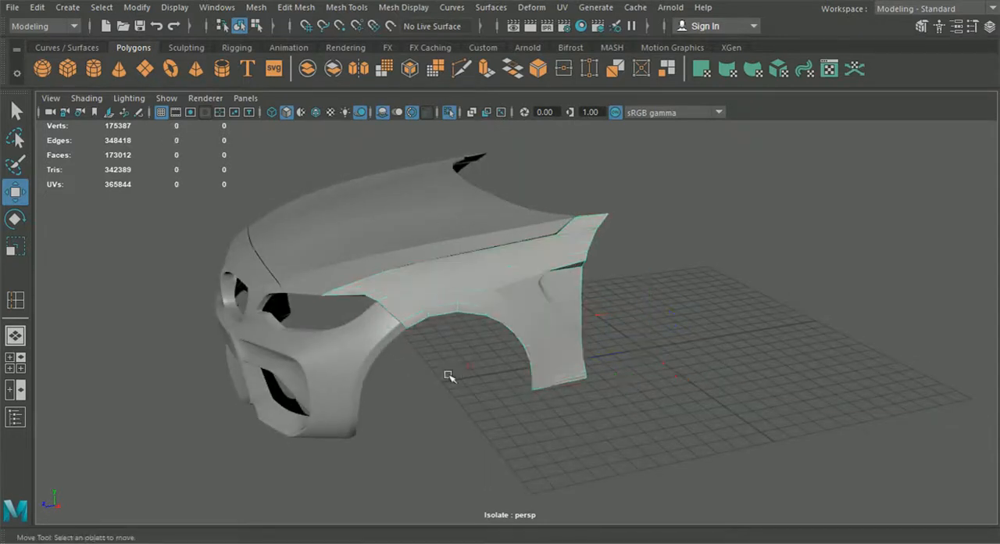
left_click_drag(446, 380, 463, 302, "alt")
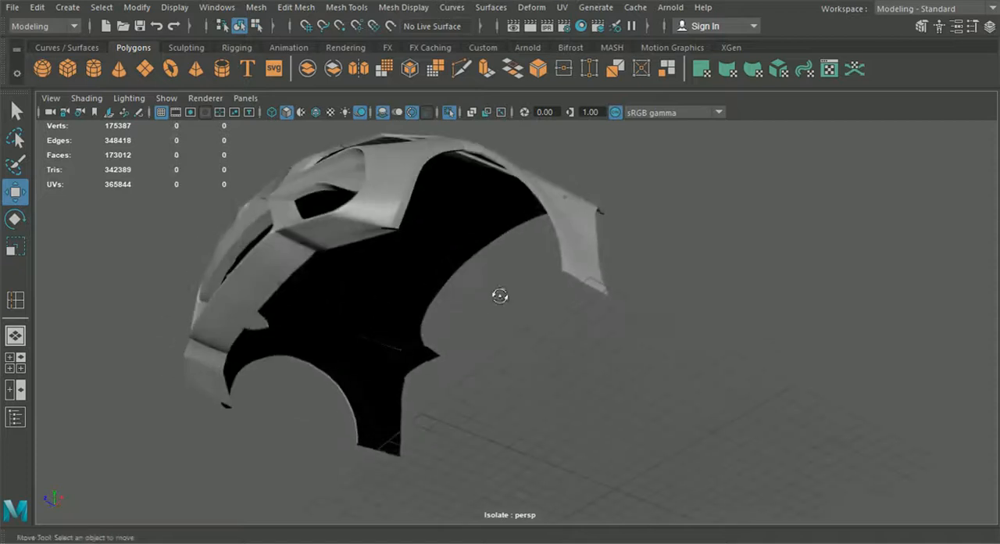
- Extrude the front fender's border edges along its bottom and rear side inward to form a rim
left_click(578, 249)
right_click_drag(575, 243, 572, 82)
middle_click_drag(562, 166, 529, 196, "alt")
right_click_drag(528, 196, 541, 228, "alt")
middle_click_drag(541, 228, 529, 222, "alt")
scroll(539, 239, "up", 3)
left_click_drag(551, 267, 575, 261, "alt")
left_click(582, 260)
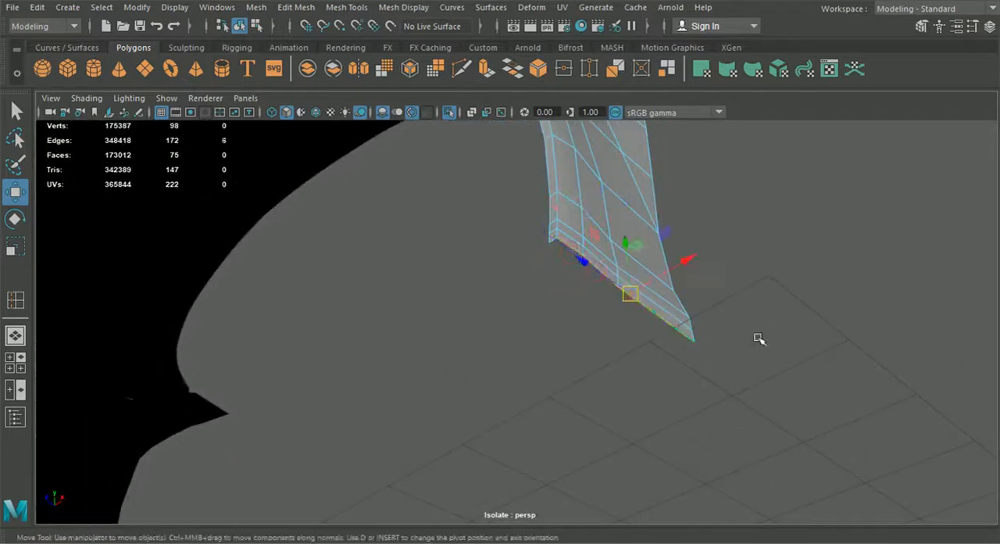
left_click(694, 322, "shift")
left_click_drag(694, 323, 568, 382, "alt")
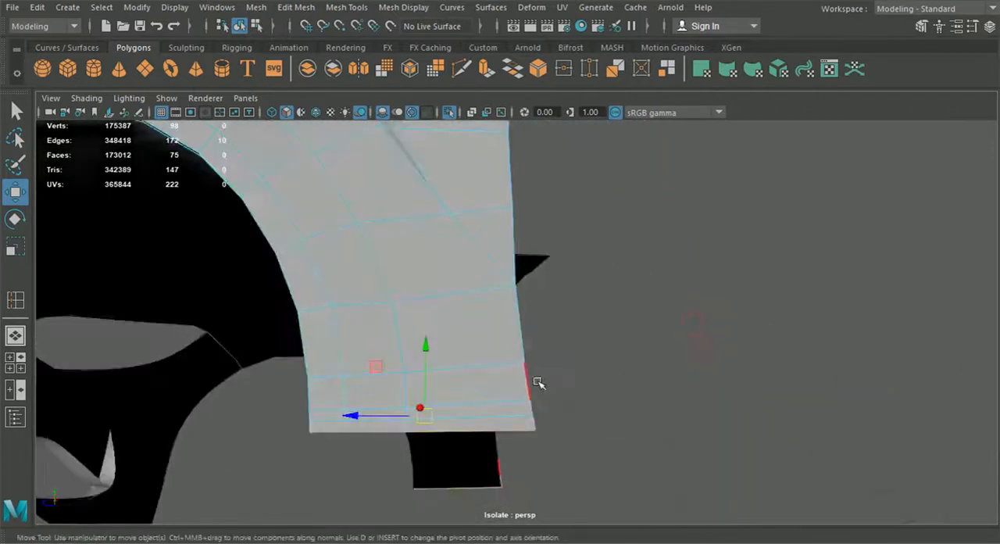
left_click(509, 192, "shift")
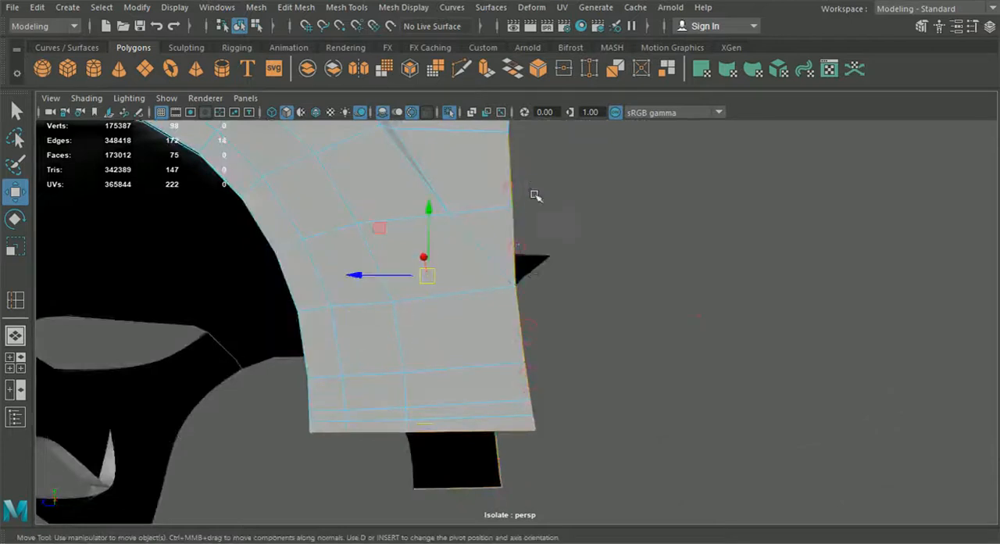
left_click_drag(536, 196, 445, 238, "alt")
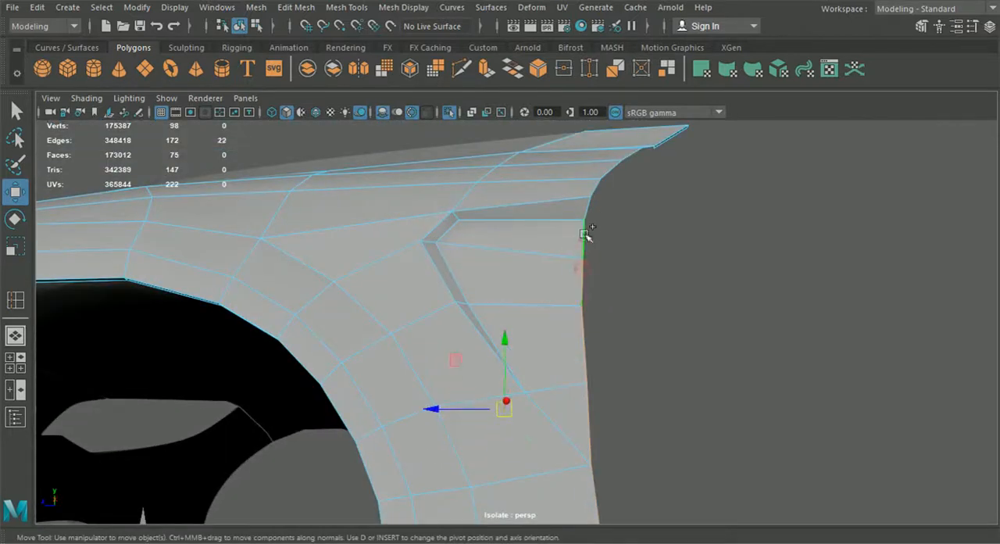
left_click_drag(589, 215, 546, 266, "alt")
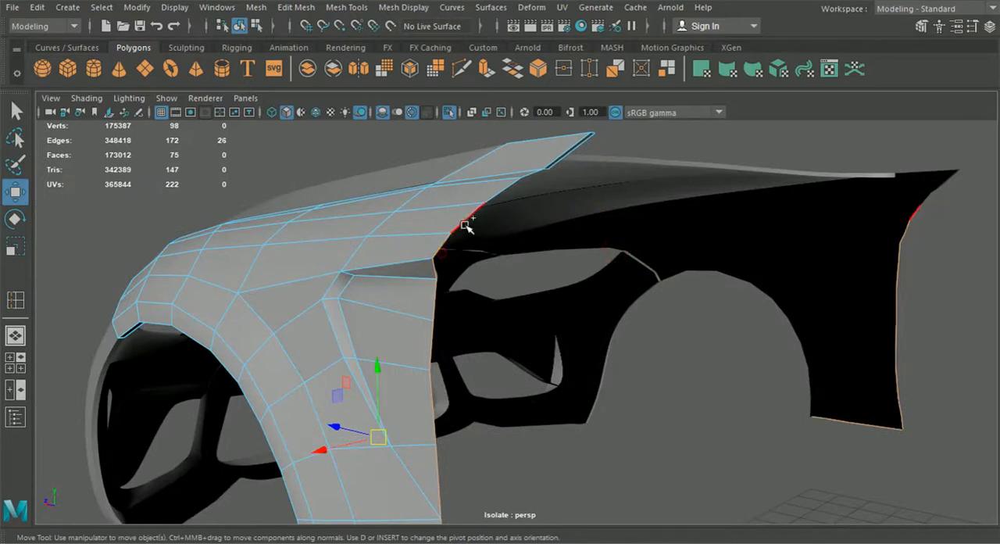
left_click_drag(558, 225, 536, 367, "alt")
key("ctrl+e")
middle_click_drag(536, 368, 528, 325, "alt")
left_click(450, 400)
left_click_drag(454, 402, 695, 397, "alt")
- Merge the overlapping rim vertices near the fender's rear upper corner
left_click_drag(676, 320, 436, 385)
middle_click_drag(436, 384, 464, 381, "alt")
right_click_drag(467, 220, 404, 120)
left_click_drag(404, 121, 441, 279, "alt")
right_click_drag(508, 247, 639, 378, "alt")
left_click_drag(639, 379, 661, 390, "alt")
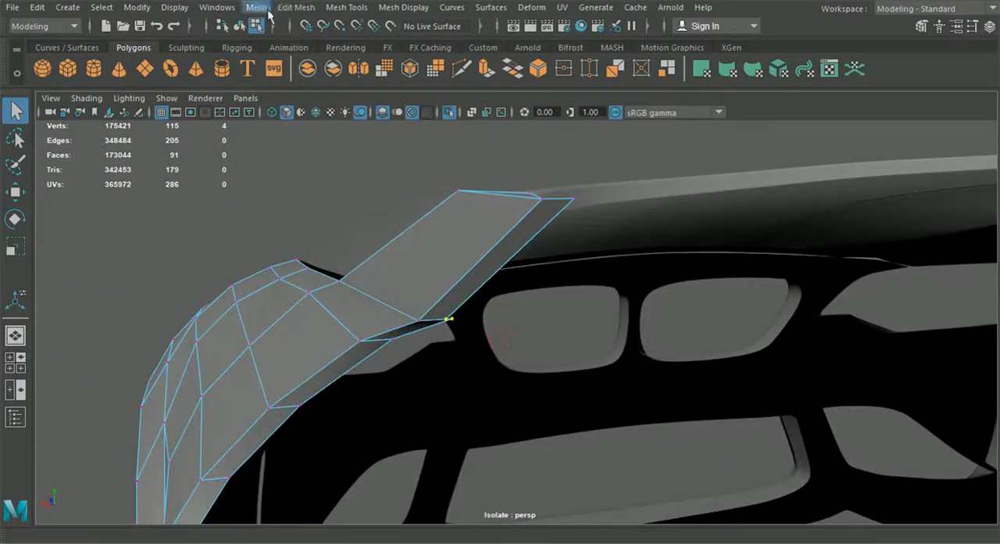
left_click(296, 7)
left_click(324, 146)
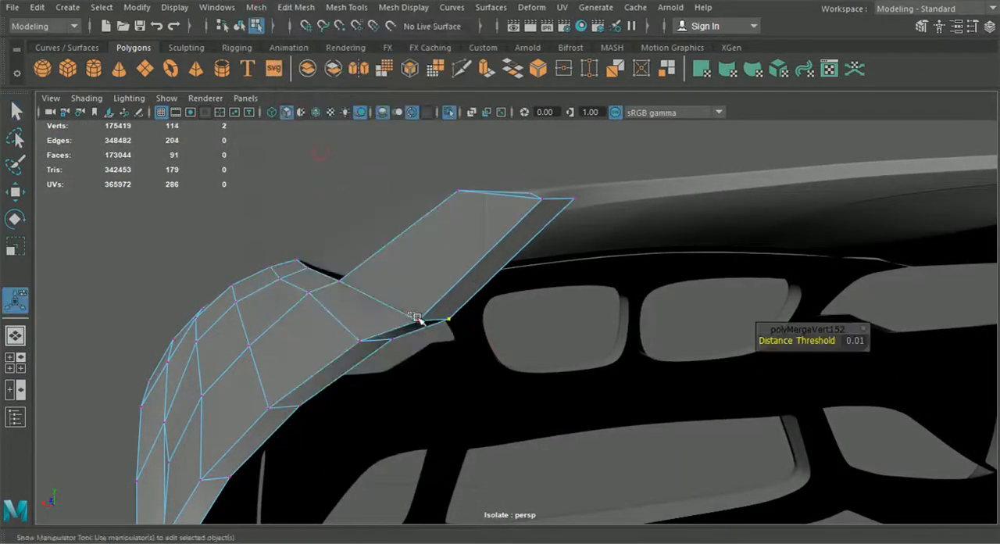
left_click_drag(407, 314, 432, 336)
key("g")
left_click_drag(329, 262, 360, 300)
key("g")
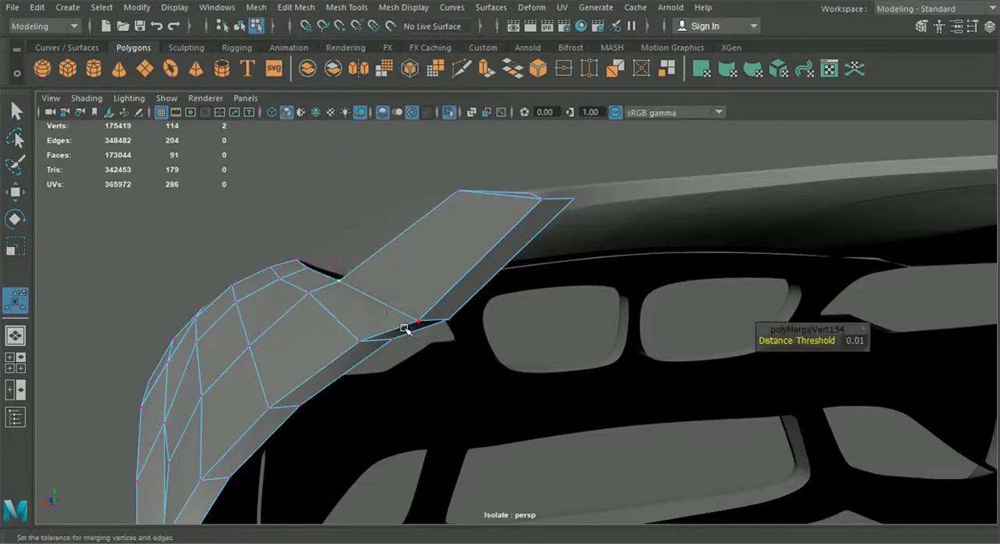
- Reposition the inner rim vertices along the fender's rear upper edge
left_click_drag(451, 277, 460, 290, "alt")
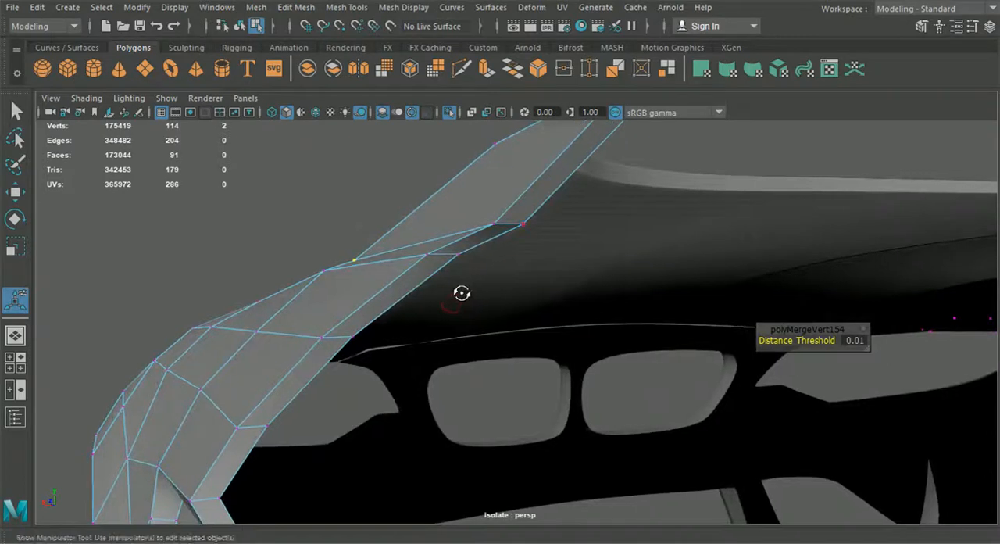
left_click(521, 235)
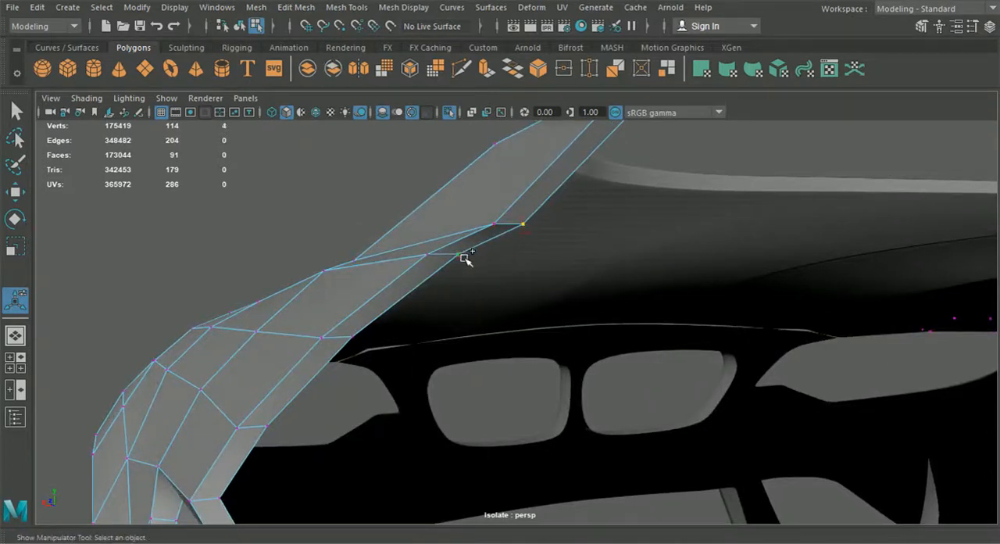
left_click(463, 255, "shift")
left_click_drag(465, 258, 457, 288, "alt")
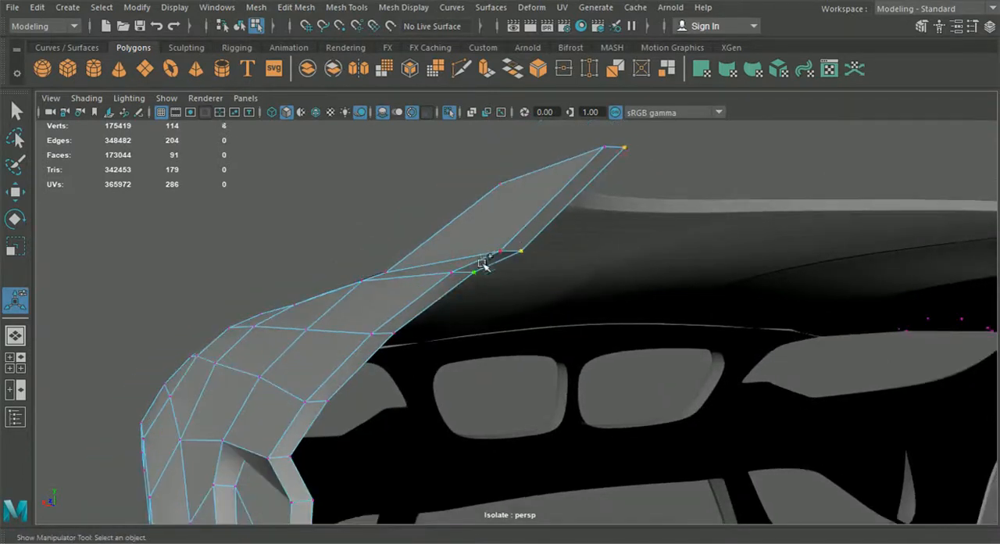
left_click(25, 192)
left_click_drag(434, 250, 428, 251)
left_click_drag(492, 186, 492, 188)
- Return the fender to the unsmoothed display and isolate it for work on its pointed corner
left_click(346, 256)
left_click_drag(347, 256, 547, 296, "alt")
scroll(544, 317, "up", 5)
left_click(550, 297)
key("1")
scroll(560, 307, "up", 4)
left_click_drag(550, 316, 451, 329, "alt")
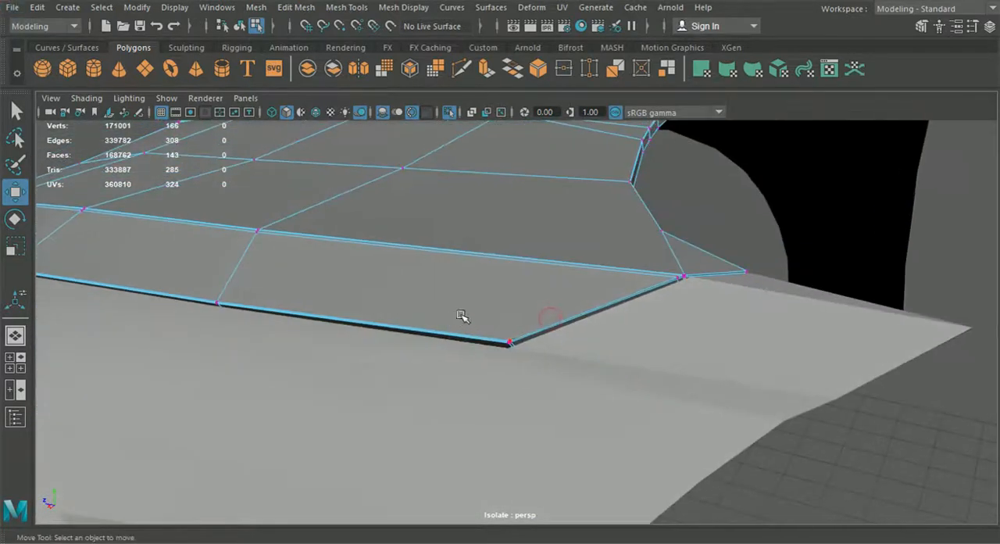
scroll(503, 323, "up", 5)
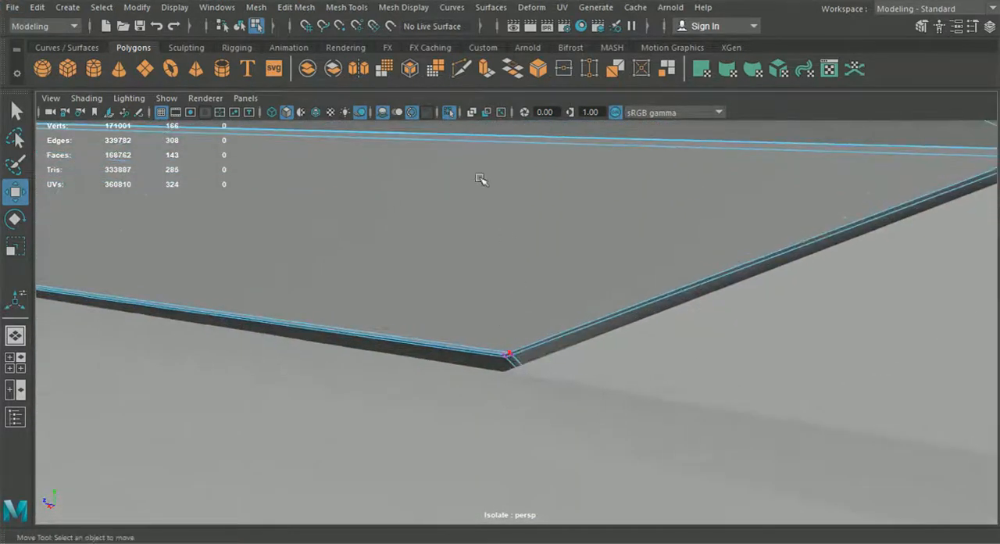
left_click(240, 25)
left_click(450, 112)
right_click_drag(503, 110, 487, 71)
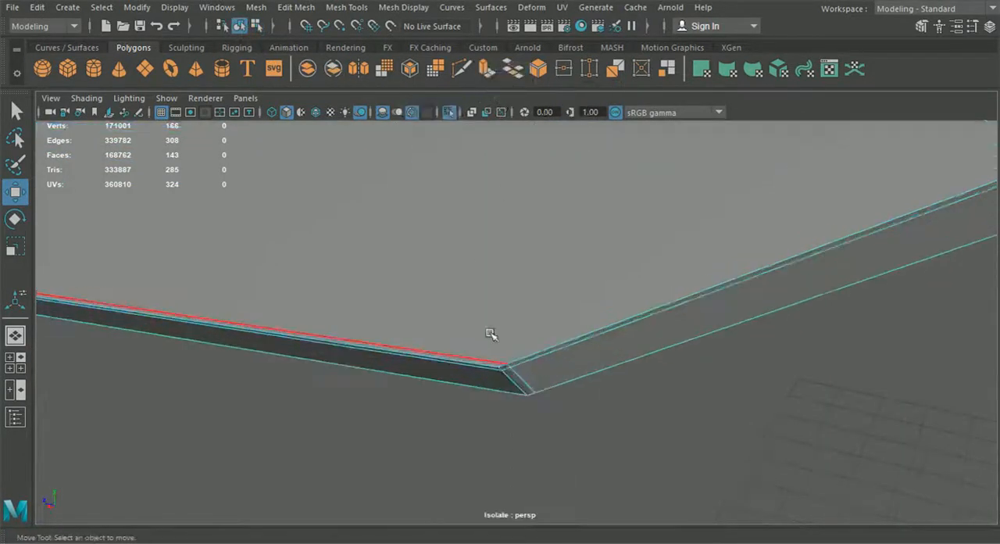
- Delete the surplus supporting edges around the pointed corner of the fender's upper strip
left_click(530, 388)
key("Delete")
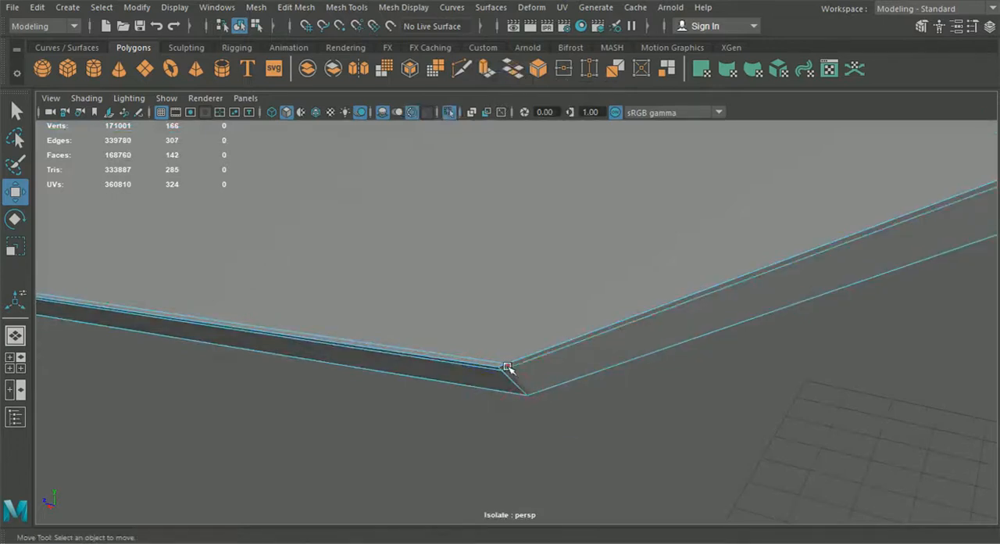
left_click(508, 366)
key("Delete")
right_click_drag(539, 353, 458, 78)
left_click(519, 369)
key("Delete")
left_click(413, 351)
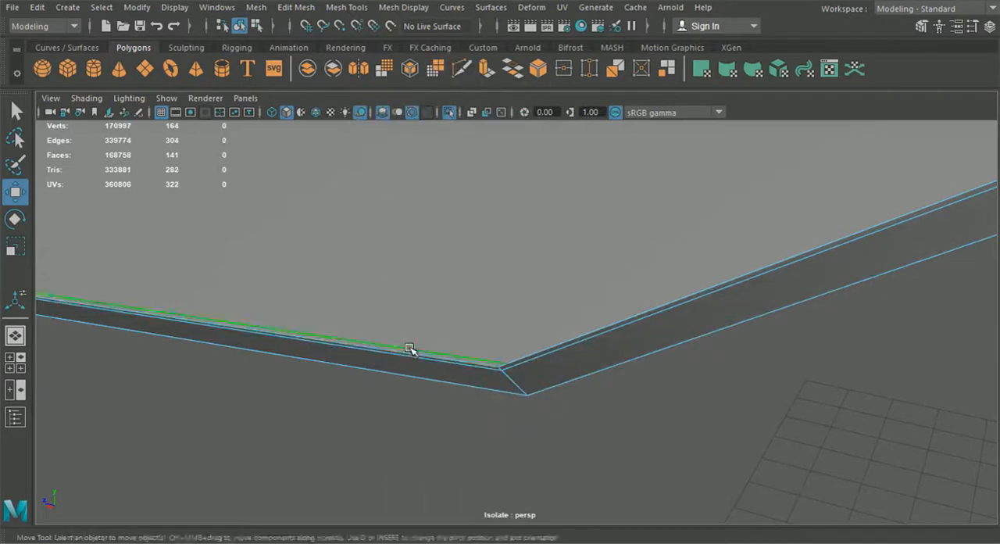
key("Delete")
- Insert an edge loop along the fender's upper strip, starting from its slanted end edge
left_click(303, 9)
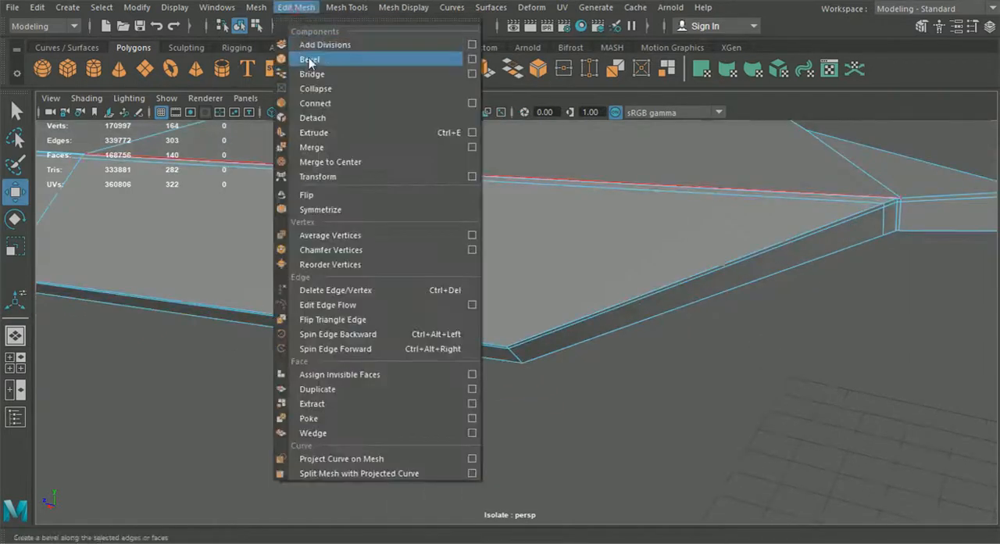
left_click(344, 9)
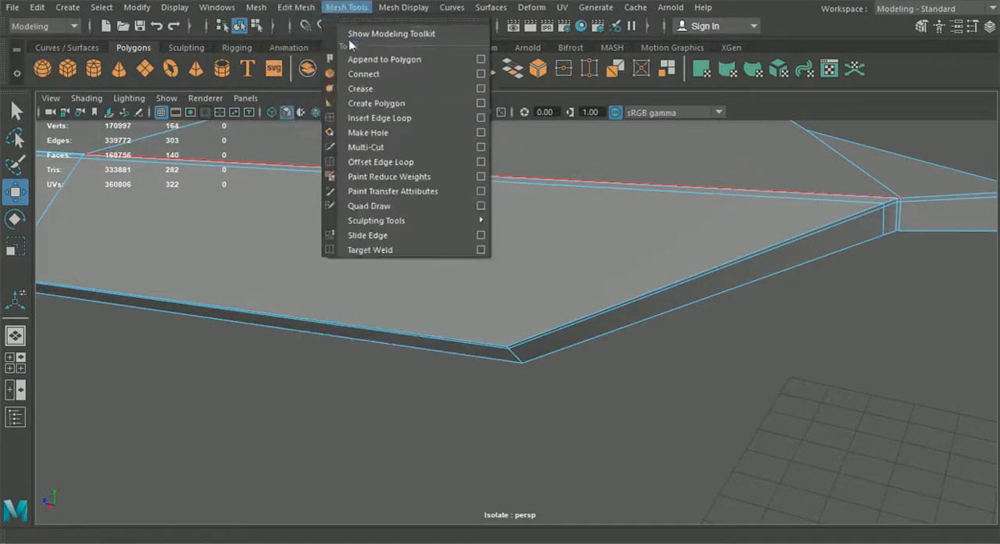
left_click(379, 118)
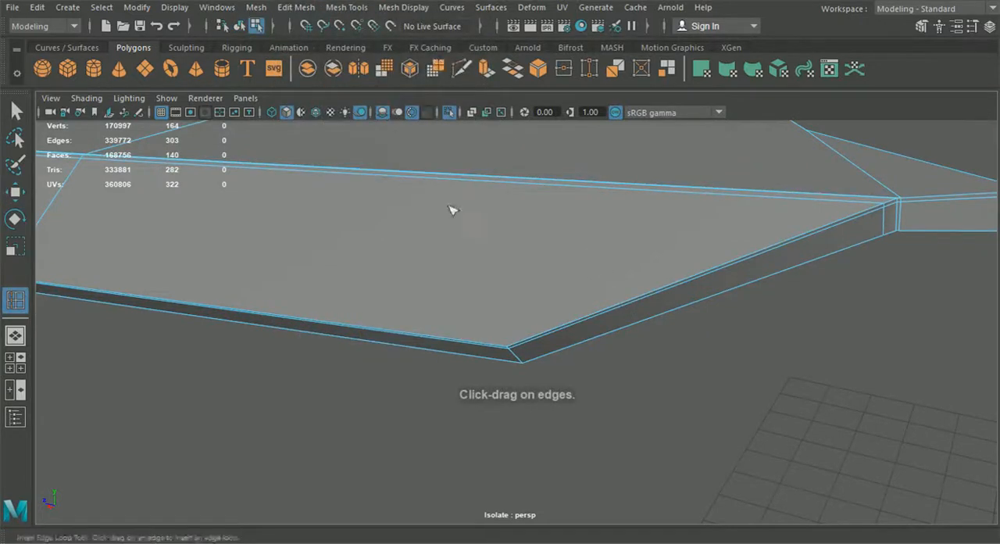
left_click_drag(446, 200, 473, 223, "alt")
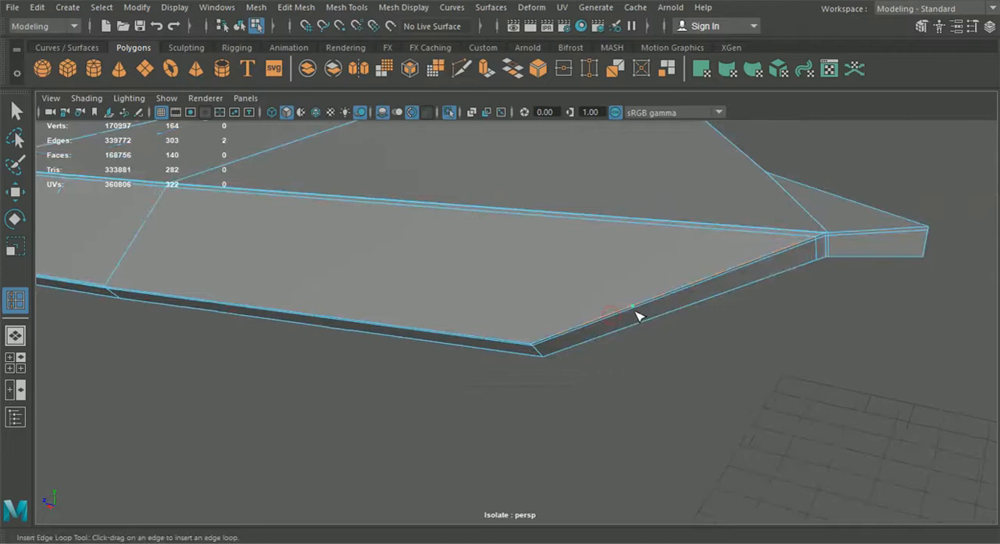
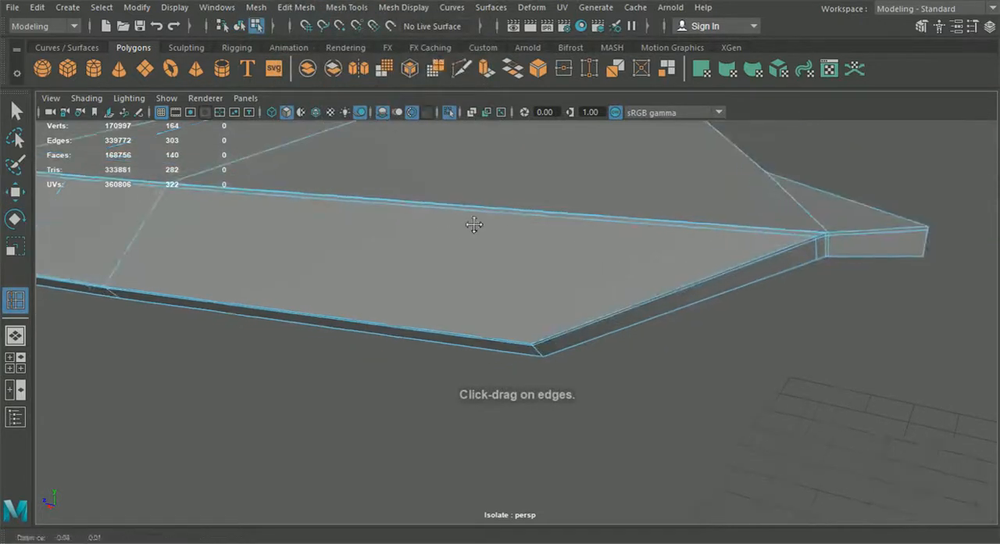
- Insert an edge loop across the slanted rim face of the panel's end, close to its lower corner
left_click(649, 324)
key("ctrl+z")
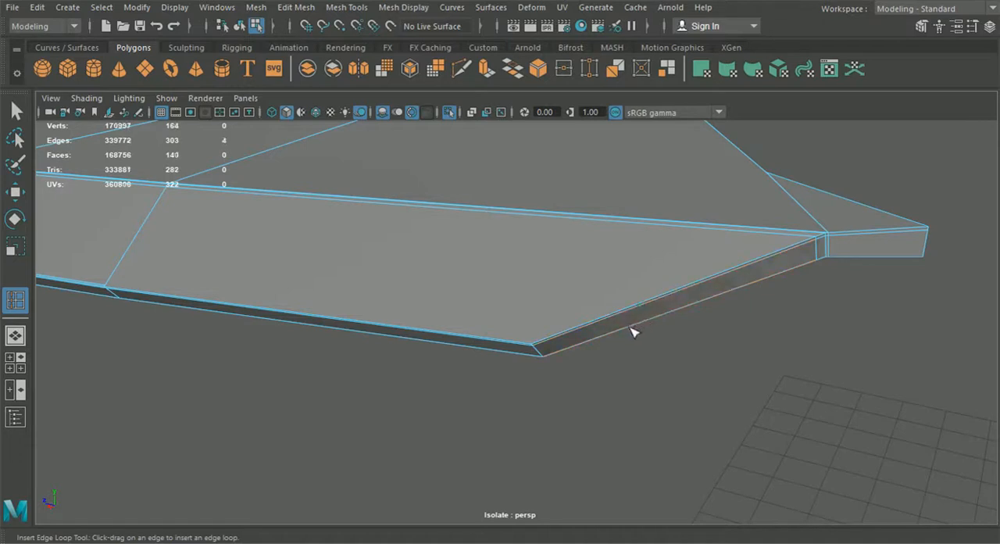
left_click(612, 337)
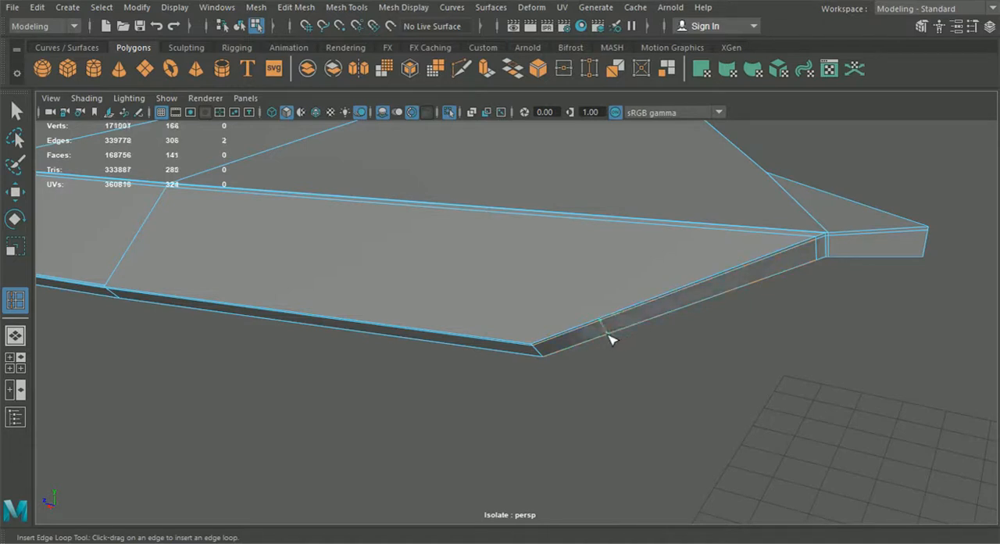
- Cut an edge across the side strip from the new loop's upper point to the lower end of the neighbouring cross edge
left_click(457, 68)
right_click_drag(475, 154, 561, 304, "alt")
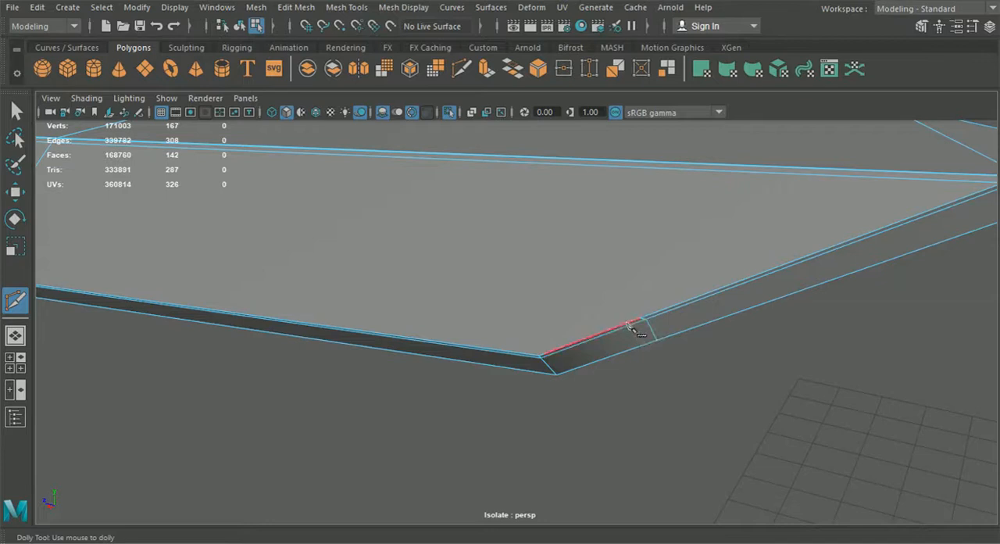
middle_click_drag(283, 292, 603, 329, "alt")
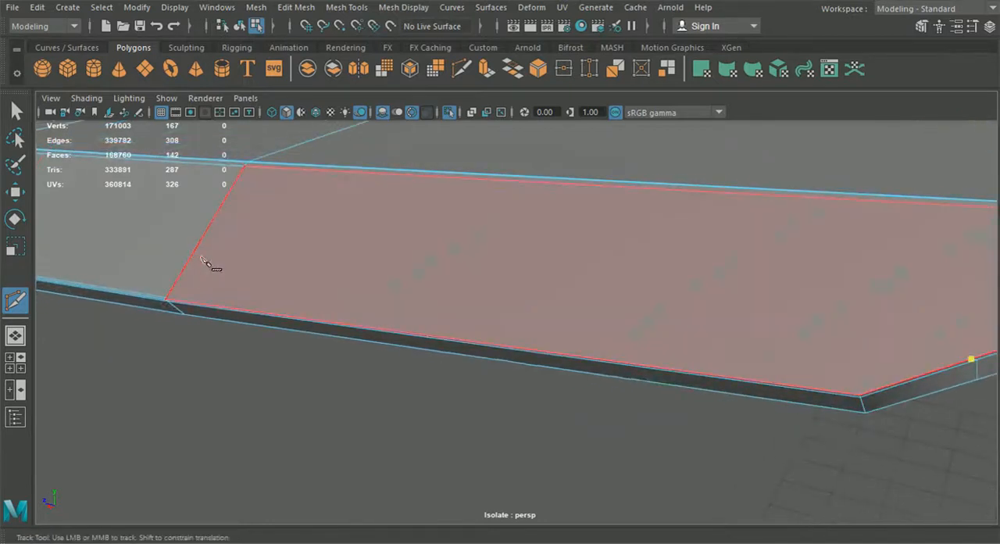
left_click(166, 298)
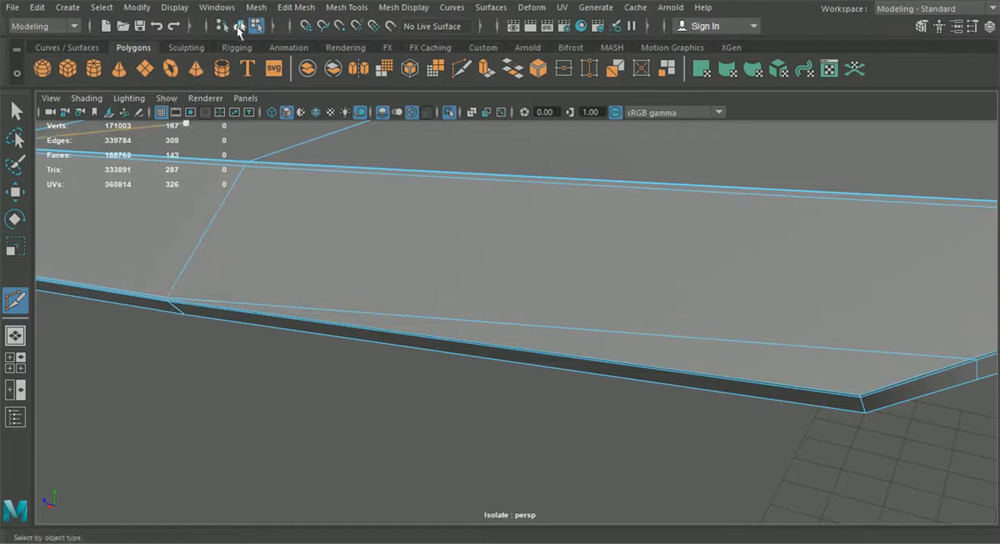
left_click(16, 111)
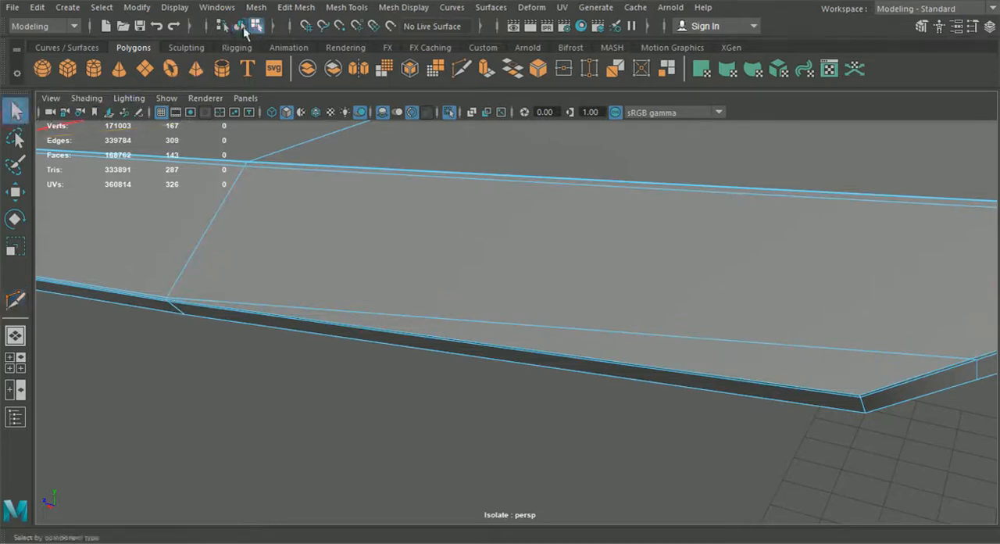
- Switch the hood to smoothed preview and bring the whole car back into view to compare it with the adjoining panels
key("3")
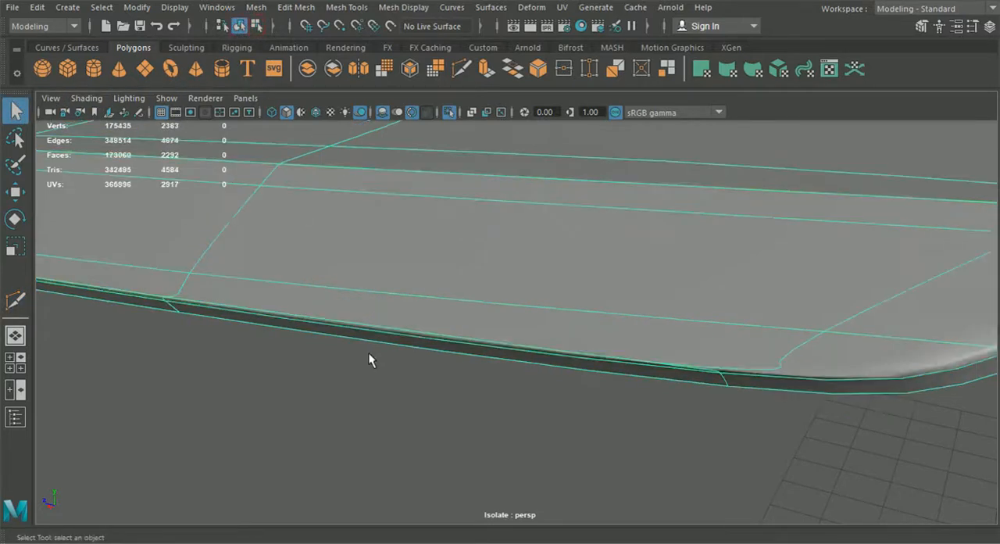
left_click(368, 354)
scroll(376, 361, "down", 3)
left_click_drag(401, 367, 507, 306, "alt")
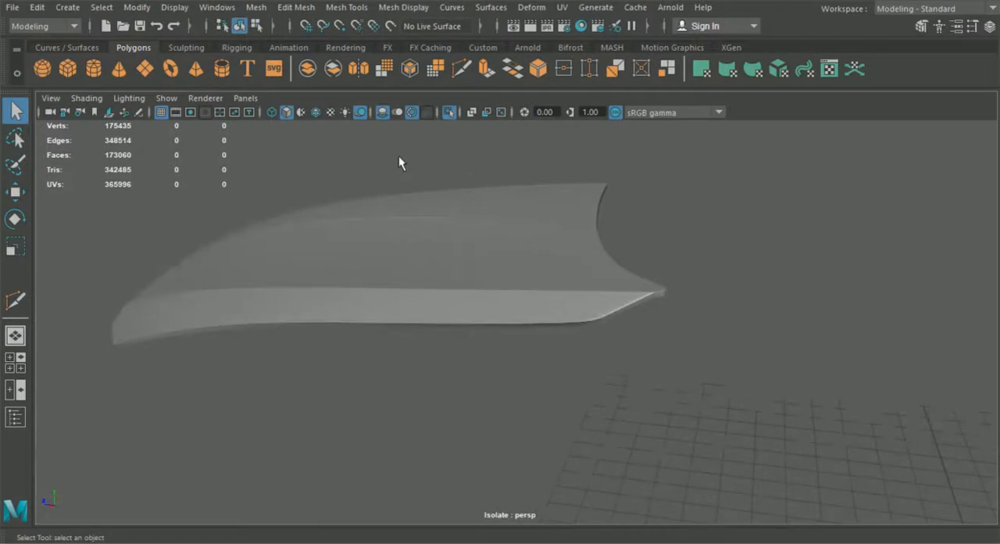
left_click(448, 114)
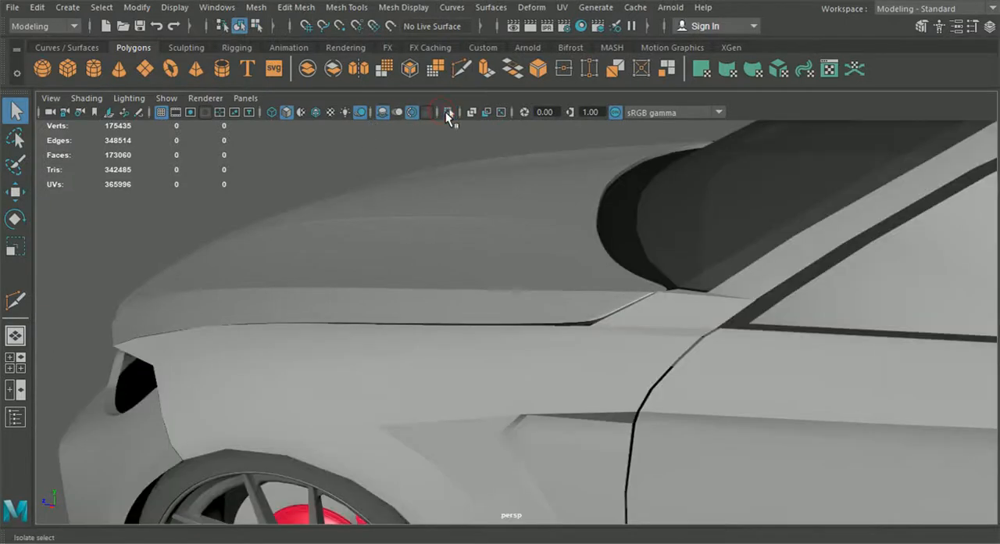
left_click_drag(448, 179, 567, 286, "alt")
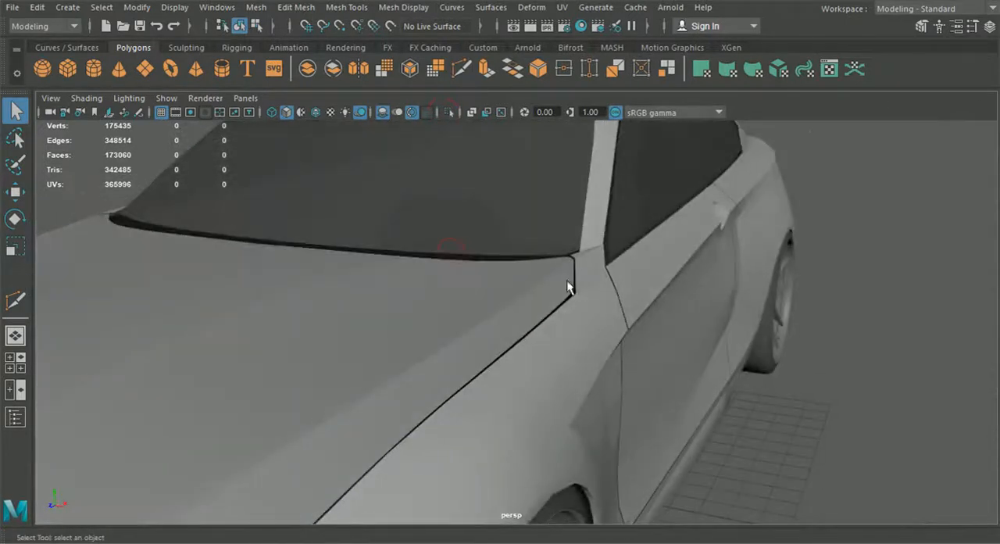
- Select the hood, front fenders and front bumper on both sides of the car and isolate them
left_click(563, 347)
scroll(559, 348, "down", 3)
middle_click_drag(497, 373, 531, 343, "alt")
left_click(449, 330, "shift")
left_click(229, 283, "shift")
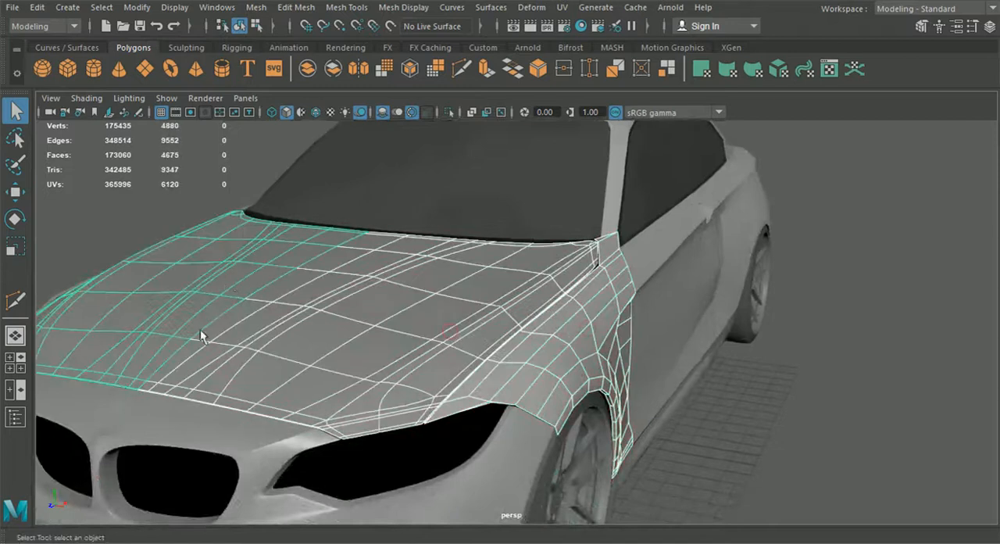
left_click(95, 400, "shift")
left_click(141, 420, "shift")
scroll(183, 394, "down", 3)
left_click_drag(218, 388, 309, 374, "alt")
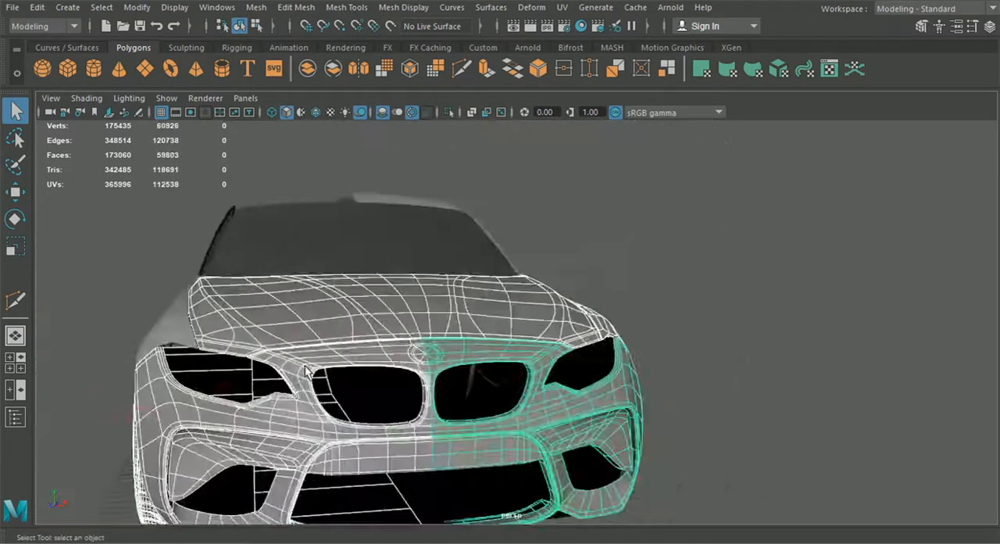
left_click_drag(169, 368, 202, 382, "alt")
left_click(201, 379, "shift")
left_click_drag(439, 417, 272, 408, "alt")
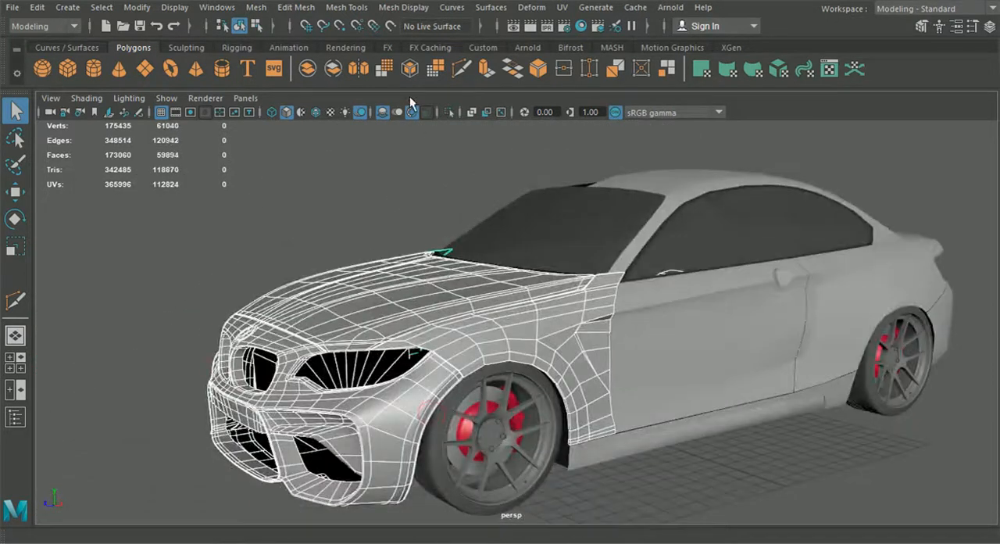
left_click(450, 111)
- Select the front fender on its own, frame it and isolate it to inspect its unfinished borders
left_click(659, 441)
left_click_drag(660, 445, 551, 444, "alt")
left_click(489, 373)
left_click_drag(512, 391, 569, 389, "alt")
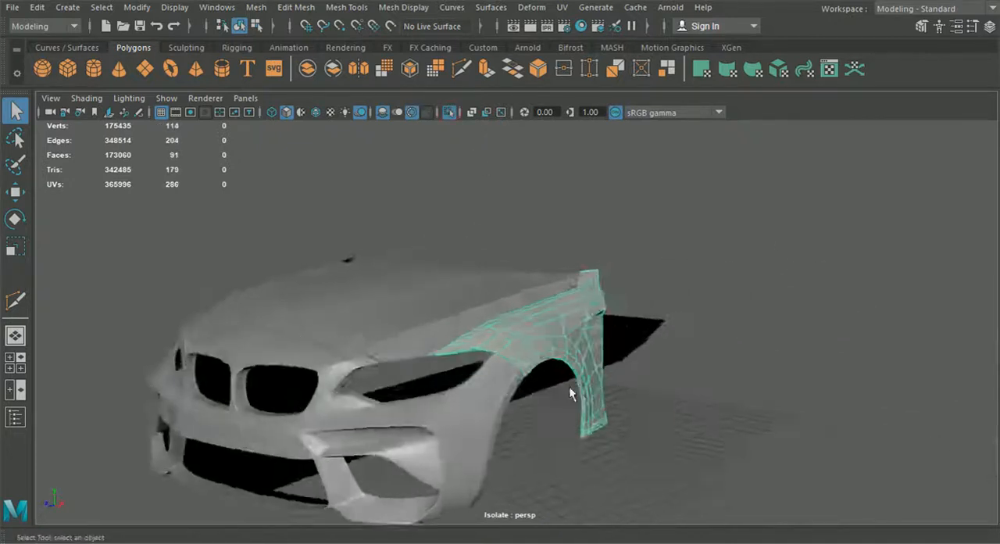
key("f")
left_click(451, 112)
left_click(451, 111)
left_click_drag(515, 363, 504, 256, "alt")
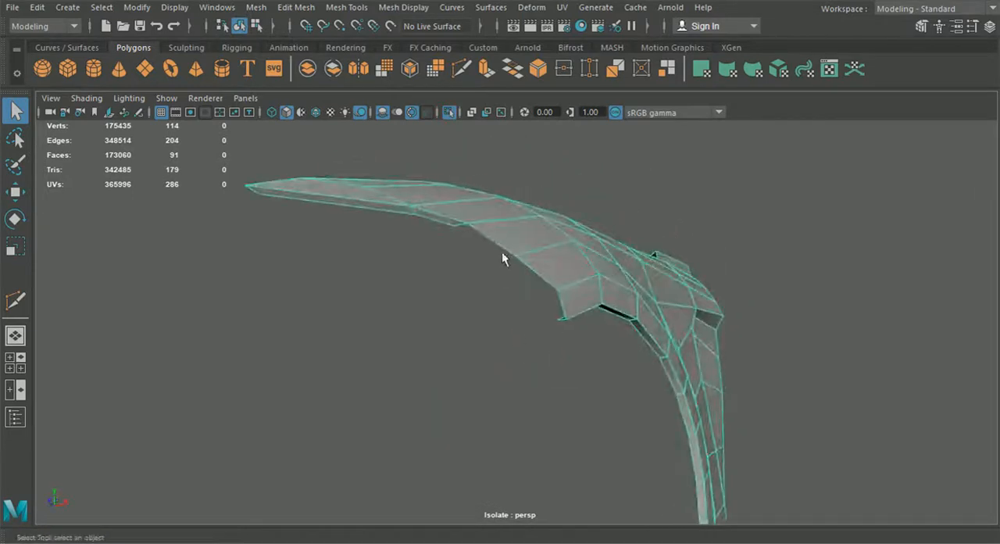
- Extrude the fender's open bumper-side border edges into an inner rim with a Local Translate Z of about -0.144
right_click_drag(501, 109, 492, 144)
right_click_drag(489, 70, 490, 70)
key("ctrl+e")
left_click_drag(575, 312, 567, 262)
middle_click_drag(566, 261, 624, 414, "alt")
scroll(591, 391, "up", 4)
left_click_drag(591, 390, 585, 383, "alt")
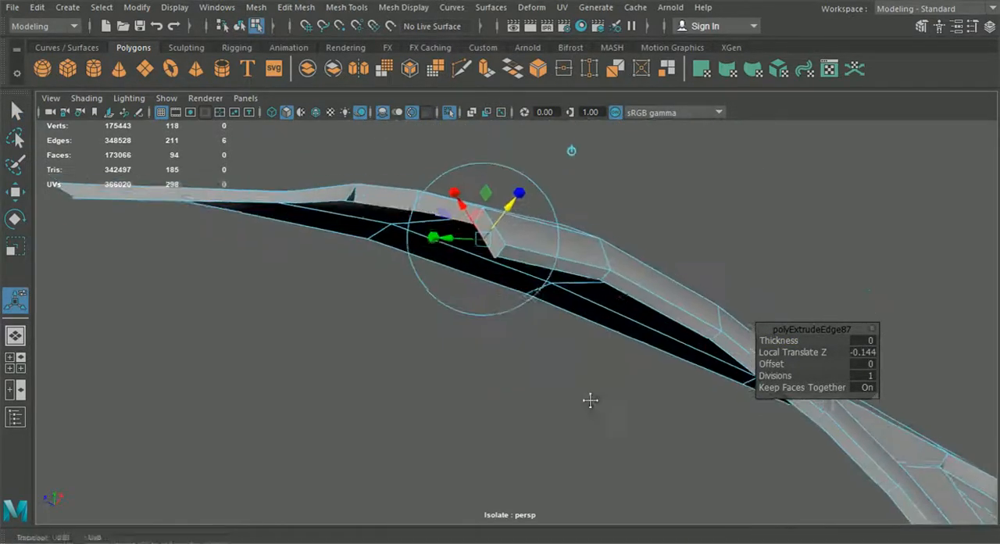
middle_click_drag(585, 384, 607, 430, "alt")
scroll(607, 431, "up", 5)
left_click_drag(562, 217, 568, 207)
- Merge the loose vertices at both ends of the bumper-side rim with the adjoining rim vertices
right_click_drag(646, 250, 571, 116)
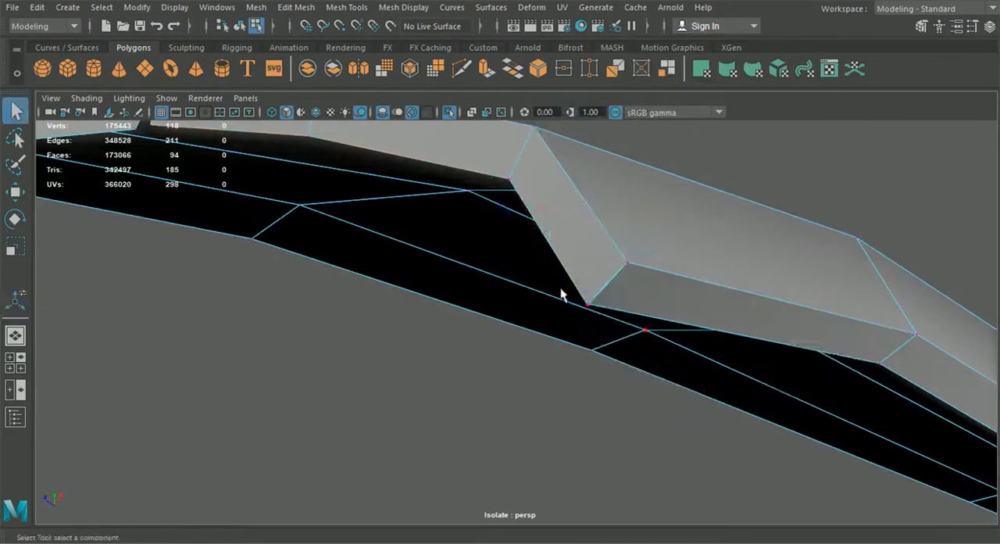
left_click(296, 7)
left_click(343, 147)
left_click_drag(409, 226, 393, 385, "alt")
left_click(358, 409)
key("w")
left_click_drag(321, 434, 346, 398)
left_click(296, 7)
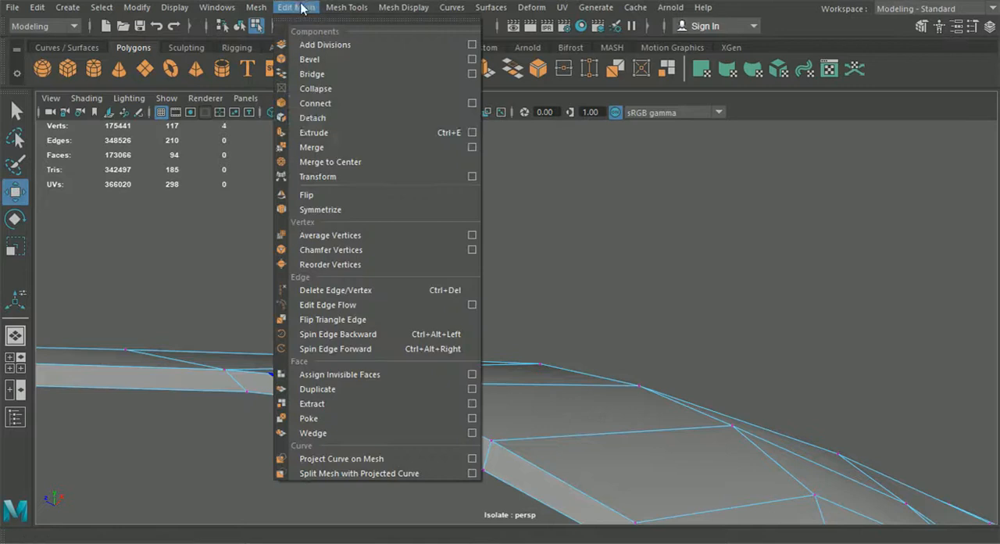
left_click(344, 147)
left_click_drag(467, 250, 424, 344, "alt")
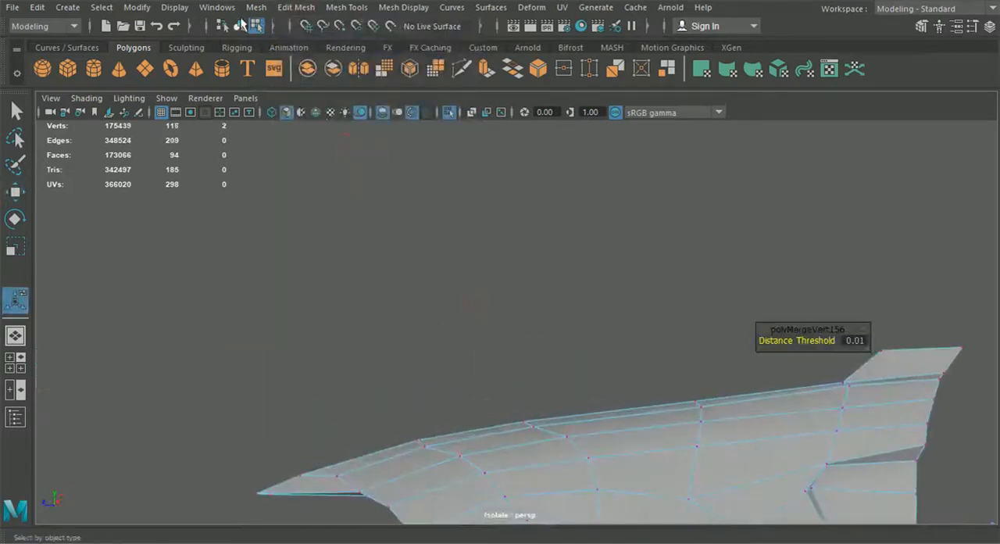
- Select the fender's long upper border edges along the hood seam and extrude them into an inner rim
left_click(484, 255)
left_click_drag(484, 256, 426, 331, "alt")
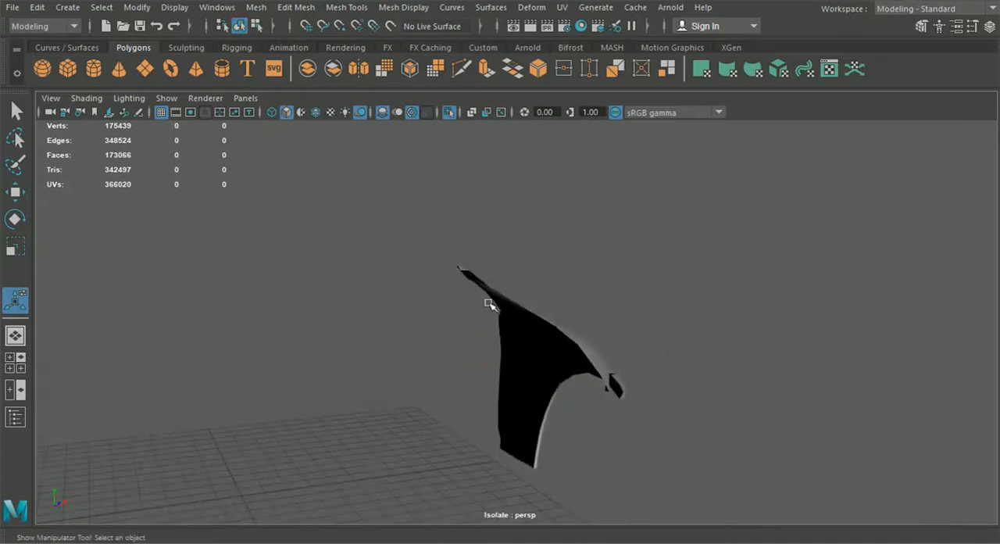
left_click_drag(486, 302, 461, 341, "alt")
left_click(607, 249)
right_click_drag(607, 244, 589, 86)
left_click_drag(587, 246, 451, 439, "alt")
double_click(382, 474)
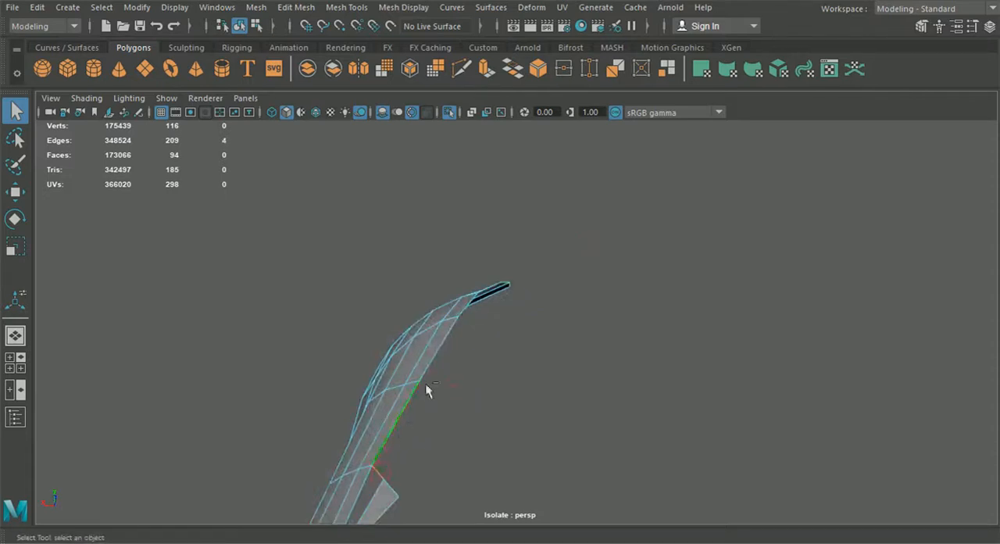
double_click(464, 309, "shift")
left_click_drag(508, 344, 211, 347, "alt")
left_click(584, 378, "shift")
left_click(574, 420, "shift")
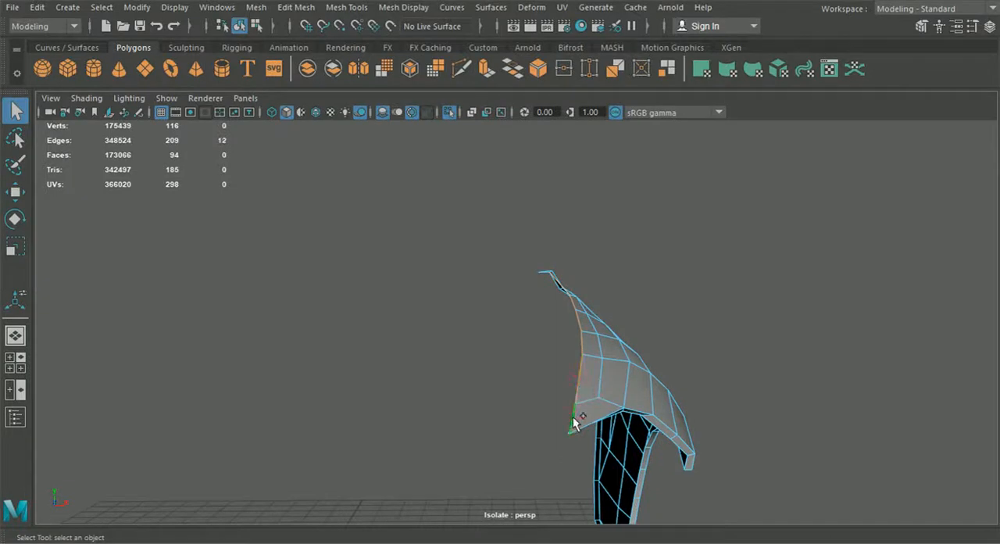
key("ctrl+e")
scroll(617, 363, "up", 2)
left_click_drag(611, 356, 605, 359)
left_click_drag(605, 359, 572, 373, "alt")
scroll(617, 330, "up", 1)
left_click_drag(592, 310, 615, 358)
- Move the loose rim vertex at the fender's pointed front tip onto the adjacent rim vertex and merge the two
right_click_drag(538, 385, 467, 112)
left_click(20, 199)
left_click_drag(512, 416, 711, 430, "alt")
left_click(524, 388)
middle_click_drag(711, 429, 517, 426, "alt")
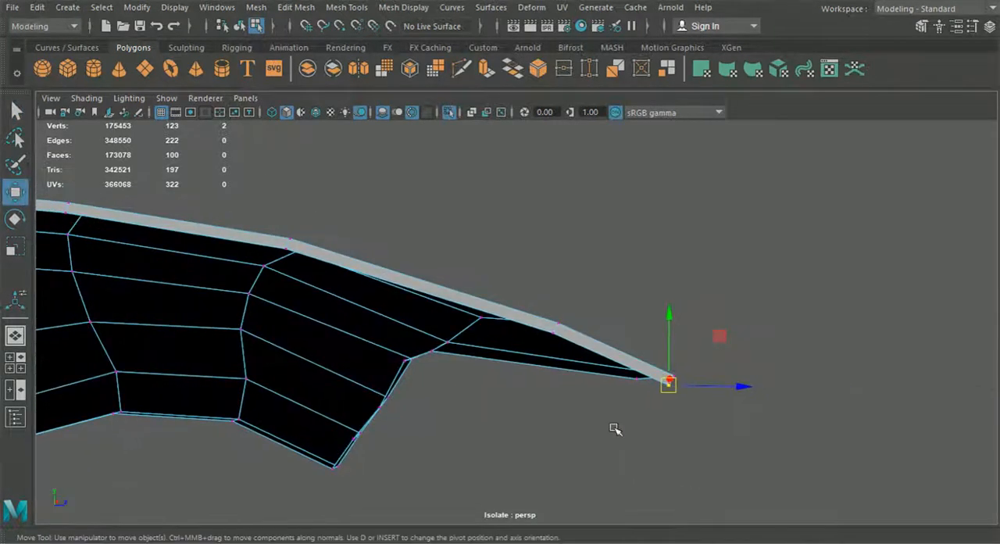
left_click_drag(668, 384, 639, 382)
left_click_drag(603, 414, 650, 375)
left_click(304, 8)
left_click(340, 149)
- Extrude the remaining open border edges along the top of the fender's rear upper extension into a rim
left_click_drag(417, 279, 487, 353, "alt")
right_click_drag(420, 309, 413, 84)
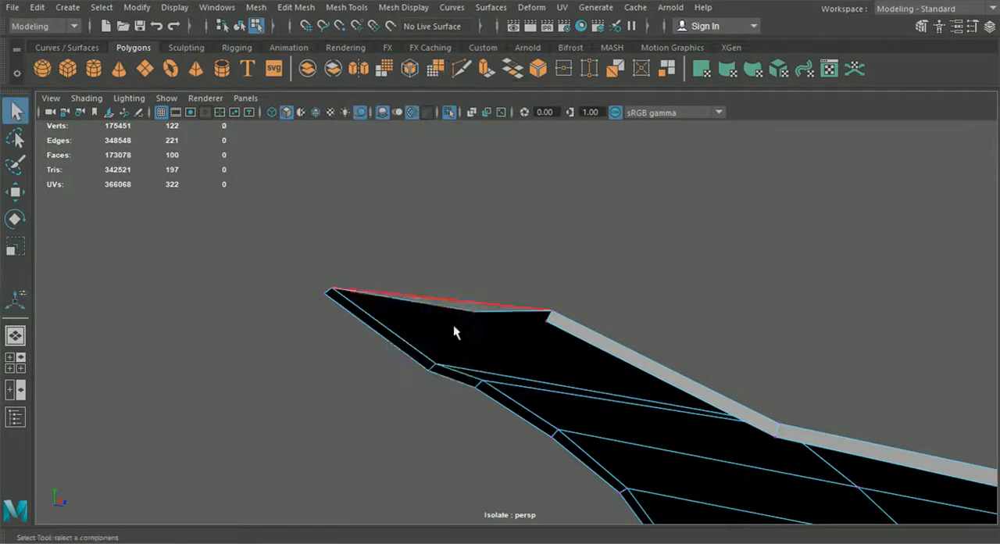
double_click(472, 311)
key("ctrl+e")
left_click_drag(515, 260, 509, 284)
- Snap the rim vertex where the rear extension meets the long upper rim onto its neighbour and merge them
right_click_drag(412, 303, 344, 111)
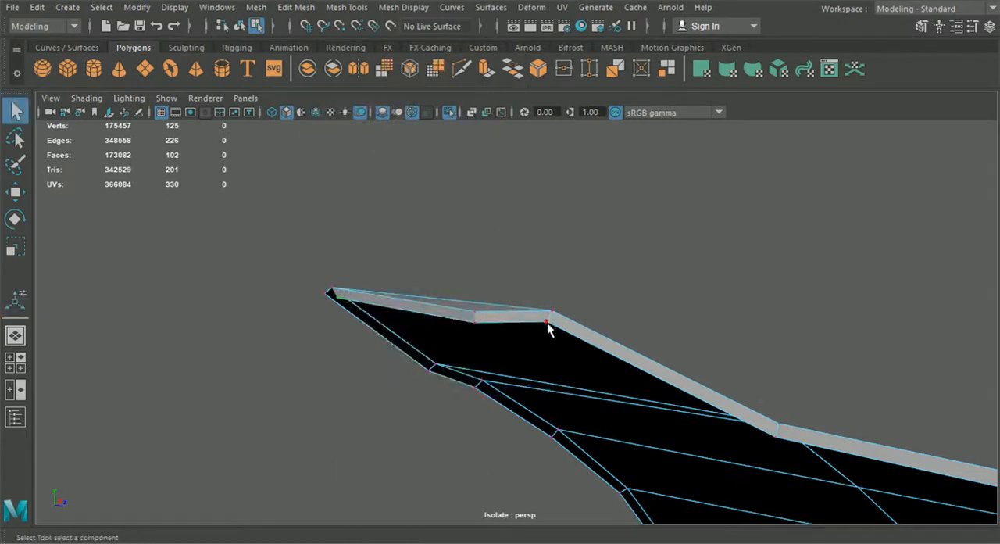
left_click(16, 192)
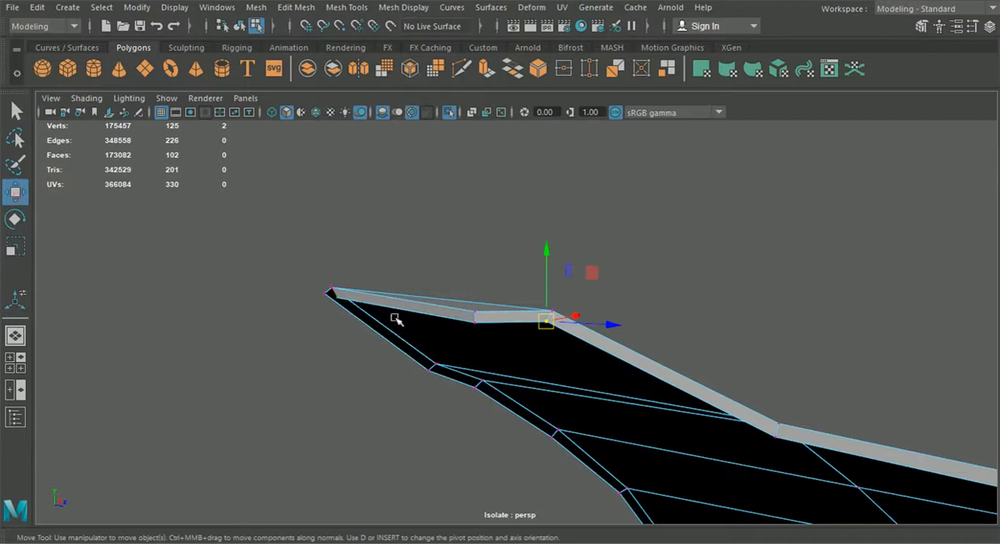
left_click_drag(552, 323, 546, 331)
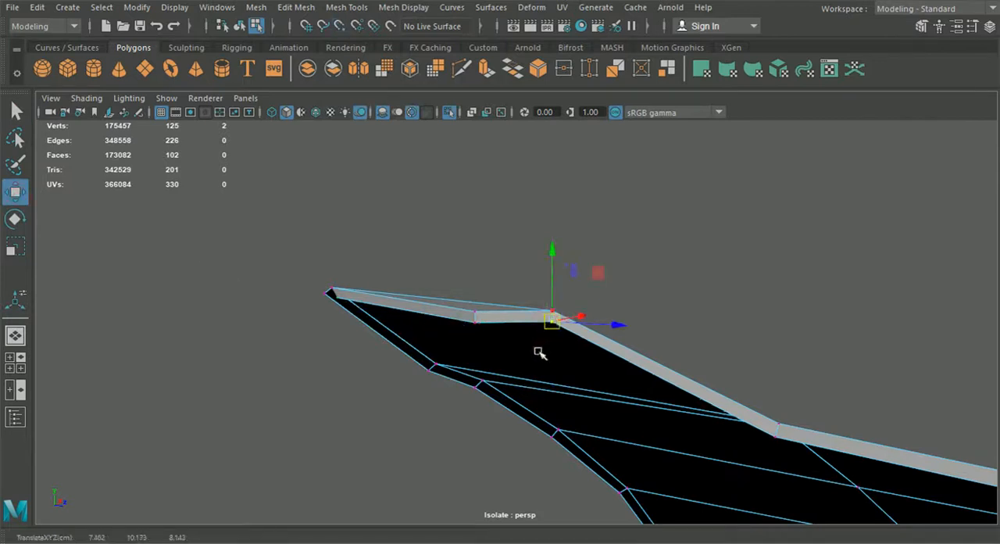
left_click(297, 7)
left_click(317, 144)
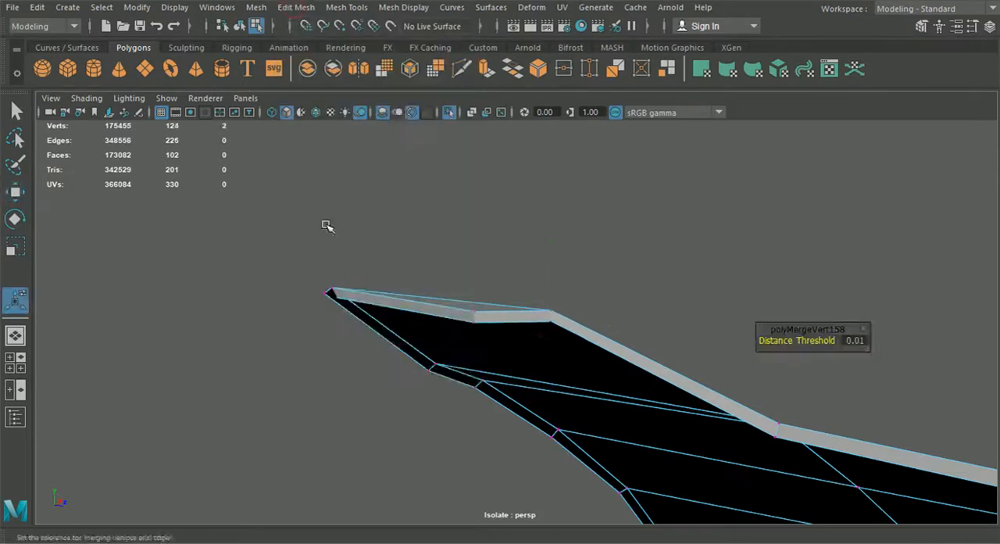
- Snap the loose rim vertex at the outer tip of the rear extension onto the adjacent border vertex and merge them
left_click_drag(359, 277, 435, 283, "alt")
middle_click_drag(586, 325, 430, 331, "alt")
left_click_drag(431, 330, 520, 339, "alt")
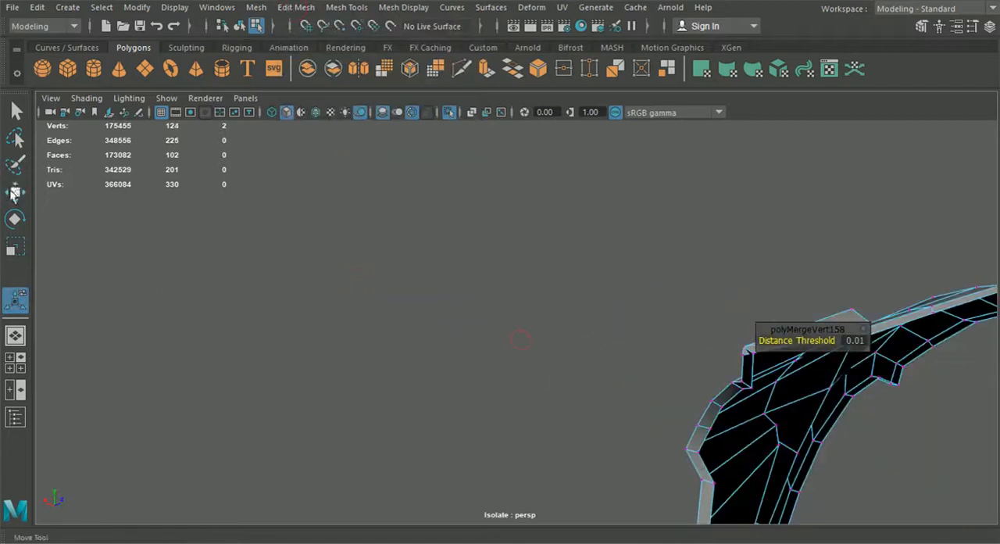
left_click(14, 192)
left_click_drag(257, 268, 467, 345, "alt")
key("v")
left_click_drag(487, 379, 446, 365)
left_click_drag(473, 420, 423, 351)
right_click_drag(434, 366, 293, 46, "shift")
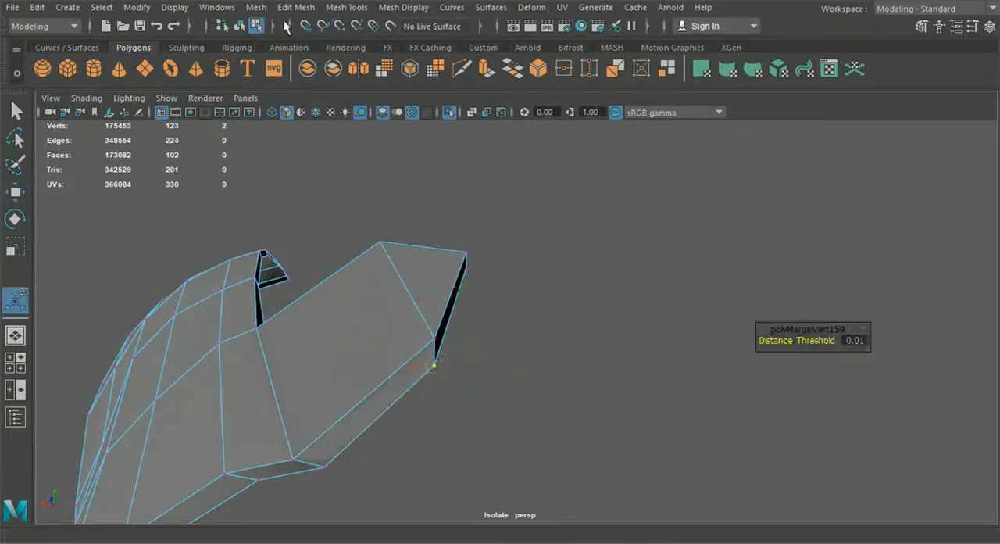
left_click(240, 27)
- Bring back the whole car, then isolate the hood, front fenders and front bumper together
left_click_drag(614, 283, 490, 402, "alt")
middle_click_drag(490, 402, 529, 322, "alt")
scroll(530, 322, "up", 3)
left_click_drag(446, 371, 425, 338, "alt")
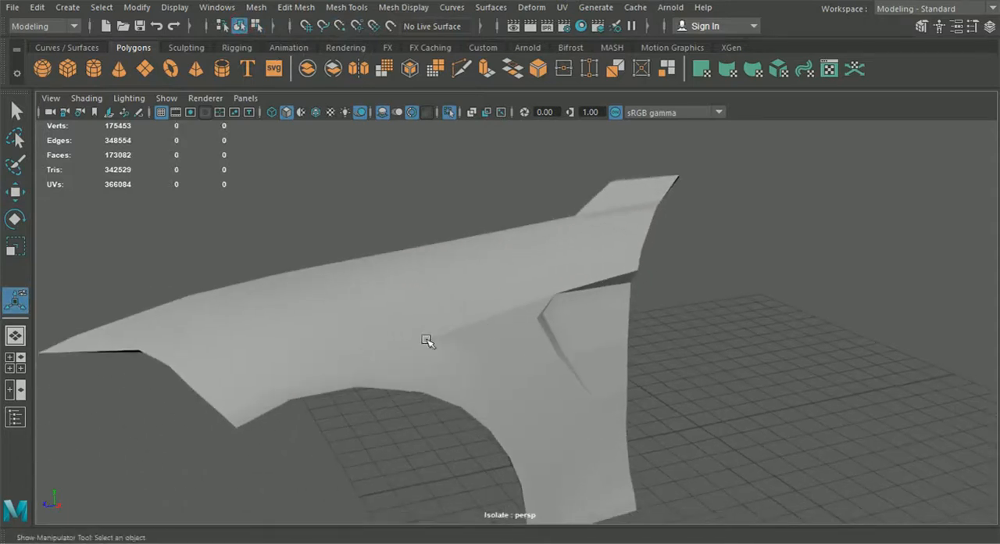
left_click(449, 112)
left_click(387, 282)
left_click(387, 281, "shift")
left_click(325, 375, "shift")
left_click(218, 252, "shift")
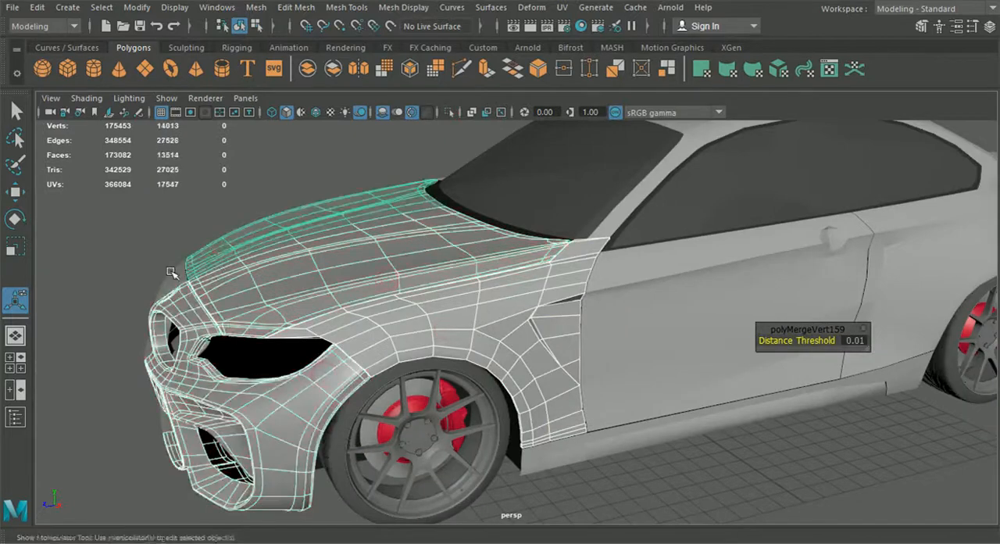
left_click(172, 273, "shift")
left_click_drag(187, 281, 326, 321, "alt")
left_click(52, 341, "shift")
scroll(78, 344, "down", 5)
left_click_drag(299, 356, 323, 235, "alt")
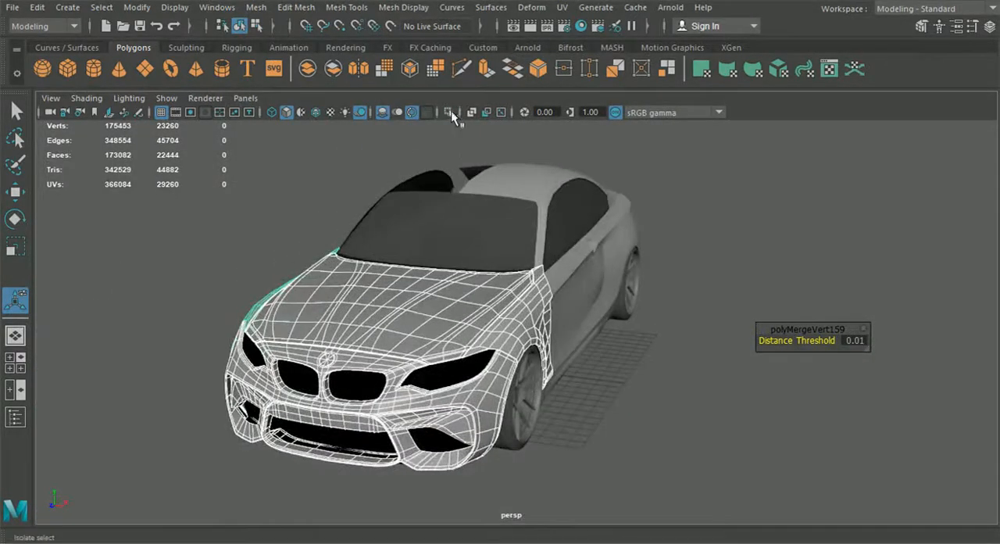
left_click(452, 111)
- Move the inner vertex near the fender's front tip sideways toward the hood seam to even out the surface
left_click(609, 371)
scroll(634, 409, "up", 5)
scroll(625, 377, "up", 3)
left_click_drag(594, 372, 442, 393, "alt")
middle_click_drag(443, 393, 594, 377, "alt")
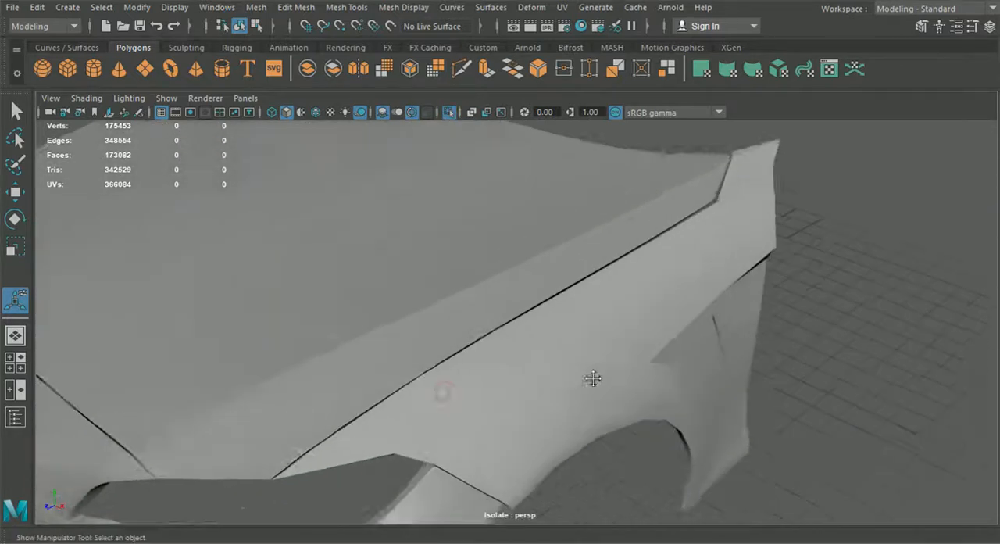
scroll(562, 386, "up", 2)
left_click(494, 404)
scroll(494, 403, "down", 2)
middle_click_drag(493, 403, 564, 376, "alt")
left_click_drag(532, 402, 544, 336, "alt")
right_click_drag(487, 179, 485, 124)
left_click(493, 356)
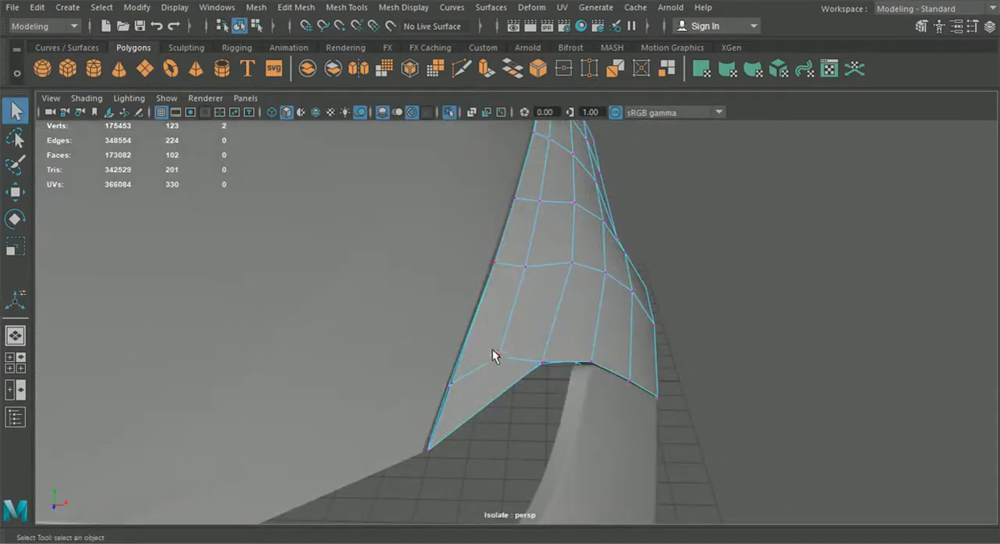
left_click(14, 191)
left_click_drag(569, 358, 567, 355)
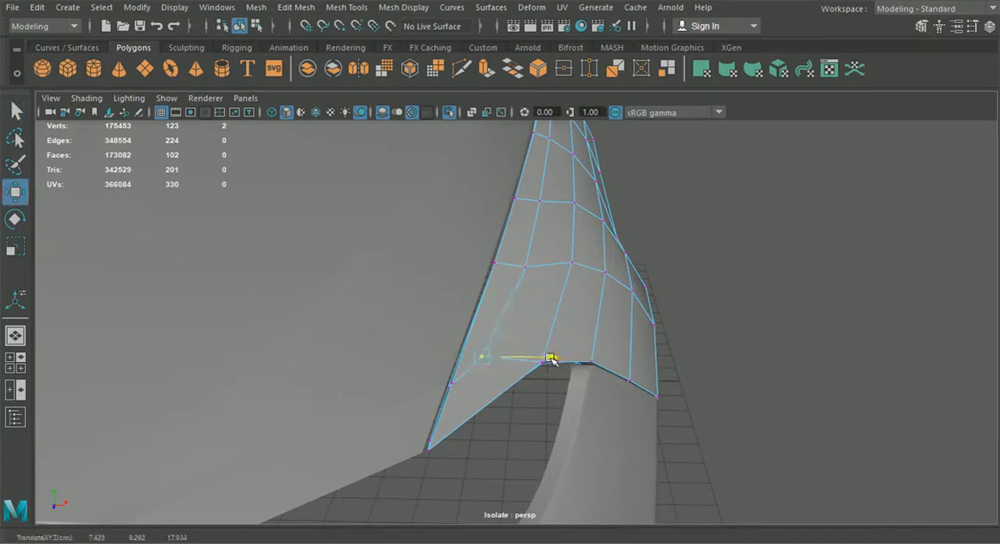
- Move the inner vertex by the fender's front tip forward, and shift the next inner-row vertex behind it toward the hood seam
left_click_drag(479, 387, 474, 394)
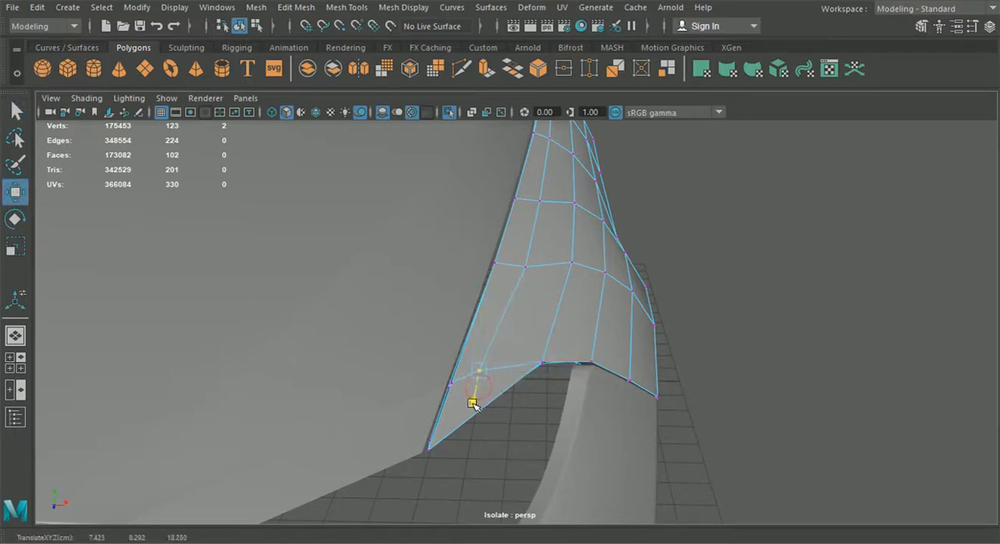
left_click_drag(547, 373, 545, 376)
left_click_drag(477, 401, 486, 451)
middle_click_drag(487, 450, 554, 316, "alt")
left_click(605, 249)
left_click_drag(657, 246, 646, 247)
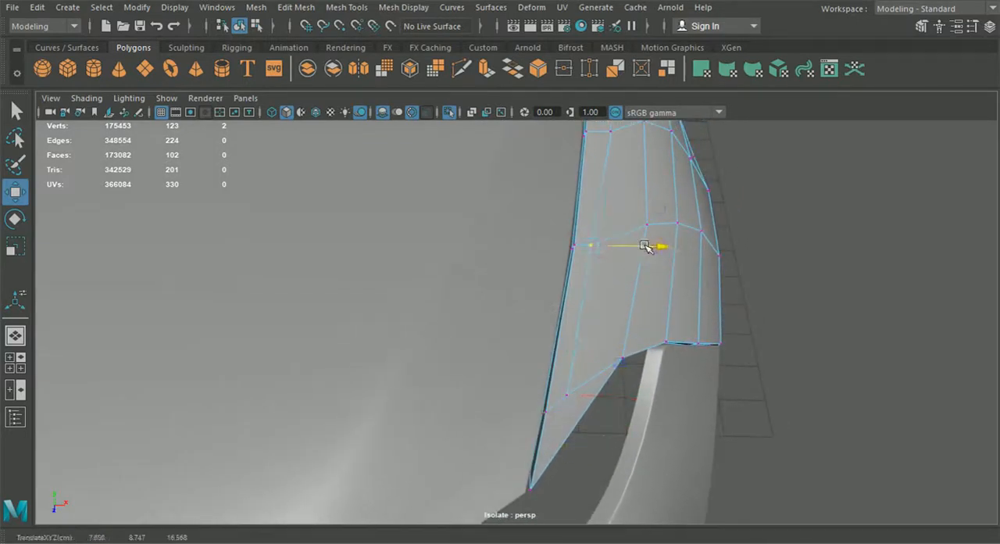
- Shift the remaining inner-row vertices along the fender's top sideways to keep the row parallel and close to the hood seam
middle_click_drag(646, 235, 595, 352, "alt")
left_click(564, 240)
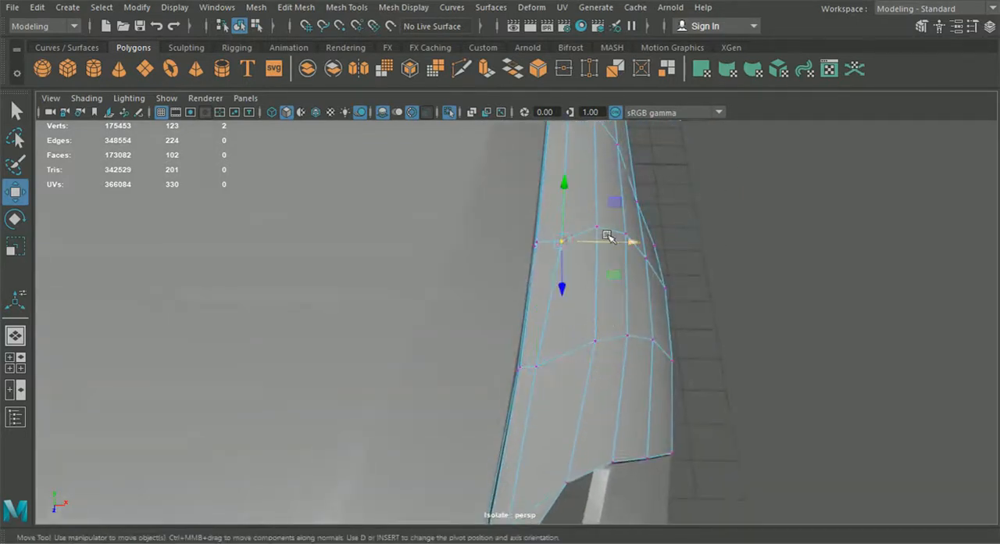
left_click_drag(633, 239, 629, 239)
middle_click_drag(620, 241, 579, 399, "alt")
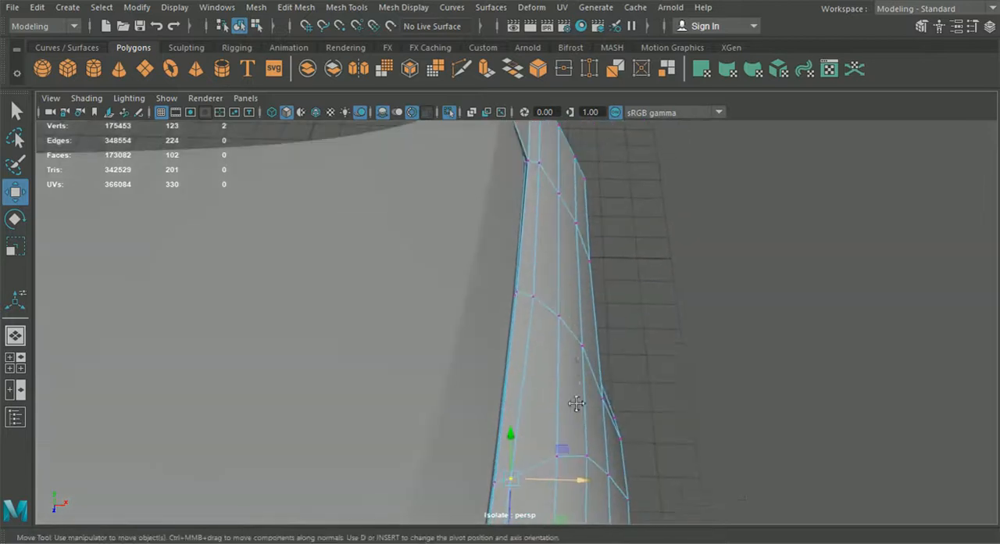
left_click(534, 296)
left_click_drag(576, 297, 597, 299)
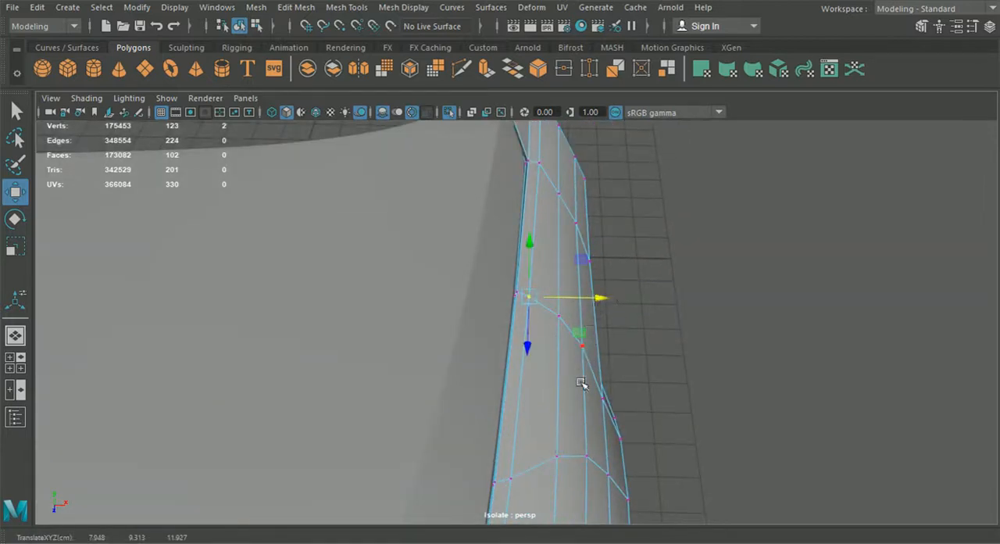
middle_click_drag(588, 261, 598, 281, "alt")
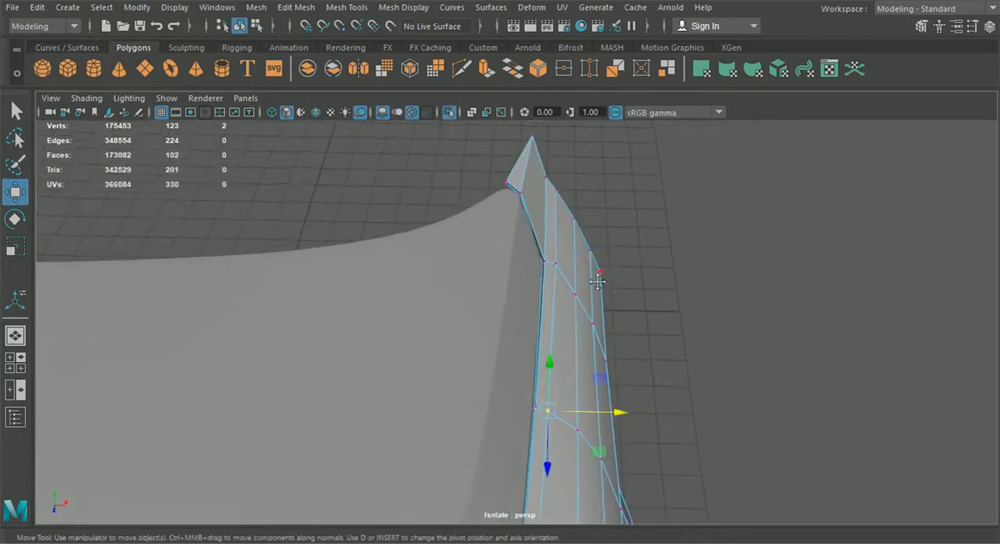
left_click(555, 264)
left_click_drag(608, 267, 623, 267)
- Raise the inner-row vertices above the wheel arch so they follow the fender's upper border
left_click(710, 346)
left_click_drag(710, 348, 539, 322, "alt")
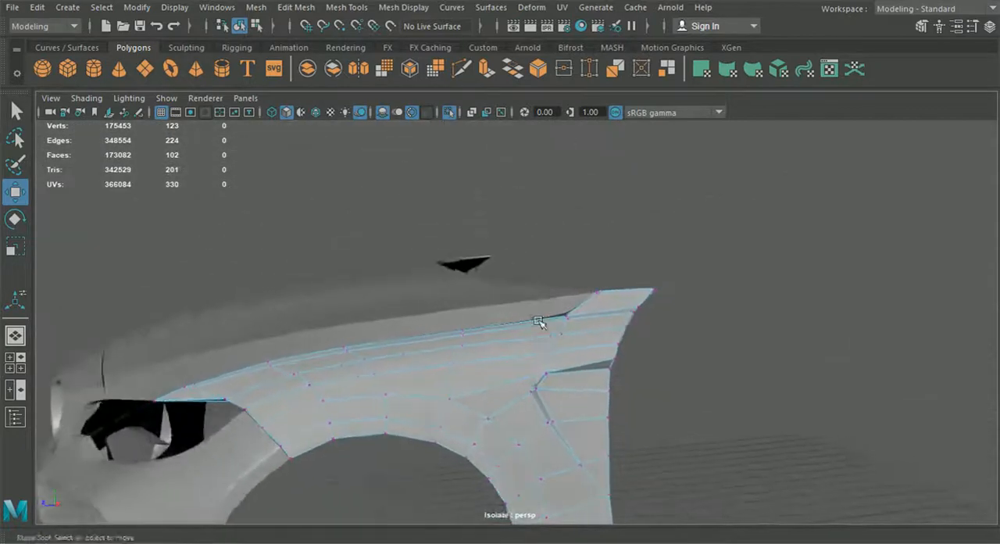
middle_click_drag(539, 321, 669, 319, "alt")
scroll(670, 318, "up", 3)
scroll(562, 362, "up", 2)
middle_click_drag(562, 361, 613, 311, "alt")
scroll(451, 358, "up", 3)
left_click(386, 341)
left_click(551, 309)
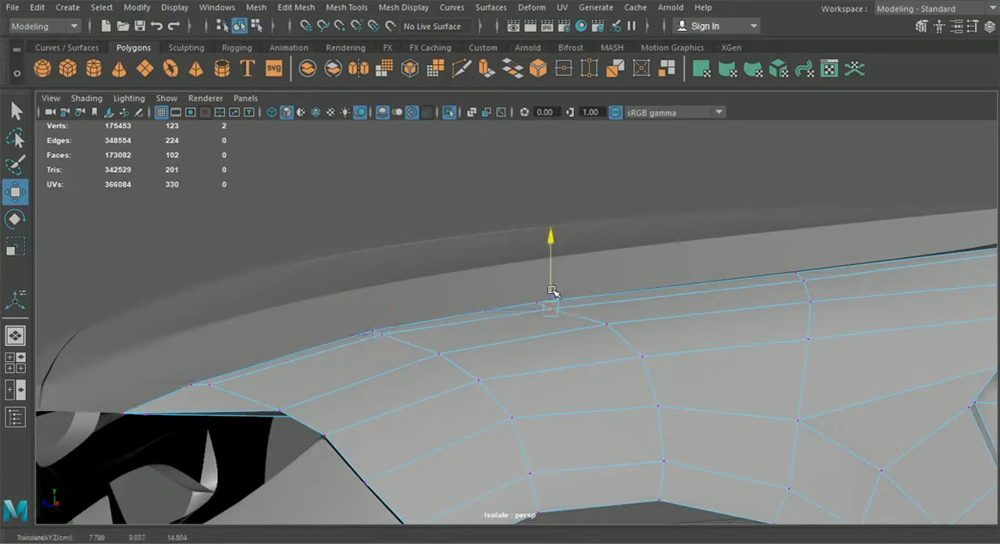
left_click(811, 279)
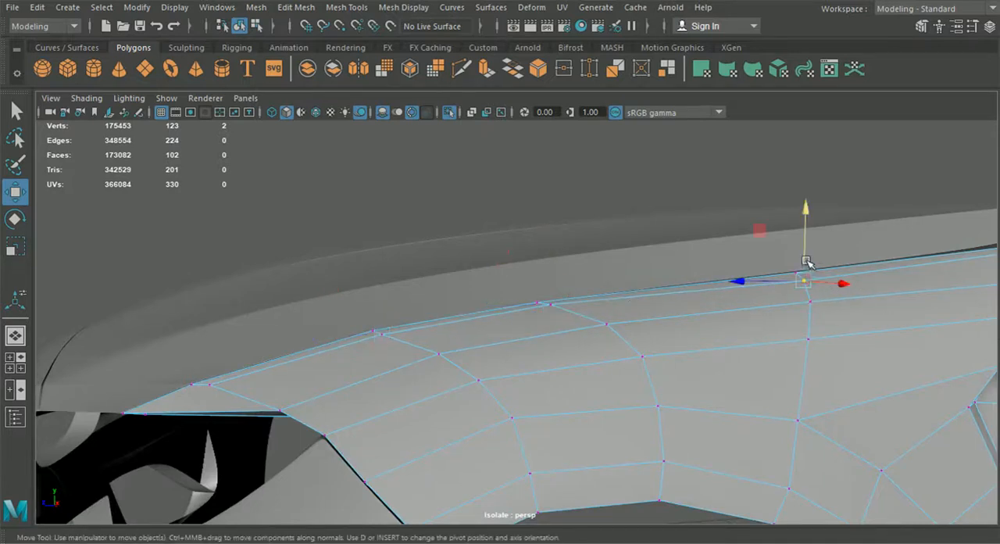
left_click_drag(807, 258, 713, 257, "alt")
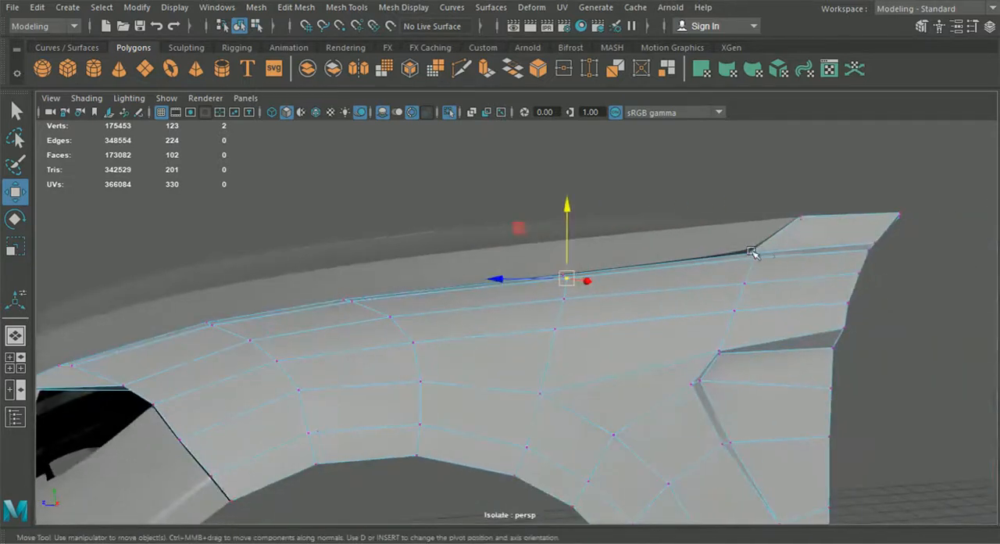
- Raise the rear border vertex at the end of the inner row, just below the fender's rear extension
left_click(870, 251)
left_click_drag(869, 249, 867, 228)
mouse_move(818, 353)
left_mouse_down("alt")
mouse_move(752, 362)
mouse_move(825, 350)
left_mouse_up("alt")
left_click_drag(595, 314, 601, 427, "alt")
middle_click_drag(601, 426, 538, 172, "alt")
right_click_drag(538, 171, 541, 203, "alt")
left_click_drag(524, 218, 400, 242, "alt")
scroll(399, 244, "down", 4)
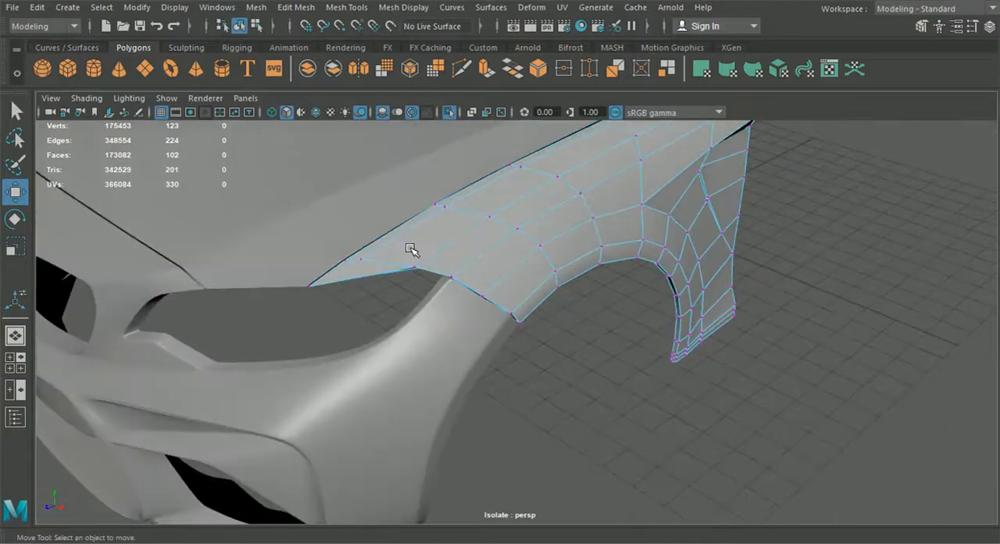
- Insert two edge loops around the wheel arch lip, one close to its crease and one close to its inner border
left_click(240, 27)
left_click_drag(539, 290, 478, 262, "alt")
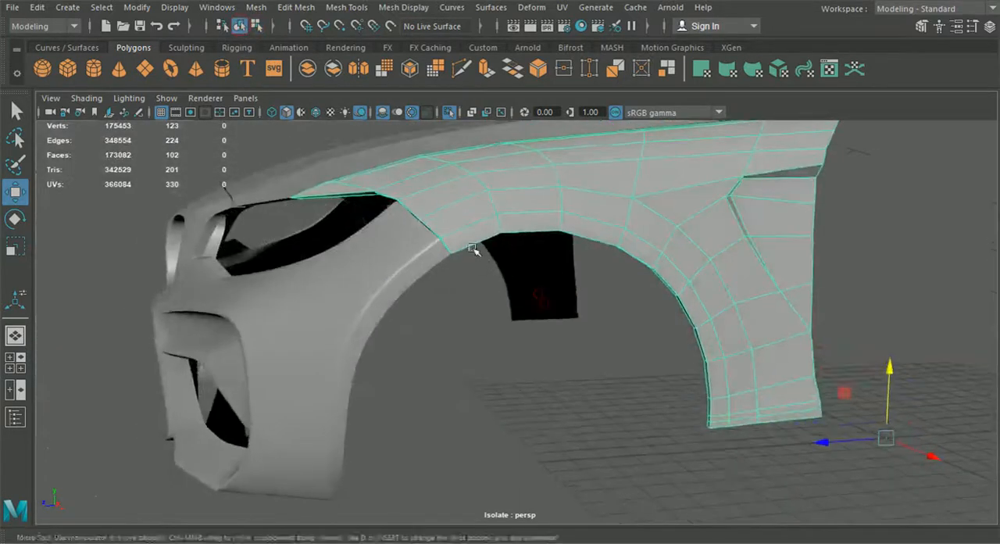
left_click(296, 7)
mouse_move(346, 7)
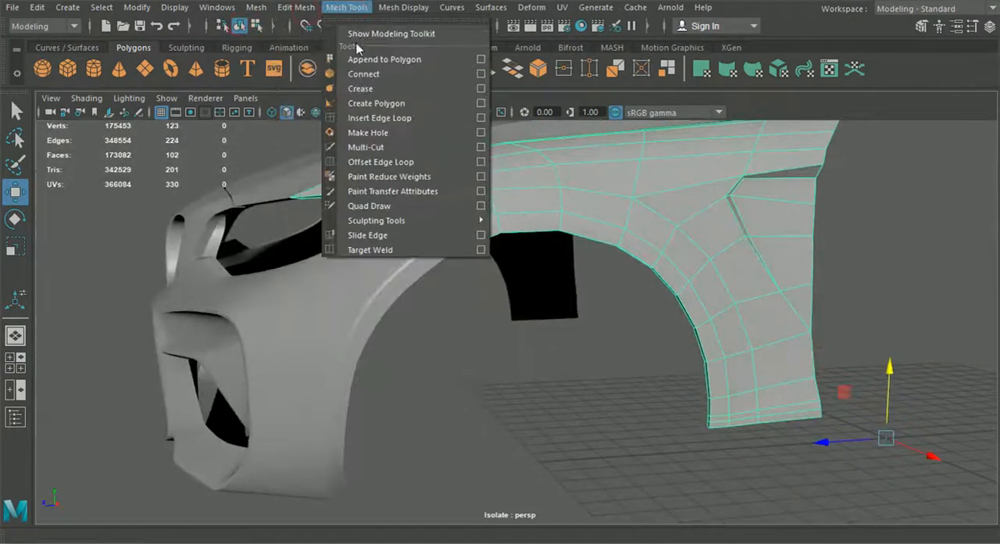
left_click(379, 117)
scroll(469, 175, "up", 8)
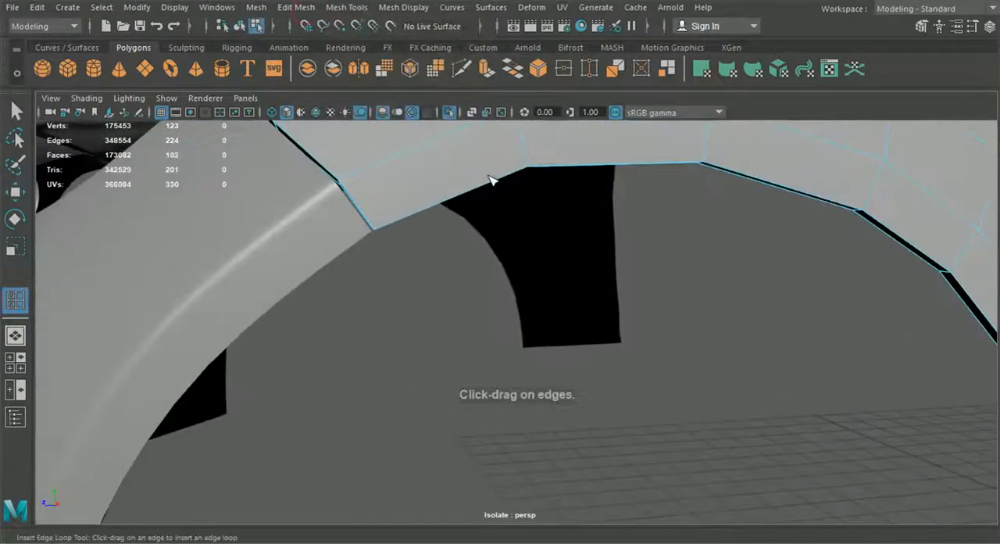
left_click(524, 185)
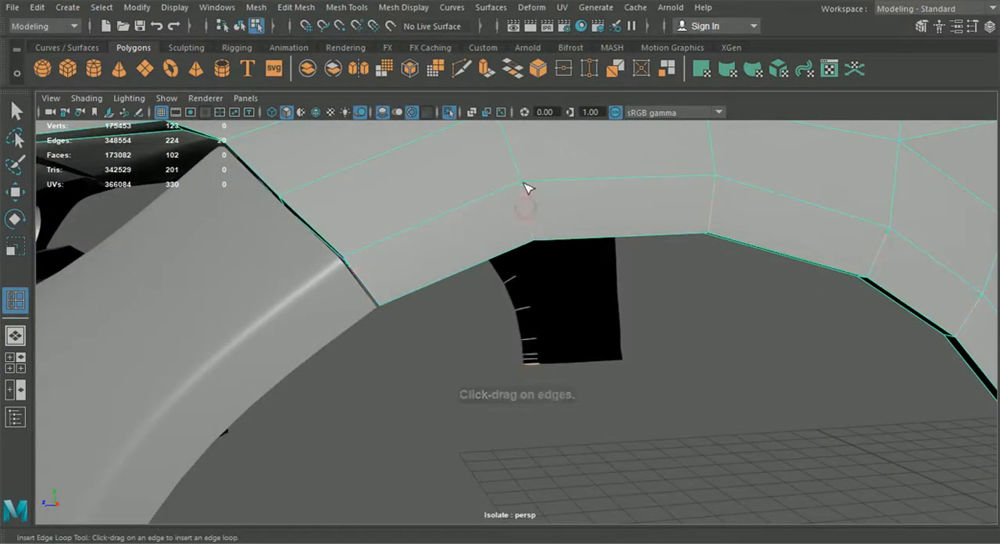
left_click(534, 240)
- Examine the fender in smooth preview around the wheel arch and front tip, and return it to the unsmoothed display
scroll(534, 242, "down", 5)
left_click_drag(533, 244, 502, 401, "alt")
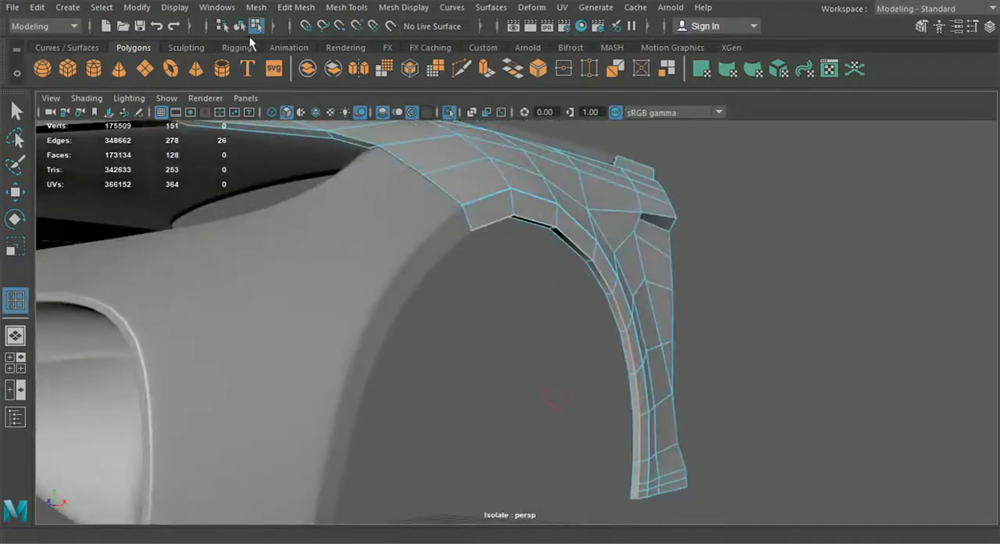
left_click(239, 27)
left_click(26, 116)
left_click(476, 201)
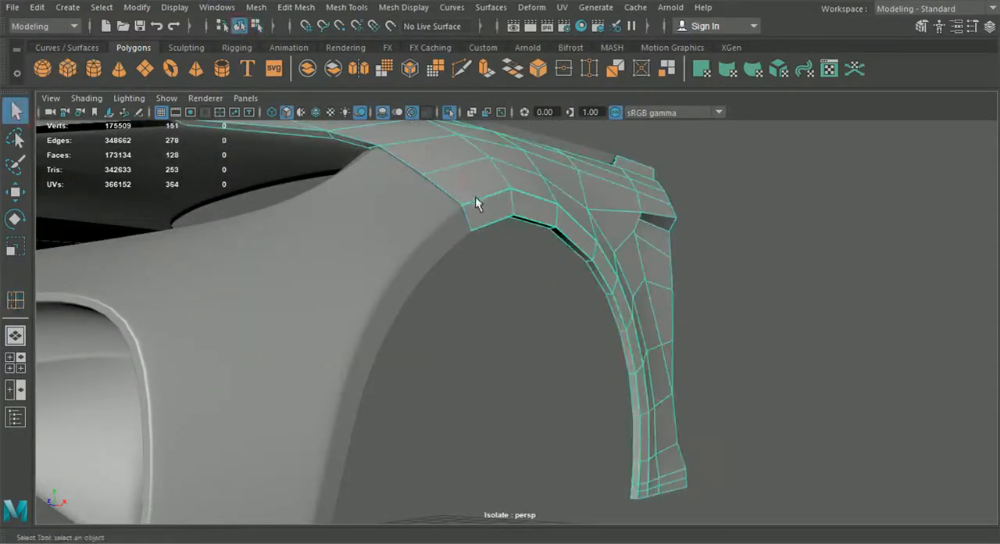
key("3")
left_click(550, 293)
left_click_drag(611, 349, 652, 408, "alt")
scroll(505, 365, "down", 3)
left_click(662, 399)
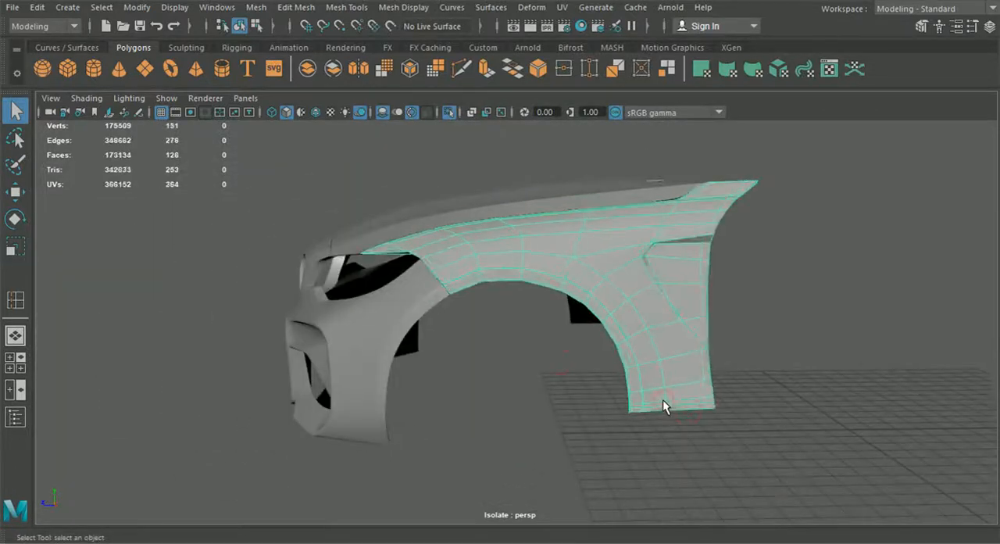
key("f")
left_click_drag(635, 397, 701, 445, "alt")
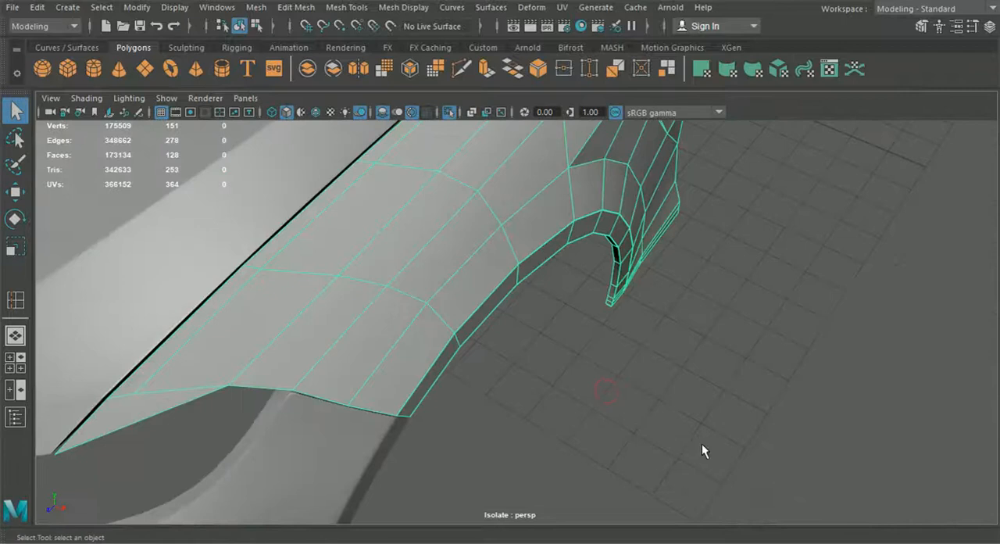
key("3")
left_click(693, 382)
scroll(679, 380, "down", 4)
left_click_drag(678, 379, 658, 382, "alt")
left_click(442, 316)
key("1")
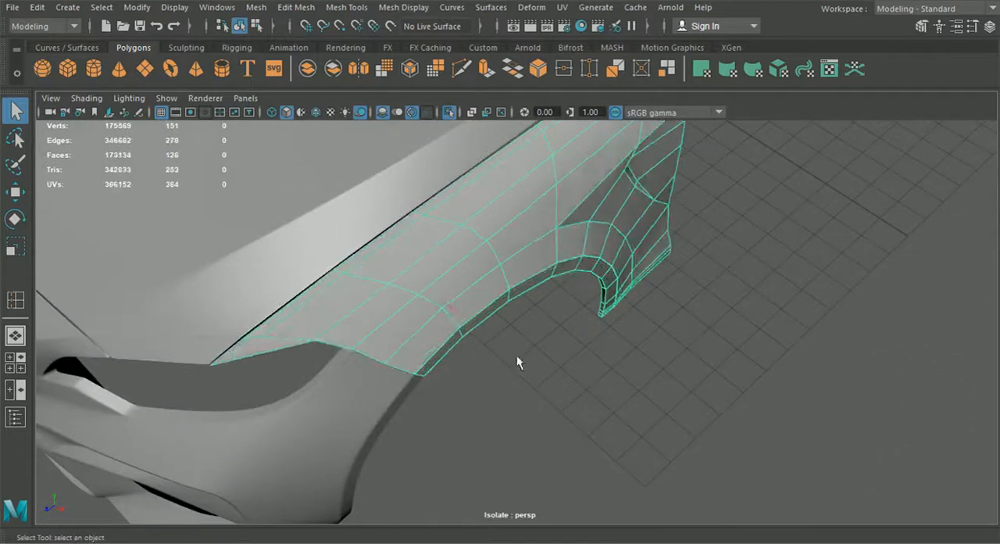
- Multi-cut a supporting edge beside the short cross edge at the fender's front tip, from the inner vertex across the seam rim
left_click_drag(461, 325, 501, 348, "alt")
middle_click_drag(344, 317, 509, 377, "alt")
scroll(509, 377, "up", 3)
middle_click_drag(407, 337, 556, 307, "alt")
scroll(489, 308, "up", 3)
left_click_drag(441, 319, 532, 303, "alt")
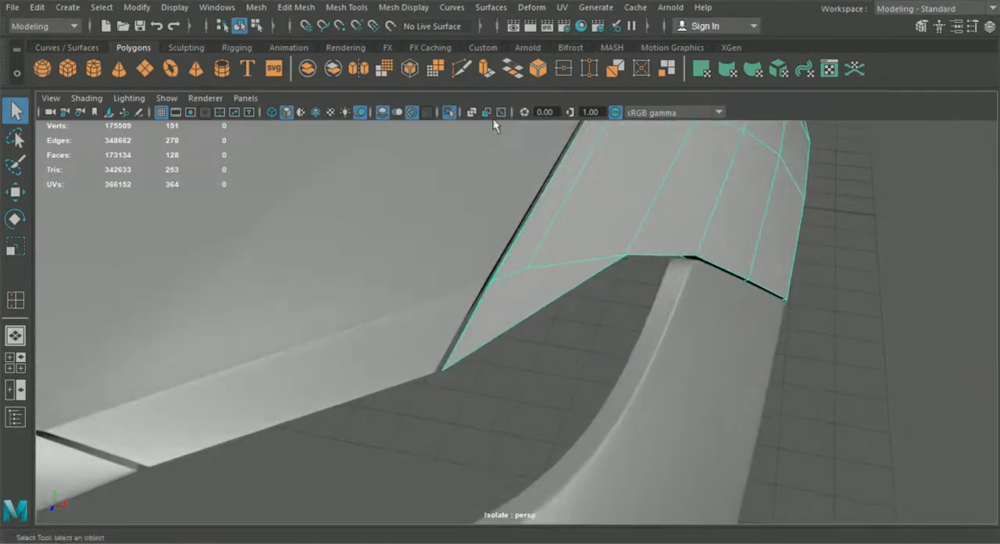
left_click(461, 76)
scroll(547, 277, "up", 5)
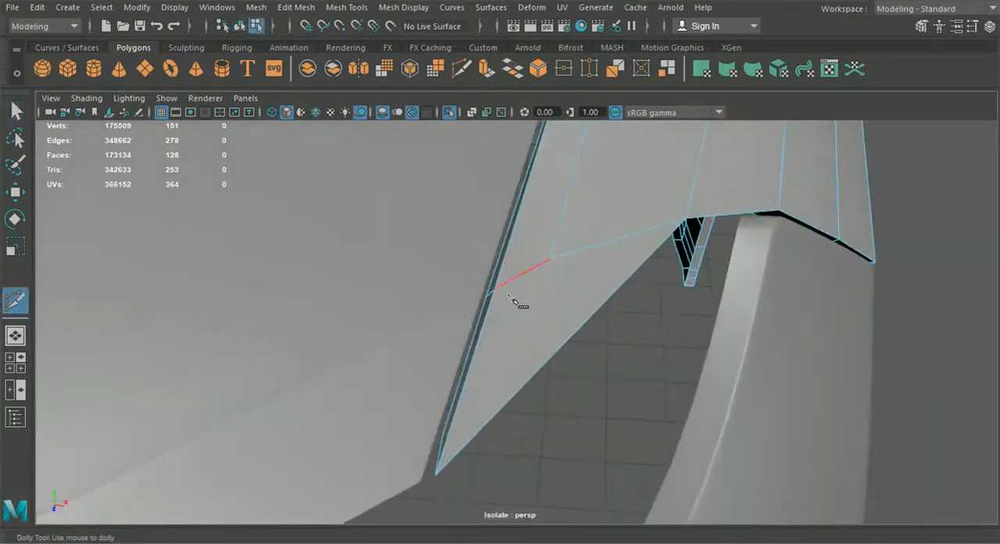
scroll(513, 301, "up", 2)
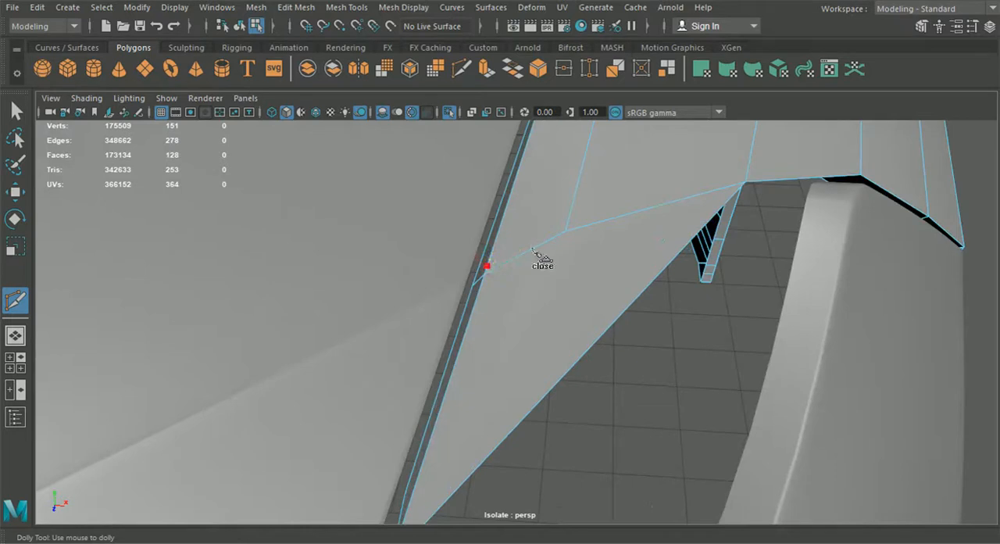
right_click(568, 225)
middle_click_drag(596, 227, 587, 252, "alt")
right_click_drag(589, 255, 531, 373, "alt")
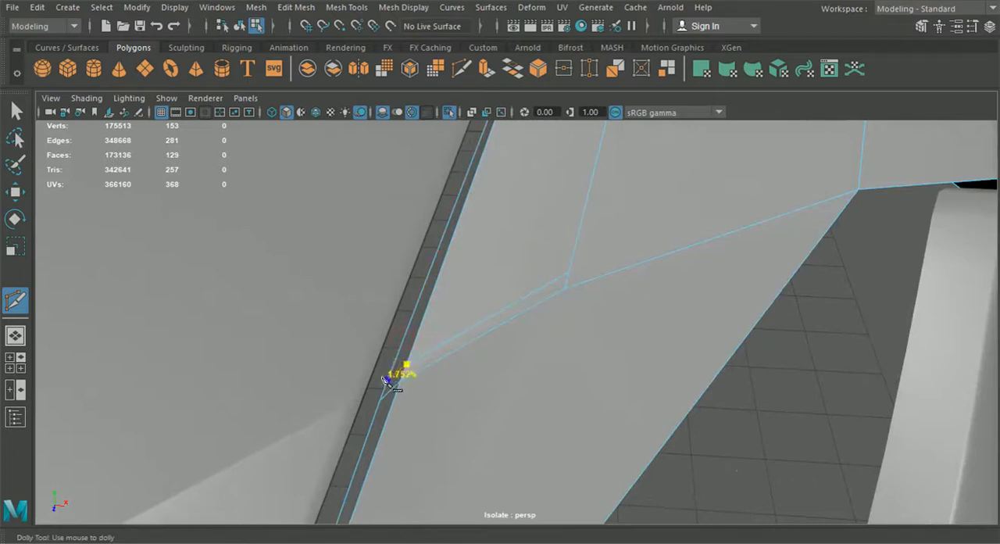
left_click(386, 379)
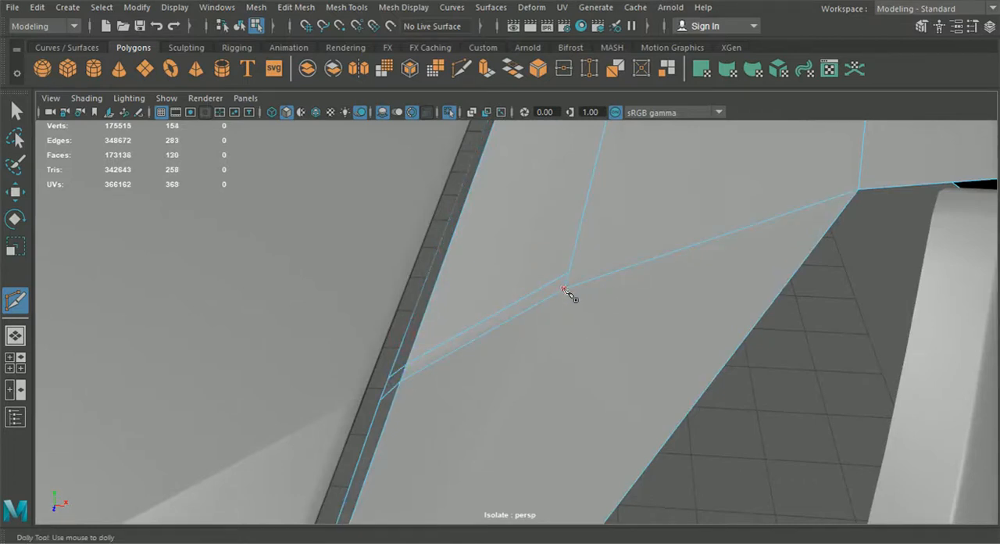
- Cut a supporting edge from the front tip's inner vertex along the inner row to the next cross edge
left_click(564, 289)
scroll(559, 279, "down", 4)
middle_click_drag(585, 245, 529, 337, "alt")
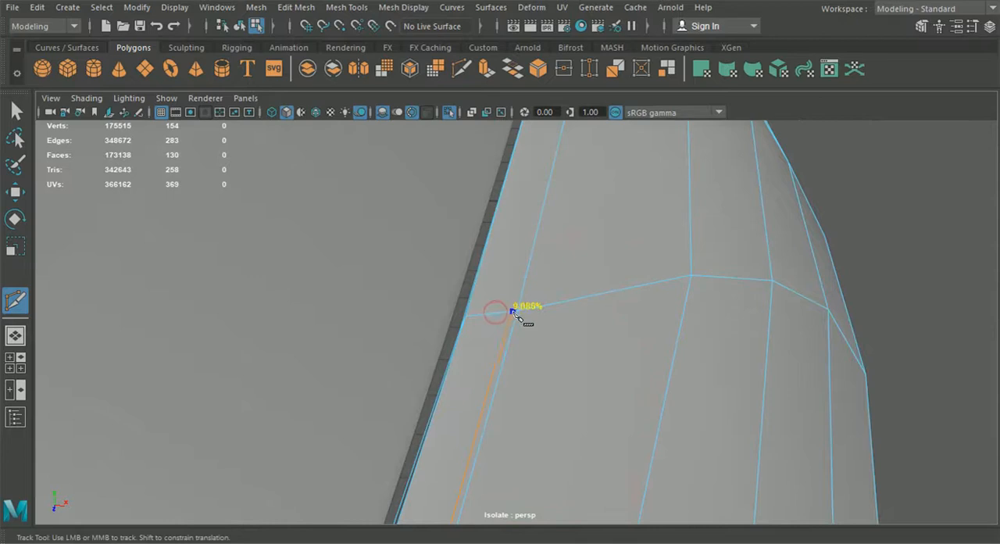
left_click(513, 314)
- Insert an edge loop close beside the inner row on the seam side, running along the rest of the fender's top
left_click(347, 7)
left_click(378, 116)
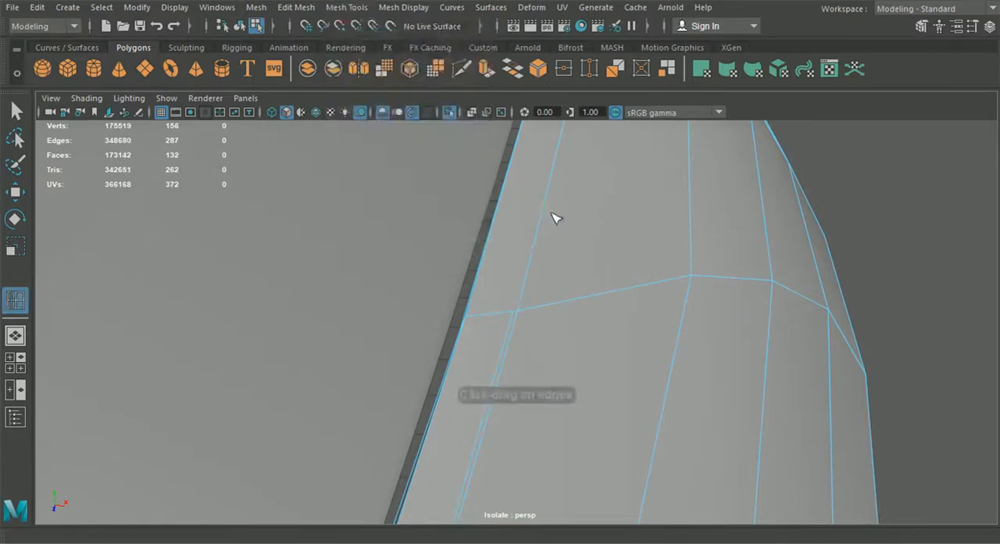
middle_click_drag(551, 208, 545, 249, "alt")
scroll(545, 249, "up", 2)
middle_click_drag(546, 161, 533, 205, "alt")
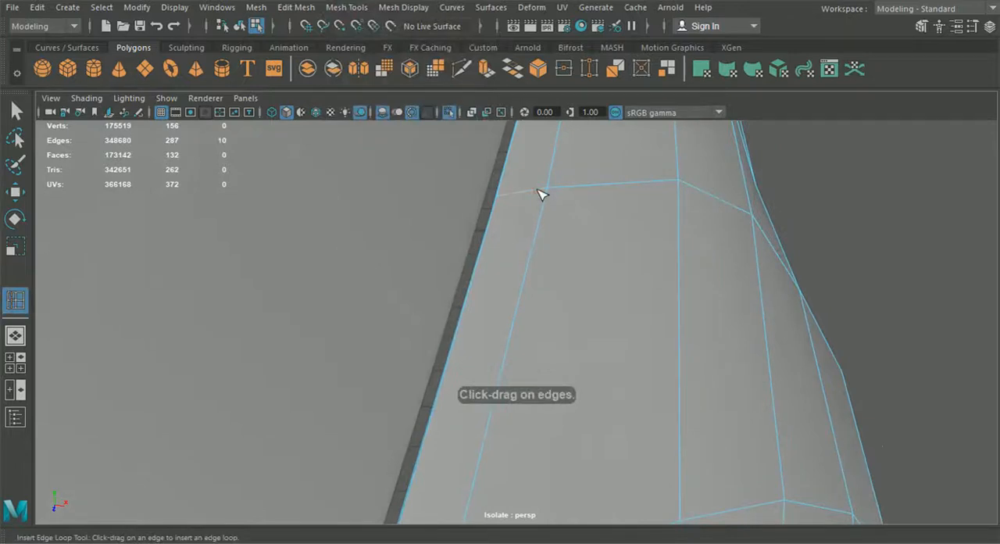
left_click(545, 193)
- Multi-cut an edge joining the new loop to the supporting edge cut at the fender's front
left_click(461, 69)
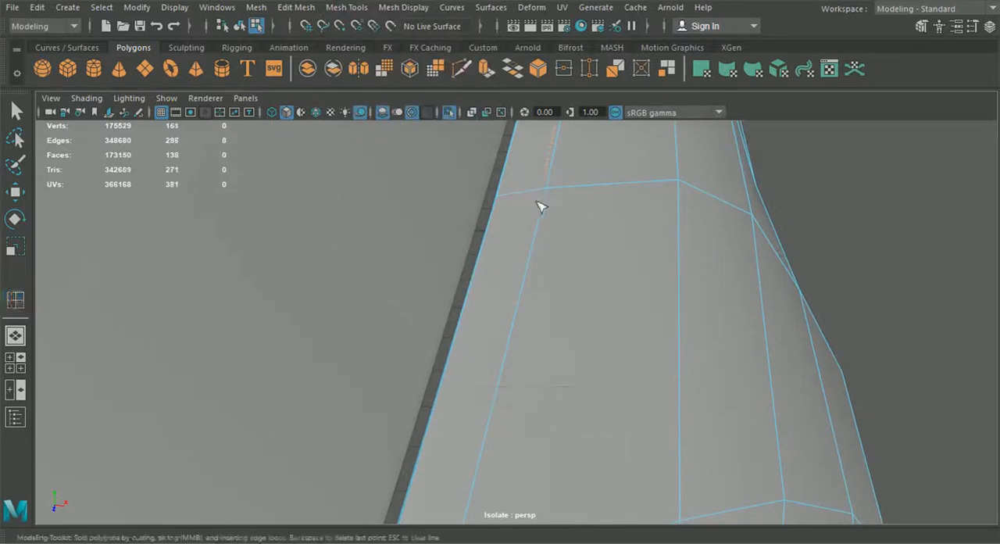
scroll(538, 266, "down", 3)
middle_click_drag(525, 324, 580, 156, "alt")
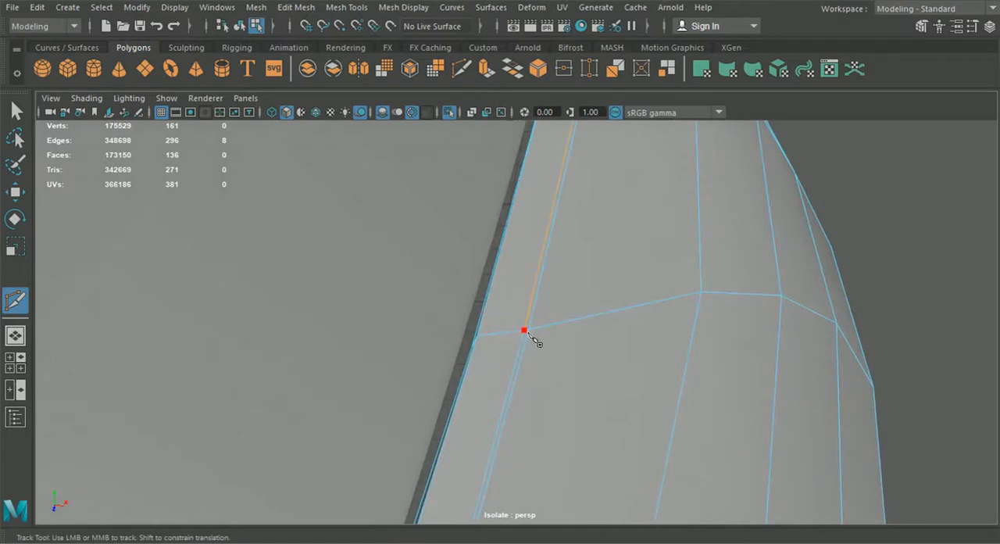
right_click(528, 338)
scroll(526, 339, "down", 6)
left_click_drag(542, 372, 241, 246, "alt")
- Delete the short edge linking the corner vertices near the front tip, remove the stray vertex, and return to object selection
left_click(15, 111)
scroll(501, 292, "up", 5)
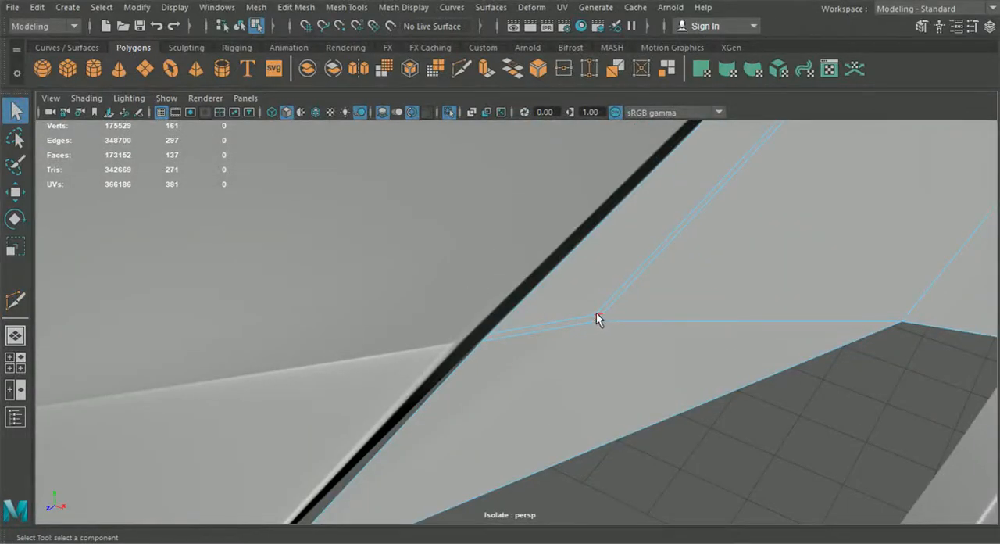
key("Delete")
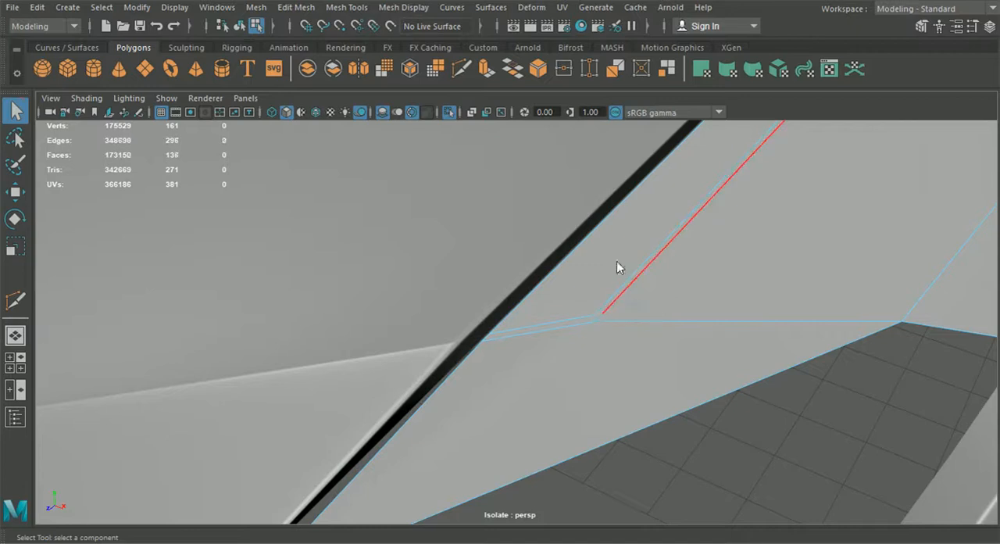
right_click_drag(595, 156, 566, 108)
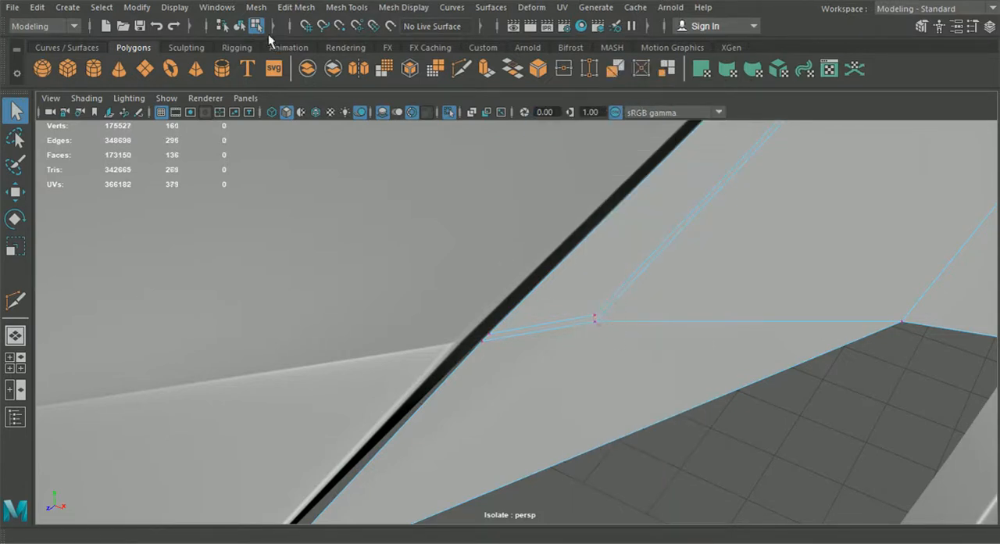
left_click(240, 29)
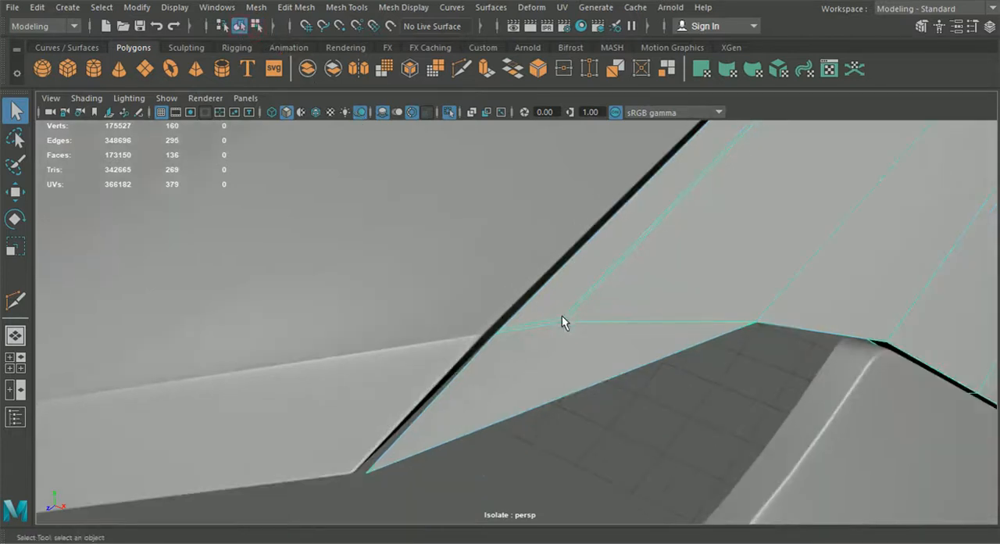
left_click(633, 393)
left_click_drag(633, 393, 682, 264, "alt")
left_click(677, 252)
left_click(348, 7)
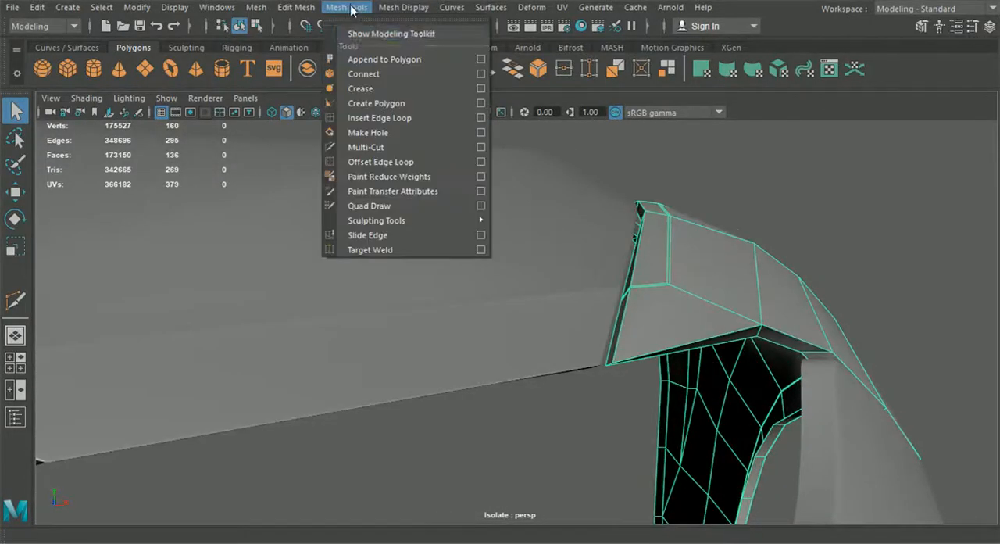
left_click(372, 118)
scroll(673, 286, "up", 2)
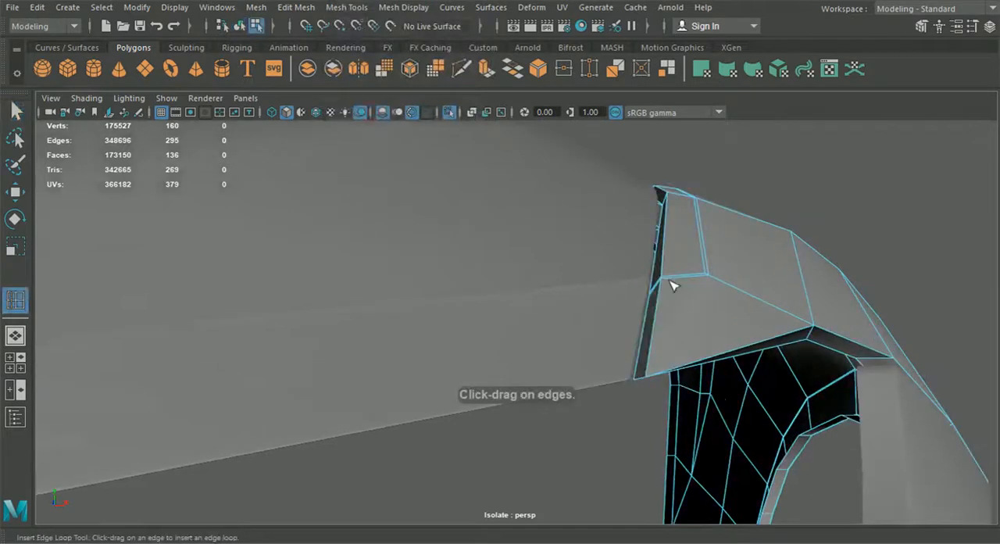
left_click(665, 280)
left_click_drag(664, 282, 621, 272, "alt")
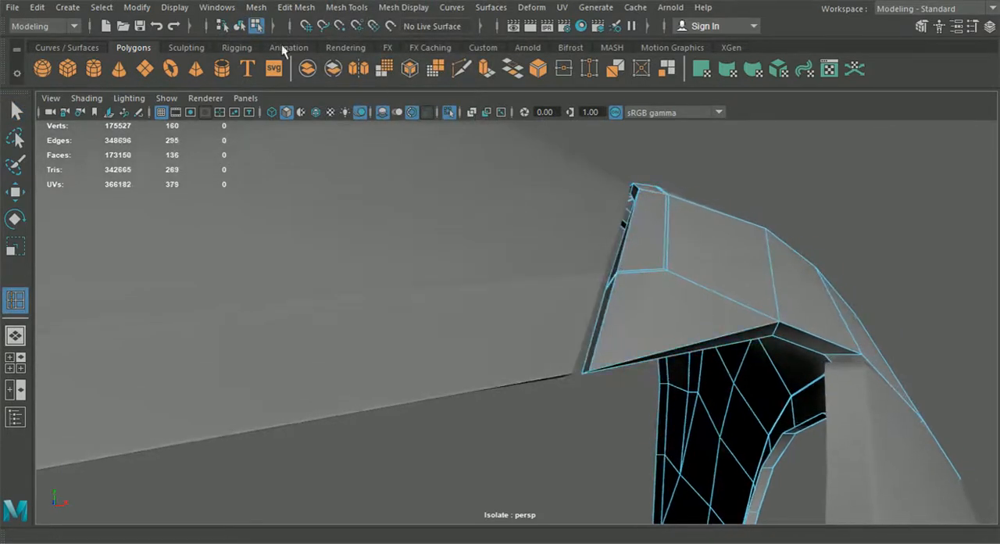
- Add a cut point at the front tip and insert an edge loop close beside the hood-seam border along the fender's top
right_click_drag(523, 194, 684, 385, "alt")
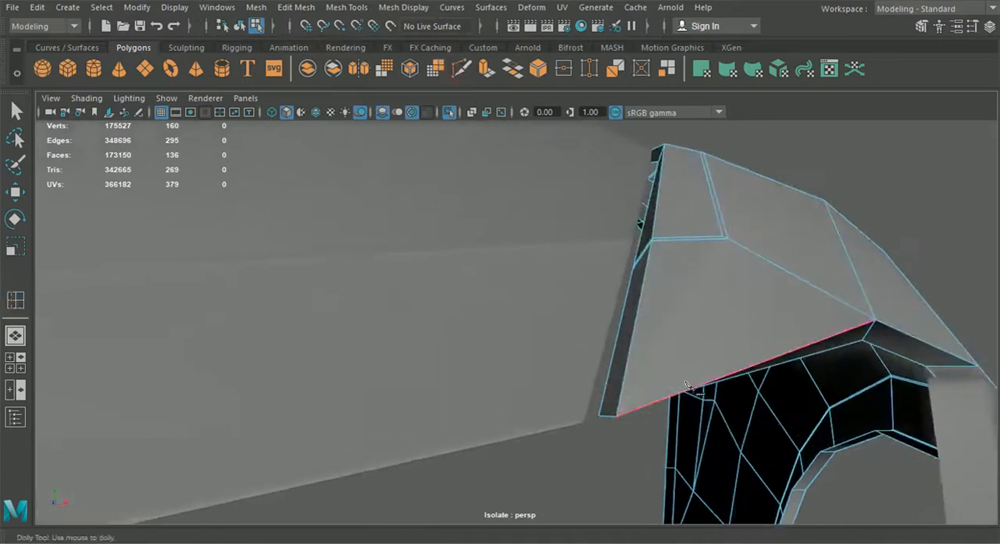
left_click_drag(687, 392, 607, 375, "alt")
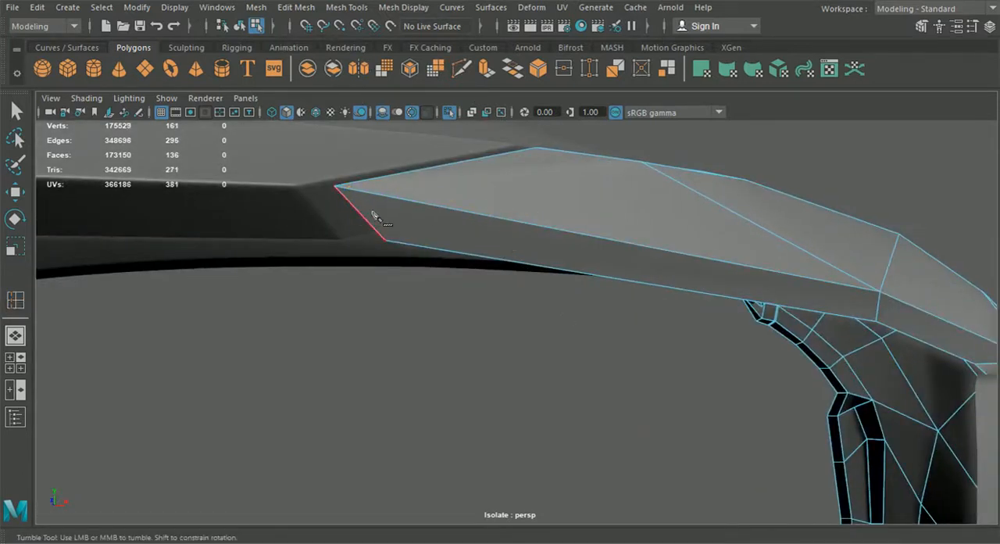
left_click(296, 7)
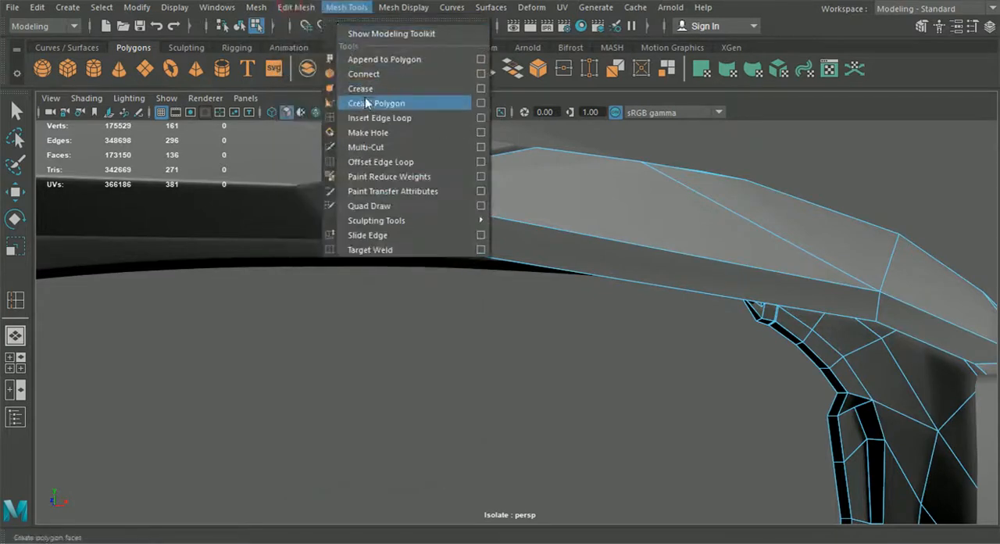
left_click(375, 118)
left_click_drag(560, 197, 590, 319, "alt")
left_click_drag(590, 319, 423, 279, "alt")
left_click_drag(506, 268, 552, 279, "alt")
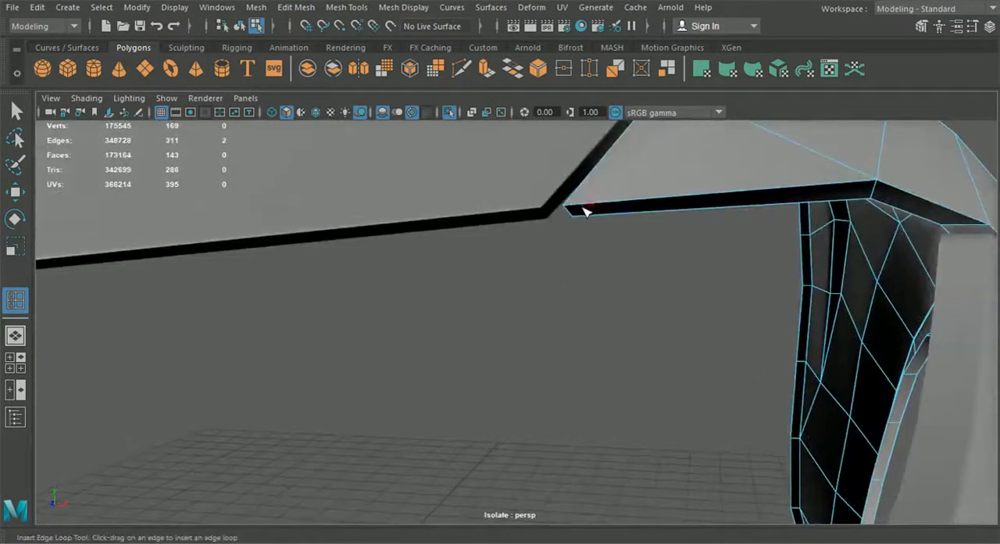
- Multi-cut a short edge from the flange corner at the front tip to the new seam loop
left_click(461, 69)
left_click(572, 216)
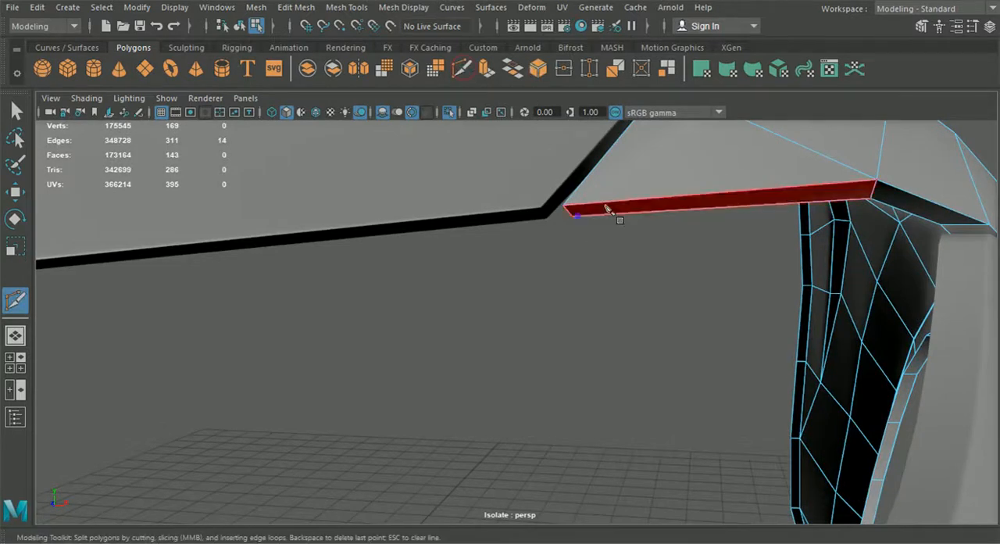
middle_click_drag(591, 212, 629, 240, "alt")
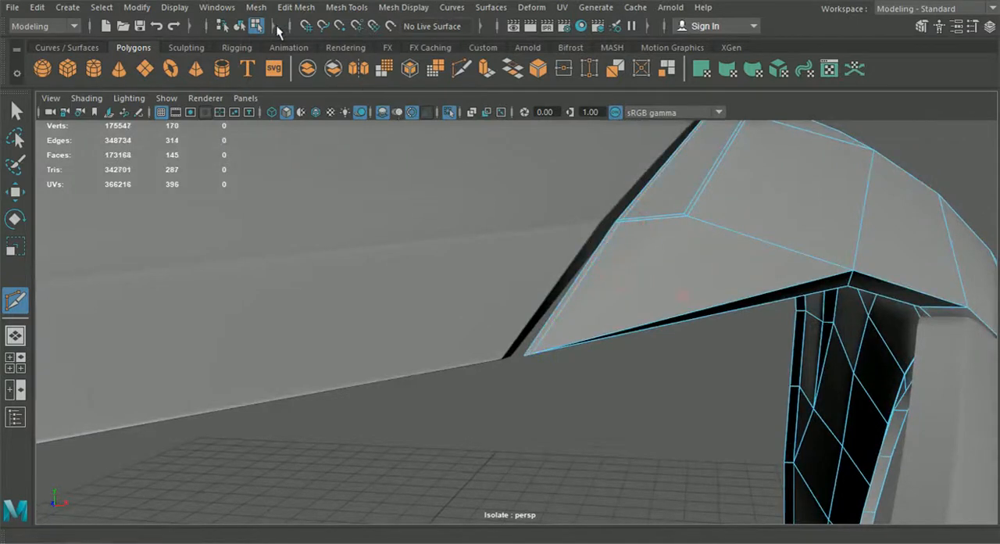
- Return to object selection, inspect the fender's front in smooth preview, and switch it back to the unsmoothed mesh
left_click(14, 112)
left_click(239, 25)
left_click(696, 310)
left_click(687, 314)
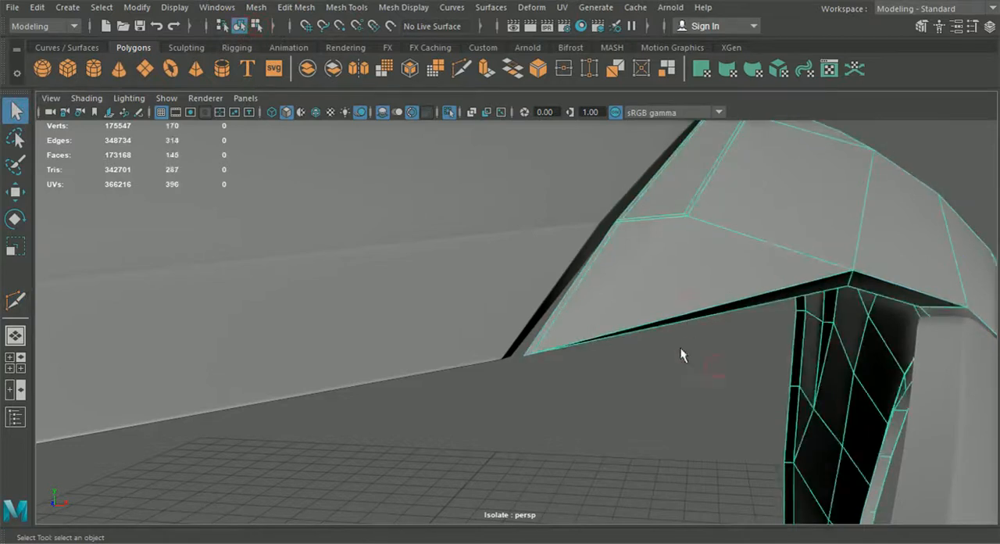
key("3")
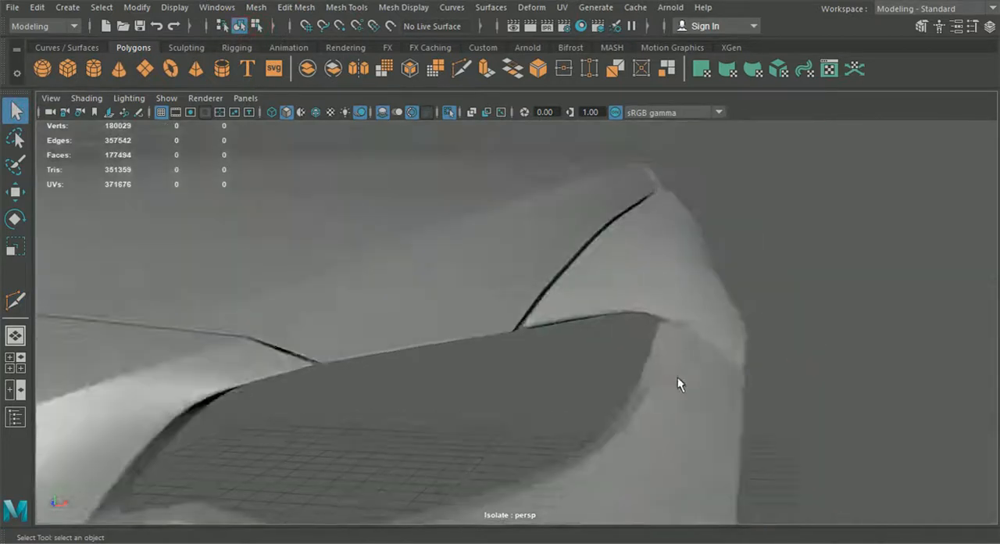
left_click_drag(677, 377, 649, 268, "alt")
left_click(646, 259)
key("1")
- Multi-cut a supporting edge just in front of the crease bend, from the seam flange over the border to the inner row's corner
left_click_drag(581, 359, 522, 225, "alt")
scroll(576, 337, "up", 5)
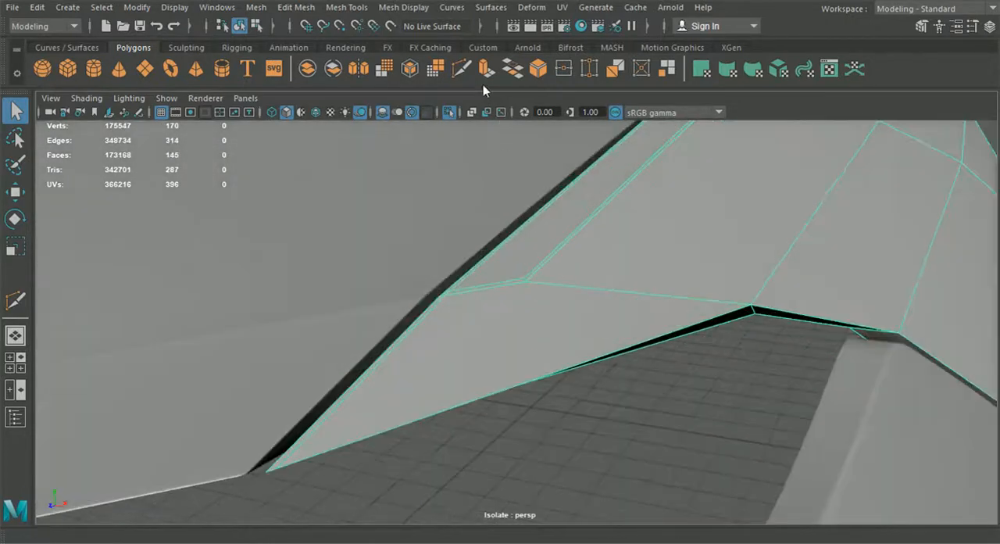
left_click(462, 68)
left_click_drag(482, 397, 536, 396, "alt")
right_click_drag(535, 397, 596, 371, "alt")
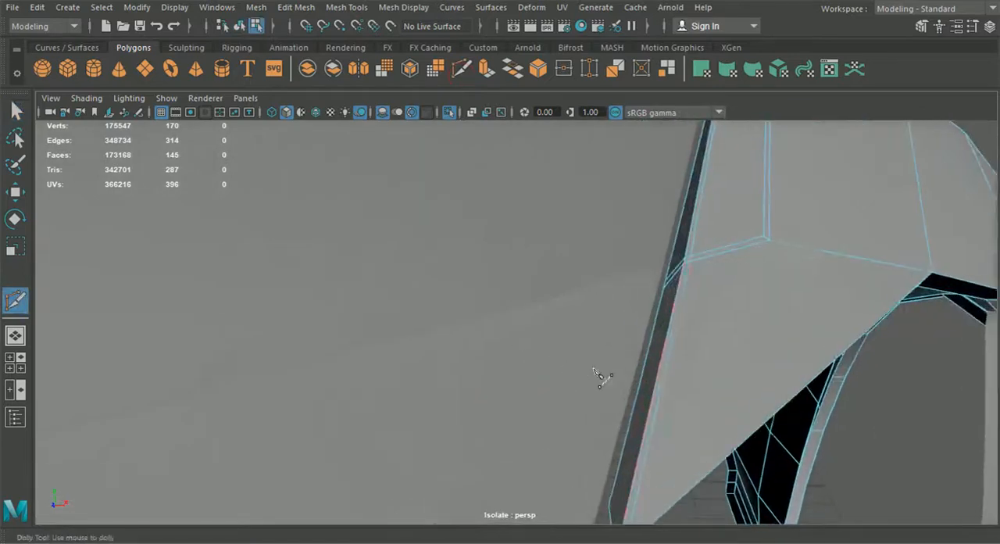
left_click(684, 269)
scroll(778, 244, "down", 3)
middle_click_drag(778, 244, 717, 351, "alt")
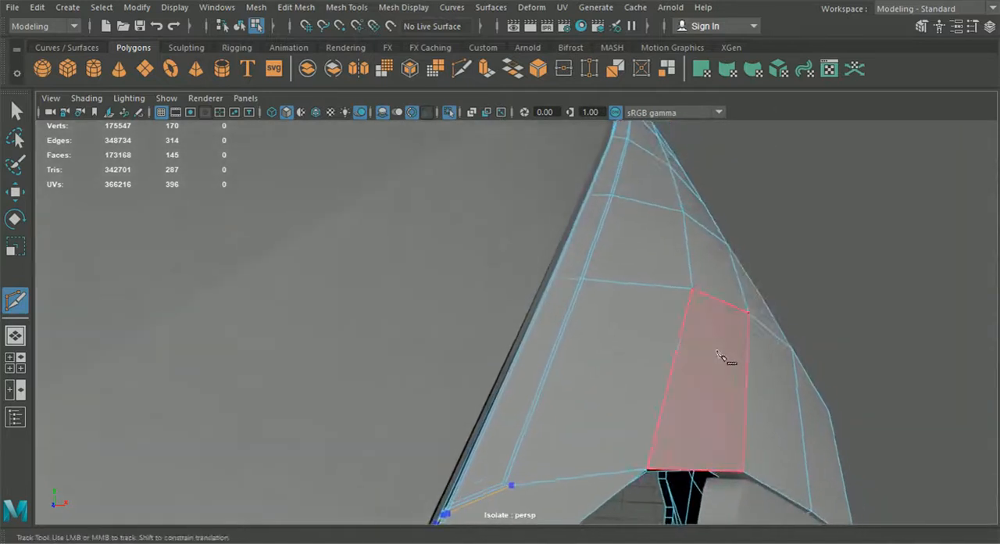
- Insert an edge loop close beside the inner row on its outer side, along the fender's top
left_click(346, 7)
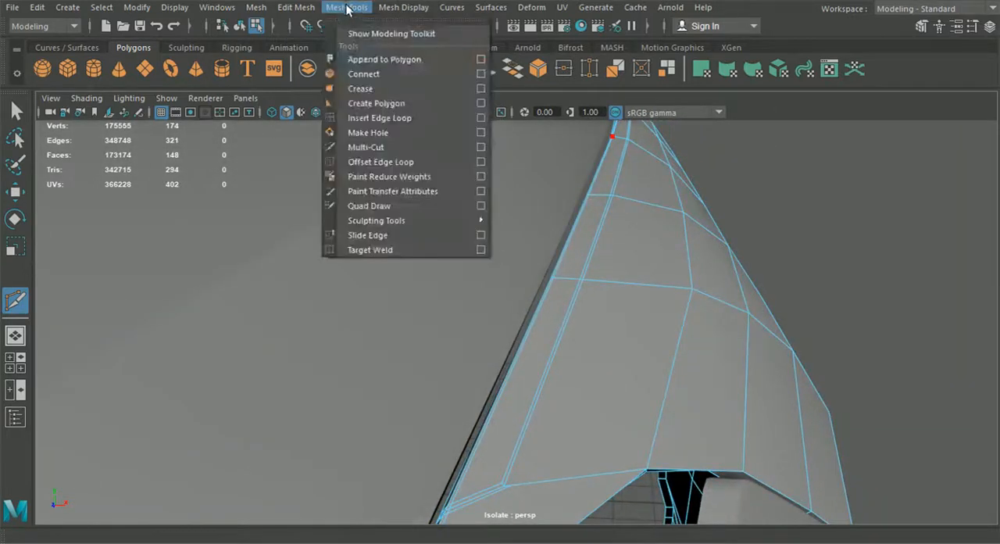
left_click(368, 119)
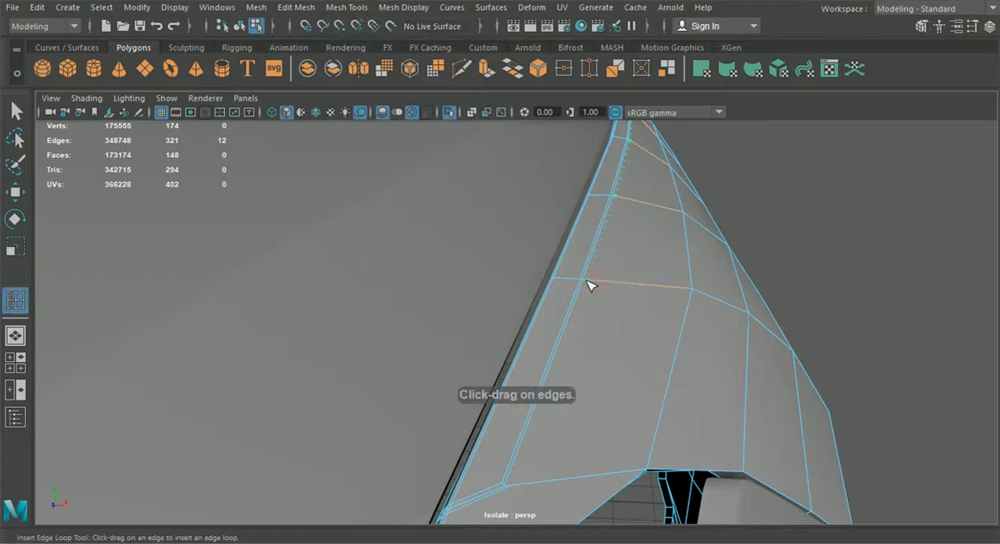
left_click(589, 286)
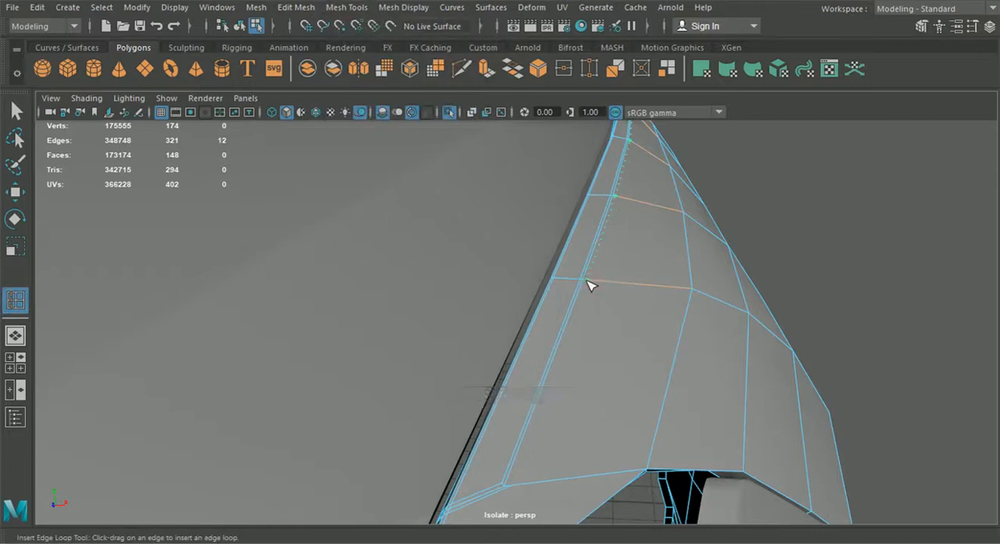
- Multi-cut an edge extending the new outer loop forward to the cross edge at the inner row's front corner
left_click(459, 72)
left_click(587, 281)
middle_click_drag(576, 376, 600, 241, "alt")
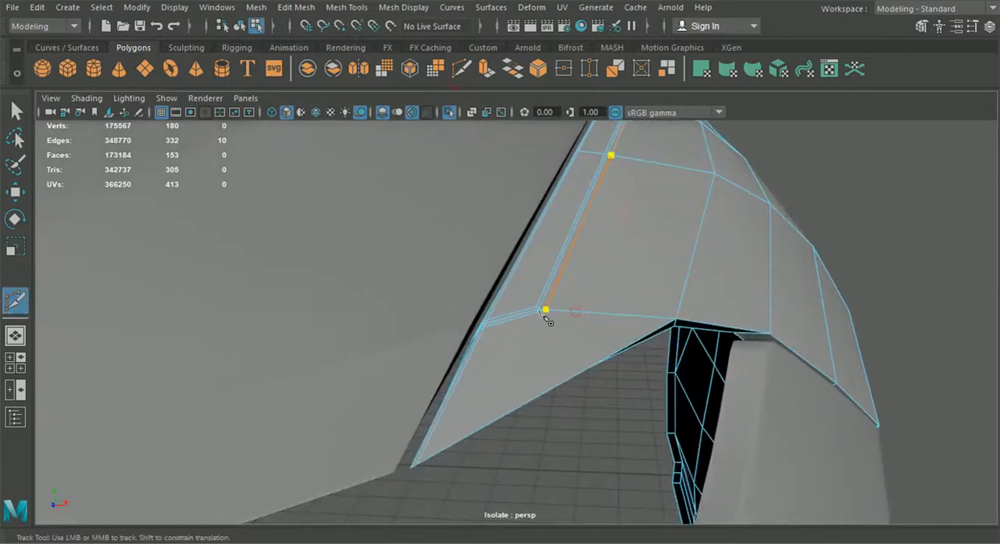
left_click(545, 311)
key("Return")
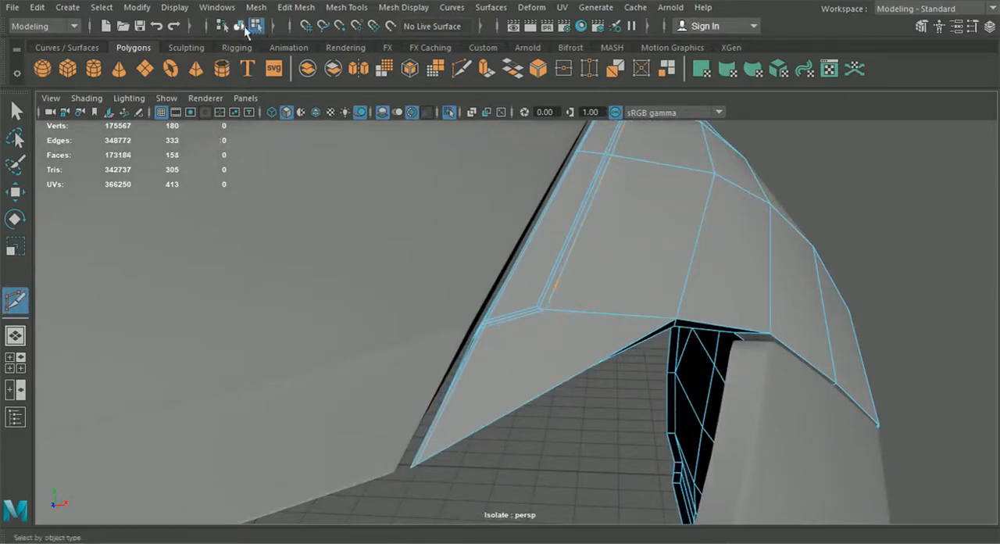
- Return to object selection and inspect the fender in smooth preview from its front to its rear
key("q")
left_click(238, 30)
key("3")
left_click(845, 184)
left_click_drag(846, 186, 425, 254, "alt")
- Show the hood unsmoothed with wireframe on shaded, and insert an edge loop on the rear fender beside the hood's rear corner
left_click(507, 275)
left_click(605, 228)
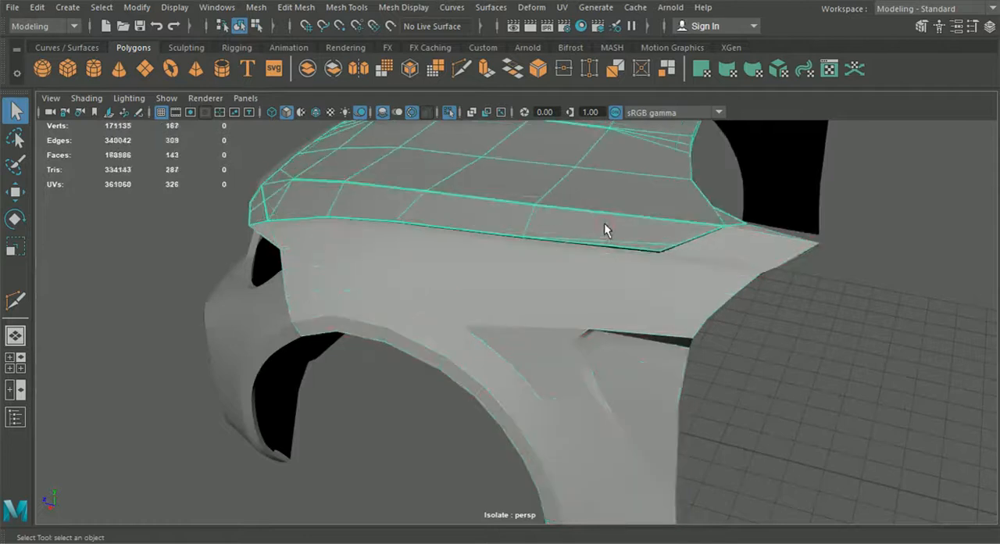
scroll(502, 257, "up", 5)
left_click(346, 7)
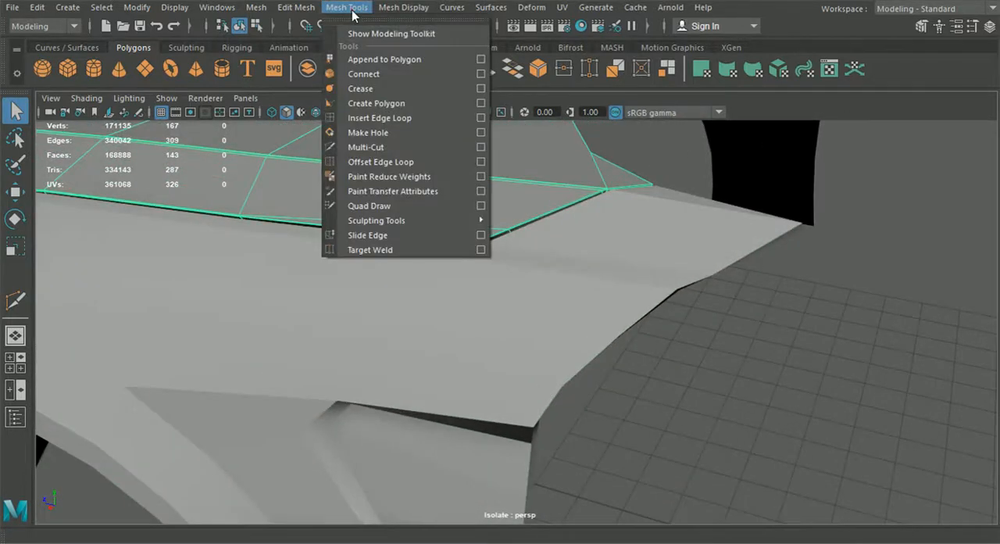
left_click(374, 118)
scroll(406, 158, "up", 6)
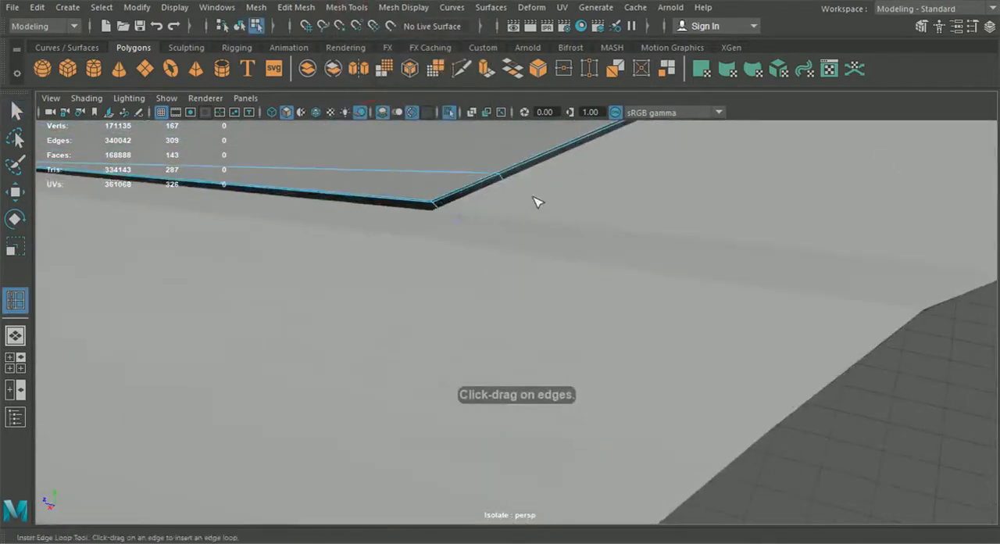
left_click(316, 113)
left_click(520, 183)
scroll(536, 217, "down", 5)
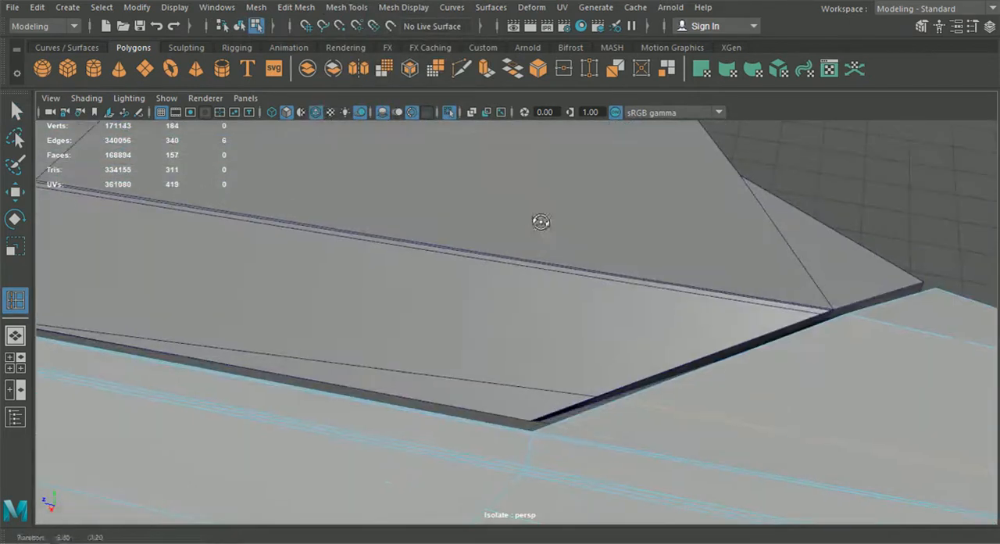
- Smooth-preview the hood and fender to check their rear corner gap, and turn off wireframe on shaded
left_click(239, 27)
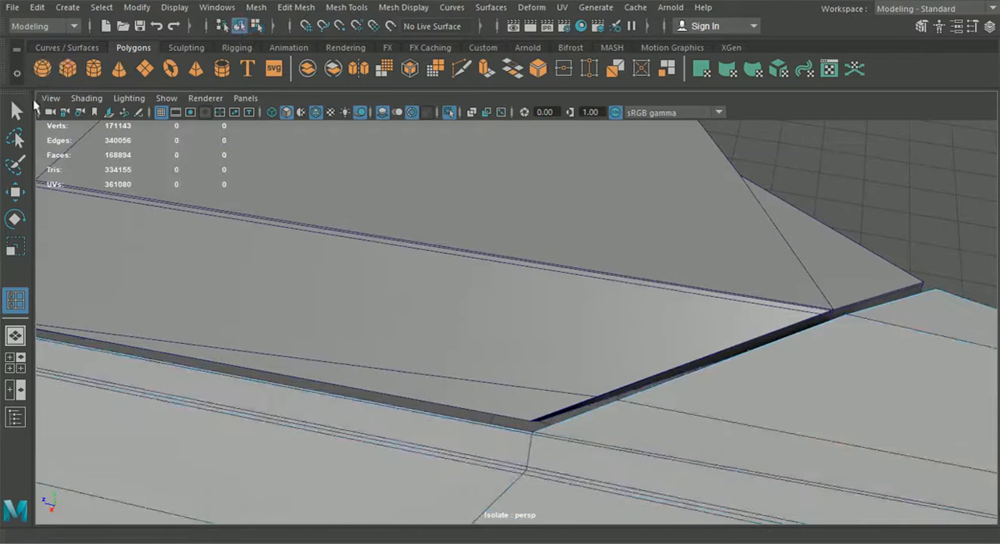
key("q")
left_click(484, 314)
key("3")
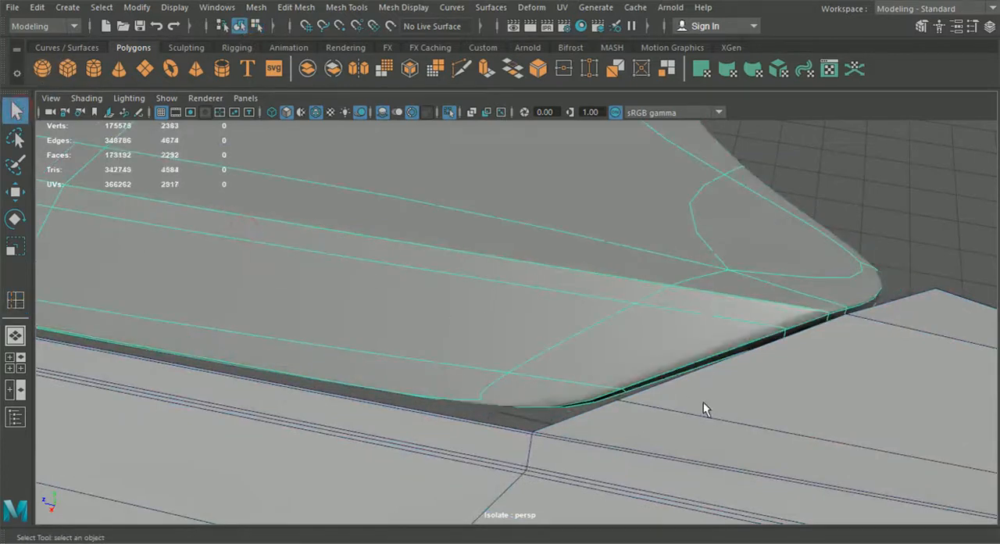
left_click(703, 401)
key("3")
left_click(856, 224)
mouse_move(692, 324)
left_mouse_down("alt")
mouse_move(759, 324)
mouse_move(678, 317)
left_mouse_up("alt")
left_click(313, 112)
- Inspect the smoothed fender's front end and switch the fender back to the unsmoothed mesh
mouse_move(323, 130)
left_mouse_down("alt")
mouse_move(460, 242)
mouse_move(505, 232)
mouse_move(493, 246)
mouse_move(346, 242)
mouse_move(400, 250)
mouse_move(426, 275)
mouse_move(525, 265)
left_mouse_up("alt")
middle_click_drag(524, 266, 564, 253, "alt")
left_click_drag(564, 253, 511, 318, "alt")
left_click(463, 306)
key("1")
- Multi-cut a supporting edge across the fender's front section, from beside the lower border's corner to the seam-side crease bend
middle_click_drag(511, 318, 540, 264, "alt")
scroll(540, 264, "up", 4)
left_click_drag(539, 264, 512, 324, "alt")
middle_click_drag(512, 324, 536, 306, "alt")
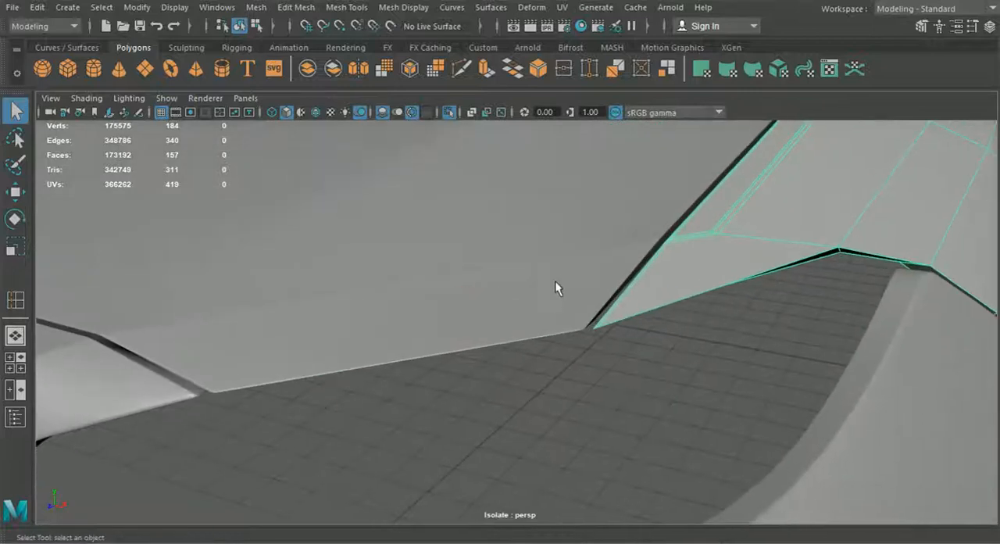
left_click(462, 69)
left_click_drag(639, 258, 459, 286, "alt")
right_click_drag(458, 286, 723, 217, "alt")
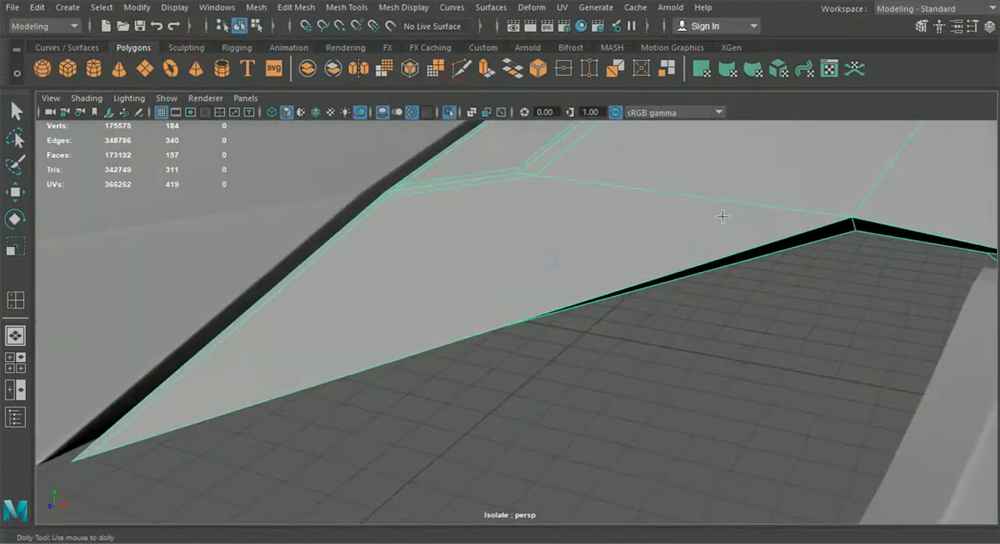
left_click(840, 214)
left_click(386, 196)
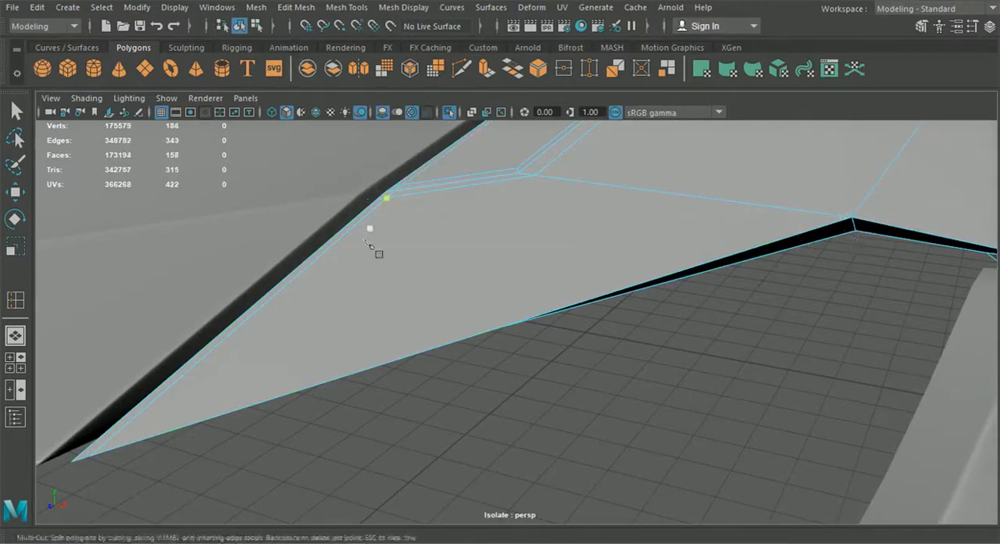
left_click_drag(366, 300, 399, 302, "alt")
scroll(493, 312, "down", 4)
middle_click_drag(495, 312, 376, 300, "alt")
left_click_drag(375, 299, 352, 318, "alt")
right_click_drag(352, 317, 422, 331, "alt")
left_click(323, 10)
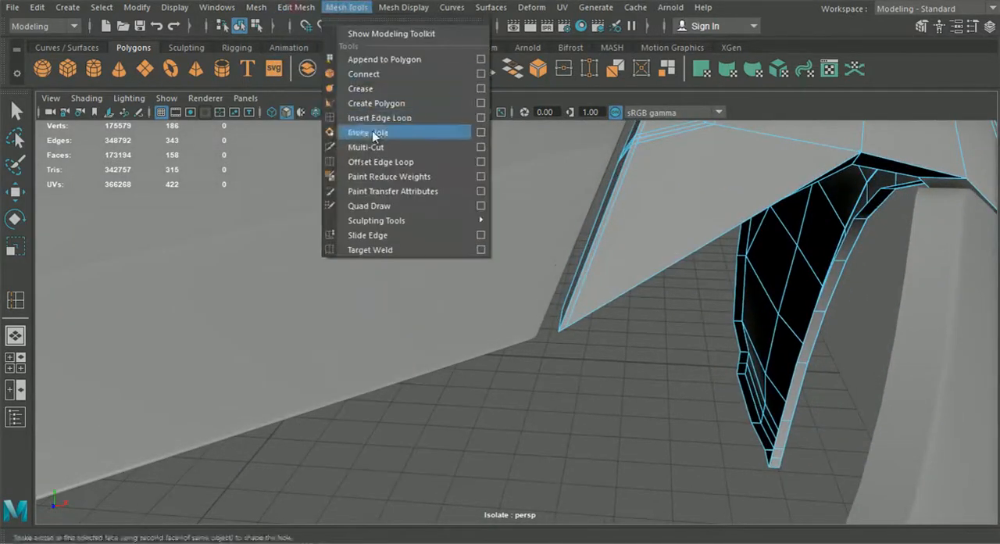
left_click(380, 162)
left_click_drag(584, 320, 613, 340, "alt")
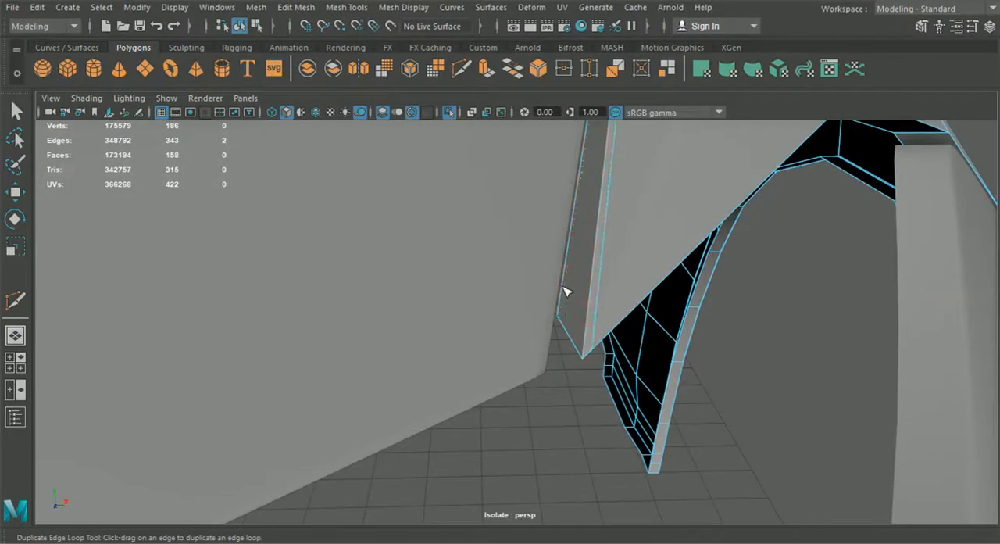
left_click_drag(565, 295, 522, 291, "alt")
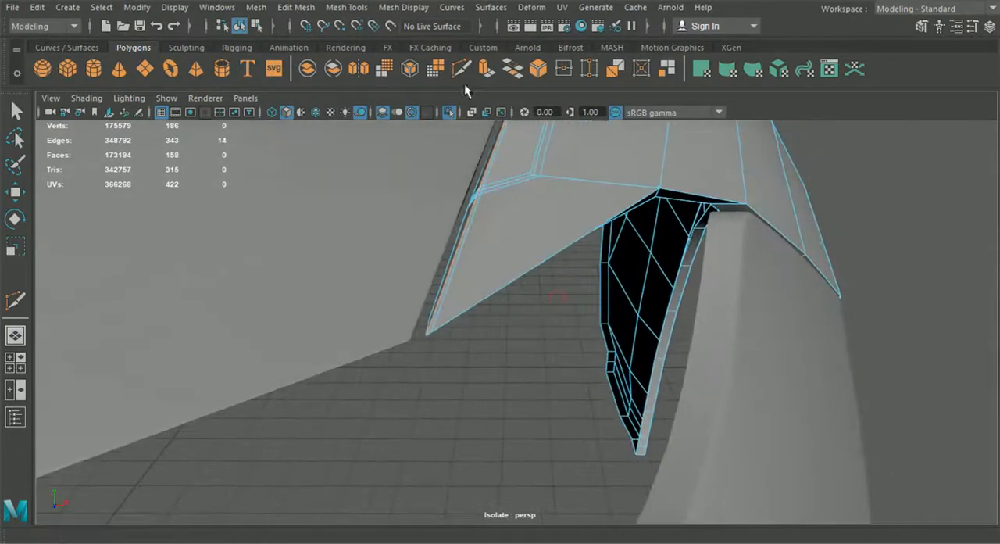
- Multi-cut a supporting edge from the flange at the front tip close along the lower border to the border's corner
left_click(464, 73)
left_click_drag(500, 234, 469, 223, "alt")
right_click_drag(469, 223, 473, 332, "alt")
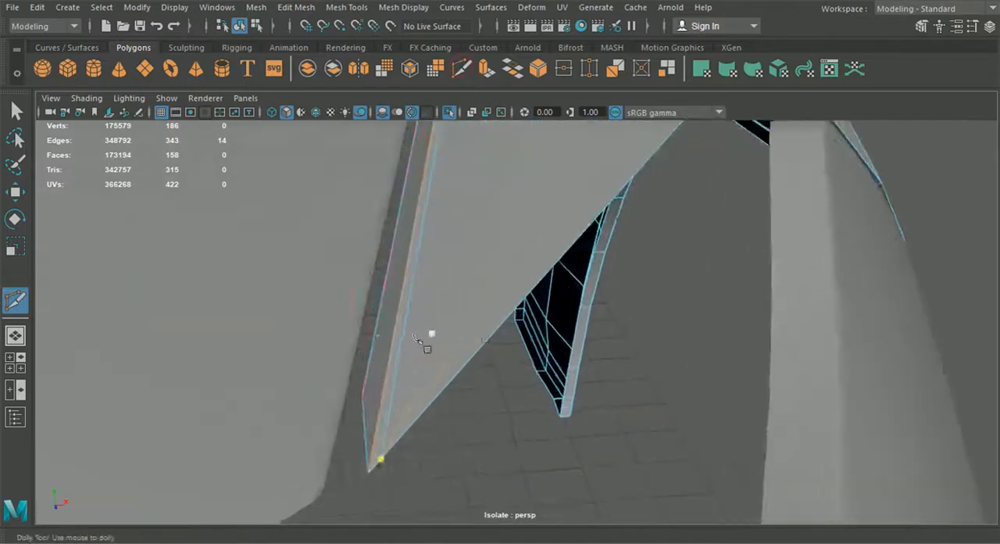
left_click(374, 392)
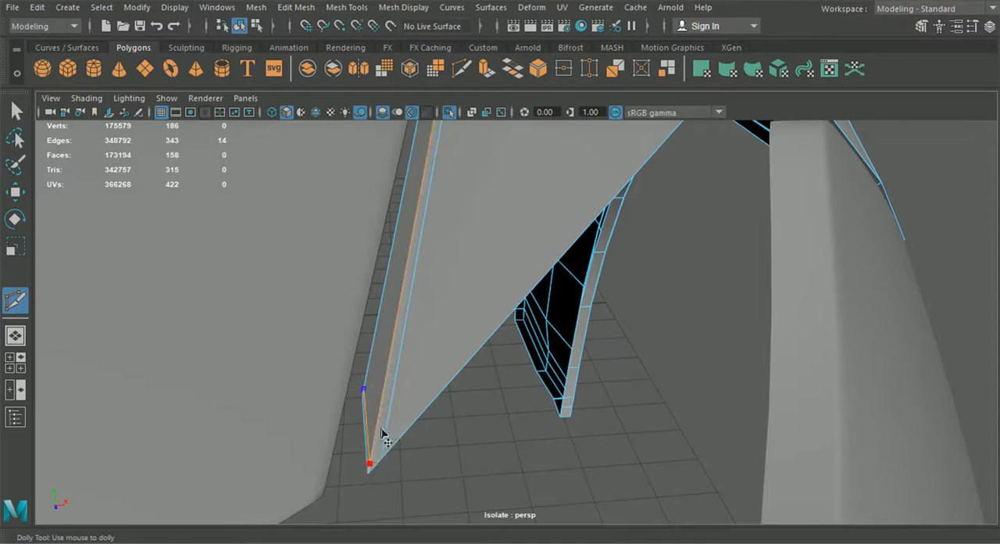
left_click_drag(391, 453, 435, 375, "alt")
middle_click_drag(434, 375, 472, 416, "alt")
right_click_drag(474, 417, 540, 439, "alt")
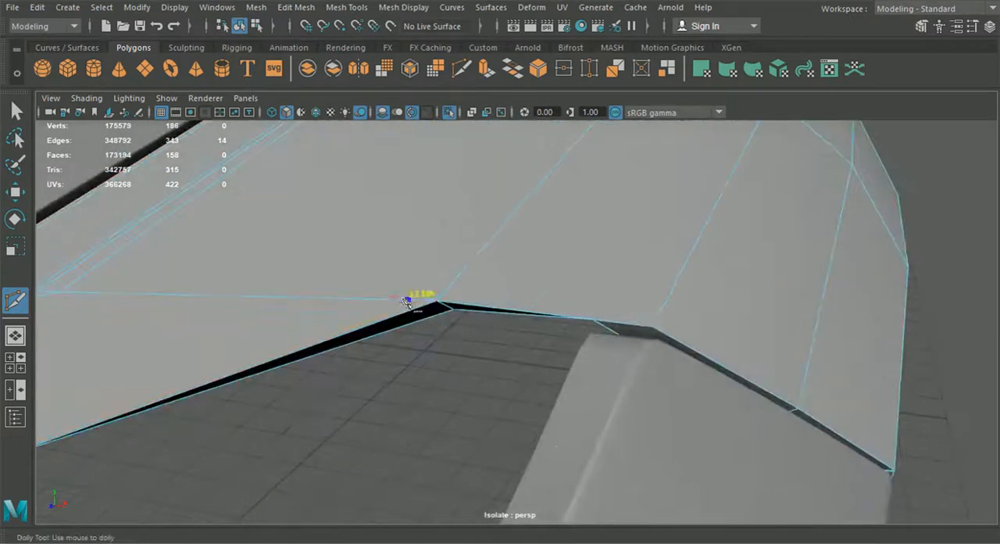
left_click(439, 298)
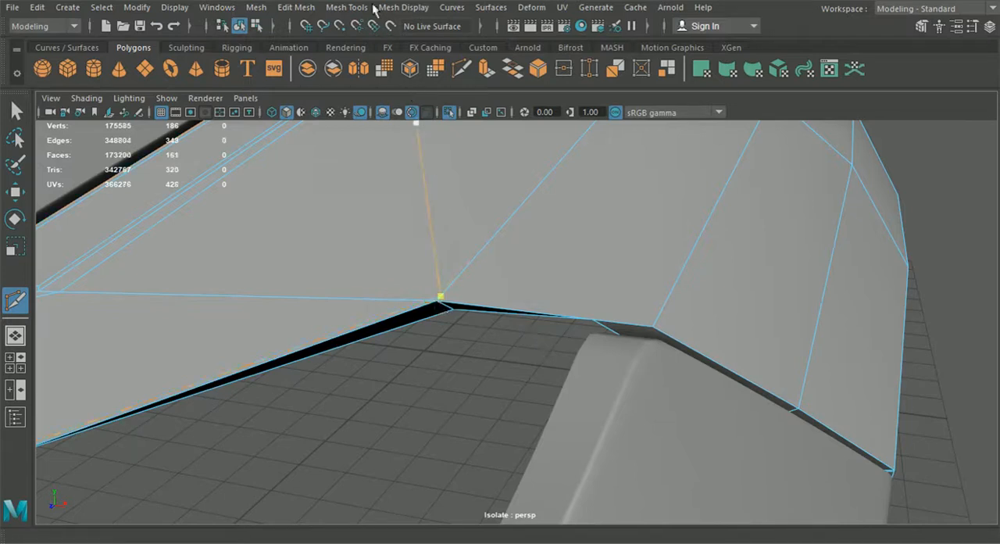
- Insert a supporting edge loop across the fender's front section, close along the edge that meets the bumper
left_click(347, 7)
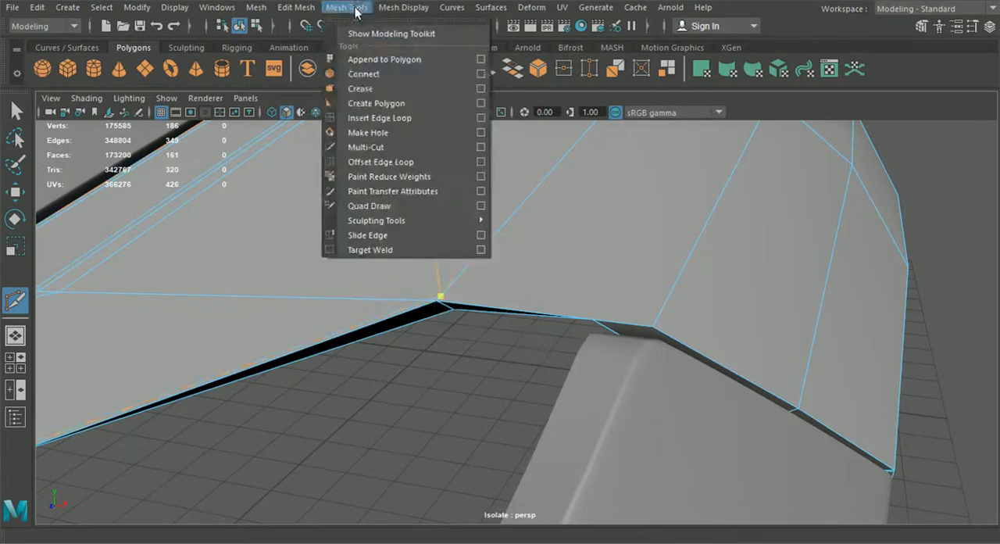
left_click(379, 118)
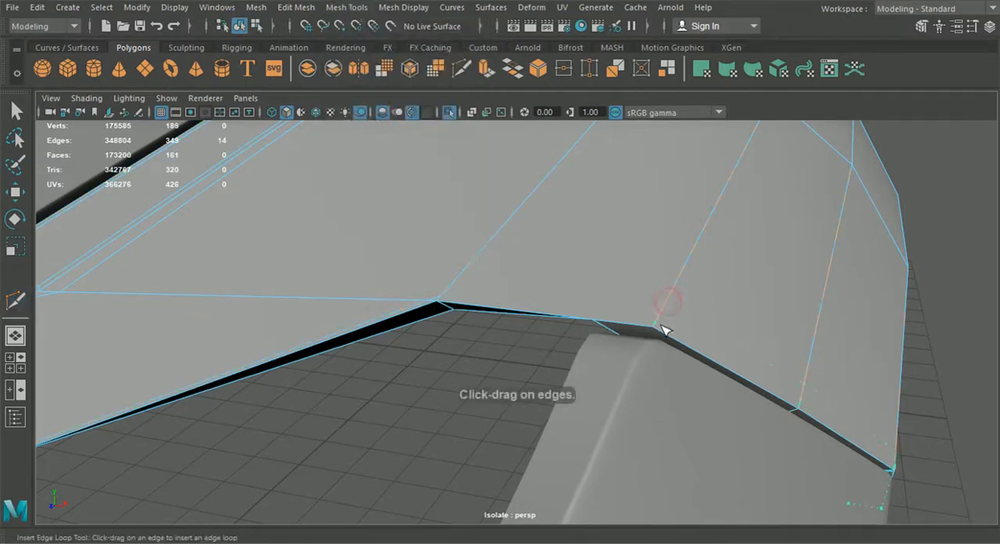
left_click_drag(662, 326, 663, 329)
left_click_drag(663, 329, 614, 352, "alt")
middle_click_drag(614, 352, 849, 440, "alt")
middle_click_drag(475, 338, 548, 358, "alt")
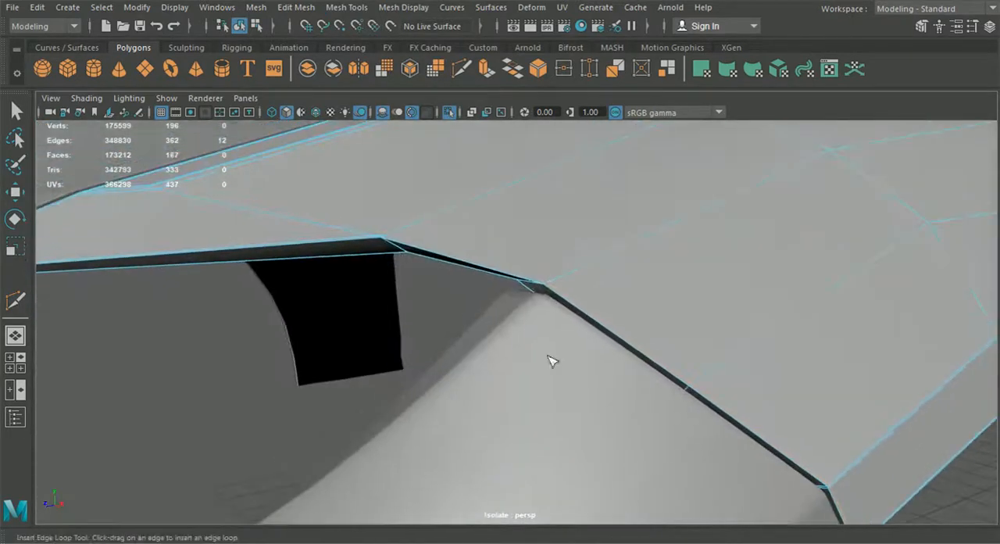
- Multi-cut an edge from the lower border's corner to the supporting loop along the bumper edge
left_click(461, 68)
right_click_drag(404, 158, 321, 164, "alt")
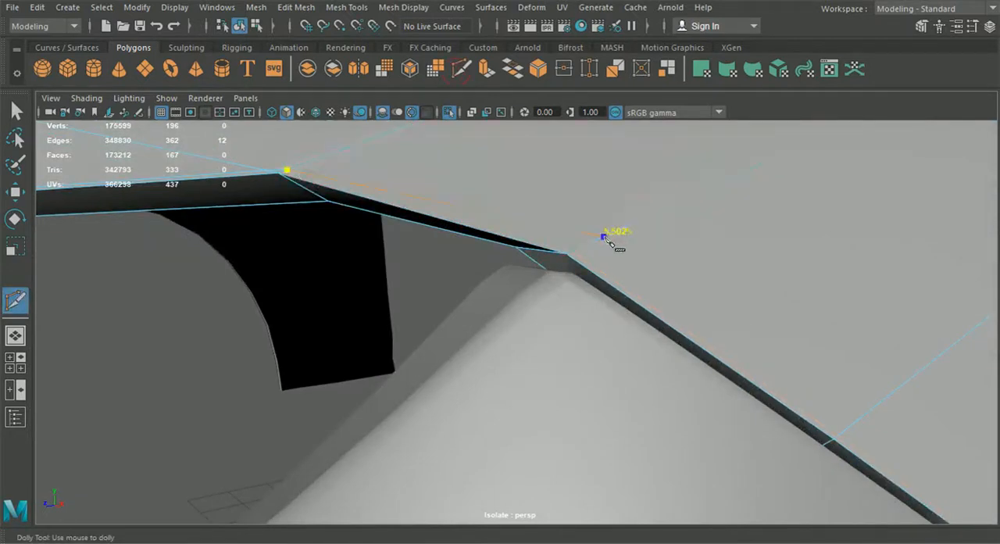
middle_click_drag(403, 291, 473, 339, "alt")
- Merge the two neighbouring vertices beside the corner of the fender's lower border
left_click(17, 111)
right_click_drag(386, 201, 473, 248, "alt")
right_click_drag(464, 244, 381, 125)
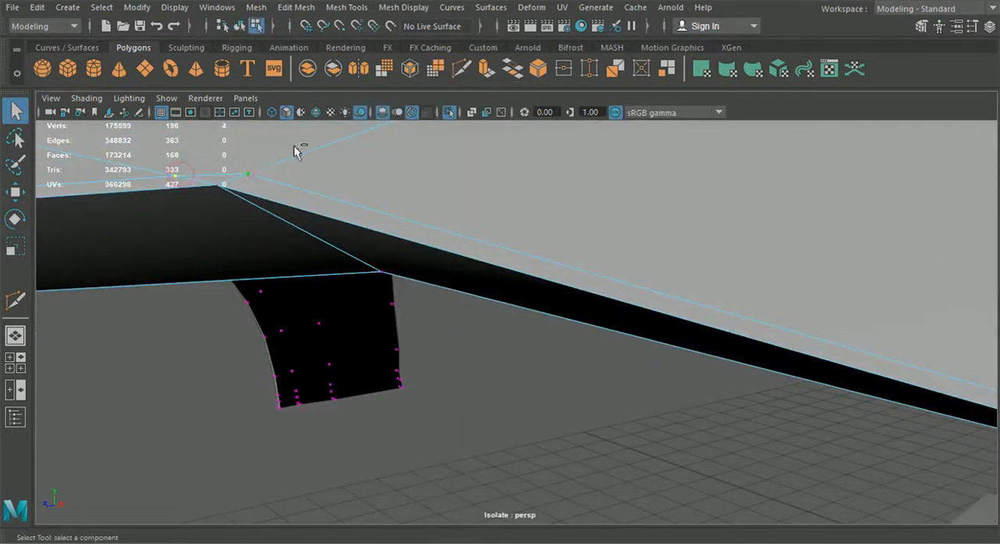
left_click(297, 7)
left_click(350, 148)
- Move the merged vertex slightly so it lines up with the corner of the fender's lower border
left_click_drag(375, 185, 394, 215, "alt")
left_click(15, 192)
left_click_drag(773, 404, 788, 409)
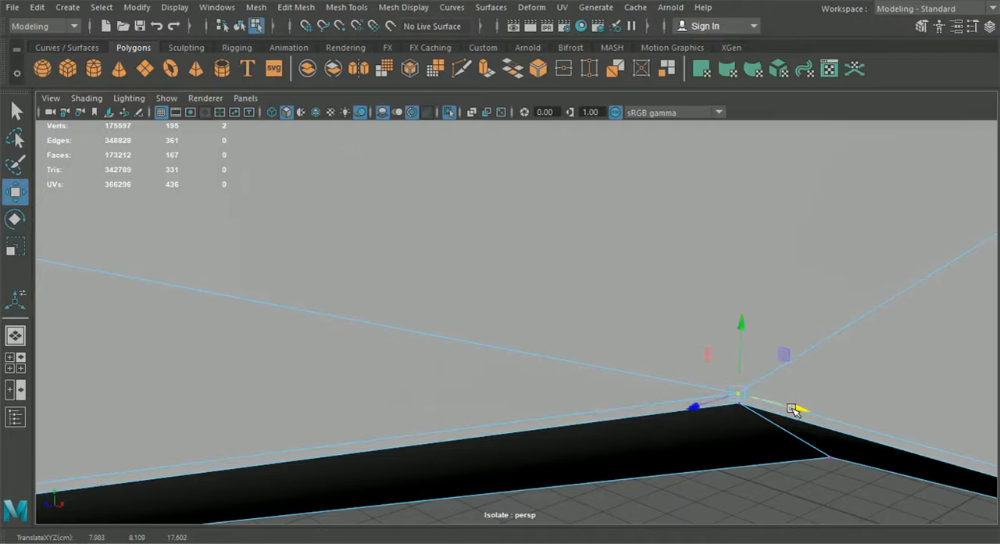
left_click_drag(721, 411, 524, 399, "alt")
middle_click_drag(524, 399, 742, 435, "alt")
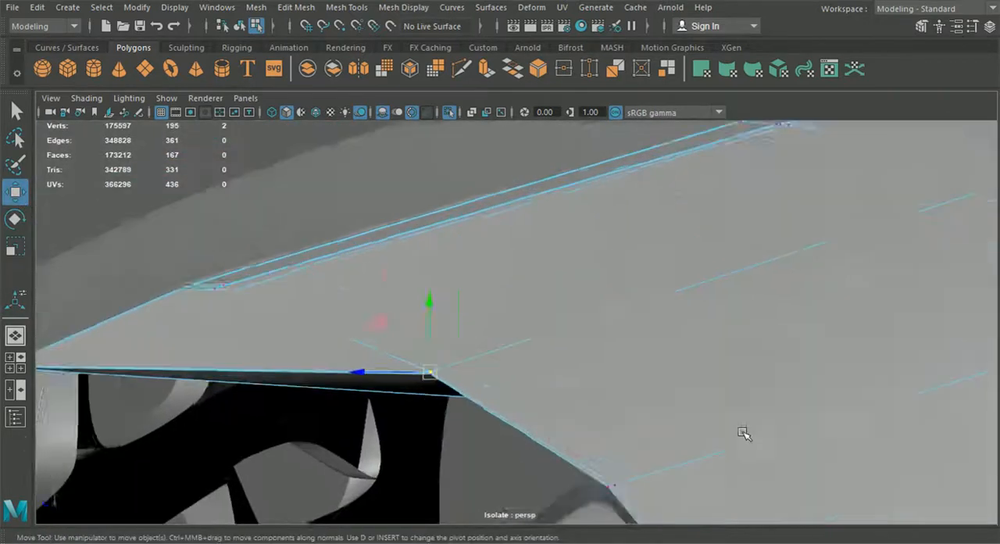
right_click_drag(568, 403, 612, 417, "alt")
left_click_drag(308, 405, 314, 407)
- Return to object mode, smooth-preview the fender in shaded display and inspect its front end
scroll(319, 410, "down", 5)
left_click(238, 26)
left_click(267, 167)
scroll(337, 243, "down", 5)
left_click_drag(337, 243, 707, 338, "alt")
left_click(721, 349)
key("4")
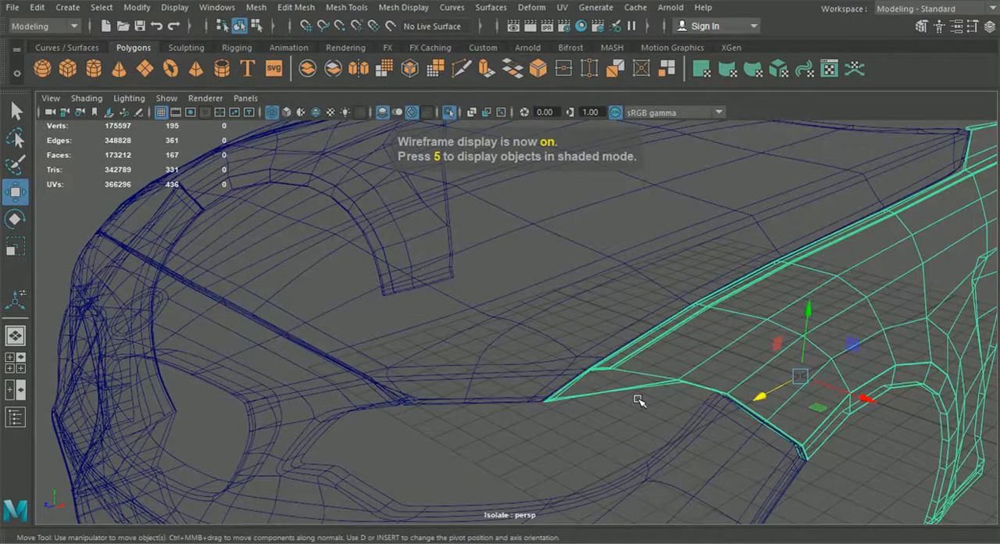
key("5")
key("3")
left_click(640, 425)
scroll(639, 425, "down", 3)
mouse_move(640, 425)
left_mouse_down("alt")
mouse_move(726, 403)
mouse_move(588, 407)
mouse_move(601, 414)
left_mouse_up("alt")
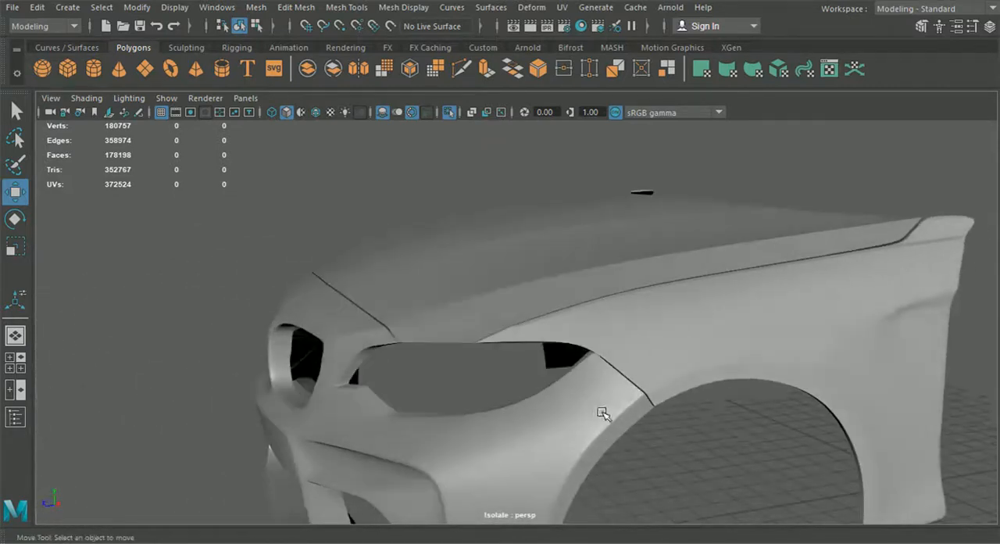
- Inspect the gap between the smoothed fender and the bumper's upper corner up close
scroll(601, 413, "up", 6)
middle_click_drag(575, 396, 486, 383, "alt")
left_click(509, 358)
left_click(463, 381)
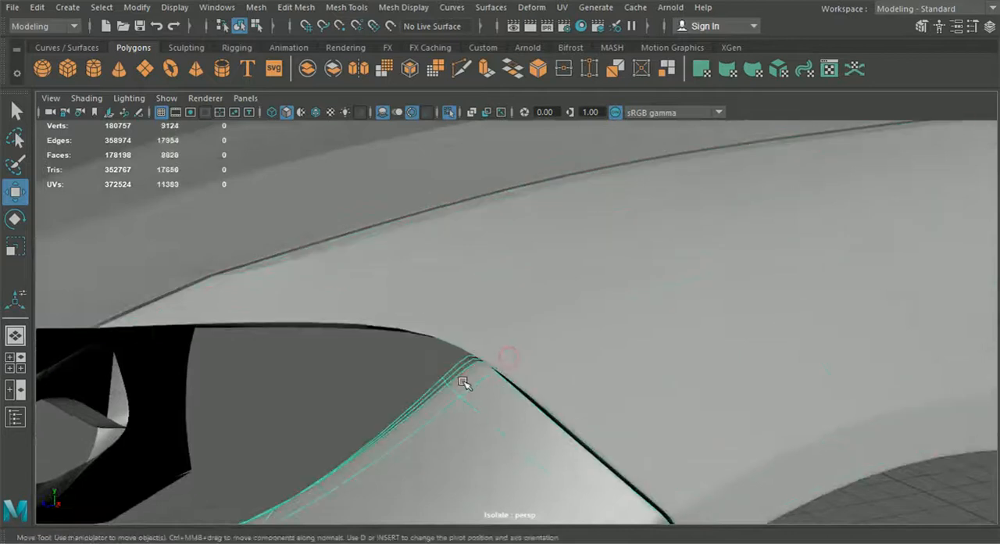
scroll(460, 383, "down", 6)
left_click_drag(462, 384, 511, 392, "alt")
left_click(796, 471)
left_click_drag(789, 441, 703, 431, "alt")
- Move the fender's border corner vertices slightly along the car's length beside the bumper's upper corner
left_click(504, 333)
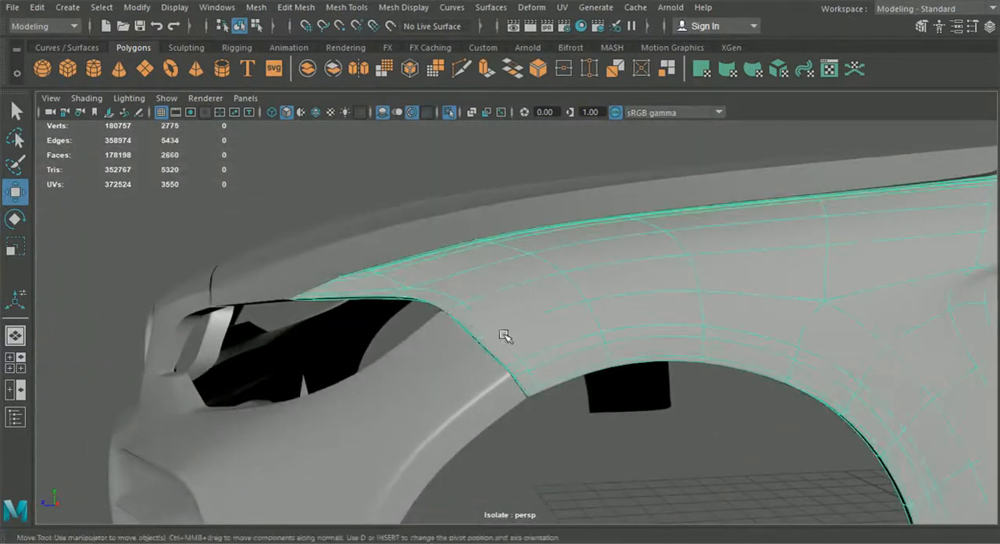
scroll(467, 329, "up", 3)
right_click_drag(447, 307, 397, 111)
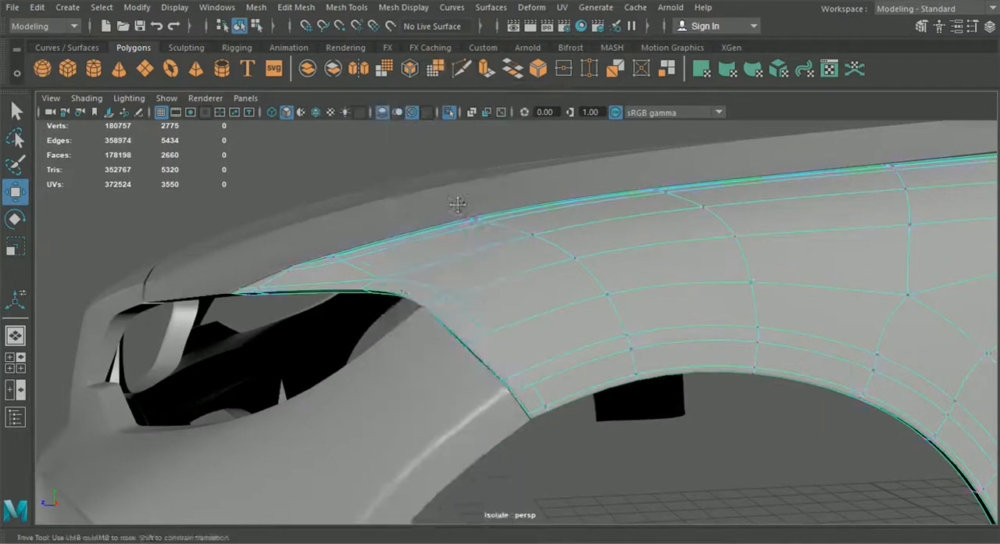
scroll(453, 281, "up", 3)
left_click_drag(455, 282, 487, 294, "alt")
left_click_drag(502, 353, 485, 346)
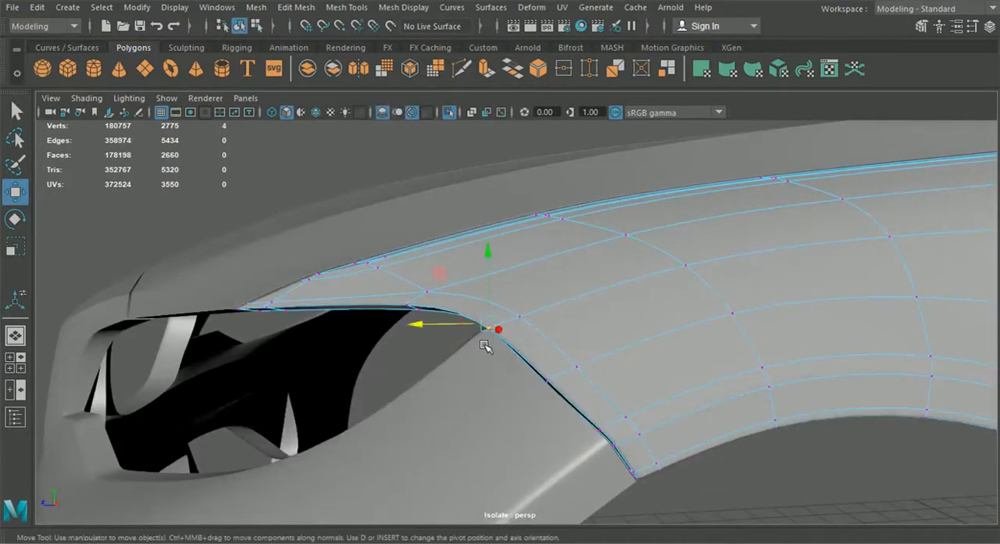
left_click_drag(424, 321, 430, 324)
- Examine the headlight opening and the seam between fender and bumper from the front
left_click(822, 506)
left_click(315, 173)
left_click_drag(375, 205, 753, 334, "alt")
scroll(764, 341, "up", 5)
middle_click_drag(763, 342, 375, 300, "alt")
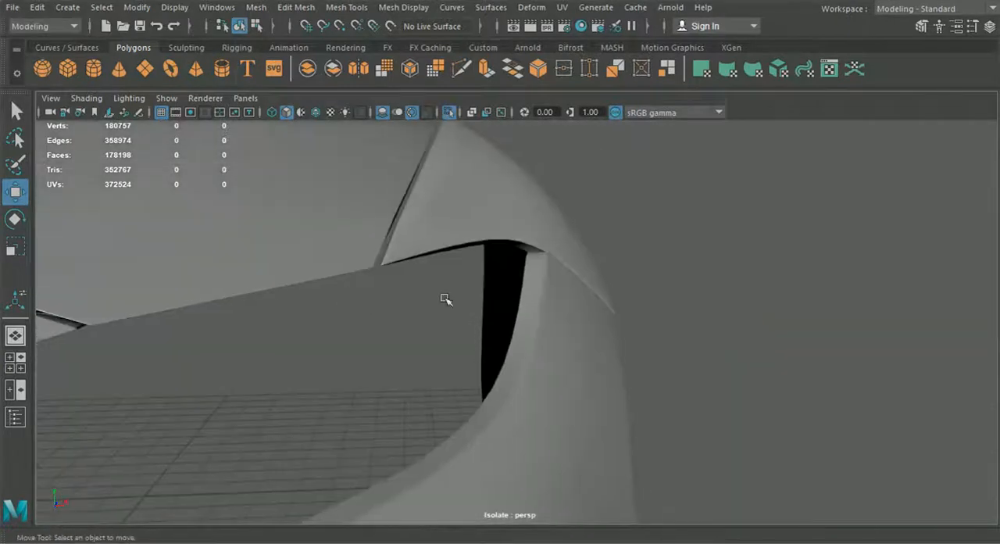
left_click_drag(375, 299, 471, 292, "alt")
left_click(553, 233)
left_click_drag(554, 232, 297, 256, "alt")
- Examine the vertices where the fender and bumper corners meet, and return to object mode
left_click_drag(265, 262, 562, 251, "alt")
right_click_drag(562, 250, 478, 111)
left_click_drag(555, 234, 461, 226, "alt")
left_click_drag(473, 192, 500, 217)
left_click_drag(502, 218, 634, 201, "alt")
left_click(812, 232)
left_click_drag(813, 235, 664, 283, "alt")
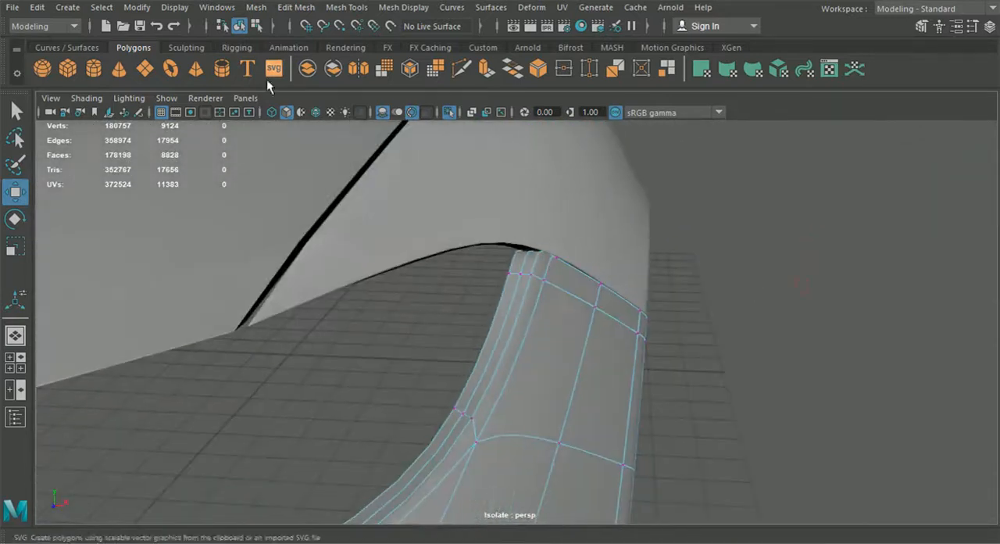
left_click(258, 25)
left_click(240, 27)
left_click(788, 317)
scroll(786, 318, "down", 5)
left_click_drag(755, 328, 525, 358, "alt")
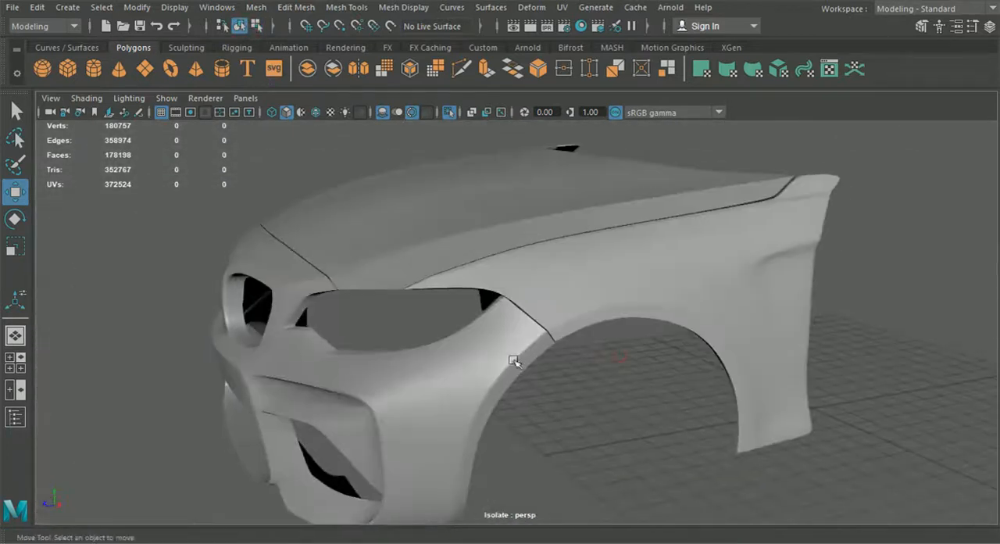
- Switch the fender to the unsmoothed mesh and insert a supporting edge loop close to its bottom edge behind the wheel
left_click_drag(538, 317, 565, 288, "alt")
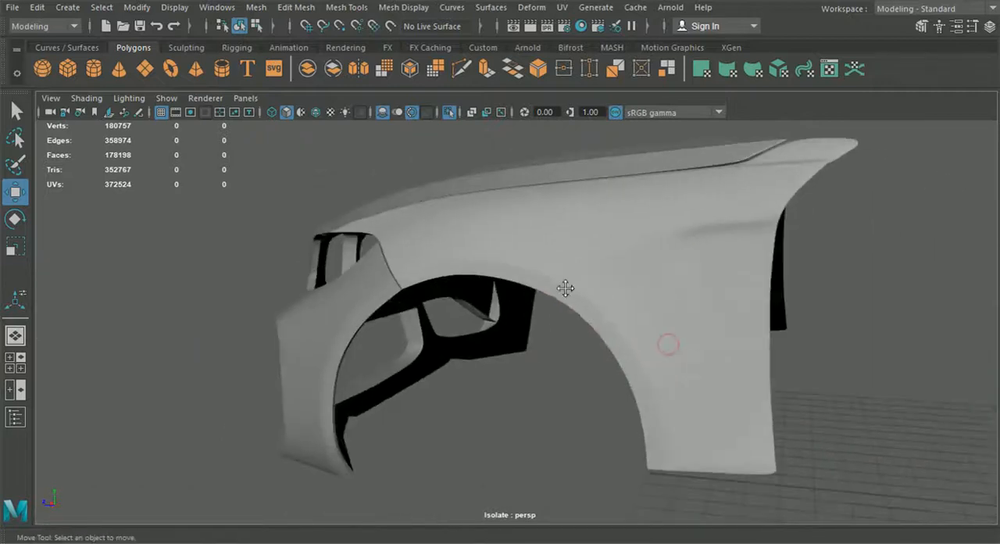
left_click(690, 431)
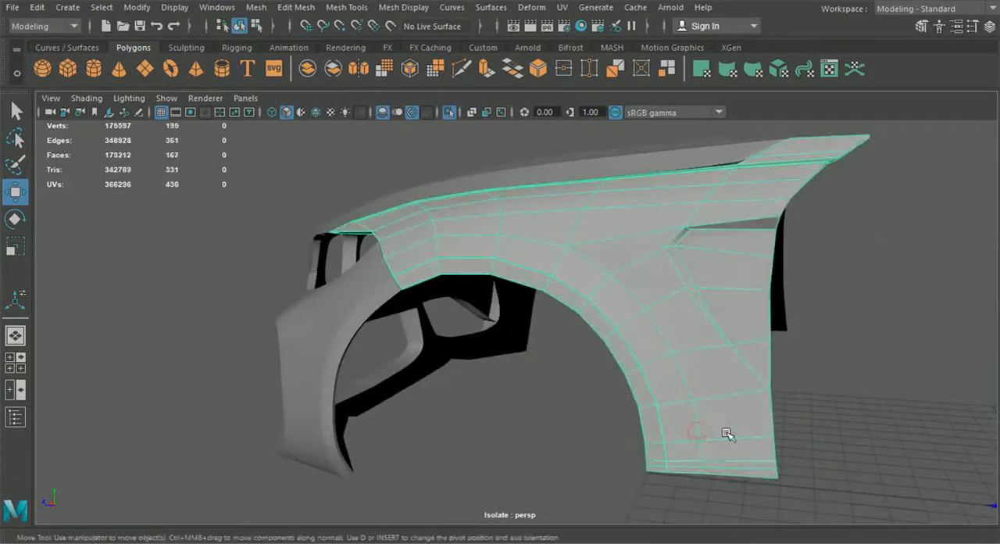
left_click(346, 7)
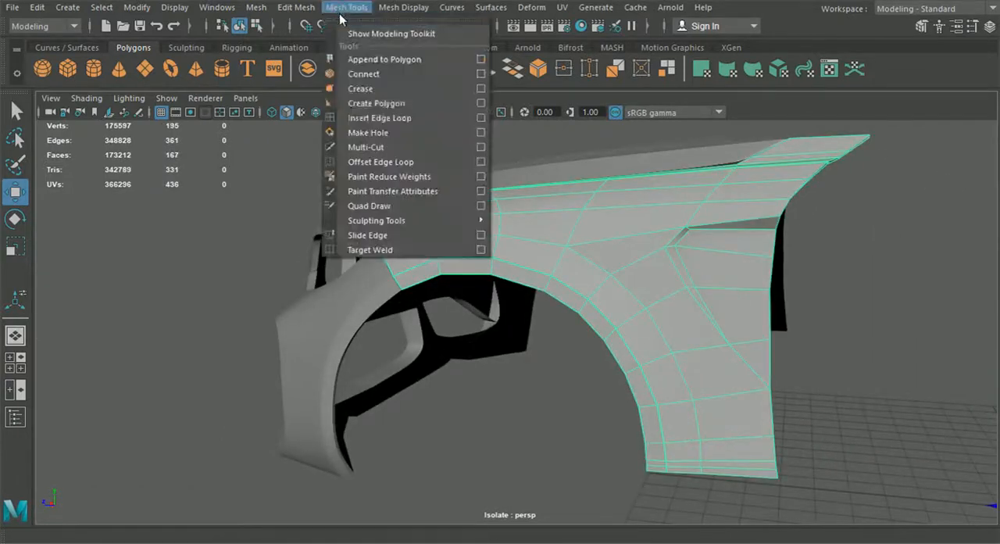
left_click(381, 122)
middle_click_drag(539, 261, 383, 101, "alt")
right_click_drag(391, 156, 631, 317, "alt")
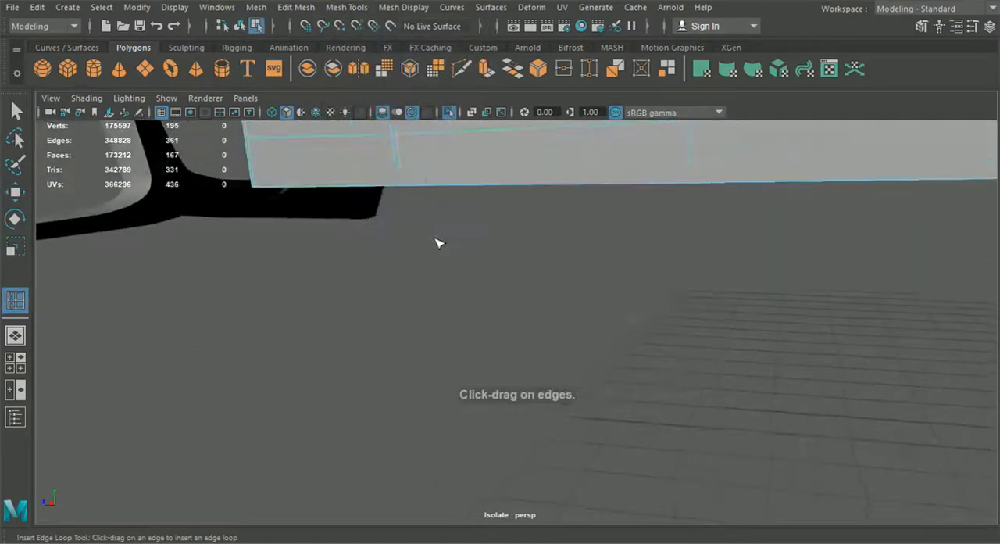
left_click(400, 184)
left_click_drag(402, 185, 404, 187, "alt")
middle_click_drag(404, 186, 630, 348, "alt")
left_click_drag(630, 349, 580, 382, "alt")
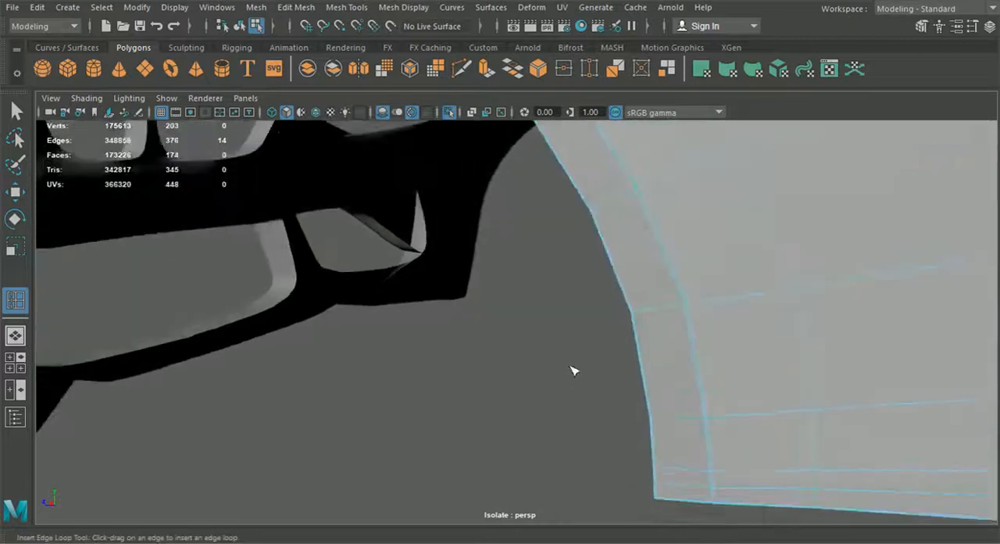
- Smooth-preview the fender in object mode and inspect the wheel arch and front corner
left_click(239, 26)
key("q")
left_click(632, 191)
left_click(539, 292)
left_click_drag(536, 308, 671, 340, "alt")
left_click_drag(535, 241, 516, 249, "alt")
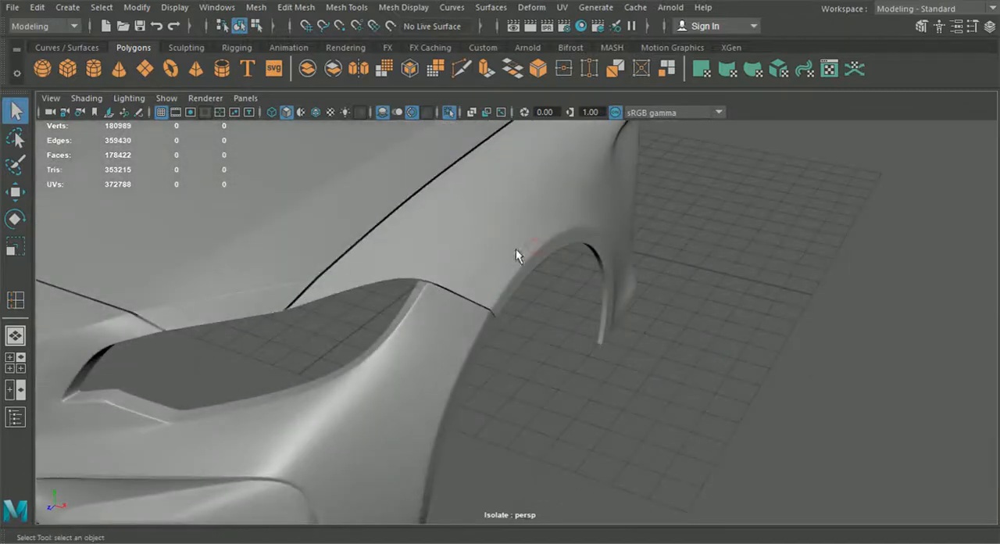
- Turn on wireframe on shaded and insert an edge loop on the unsmoothed fender, close above the wheel arch crease
left_click(346, 7)
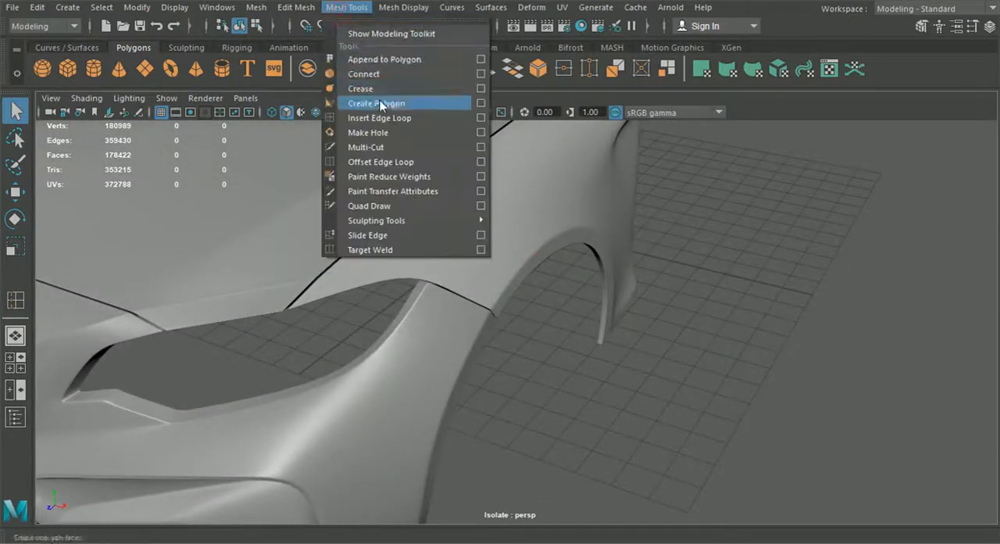
left_click(389, 123)
left_click(317, 113)
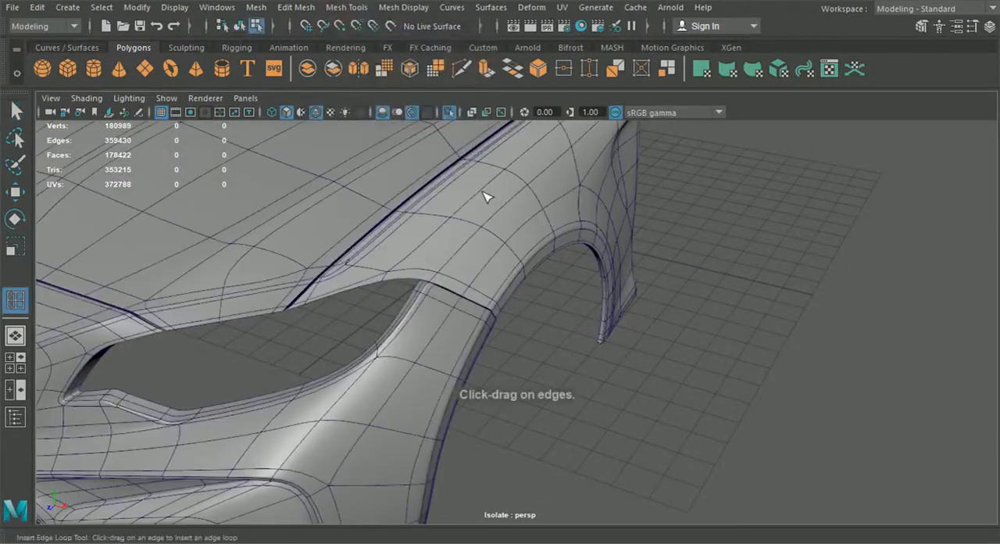
left_click_drag(485, 192, 410, 211, "alt")
left_click(479, 193)
middle_click_drag(479, 193, 527, 226, "alt")
right_click_drag(527, 227, 567, 254, "alt")
key("1")
middle_click_drag(500, 153, 521, 258, "alt")
right_click_drag(521, 258, 536, 334, "alt")
left_click(536, 330)
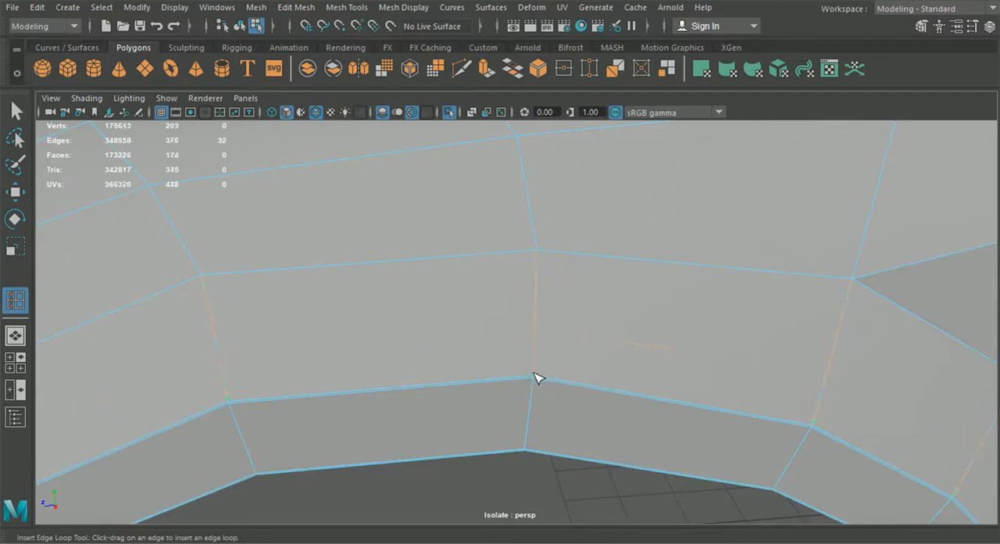
left_click_drag(534, 373, 548, 381)
- Switch the bumper to the unsmoothed mesh and insert a supporting edge loop close along its wheel arch crease
scroll(552, 386, "down", 5)
middle_click_drag(554, 391, 581, 311, "alt")
left_click_drag(581, 310, 613, 328, "alt")
left_click(513, 309)
key("1")
left_click(534, 305)
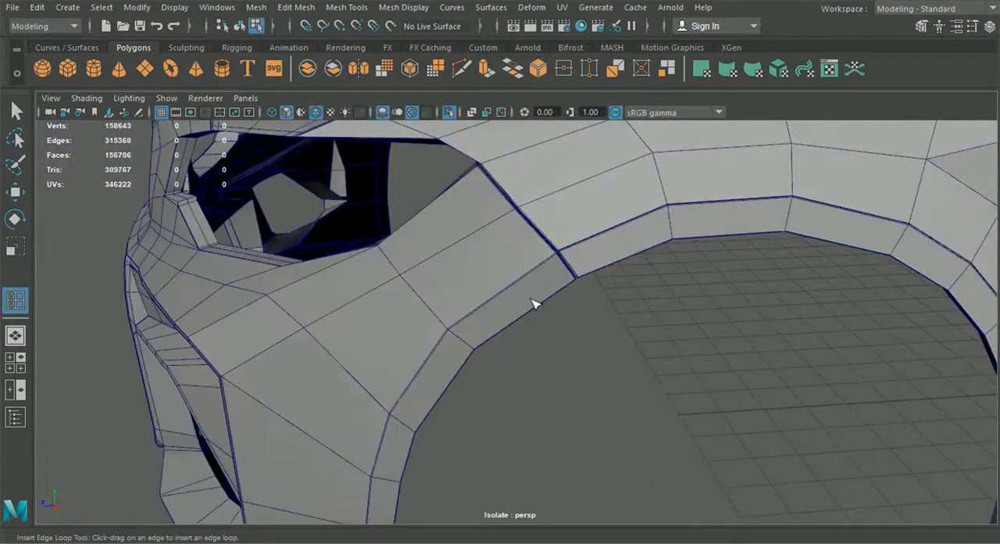
scroll(370, 310, "up", 6)
left_click(288, 329)
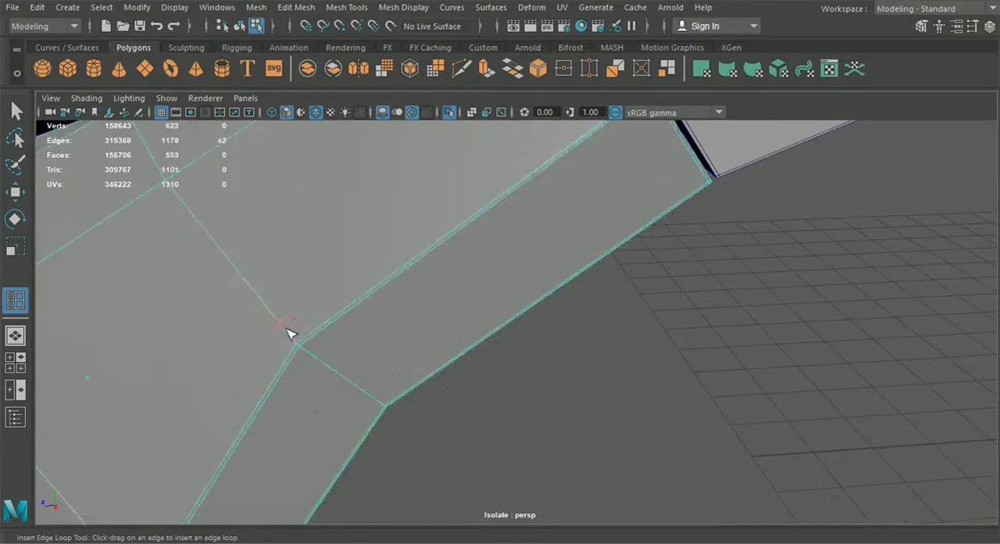
left_click_drag(295, 341, 299, 344)
scroll(301, 345, "down", 6)
left_click_drag(304, 346, 353, 298, "alt")
scroll(328, 336, "down", 4)
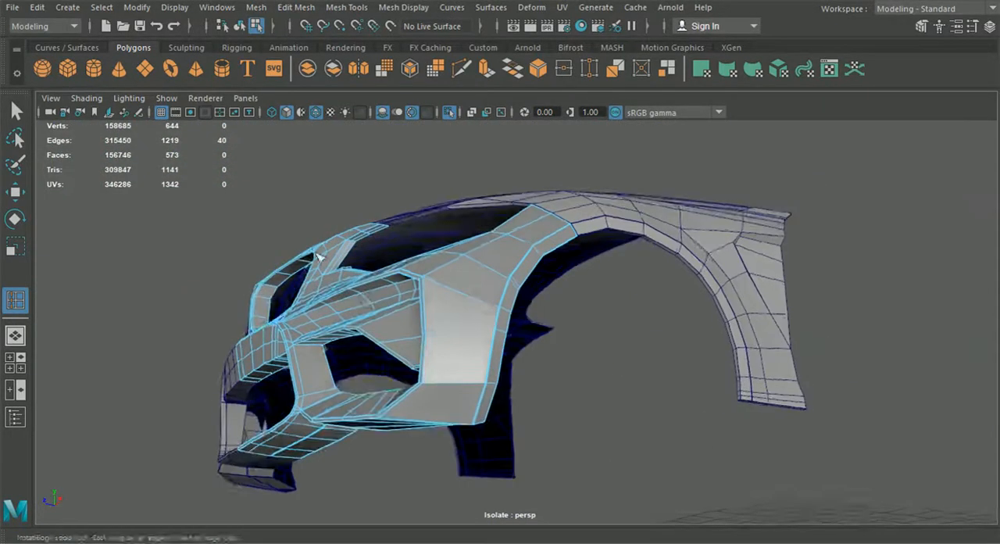
- Smooth-preview the bumper and fender in object mode and turn off wireframe on shaded
left_click(241, 28)
left_click(18, 111)
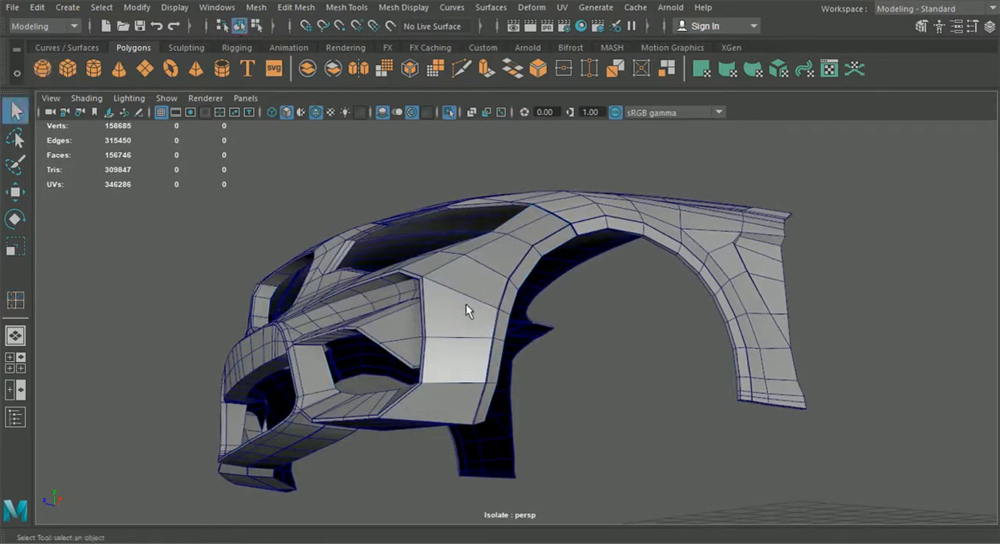
left_click(467, 304)
key("3")
left_click(655, 250)
left_click(667, 234)
key("3")
left_click(651, 309)
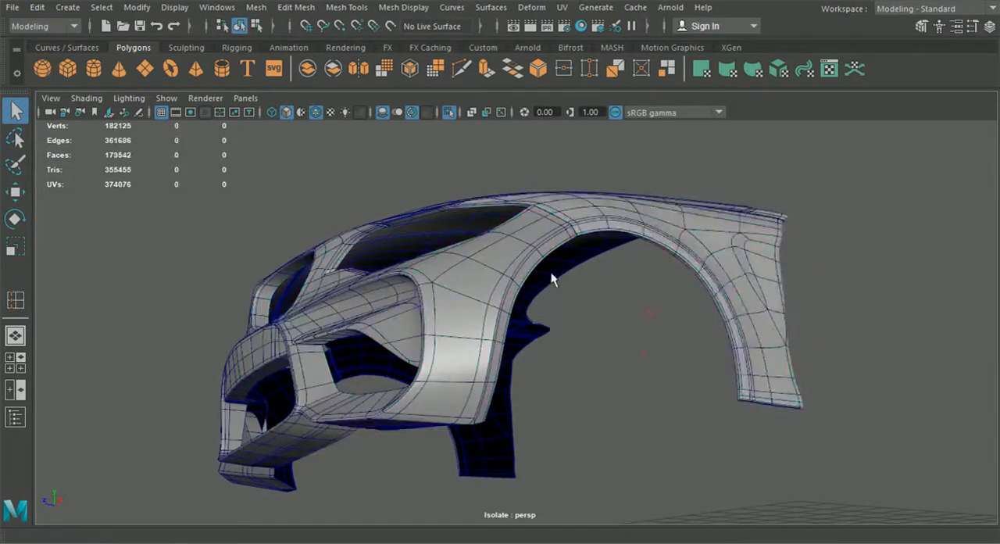
left_click(316, 112)
- Inspect the smoothed wheel arch creases, and switch the bumper and fender back to the unsmoothed mesh
mouse_move(440, 194)
left_mouse_down("alt")
mouse_move(552, 335)
mouse_move(721, 347)
mouse_move(633, 345)
left_mouse_up("alt")
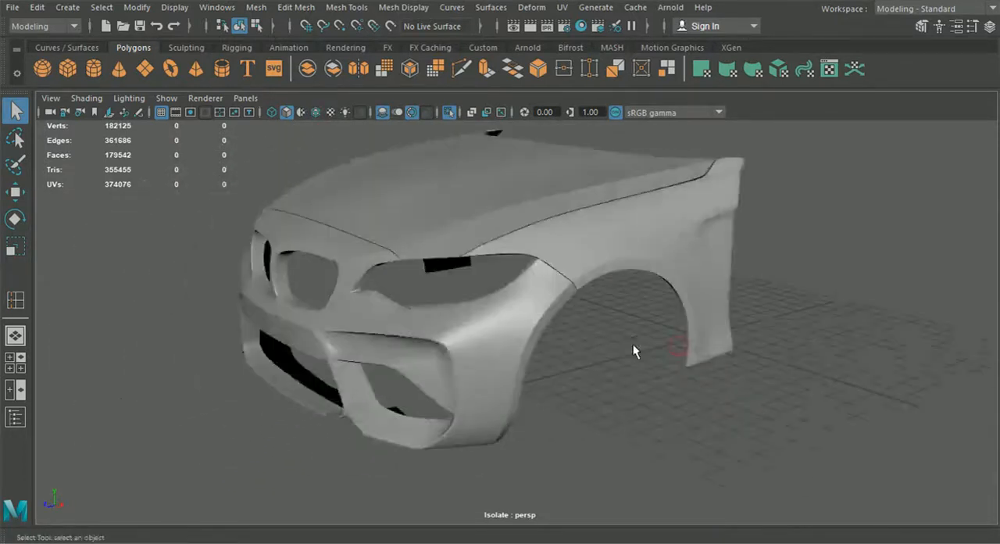
scroll(653, 340, "up", 8)
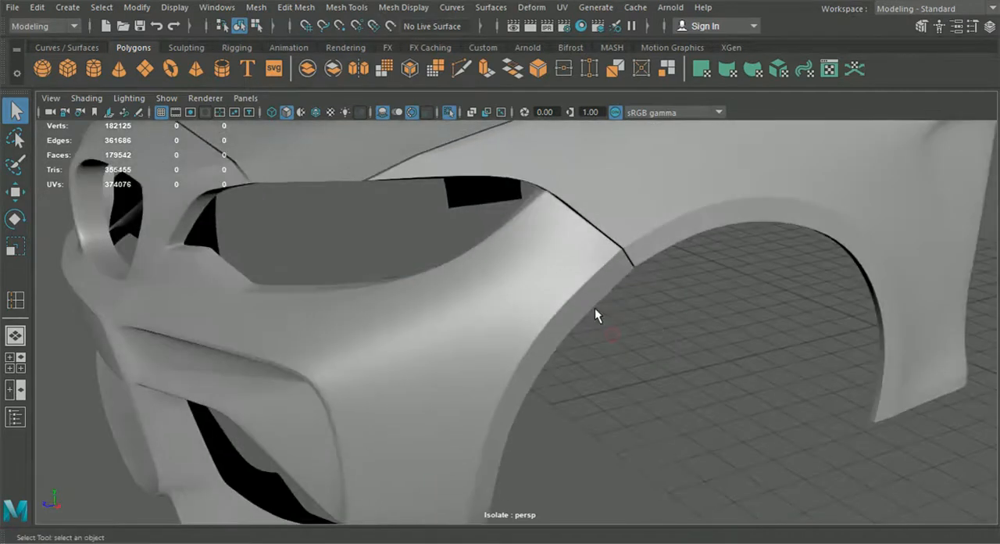
left_click(594, 308)
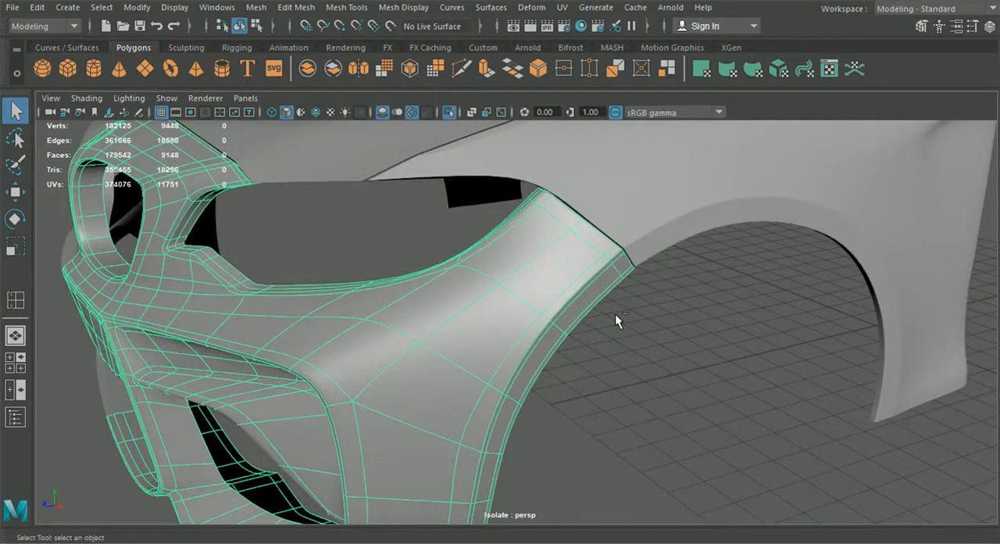
key("1")
left_click(658, 239)
key("1")
left_click(660, 312)
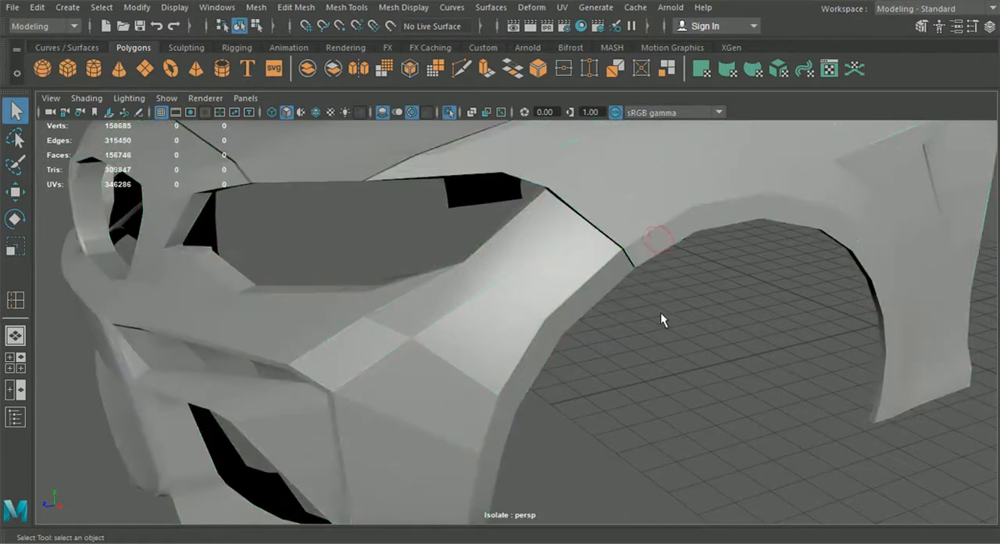
- Undo back to before the bumper's wheel arch edge loop was inserted
key("ctrl+z")
key("ctrl+z")
key("ctrl+z")
key("ctrl+z")
key("ctrl+z")
key("ctrl+z")
key("ctrl+z")
key("ctrl+z")
key("ctrl+z")
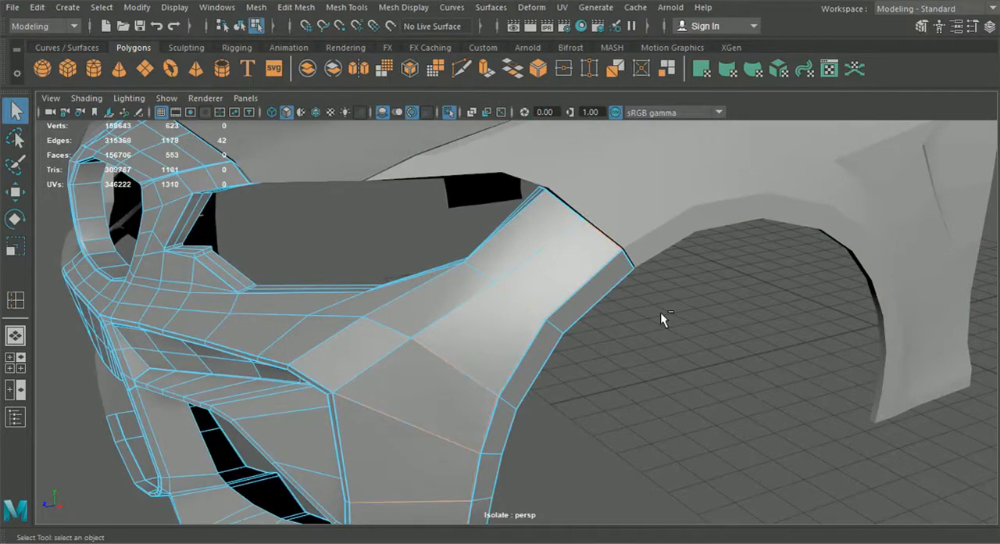
- Undo the fender's wheel arch edge loop and insert a new supporting loop slightly farther above the crease
key("ctrl+z")
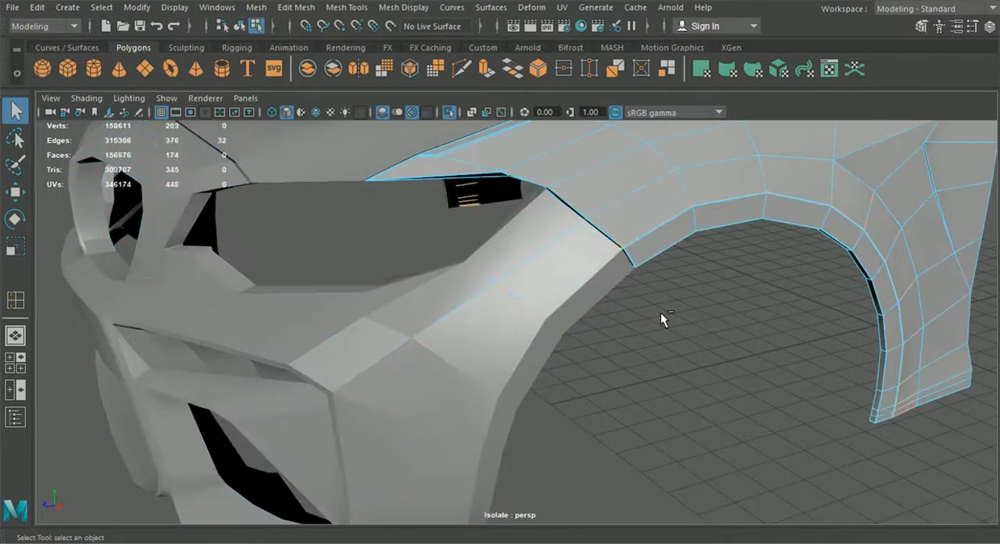
left_click_drag(660, 312, 609, 320, "alt")
middle_click_drag(610, 320, 521, 368, "alt")
scroll(521, 368, "up", 4)
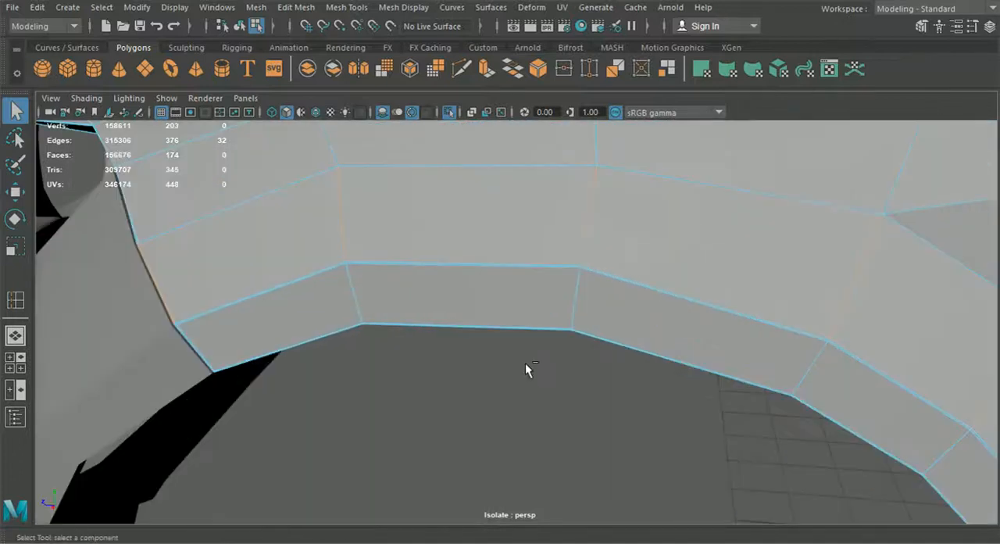
left_click(346, 7)
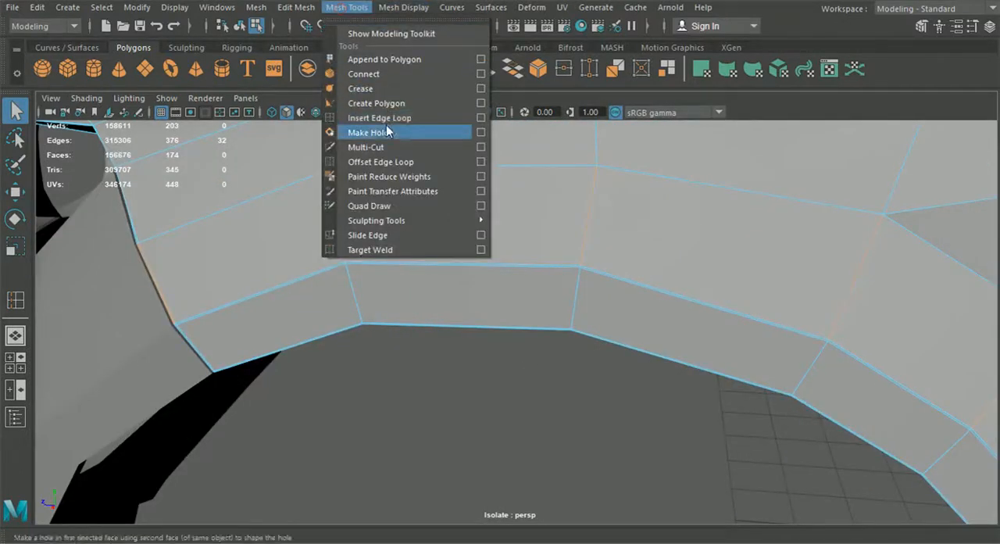
left_click(386, 124)
scroll(657, 344, "down", 3)
middle_click_drag(750, 407, 656, 310, "alt")
middle_click_drag(719, 466, 668, 357, "alt")
scroll(667, 357, "up", 4)
middle_click_drag(703, 426, 559, 323, "alt")
scroll(563, 313, "down", 5)
middle_click_drag(461, 191, 621, 407, "alt")
scroll(622, 407, "up", 3)
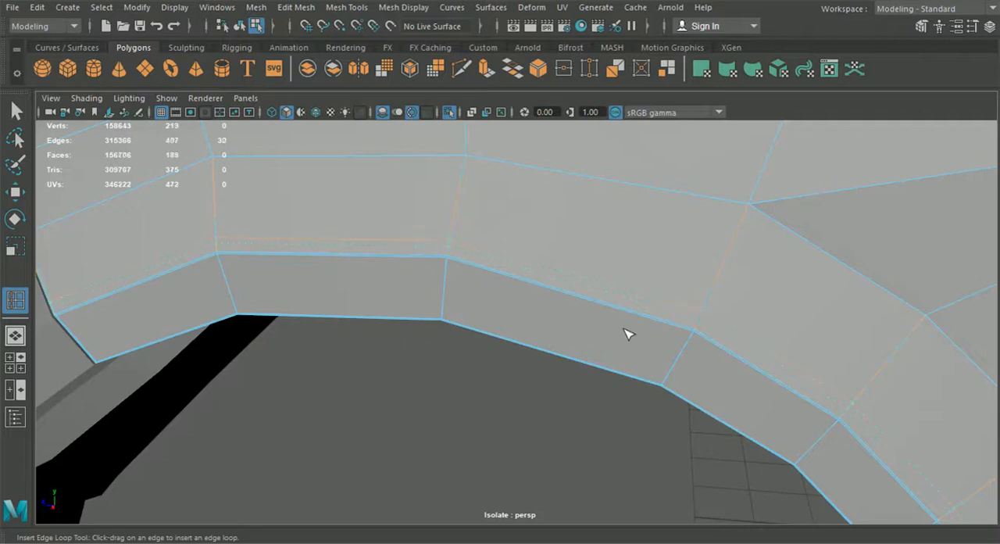
- Turn on wireframe on shaded and insert a supporting edge loop above the bumper's wheel arch crease, aligned with the fender's loop
middle_click_drag(629, 334, 832, 336, "alt")
left_click(555, 324)
scroll(515, 329, "up", 3)
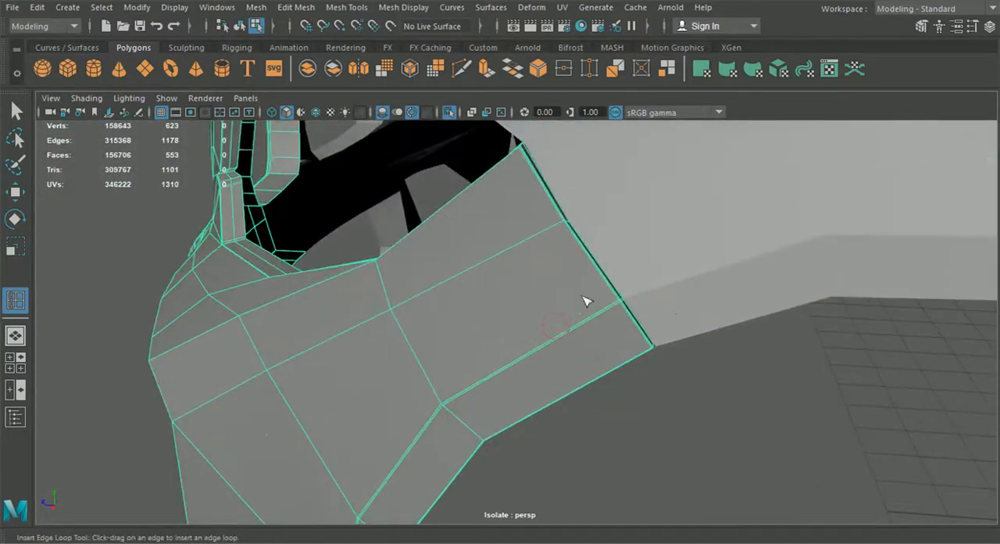
left_click(316, 113)
scroll(524, 258, "up", 2)
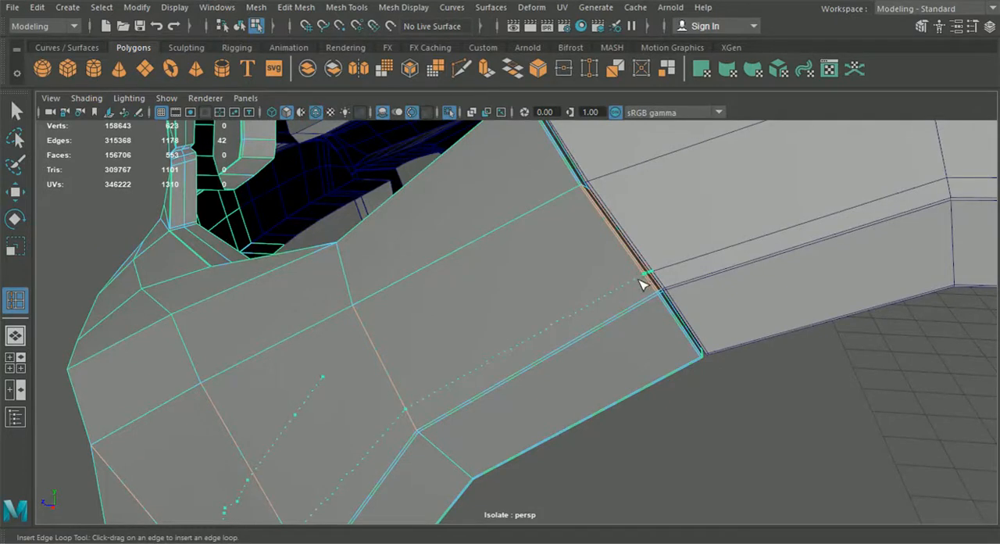
left_click(641, 284)
scroll(625, 328, "down", 3)
- Smooth-preview the bumper and fender in object mode, turn off wireframe on shaded, and inspect the wheel arch creases
left_click(16, 111)
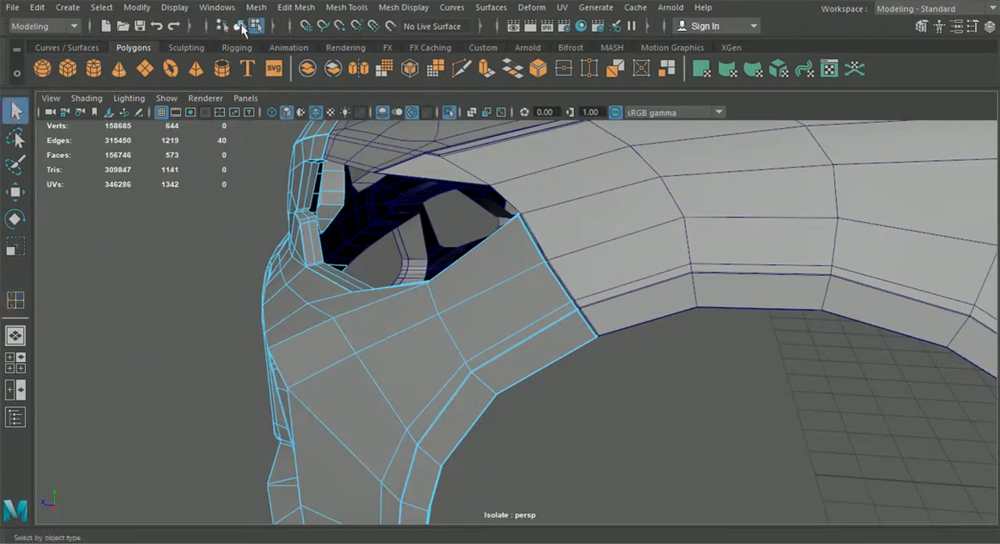
key("3")
left_click(636, 286)
key("3")
left_click(647, 386)
left_click(316, 114)
mouse_move(379, 226)
left_mouse_down("alt")
mouse_move(560, 318)
mouse_move(654, 325)
mouse_move(446, 319)
mouse_move(669, 370)
mouse_move(698, 326)
mouse_move(690, 309)
mouse_move(659, 305)
mouse_move(482, 317)
mouse_move(519, 325)
left_mouse_up("alt")
left_click(738, 330)
left_click_drag(737, 328, 521, 391, "alt")
- Insert a supporting edge loop close to the border at the fender's upper rear tip
left_click(297, 7)
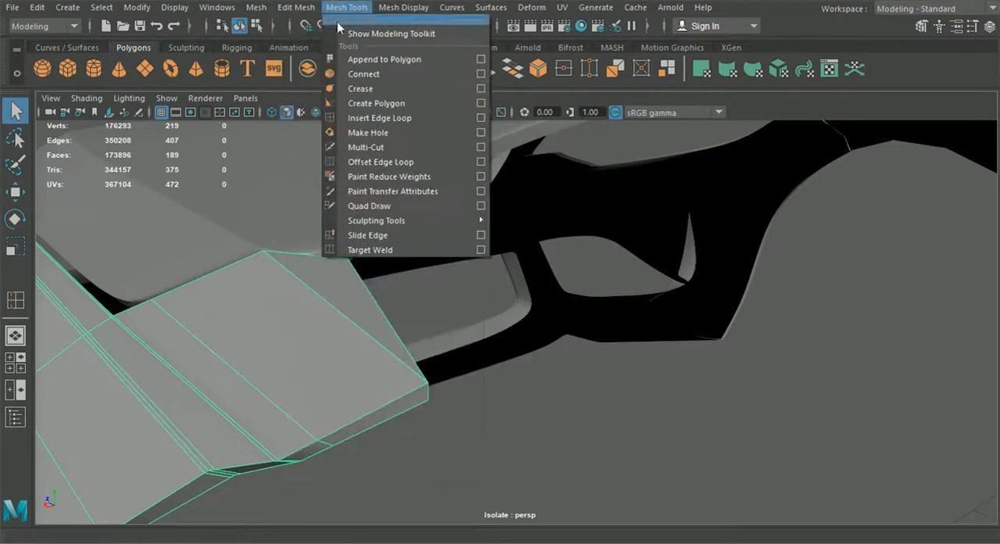
left_click(364, 114)
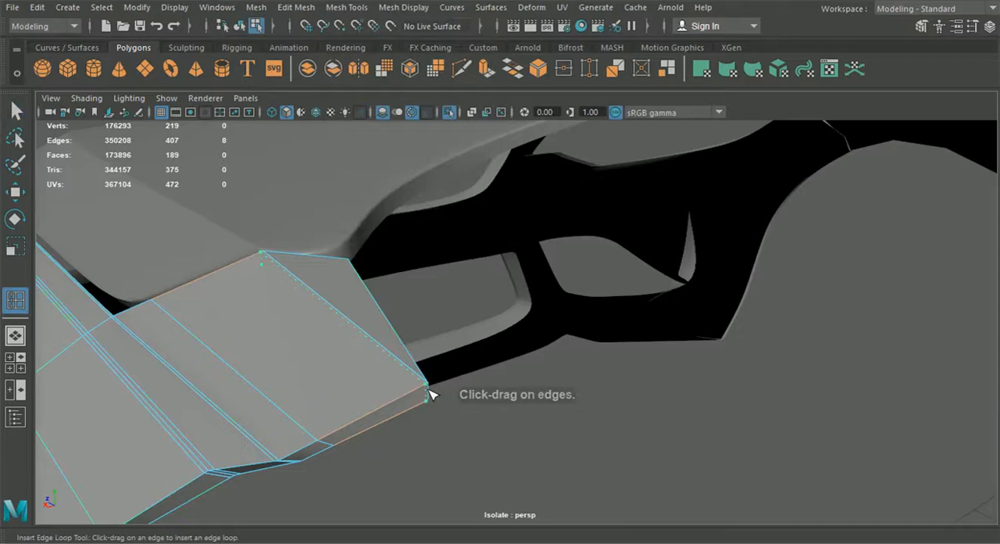
left_click(429, 393)
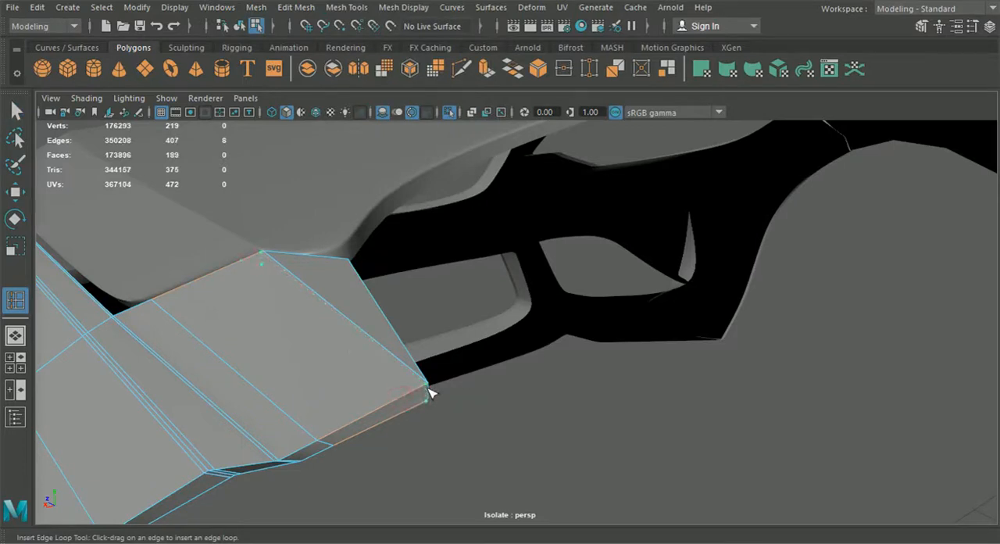
left_click_drag(428, 388, 427, 389)
- Insert a supporting edge loop close along the outer crease of the fender's side vent recess
scroll(425, 392, "down", 4)
middle_click_drag(423, 393, 516, 370, "alt")
left_click_drag(486, 378, 556, 373, "alt")
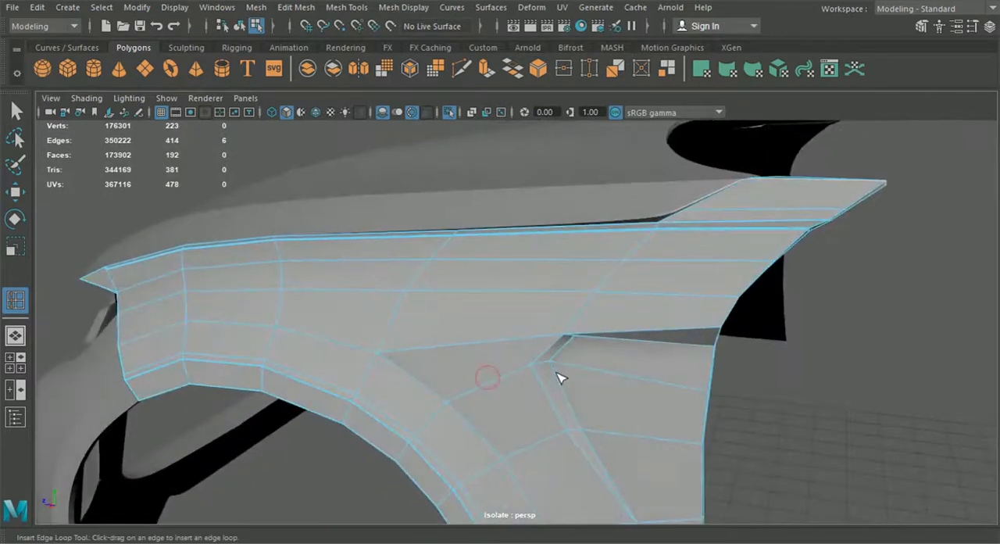
scroll(539, 363, "up", 4)
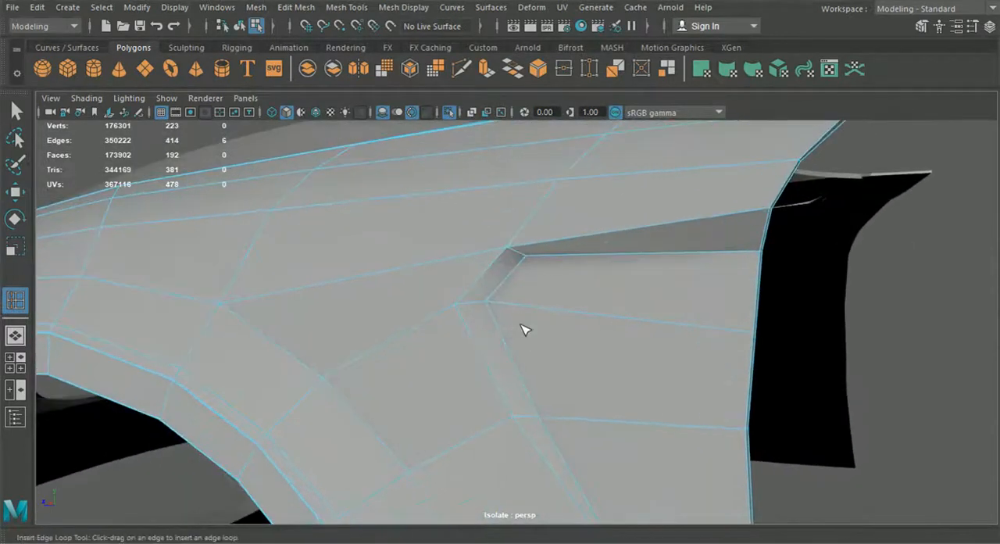
left_click_drag(518, 317, 516, 316, "alt")
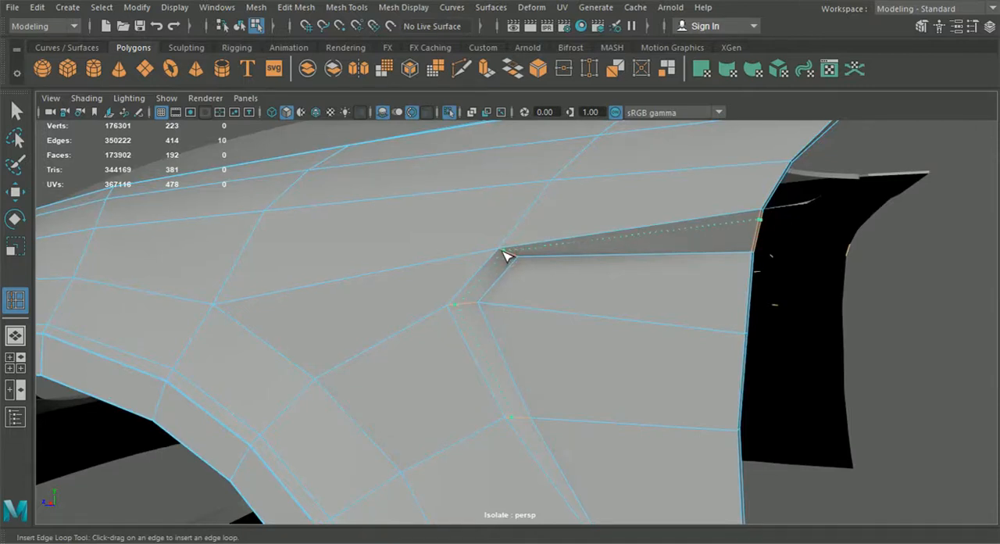
left_click(504, 256)
left_click_drag(503, 259, 500, 290, "alt")
- Use Multi-Cut to connect the end of the outer crease loop to the vertex at the vent recess's lower tip
left_click(462, 76)
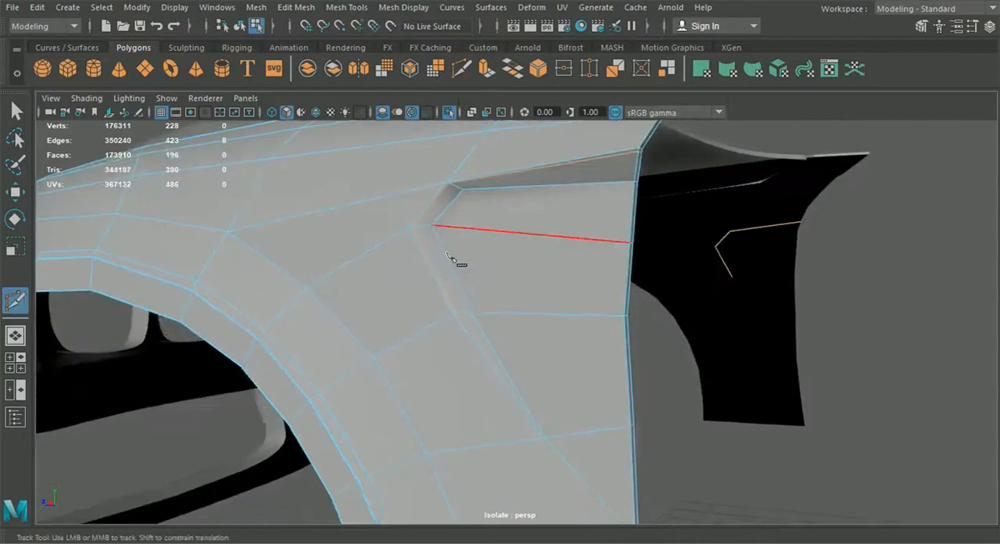
scroll(449, 330, "up", 2)
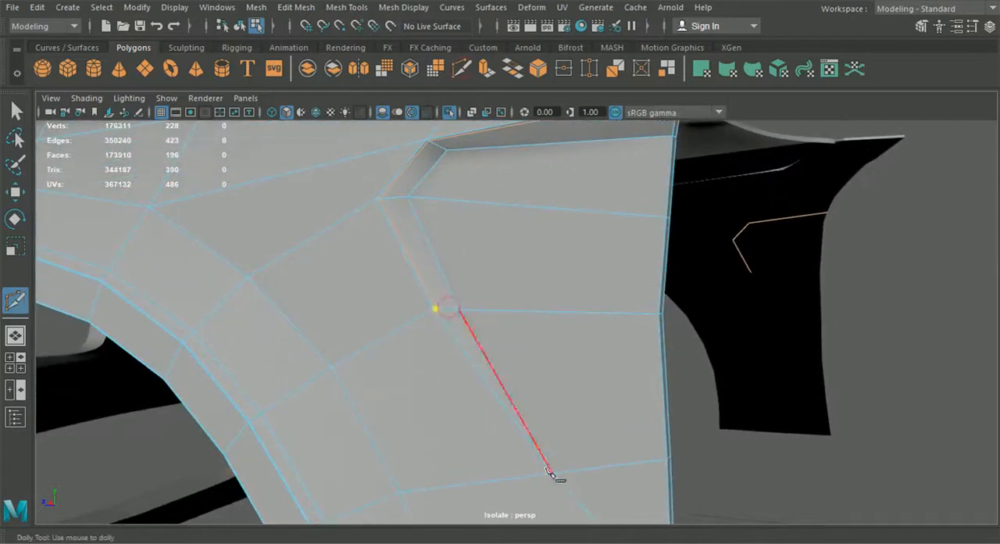
left_click(552, 474)
key("Return")
left_click(16, 113)
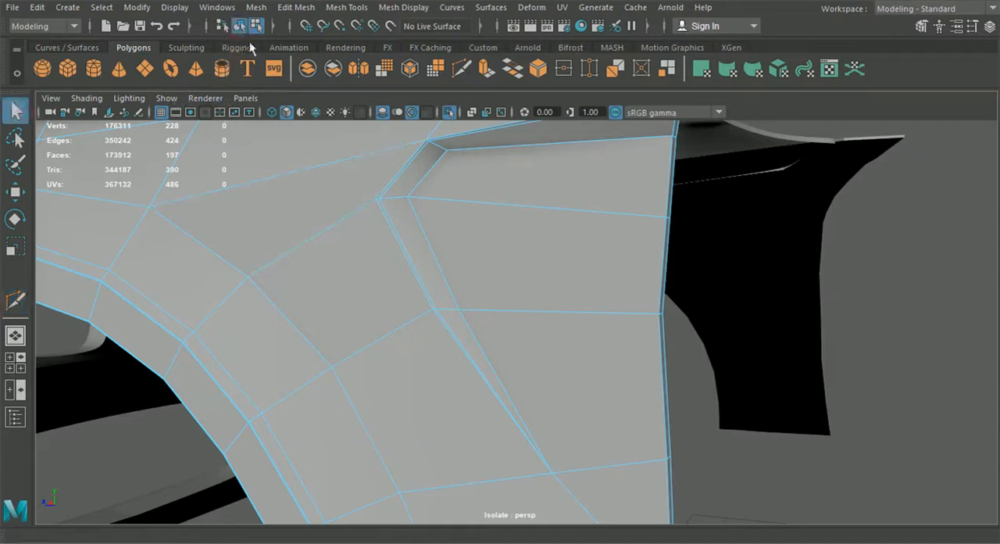
- Smooth-preview the fender in object mode and inspect the shape of the side vent recess
key("3")
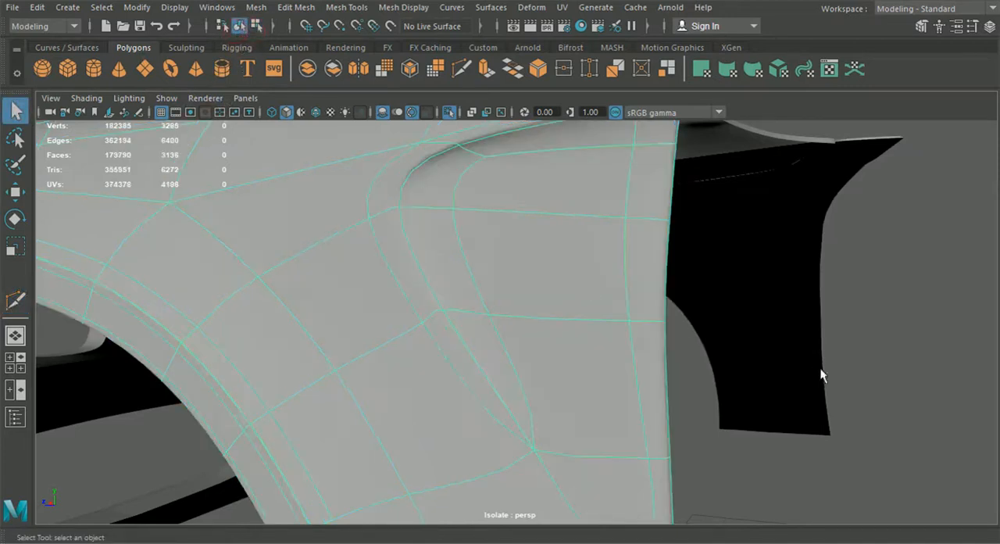
left_click(867, 332)
right_click_drag(864, 333, 627, 367, "alt")
left_click_drag(635, 374, 712, 371, "alt")
left_click_drag(670, 329, 522, 430, "alt")
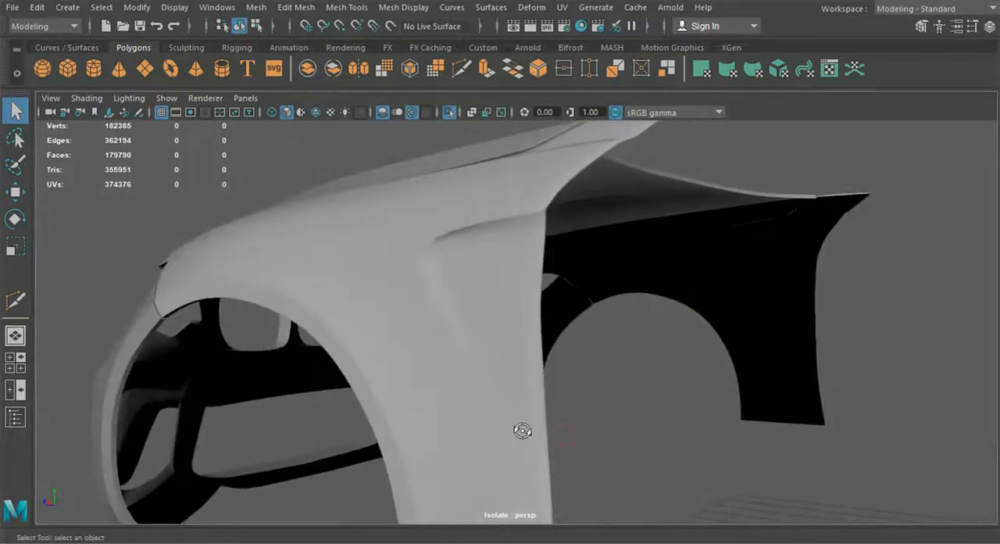
- Return the fender to the unsmoothed mesh and insert a supporting edge loop close along the vent recess's inner crease
scroll(522, 430, "up", 2)
left_click(515, 319)
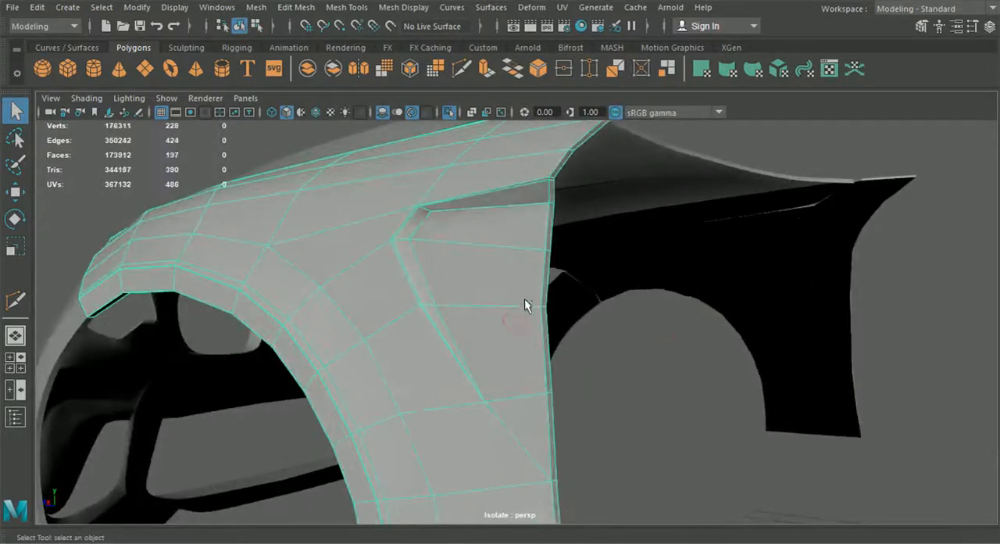
left_click(349, 7)
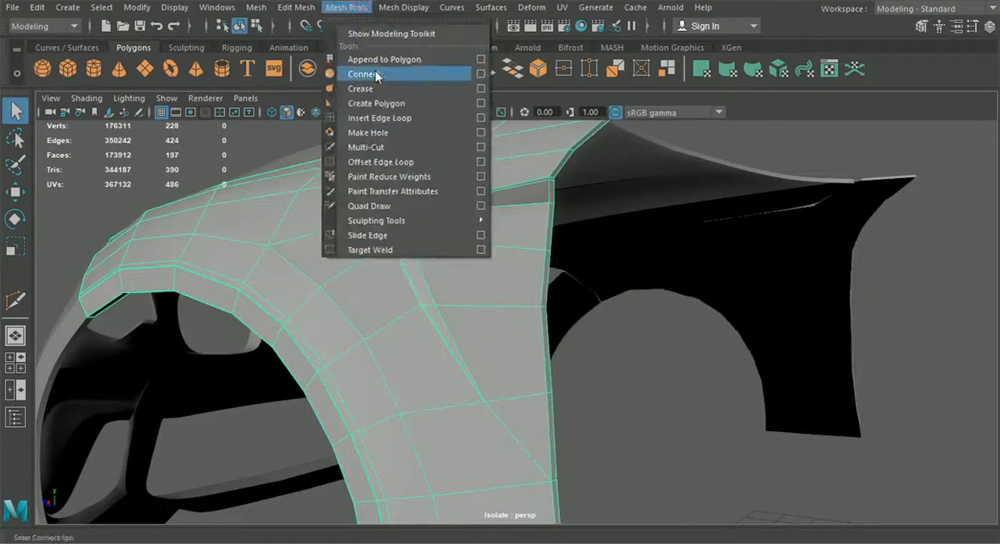
left_click(380, 118)
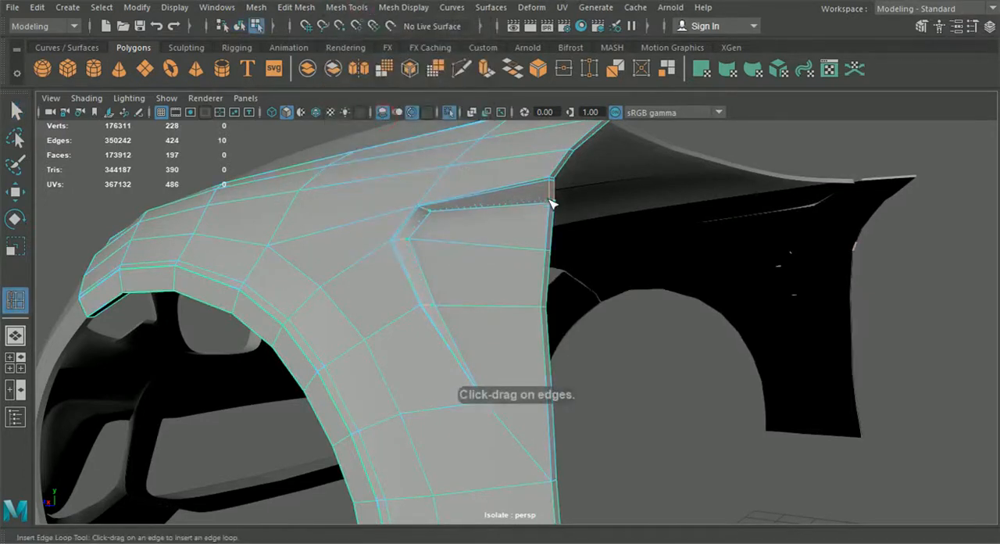
left_click(551, 204)
left_click_drag(553, 205, 412, 282, "alt")
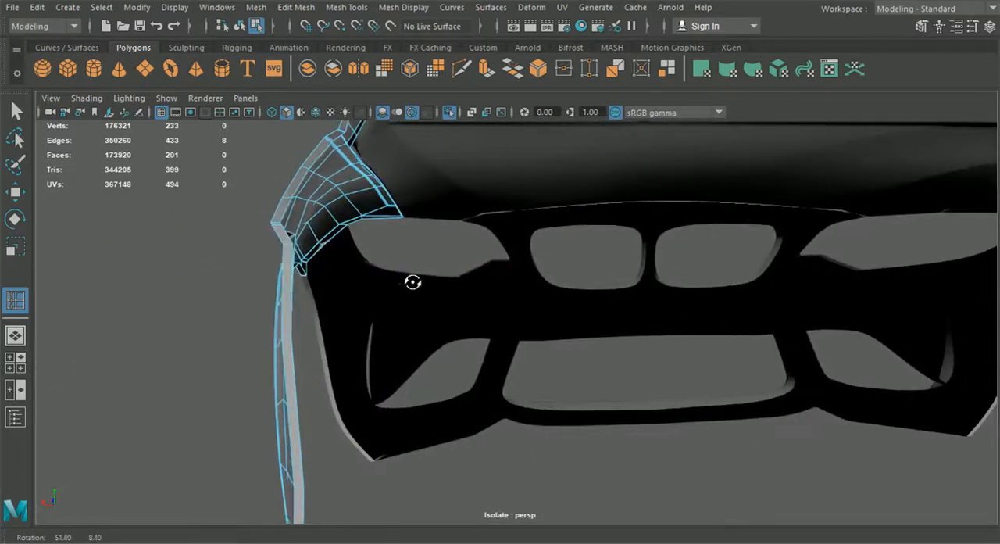
middle_click_drag(401, 312, 453, 235, "alt")
left_click_drag(461, 268, 547, 274, "alt")
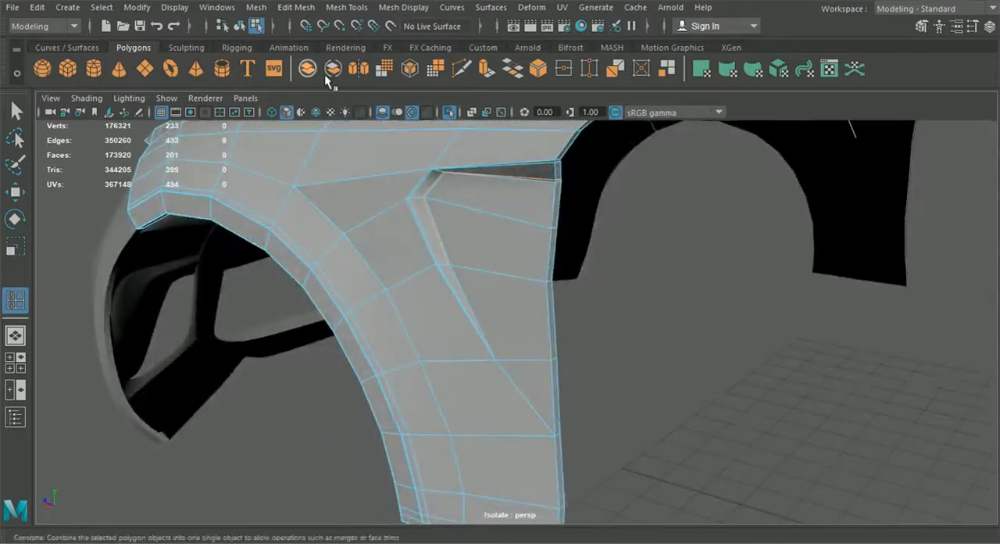
- Smooth-preview the fender in object mode to check the vent creases, and switch it back to the unsmoothed mesh
left_click(239, 26)
key("q")
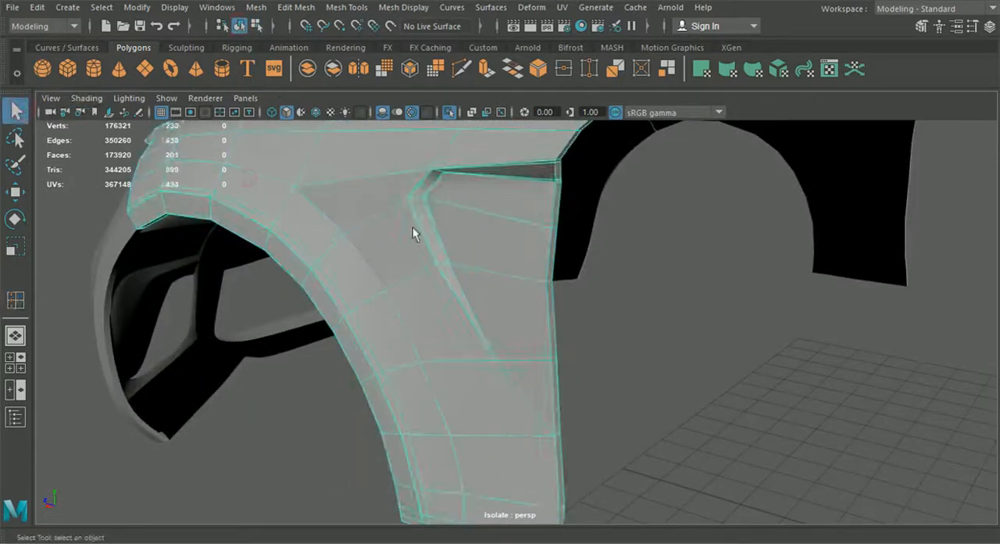
left_click_drag(664, 297, 614, 356, "alt")
left_click(612, 356)
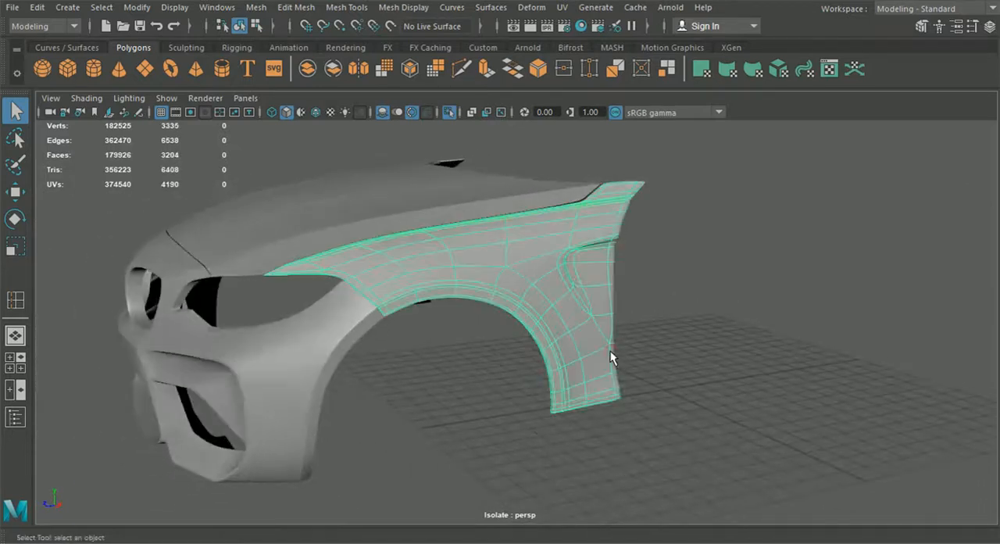
key("1")
middle_click_drag(625, 384, 562, 314, "alt")
scroll(561, 315, "up", 6)
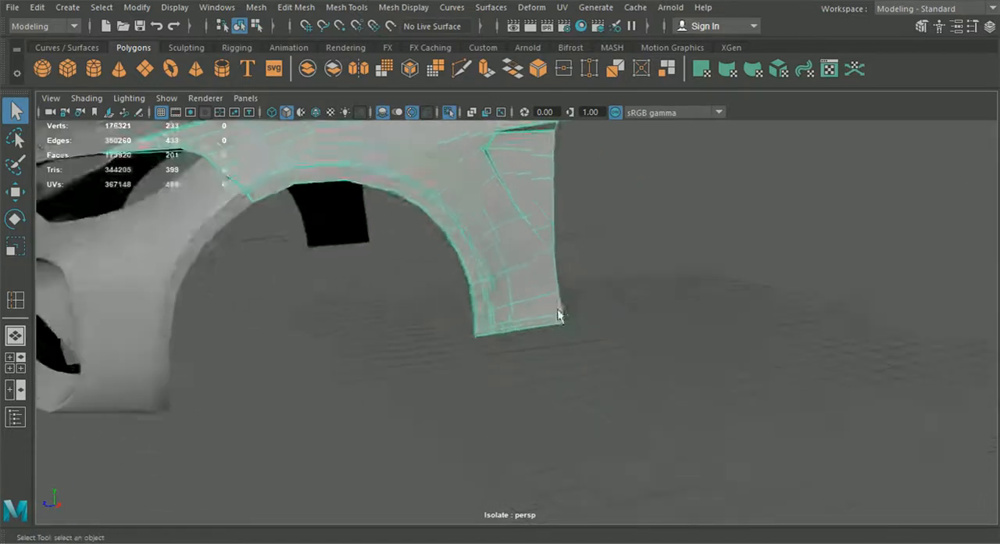
left_click_drag(568, 321, 514, 275, "alt")
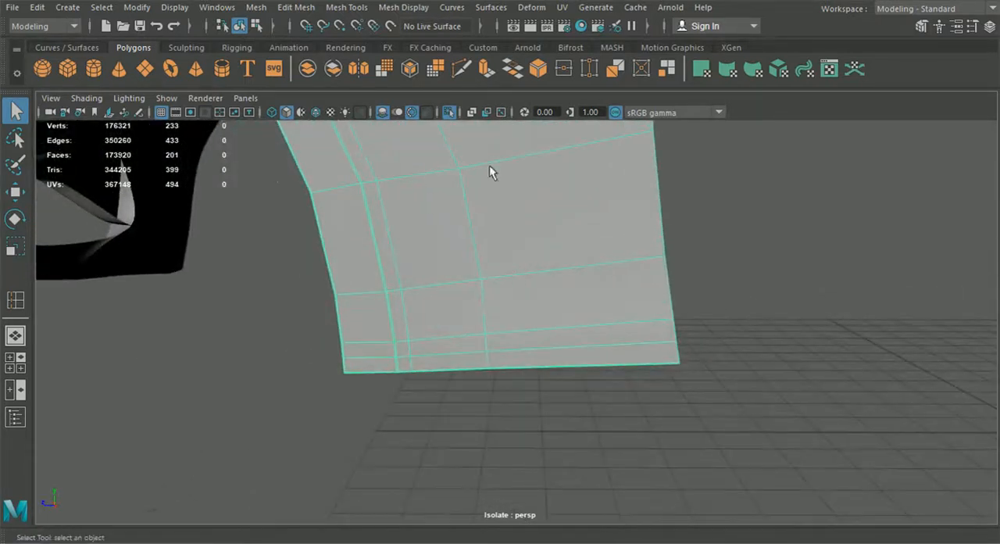
left_click(462, 69)
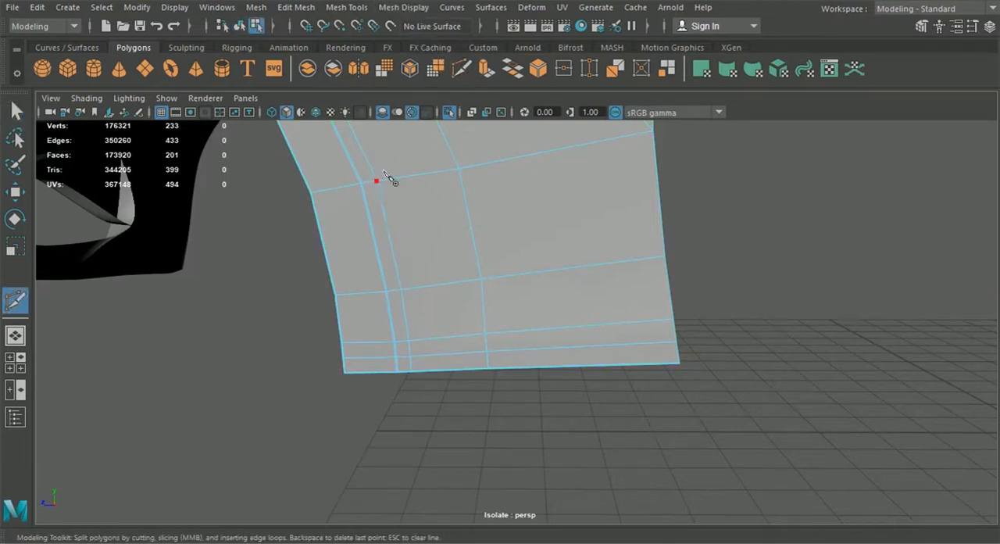
left_click(238, 28)
key("q")
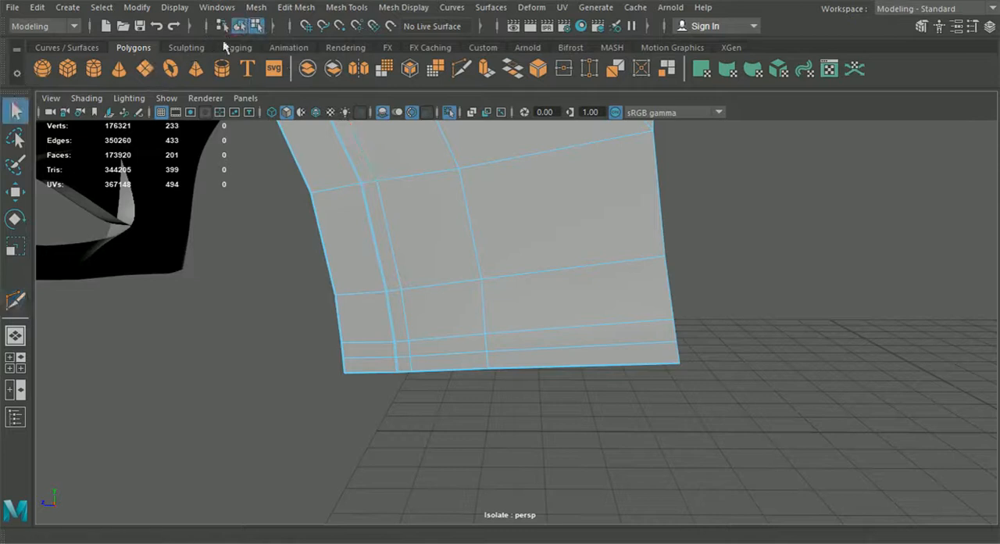
- Exit isolation, add the front door to the selected front body panels, isolate them together, and clear the selection
scroll(406, 180, "down", 6)
left_click_drag(569, 401, 187, 108)
left_click(449, 113)
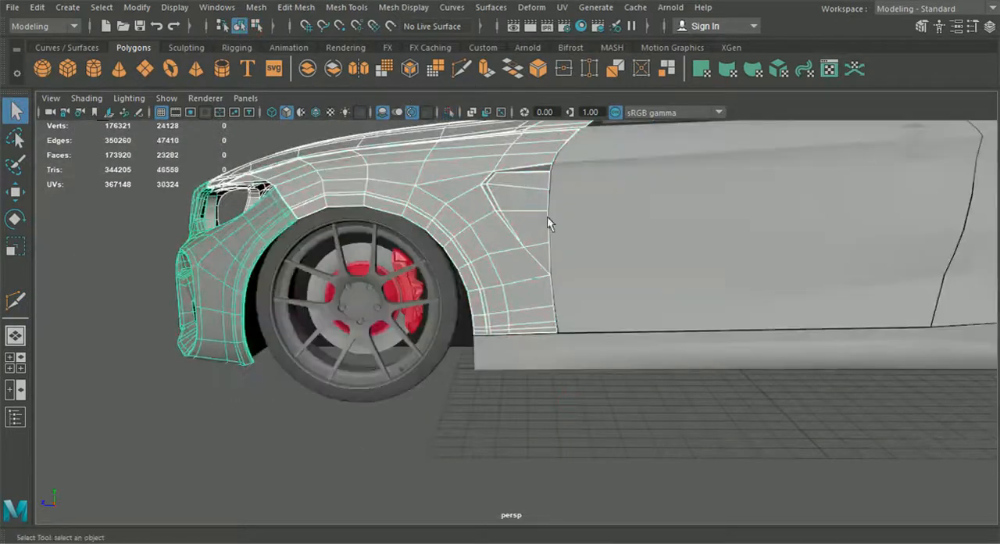
scroll(642, 289, "down", 3)
left_click(632, 282, "shift")
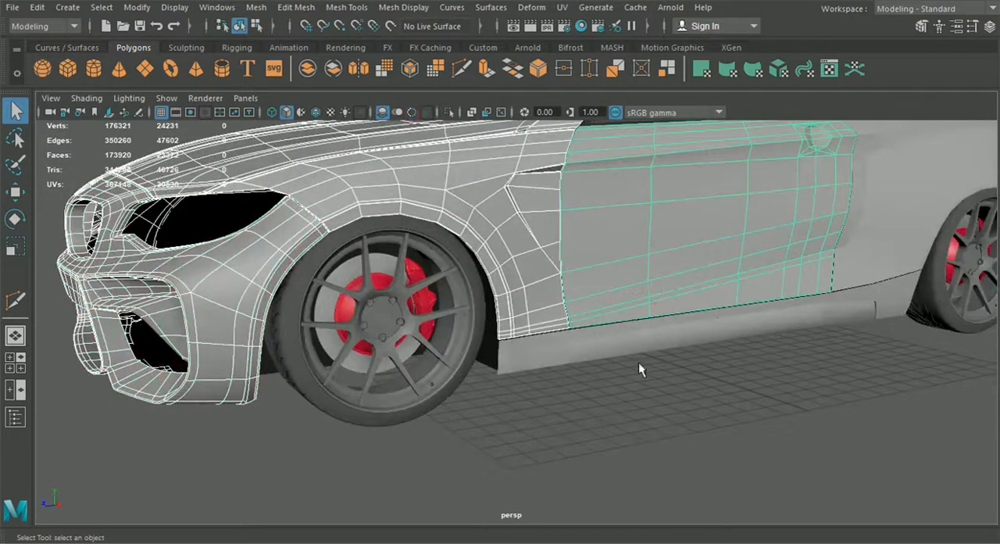
left_click(443, 111)
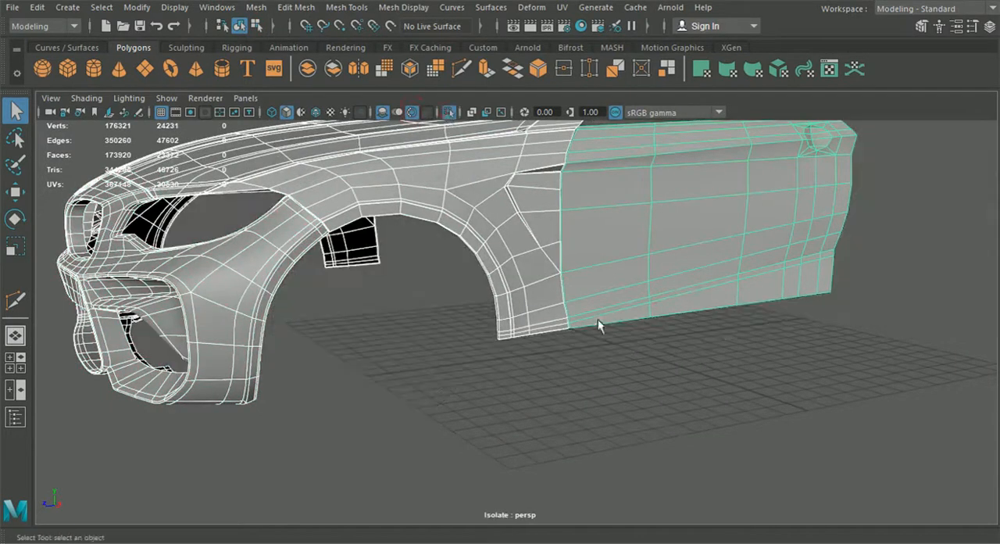
left_click(605, 351)
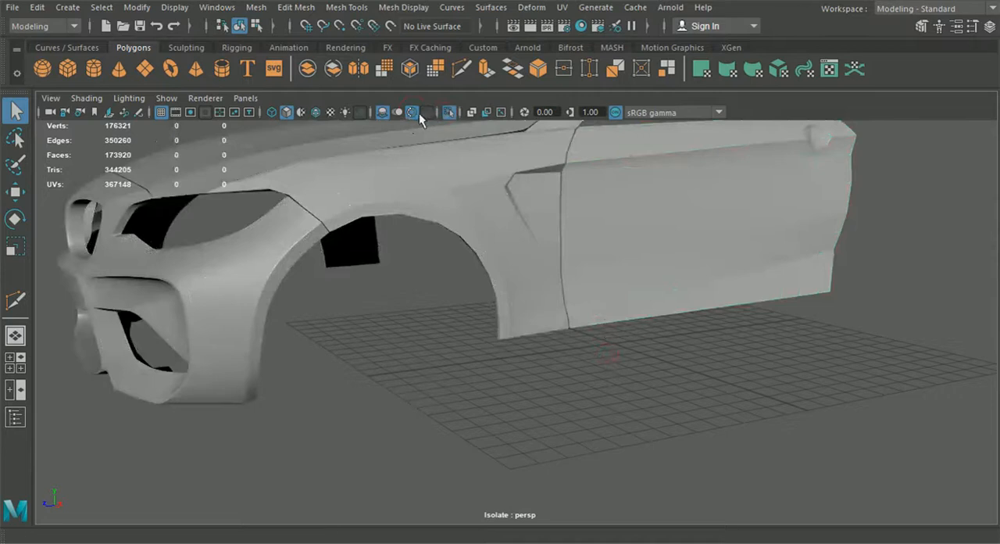
- Turn on wireframe on shaded and examine how the fender's and door's edges meet at the lower seam
left_click(319, 111)
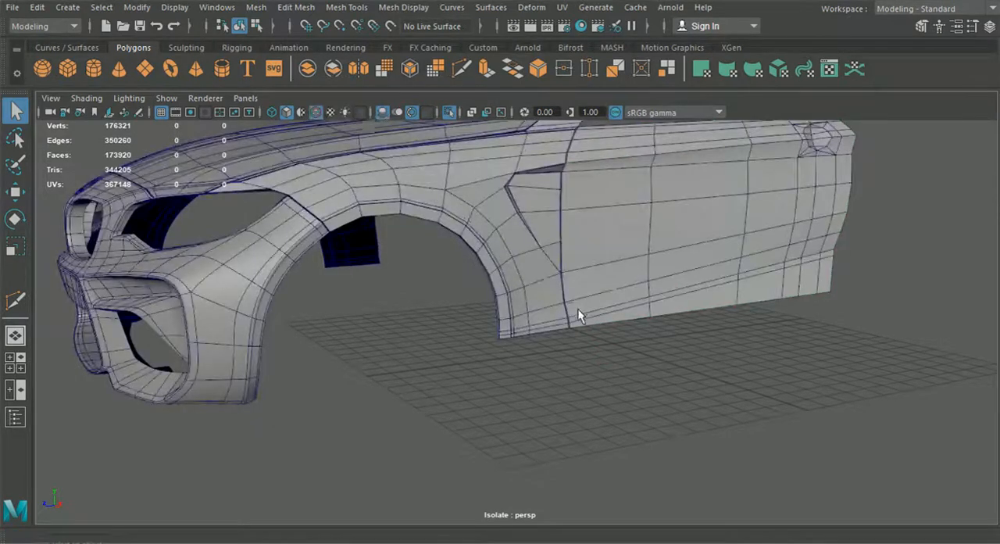
scroll(580, 315, "up", 5)
left_click_drag(582, 325, 673, 326, "alt")
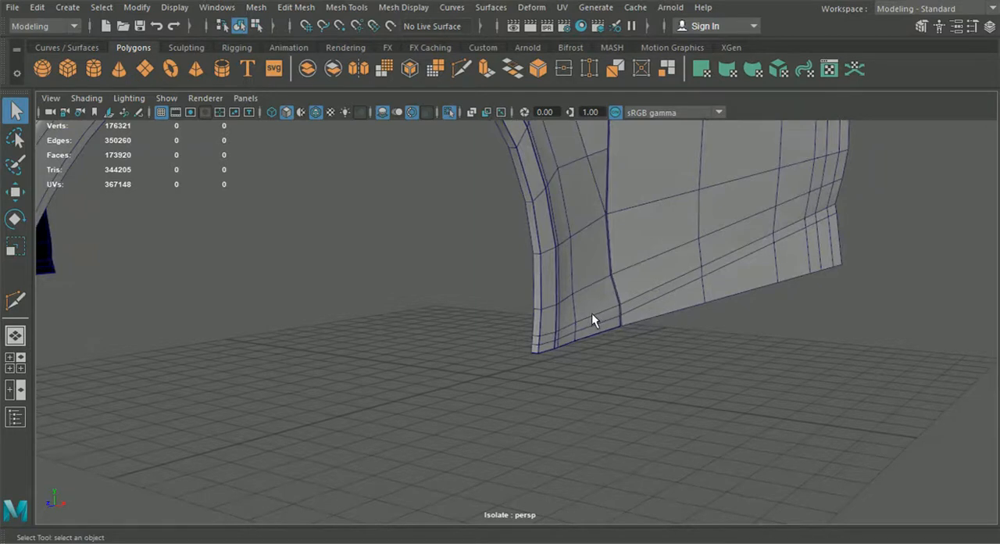
- Exit isolation and examine how the fender's, door's and side skirt's edges line up along the lower seam
middle_click_drag(591, 313, 573, 310, "alt")
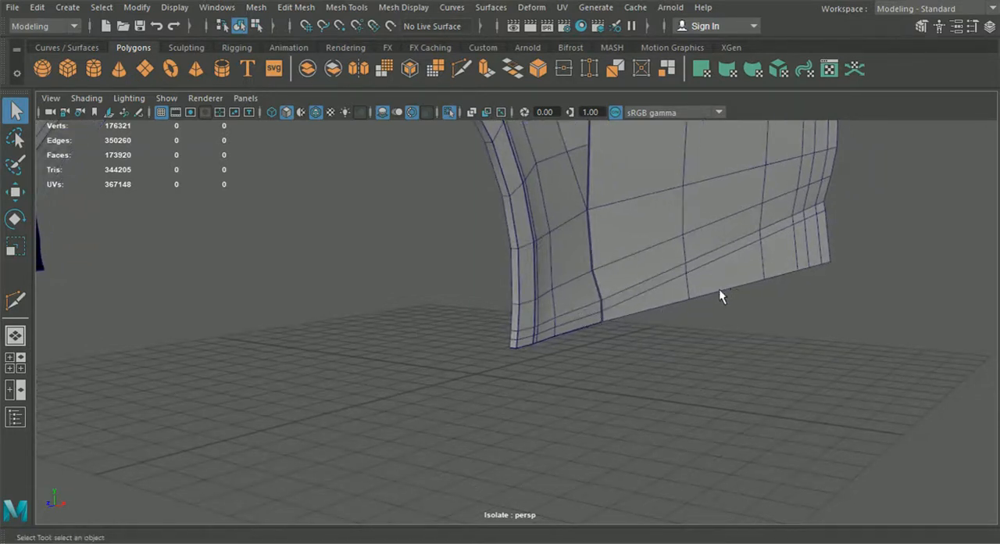
middle_click_drag(680, 297, 662, 272, "alt")
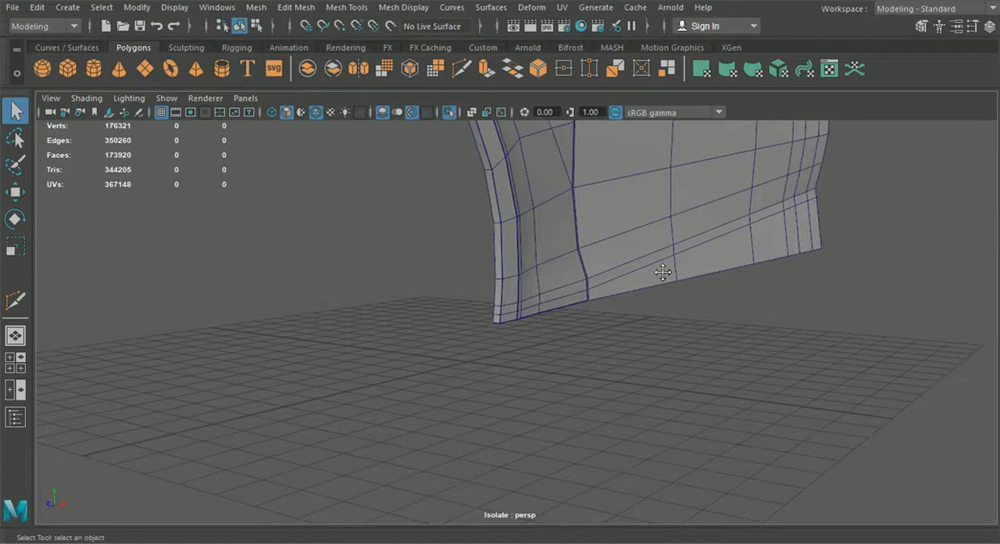
left_click_drag(764, 232, 796, 232, "alt")
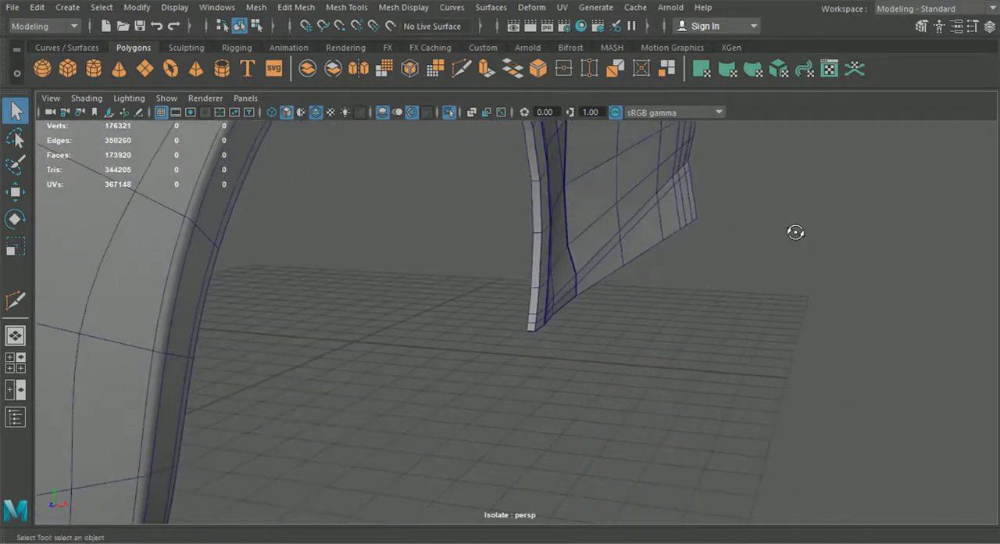
left_click(450, 113)
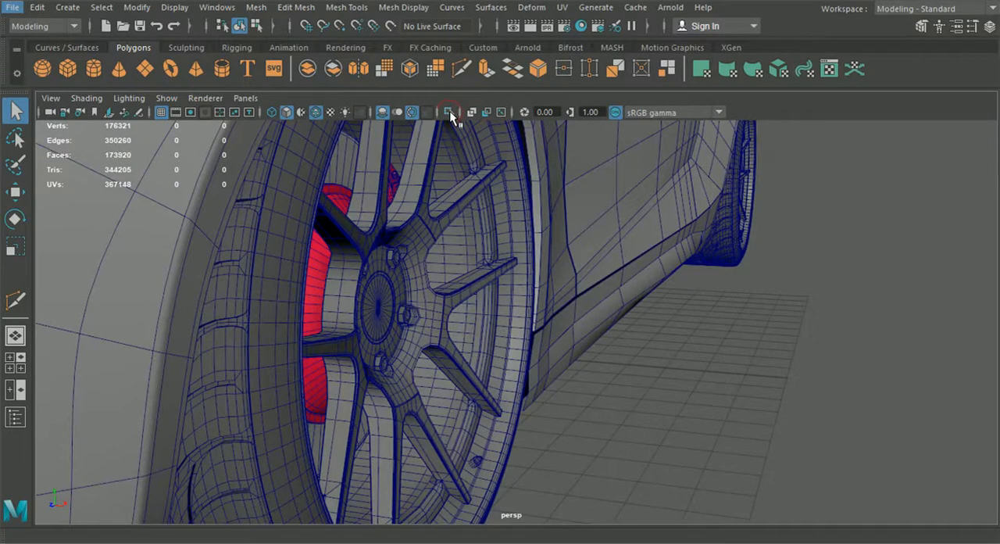
left_click(449, 111)
left_click(449, 111)
left_click_drag(546, 316, 475, 301, "alt")
scroll(657, 317, "down", 4)
middle_click_drag(656, 316, 488, 317, "alt")
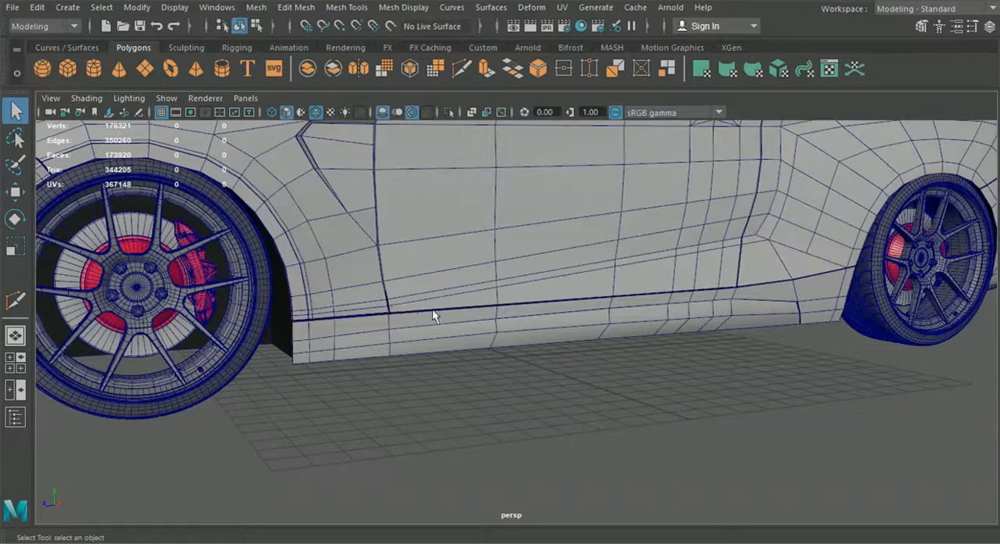
scroll(538, 312, "up", 10)
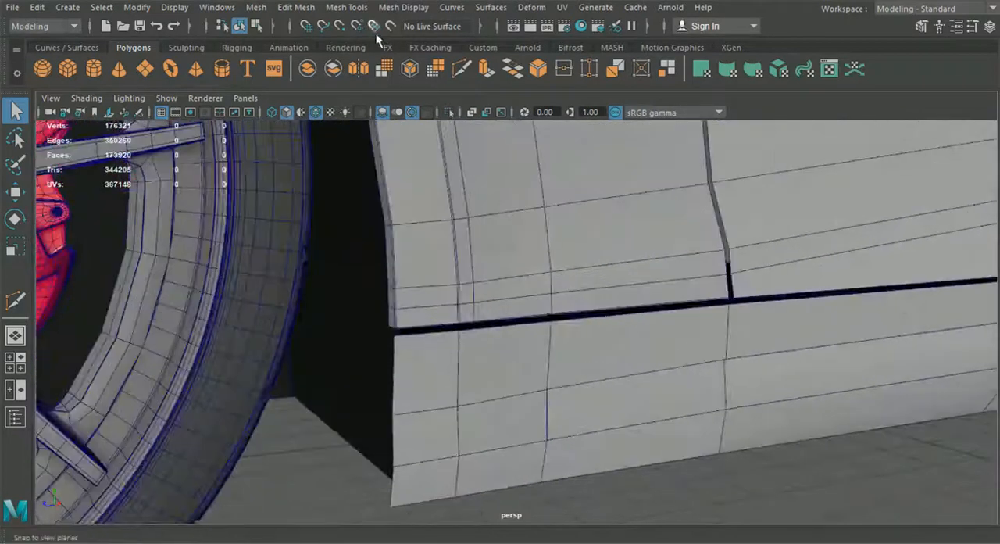
- Insert an edge loop across the fender's lower end, close beneath its existing horizontal loop above the side skirt
left_click(349, 9)
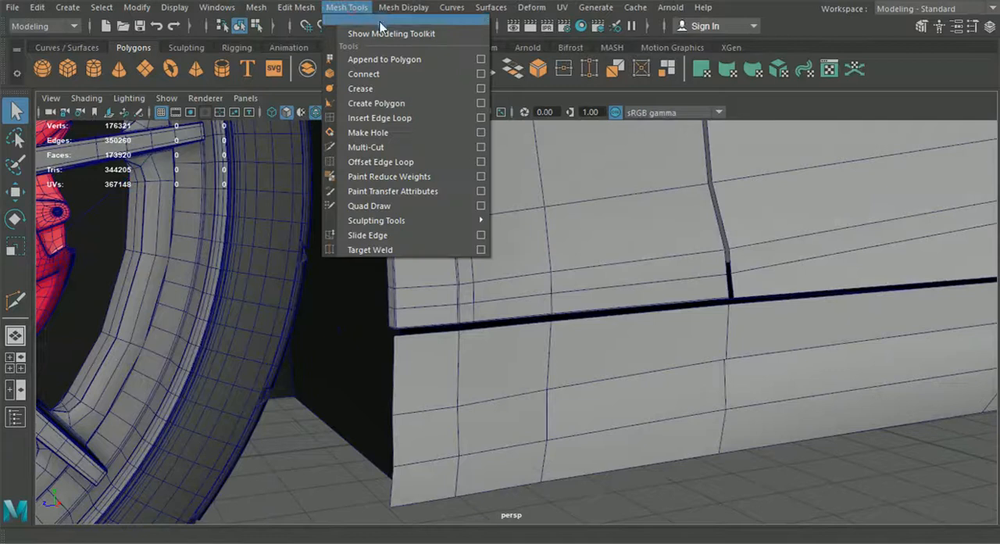
left_click(380, 118)
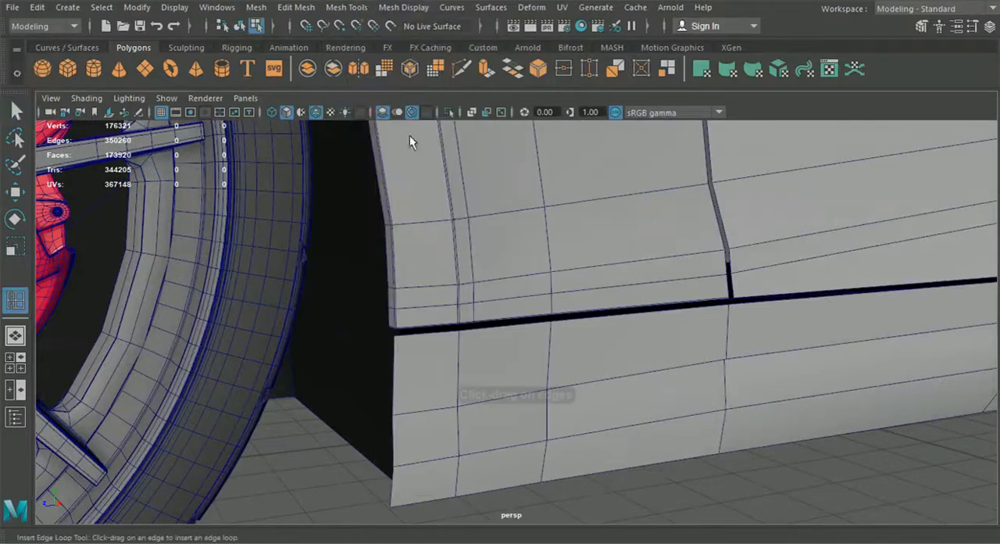
left_click(557, 236)
left_click(460, 71)
mouse_move(505, 186)
left_mouse_down("alt")
mouse_move(516, 192)
mouse_move(509, 182)
left_mouse_up("alt")
middle_click_drag(509, 181, 503, 186, "alt")
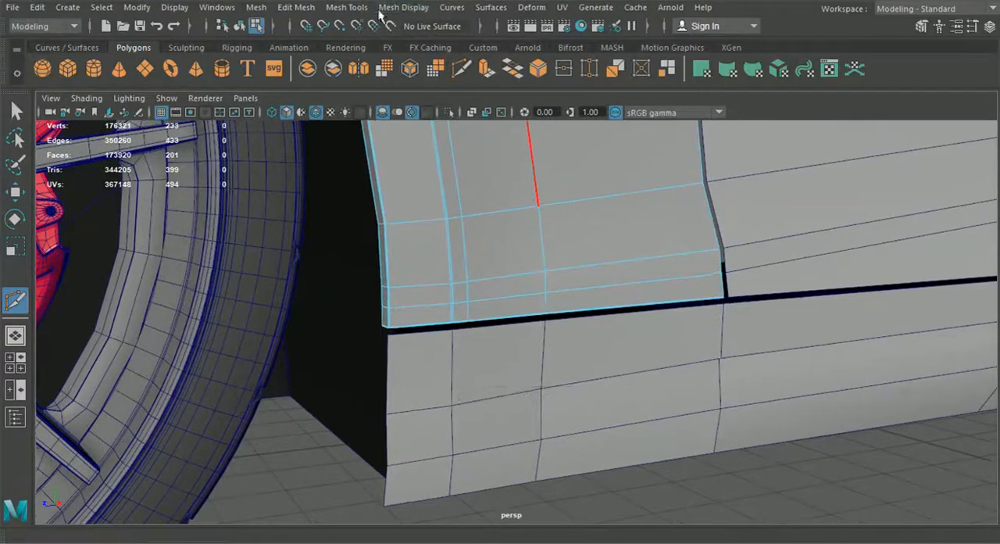
left_click(347, 7)
left_click(394, 121)
right_click_drag(544, 225, 576, 261, "alt")
left_click_drag(550, 284, 613, 287, "alt")
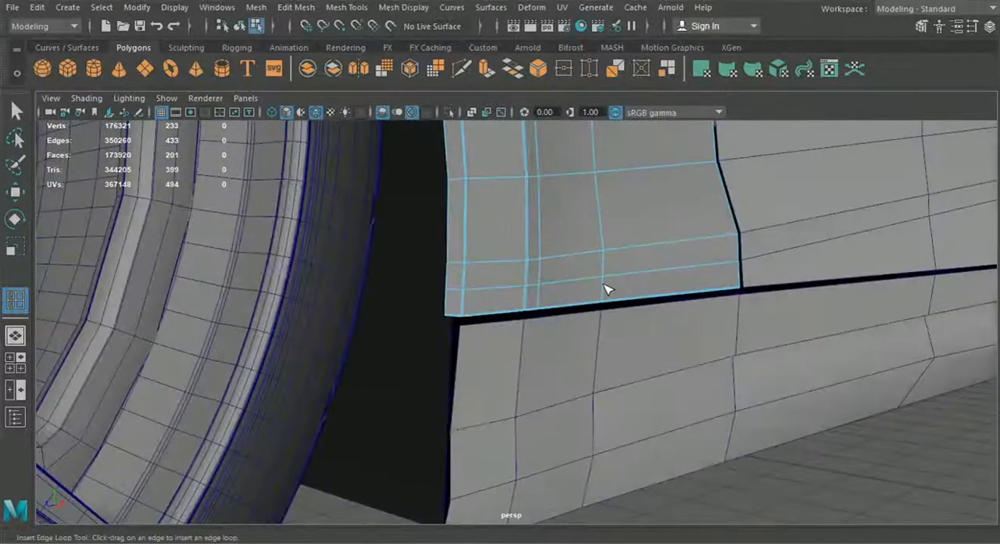
left_click(609, 283)
left_click_drag(608, 283, 385, 311, "alt")
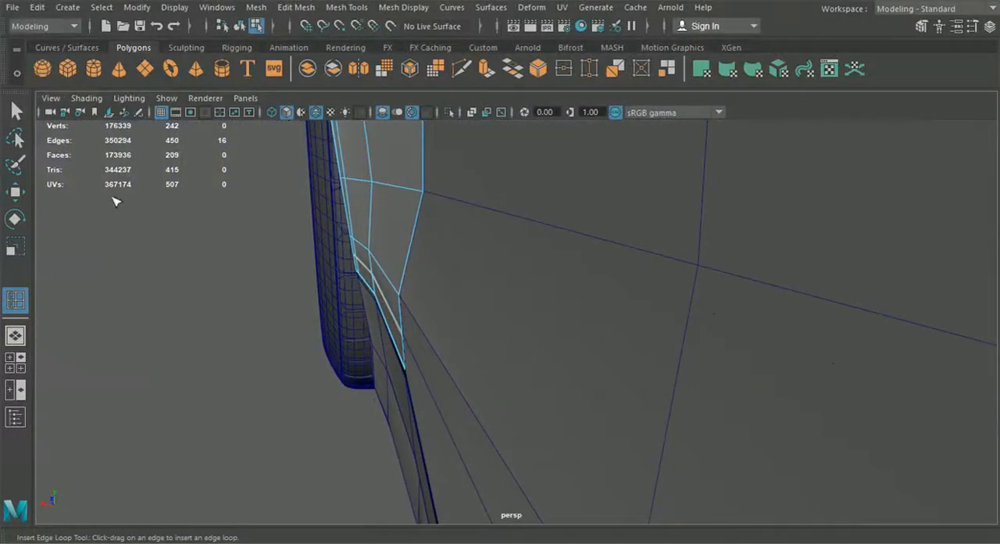
- Switch the fender to vertex editing and adjust the vertices at its lower end beside the door seam
left_click(12, 194)
right_click_drag(391, 172, 334, 116)
left_click_drag(359, 223, 378, 231, "alt")
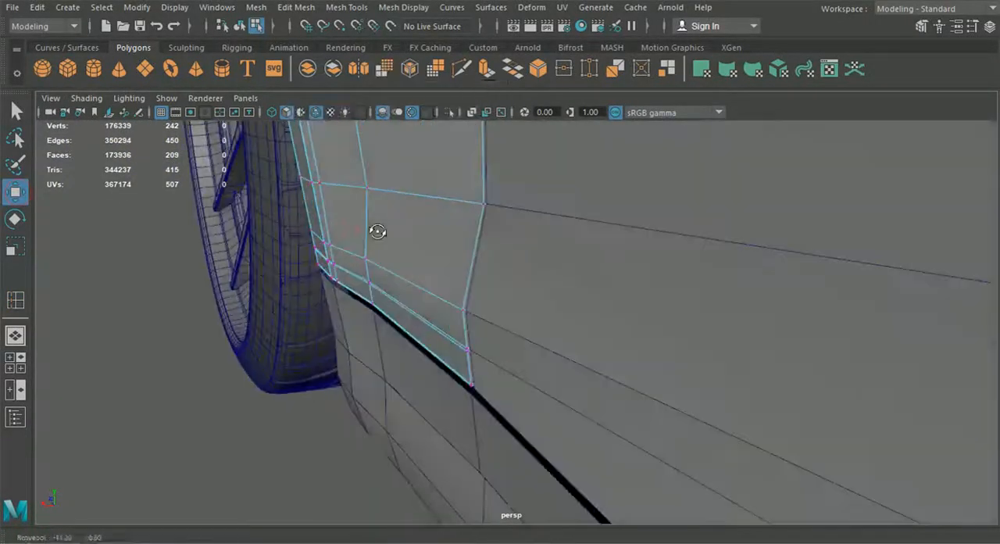
left_click_drag(354, 273, 389, 311)
mouse_move(390, 303)
left_mouse_down("alt")
mouse_move(335, 296)
mouse_move(312, 275)
mouse_move(374, 313)
left_mouse_up("alt")
left_click_drag(408, 346, 407, 346)
left_click_drag(336, 342, 346, 343)
left_click_drag(271, 357, 317, 372, "alt")
- Snap the door's lower front-edge vertex to the fender's matching loop vertex and shift it back to keep the seam gap
double_click(649, 374)
left_click(560, 355)
left_click_drag(560, 355, 521, 370, "alt")
mouse_move(376, 343)
left_mouse_down()
mouse_move(357, 339)
mouse_move(367, 338)
left_mouse_up()
left_click(235, 379)
left_click_drag(254, 385, 482, 373, "alt")
right_click_drag(482, 373, 673, 316, "alt")
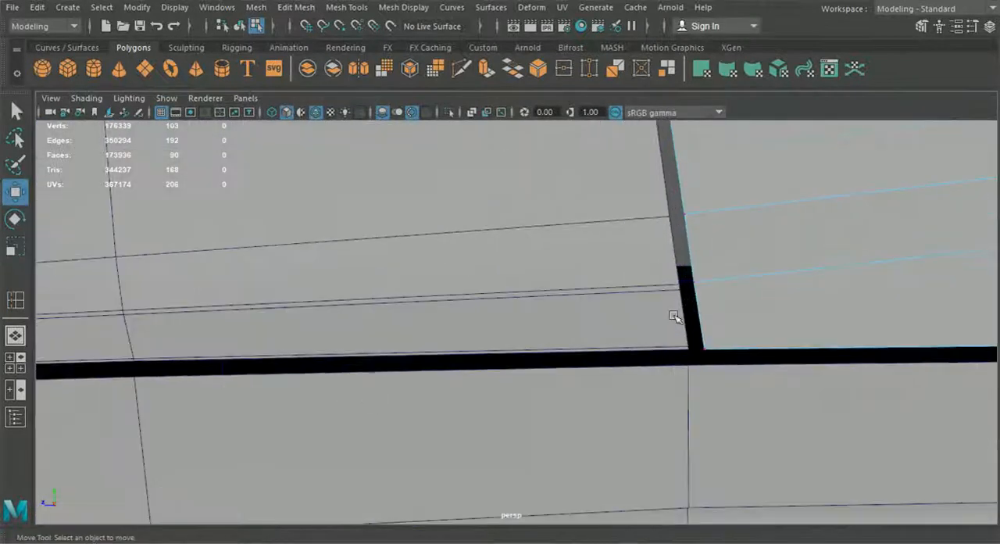
left_click_drag(706, 288, 682, 286)
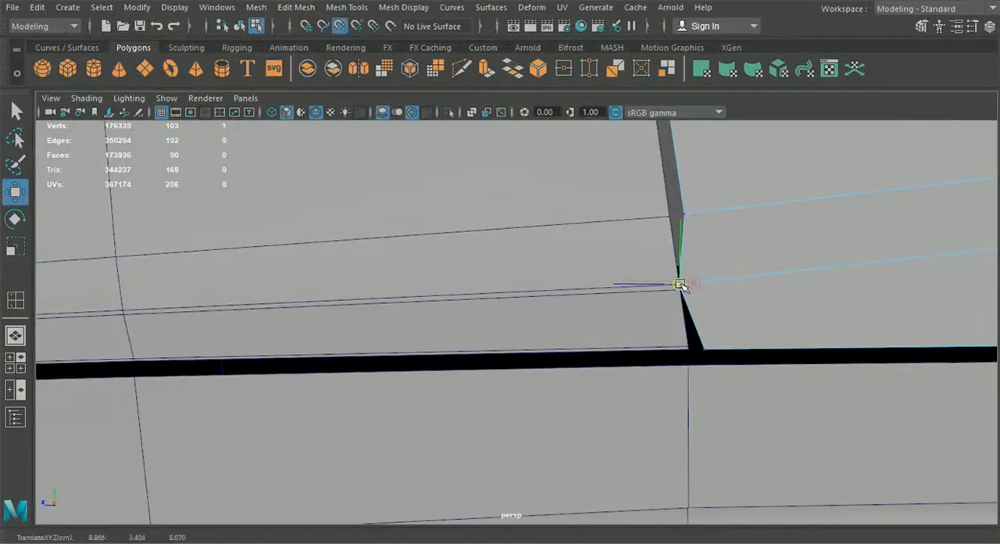
left_click_drag(605, 287, 622, 291)
scroll(623, 293, "down", 4)
middle_click_drag(654, 332, 621, 344, "alt")
scroll(592, 321, "down", 6)
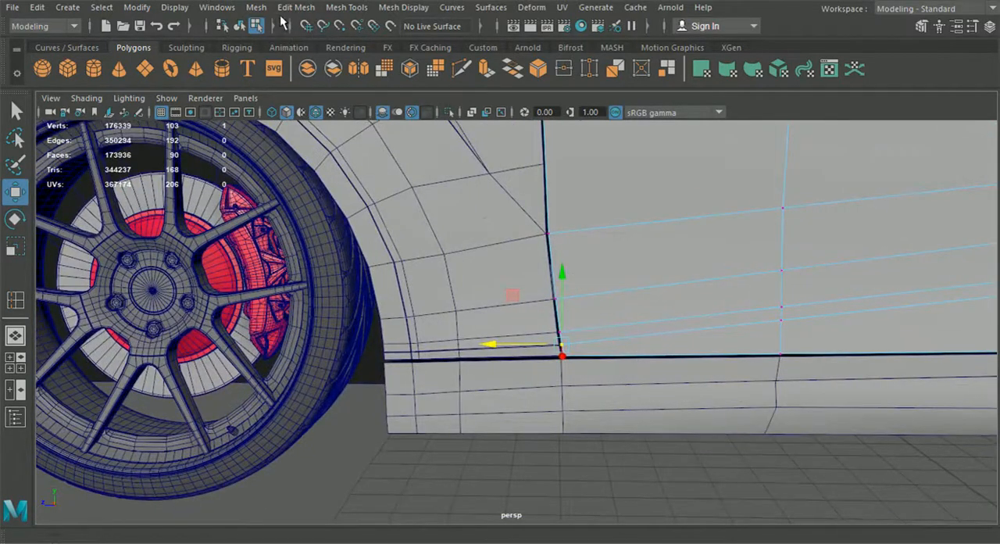
- Return to object mode and select the fender, hood, front bumper and the other front body panels together
left_click(239, 26)
scroll(480, 313, "down", 3)
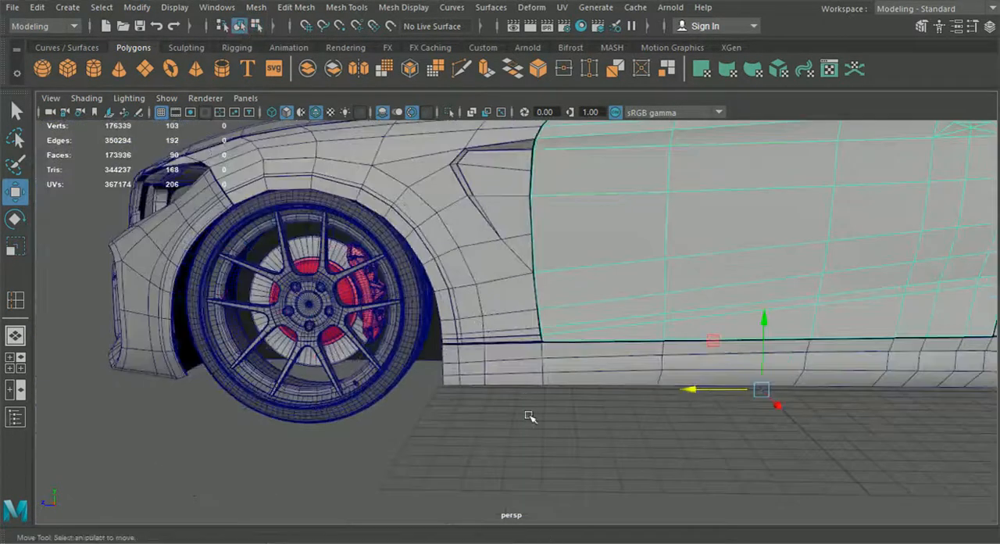
left_click(447, 322)
left_click_drag(447, 323, 598, 385, "alt")
left_click(453, 238, "shift")
left_click(367, 384, "shift")
scroll(357, 364, "down", 4)
left_click_drag(357, 365, 315, 304, "alt")
left_click(327, 349, "shift")
left_click(202, 295, "shift")
left_click_drag(383, 350, 311, 134, "alt")
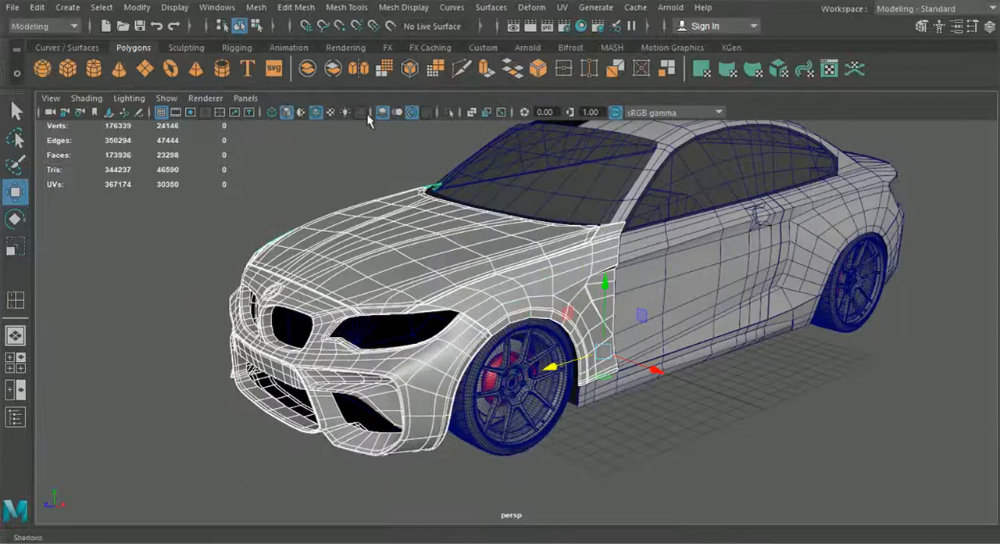
- Isolate the selected front body panels, smooth-preview them, and clear the selection
left_click(449, 112)
left_click_drag(448, 112, 560, 366, "alt")
left_click(560, 365)
left_click(636, 351)
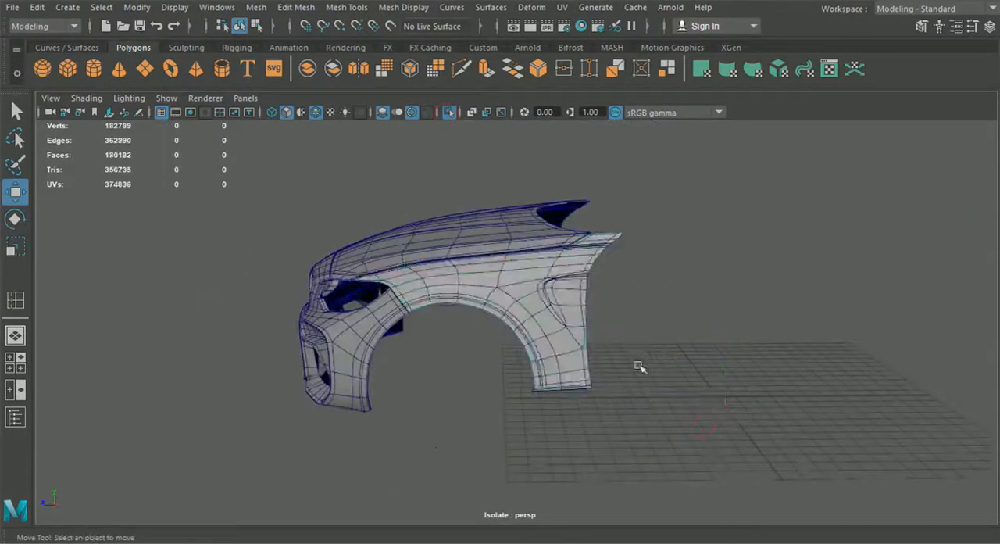
- Turn off wireframe on shaded and inspect the smoothed fender around the wheel arch
scroll(458, 174, "up", 3)
left_click(317, 114)
mouse_move(686, 324)
left_mouse_down("alt")
mouse_move(745, 346)
mouse_move(625, 395)
mouse_move(413, 424)
mouse_move(474, 429)
left_mouse_up("alt")
scroll(597, 275, "up", 3)
left_click_drag(539, 277, 632, 237, "alt")
- Return the fender to the unsmoothed mesh and insert a supporting edge loop close to the outer corner of the wheel arch flange
left_click(549, 239)
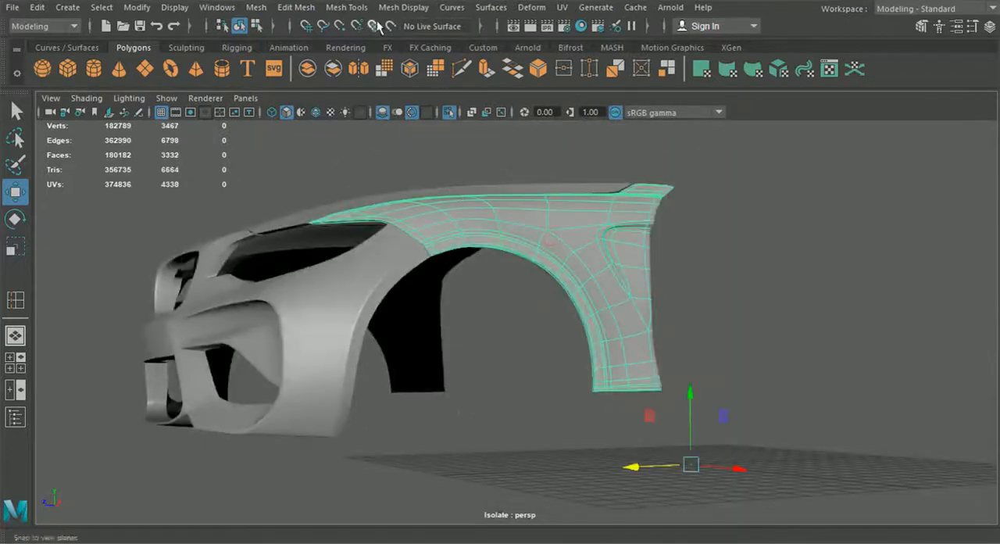
left_click(403, 7)
mouse_move(346, 7)
left_click(382, 72)
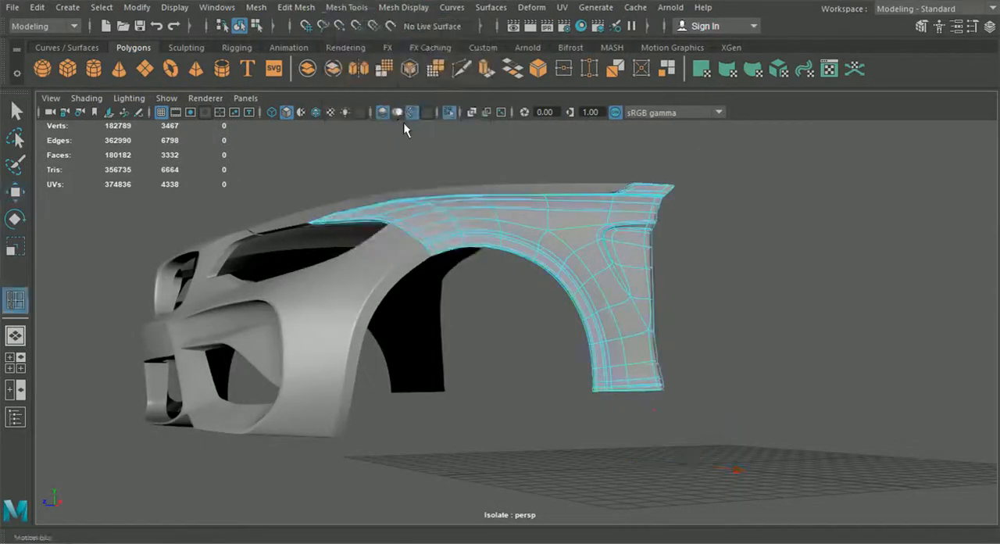
left_click_drag(500, 269, 685, 304, "alt")
scroll(685, 304, "up", 4)
middle_click_drag(685, 304, 489, 337, "alt")
scroll(523, 337, "up", 5)
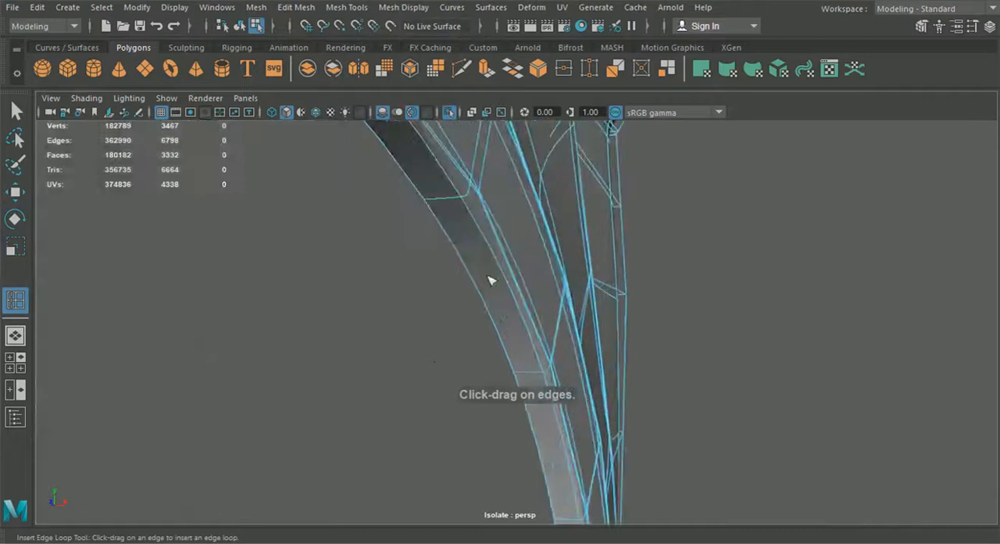
left_click(464, 219)
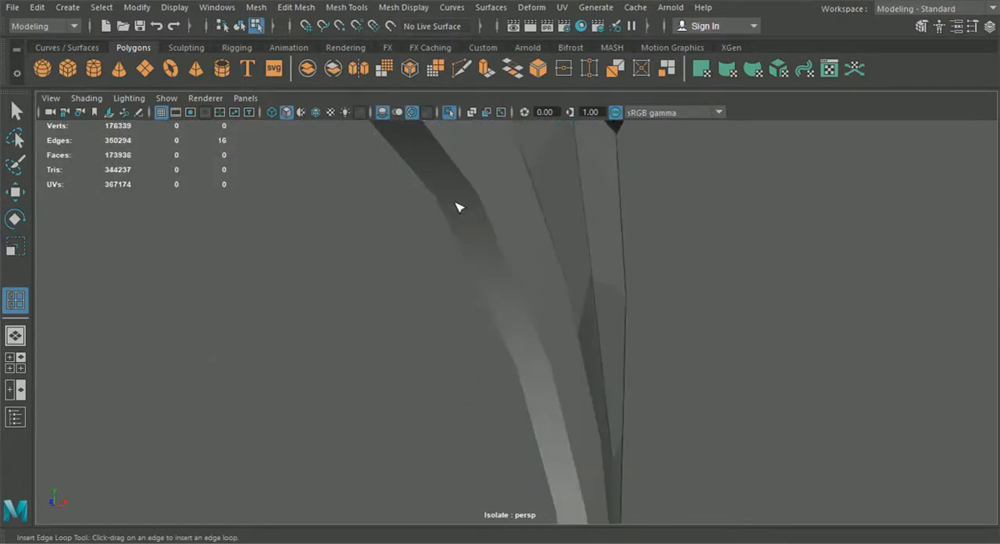
left_click(459, 201)
key("ctrl+z")
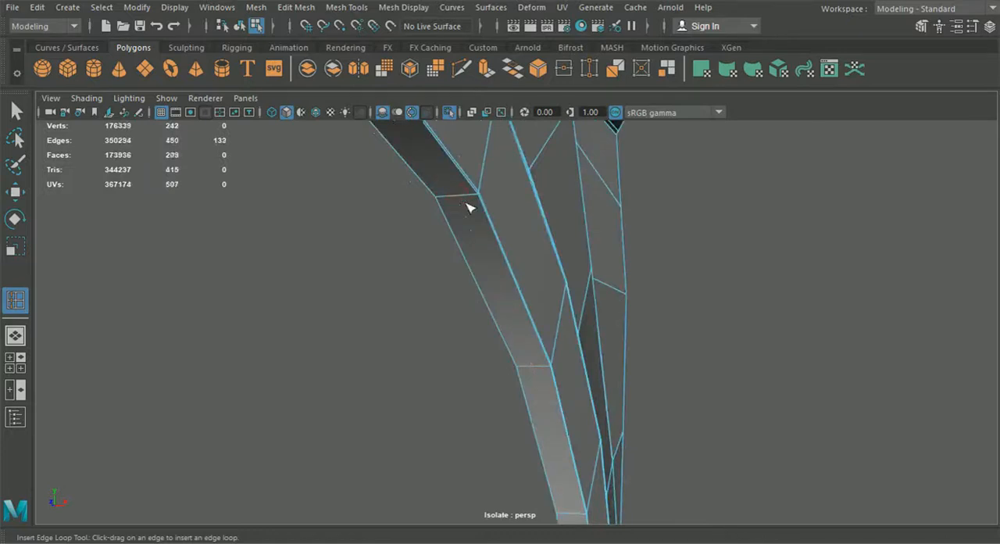
left_click_drag(476, 196, 478, 195)
- Smooth-preview the fender in object mode, clear the selection, and check the wheel arch with the surrounding front panels
scroll(508, 252, "down", 3)
left_click_drag(511, 257, 492, 322, "alt")
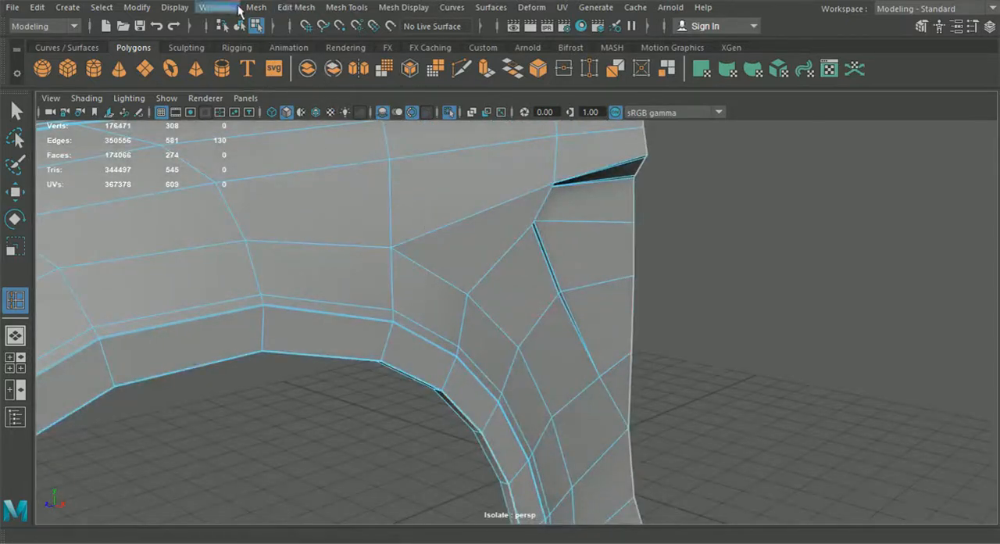
left_click(240, 27)
left_click(17, 113)
left_click(275, 248)
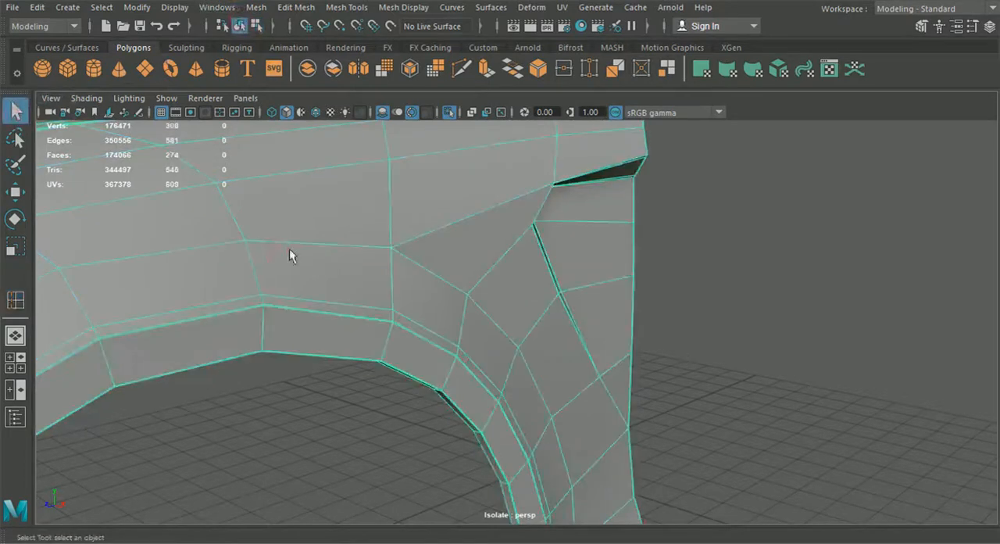
key("3")
left_click(726, 293)
scroll(659, 303, "down", 7)
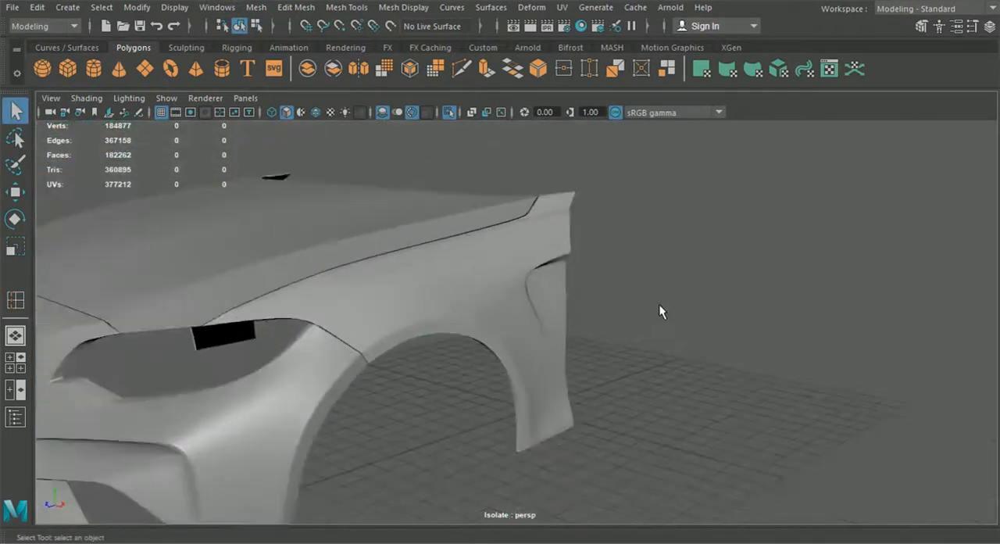
left_click_drag(647, 308, 614, 311, "alt")
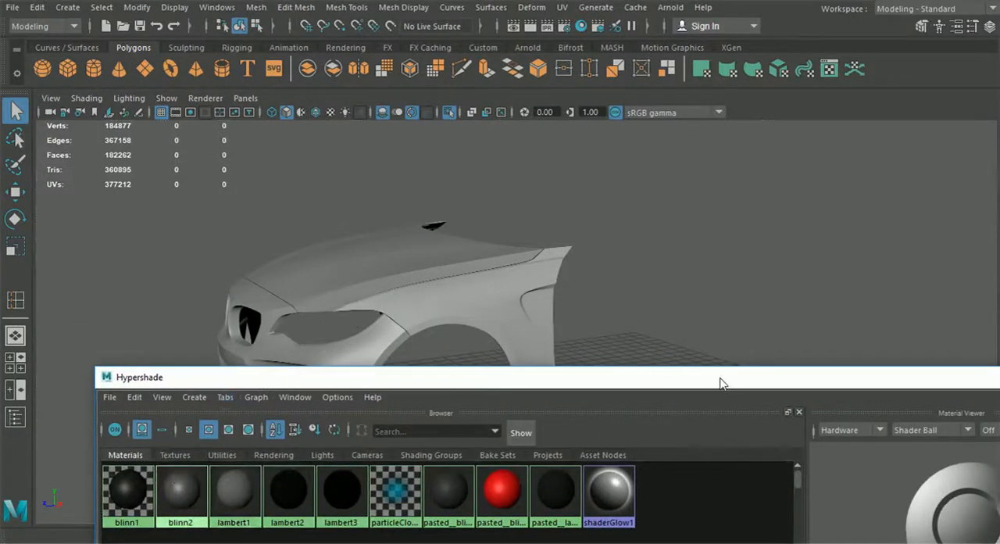
- Move the Hypershade window aside to view the smoothed front panels, and close the window
left_click_drag(721, 383, 563, 404)
left_click_drag(594, 348, 453, 344, "alt")
left_click(960, 399)
- Select the front panels, exit isolation, add the wheels and black underbody, isolate everything together, and clear the selection
left_click_drag(747, 473, 133, 183)
left_click(448, 112)
left_click(670, 283, "shift")
left_click(525, 372, "shift")
left_click_drag(394, 409, 318, 413, "alt")
left_click(318, 413, "shift")
left_click(225, 404, "shift")
left_click(548, 427, "shift")
left_click_drag(650, 451, 496, 459, "alt")
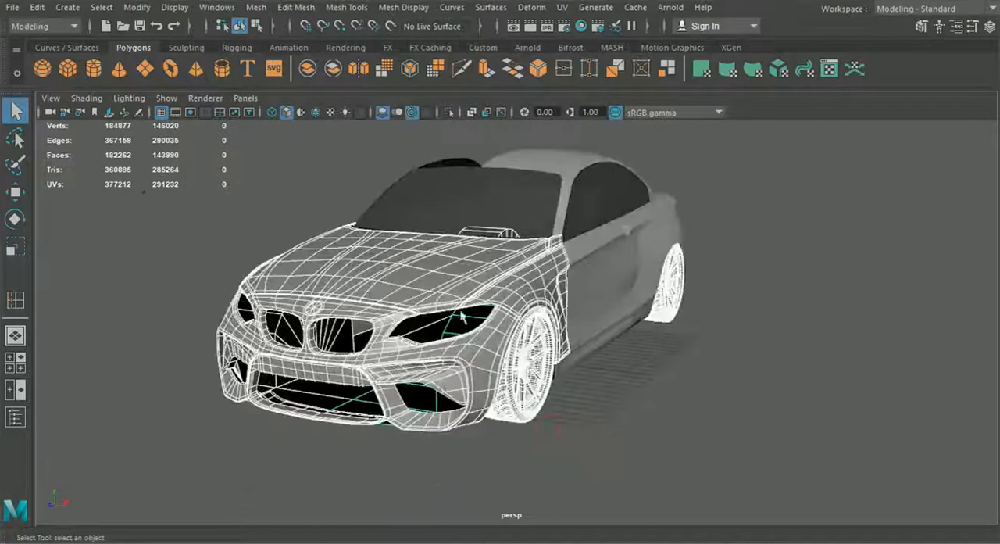
left_click(449, 111)
left_click(636, 414)
- Examine the smoothed hood, fenders and bumper with the wheels from several angles, and close the Hypershade window
left_click_drag(635, 414, 635, 379, "alt")
mouse_move(634, 374)
middle_mouse_down("alt")
mouse_move(625, 390)
mouse_move(625, 376)
middle_mouse_up("alt")
scroll(625, 390, "up", 2)
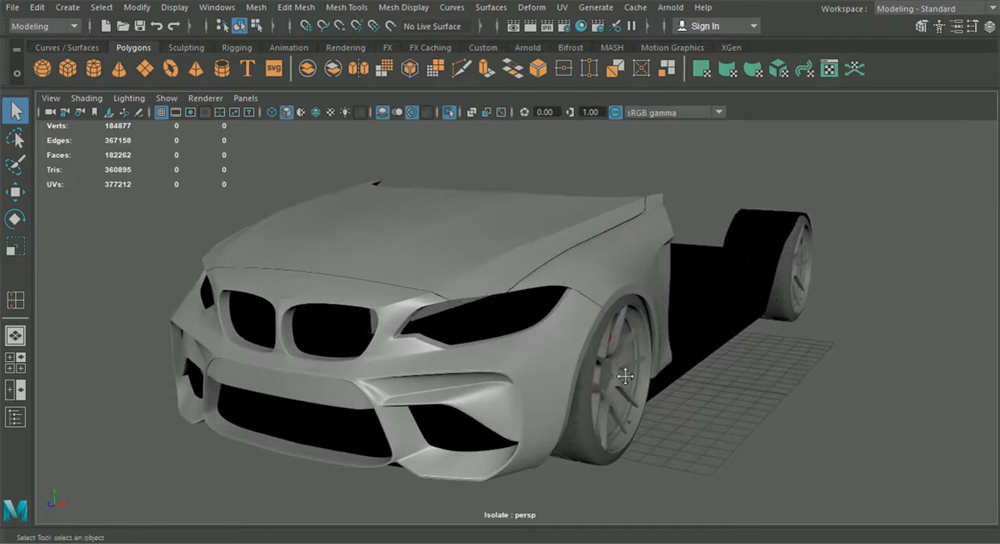
left_click_drag(704, 394, 637, 388, "alt")
scroll(638, 389, "down", 3)
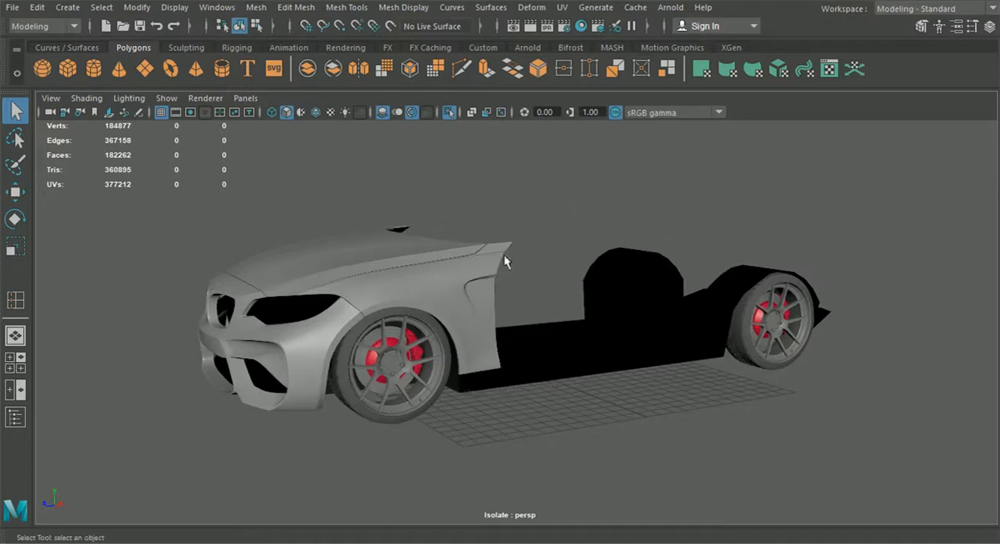
scroll(445, 414, "up", 4)
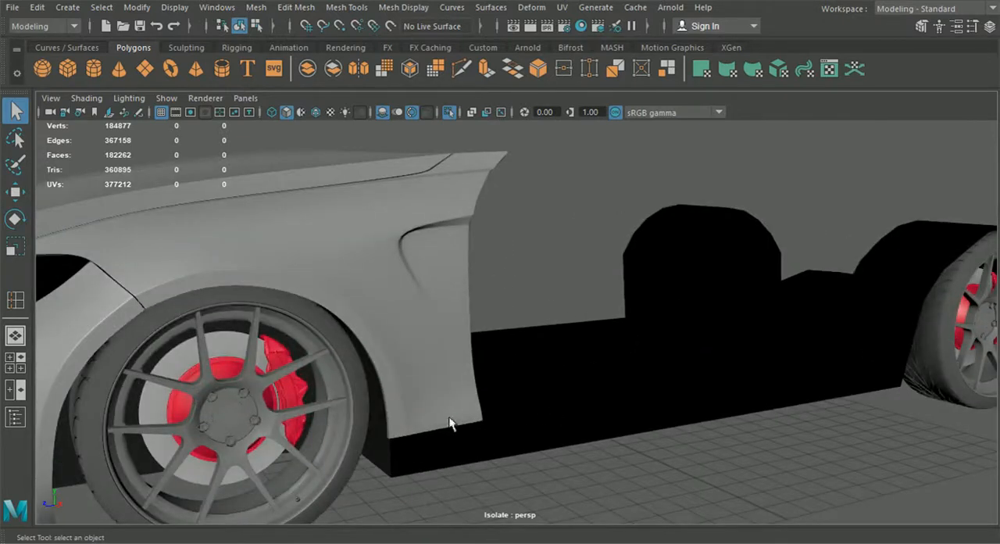
left_click_drag(482, 427, 529, 424, "alt")
scroll(586, 423, "down", 5)
left_click_drag(476, 376, 726, 380, "alt")
left_click_drag(377, 313, 551, 188, "alt")
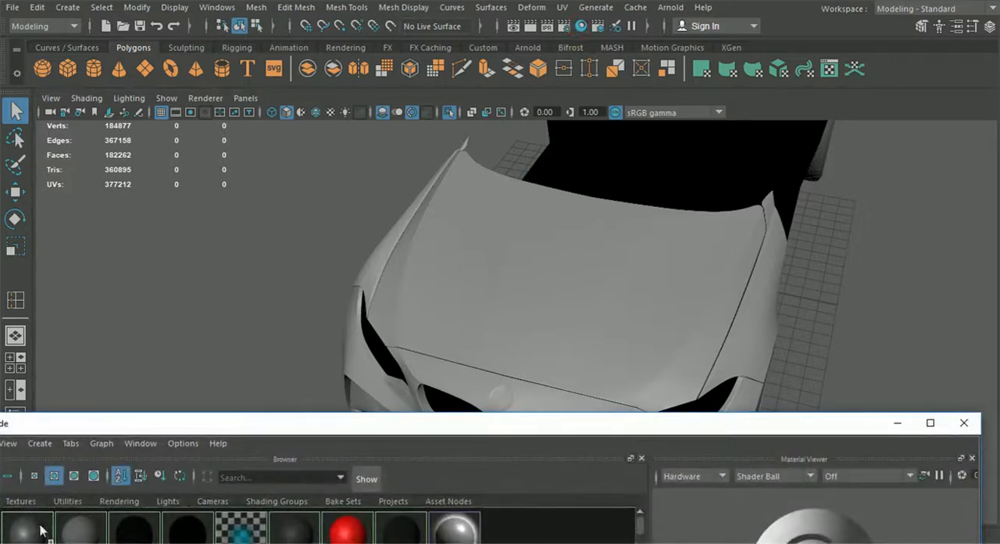
left_click(964, 427)
left_click_drag(536, 335, 568, 340, "alt")
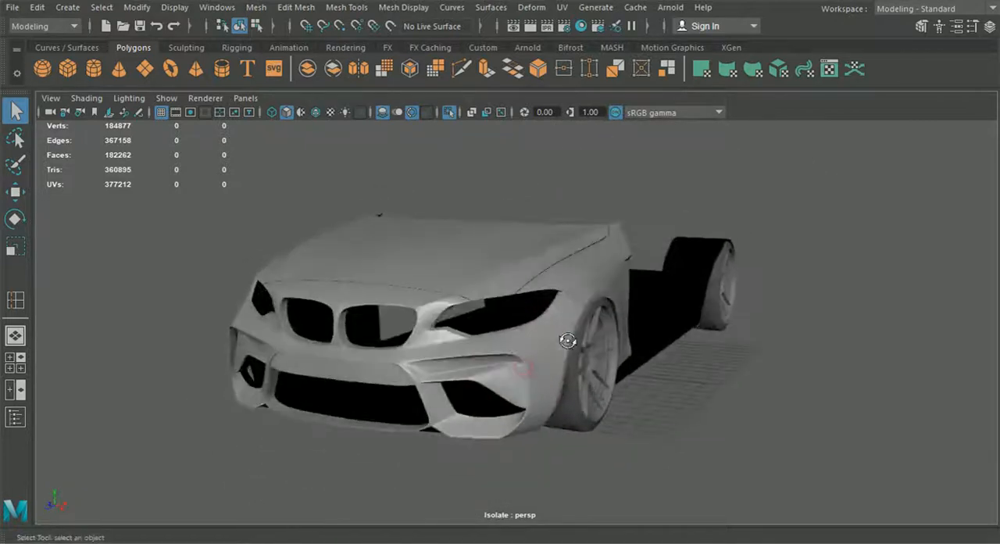